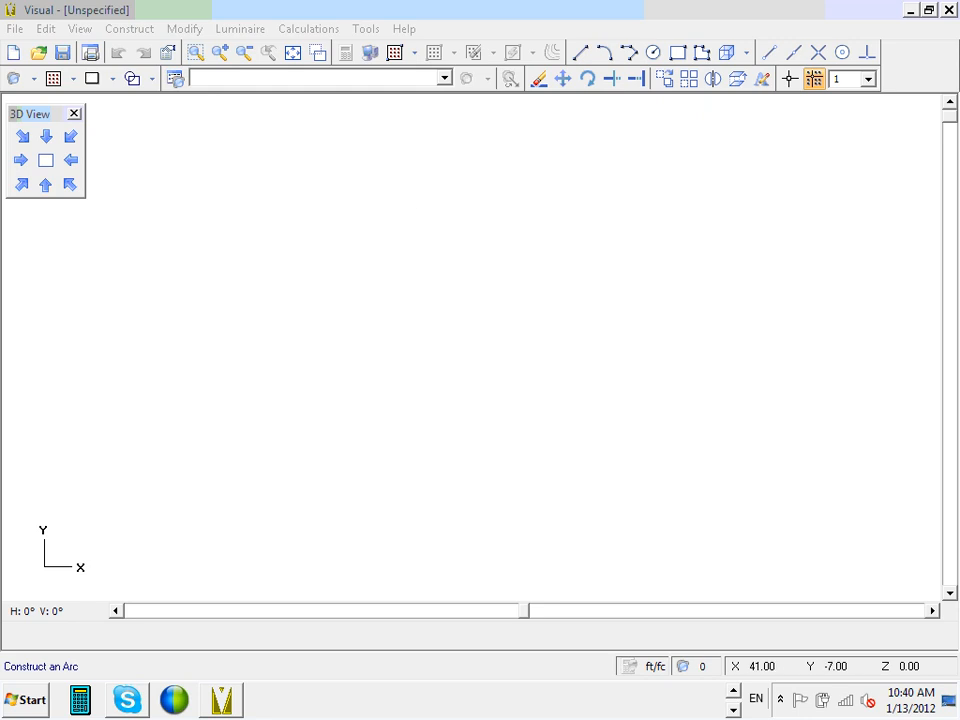
# - Start a file import and browse from the desktop's 2012 shortcut through Instructor, Q#5-Winter and ECDM221 to the AutoCad folder
pyautogui.click(14, 28)
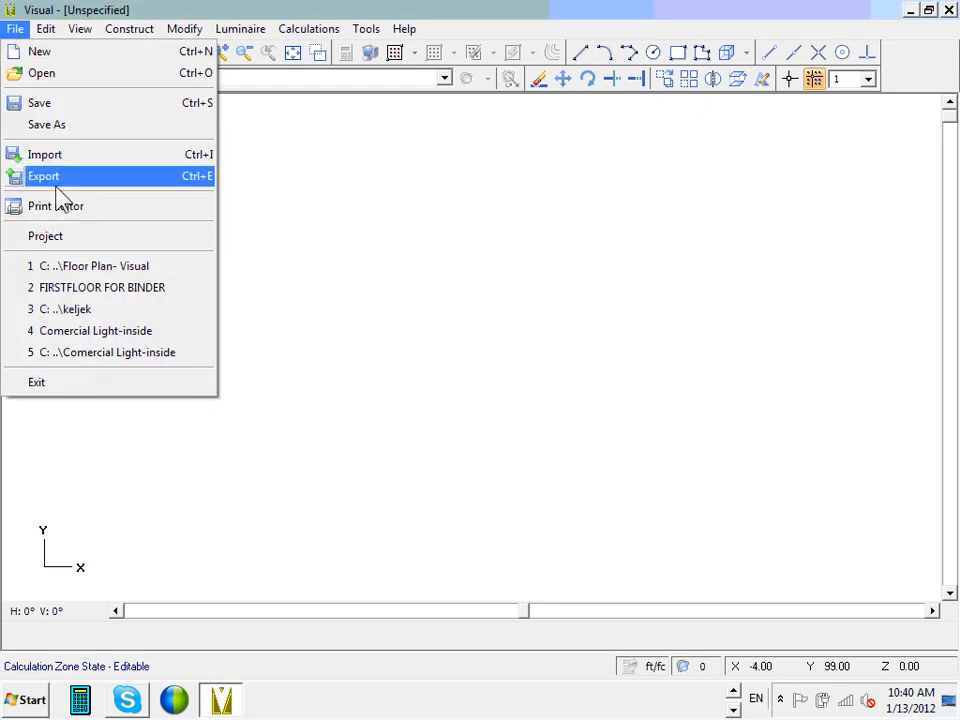
pyautogui.click(70, 156)
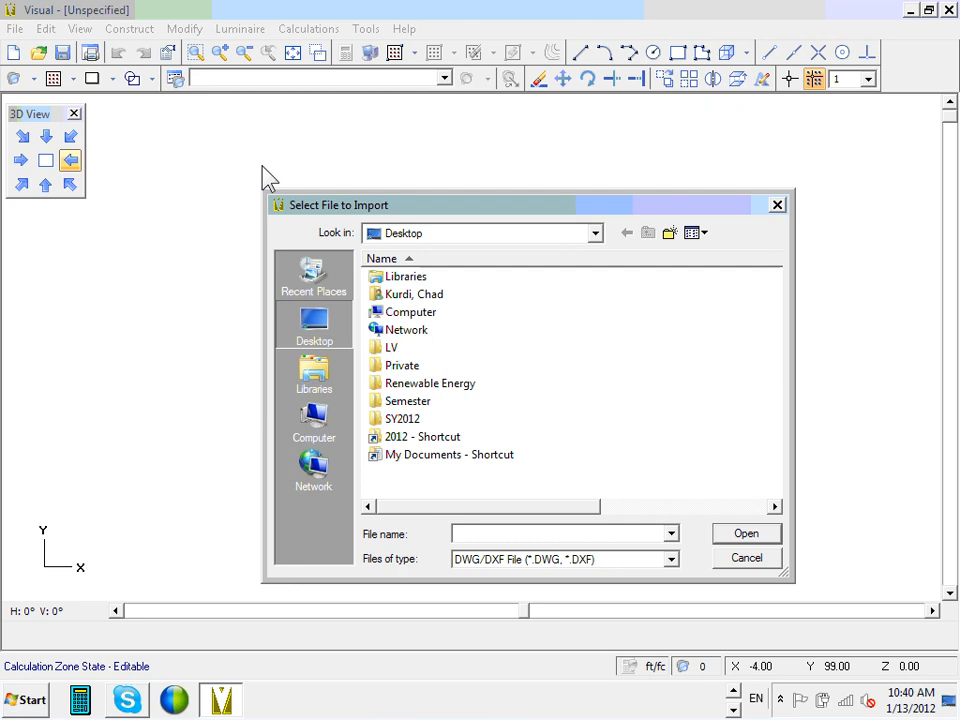
pyautogui.click(315, 320)
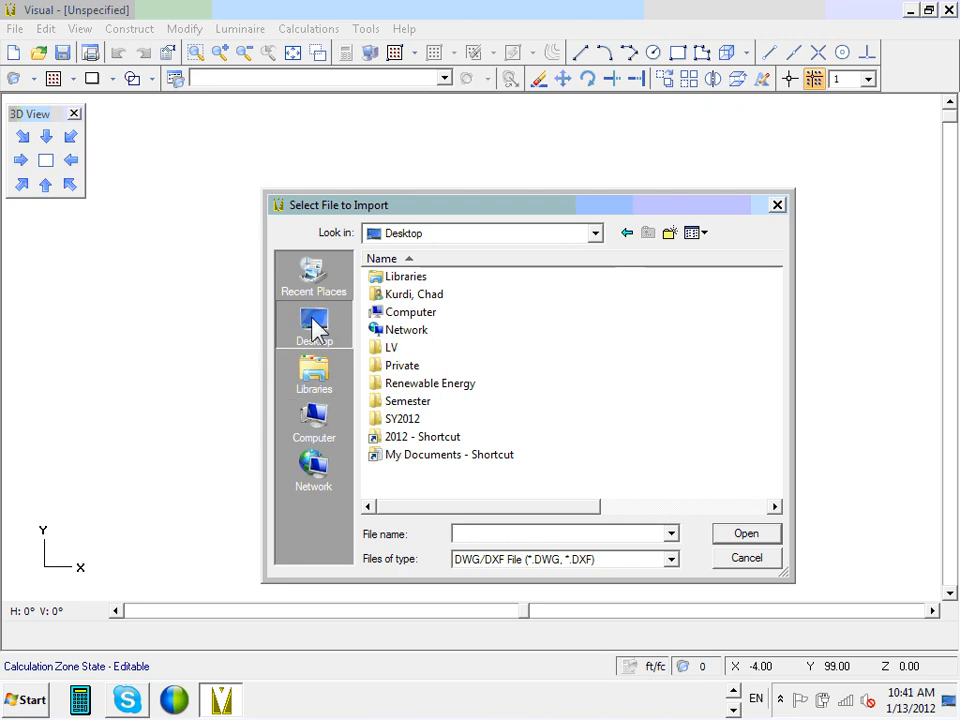
pyautogui.doubleClick(420, 437)
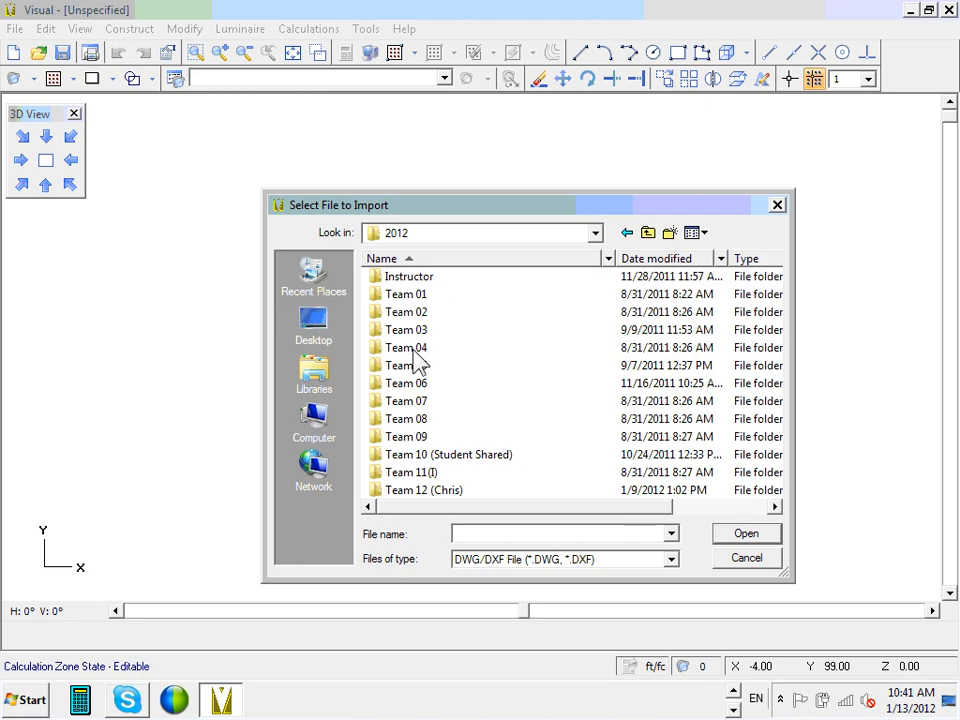
pyautogui.doubleClick(418, 277)
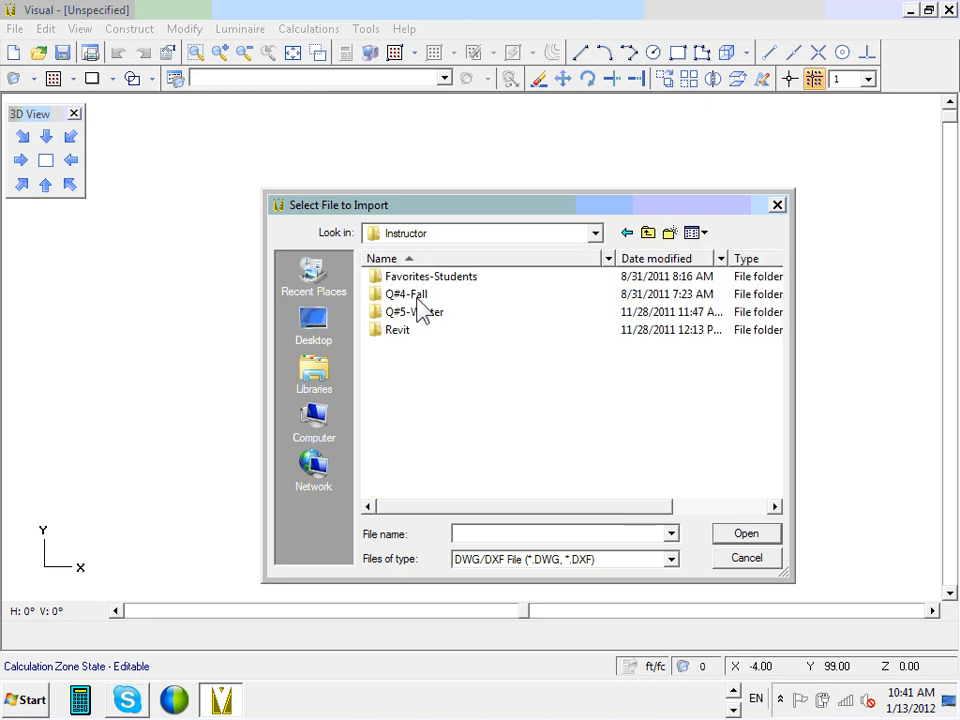
pyautogui.doubleClick(418, 313)
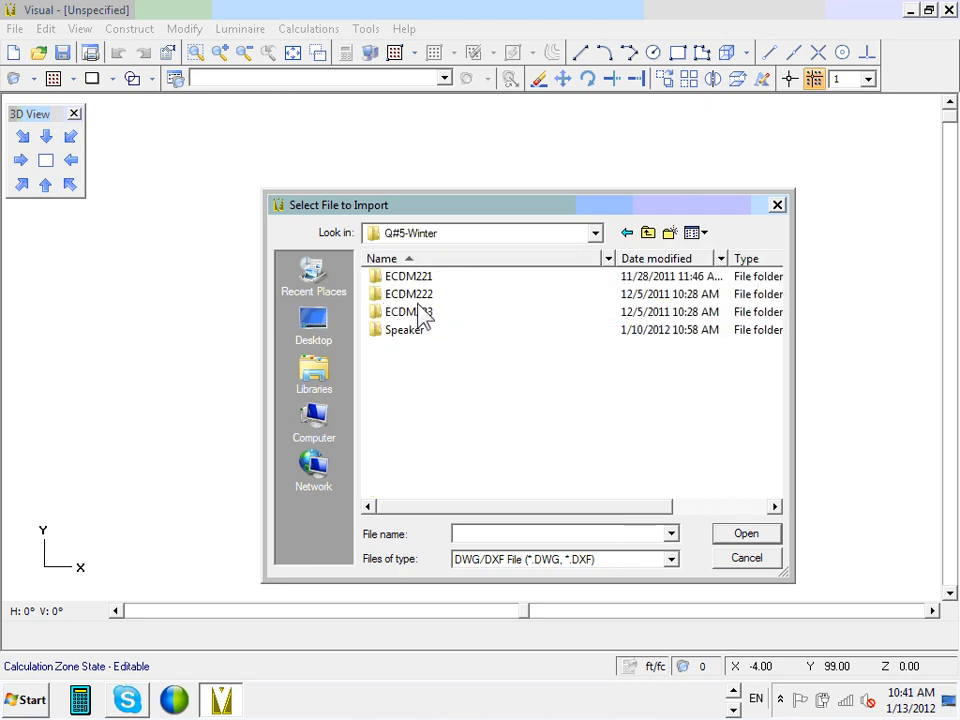
pyautogui.doubleClick(420, 280)
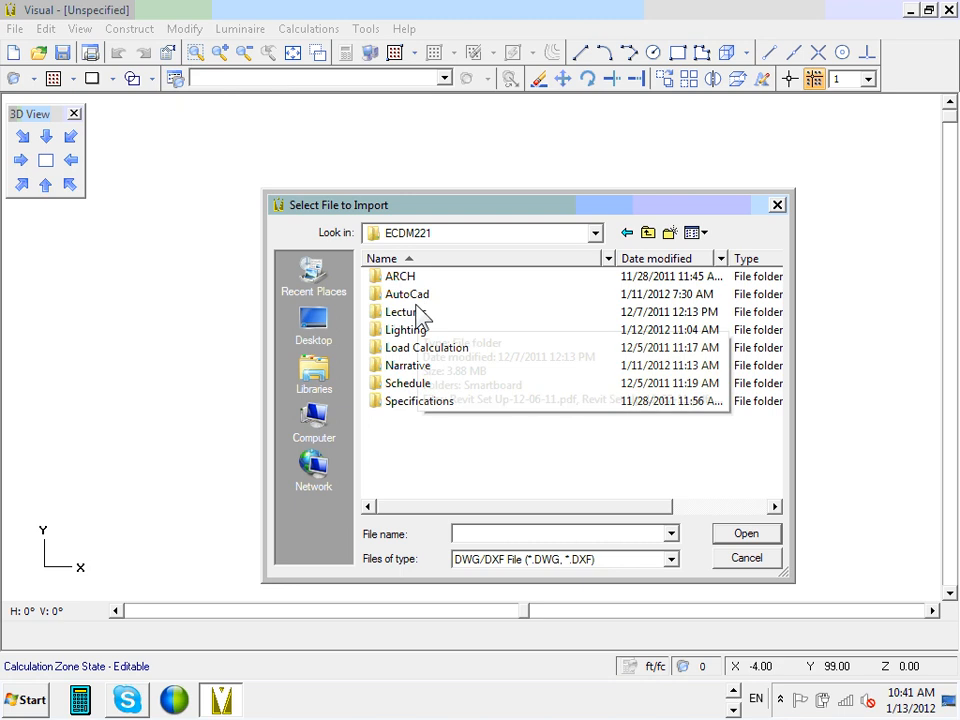
pyautogui.doubleClick(412, 296)
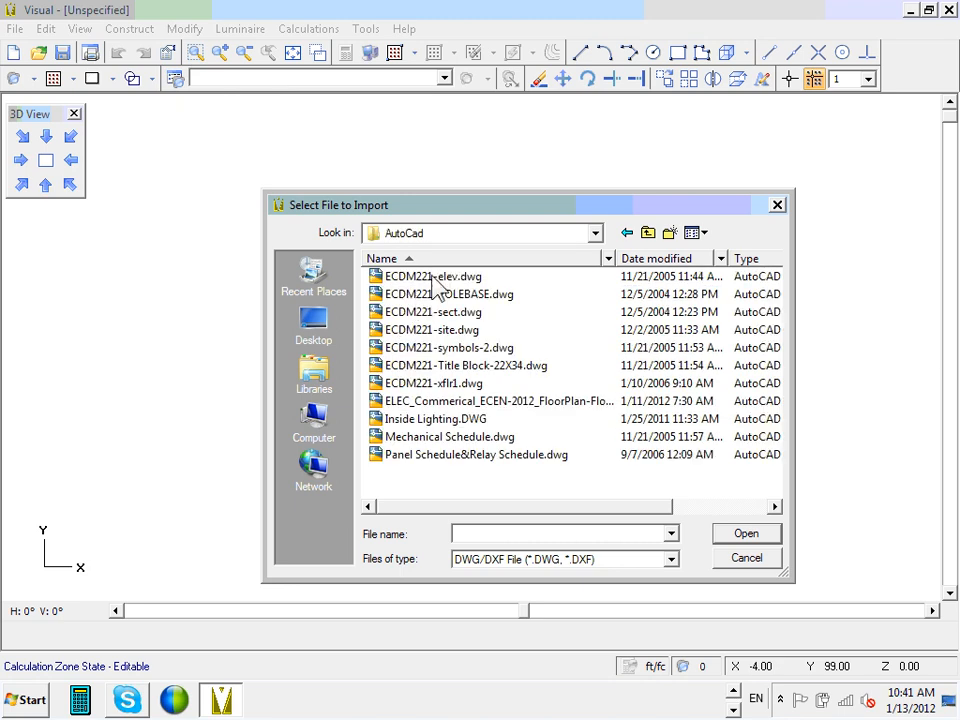
# - Import the site plan ECDM221-site.dwg with all of its layers selected
pyautogui.click(466, 330)
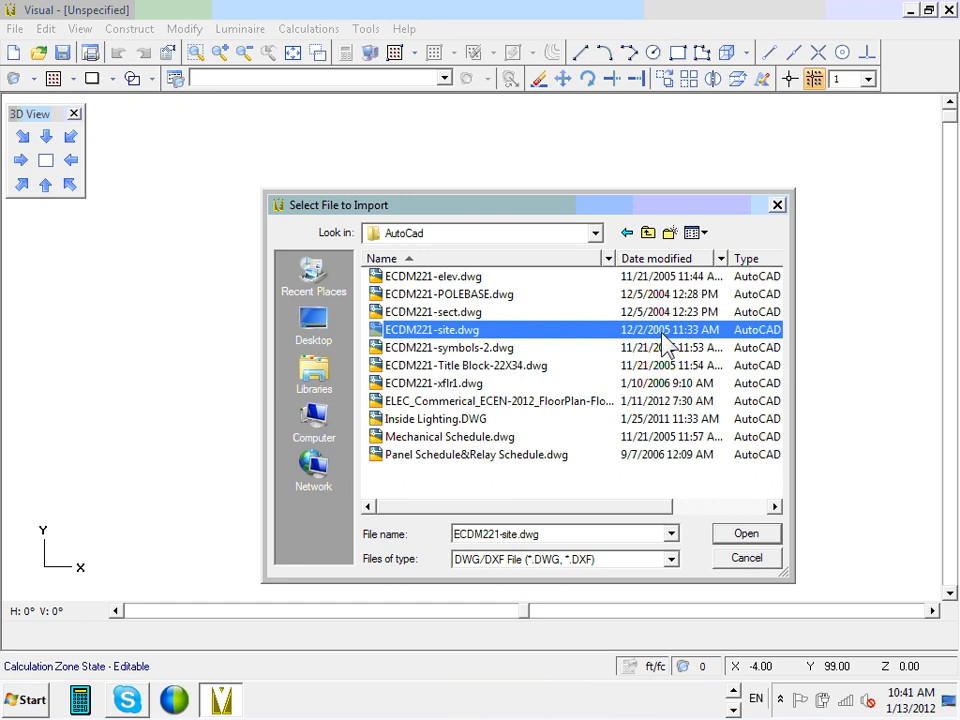
pyautogui.click(596, 232)
pyautogui.click(596, 236)
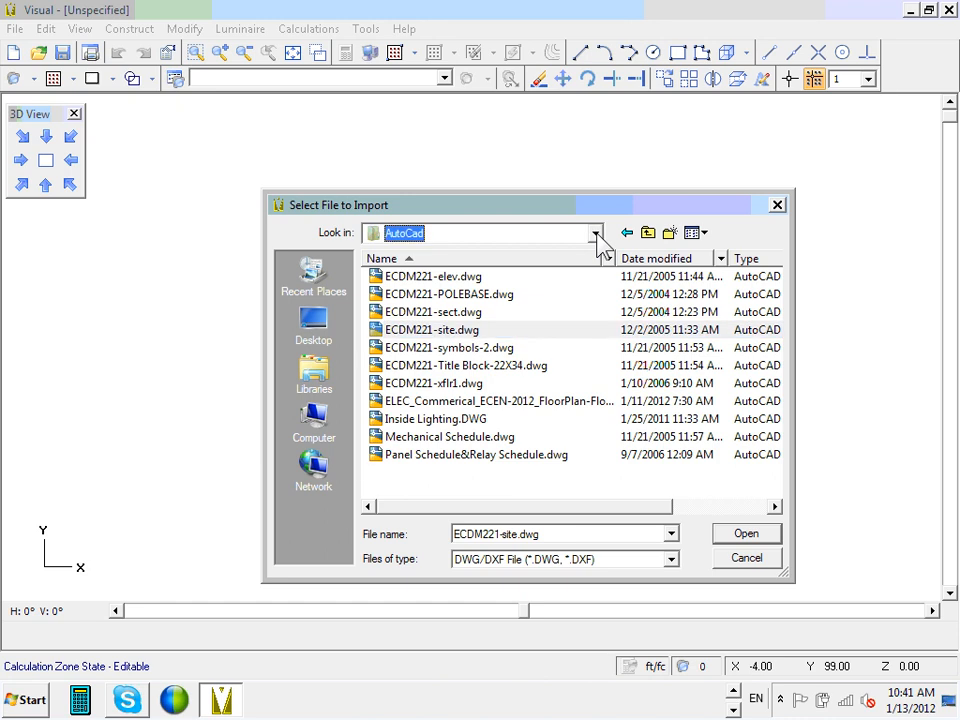
pyautogui.click(473, 331)
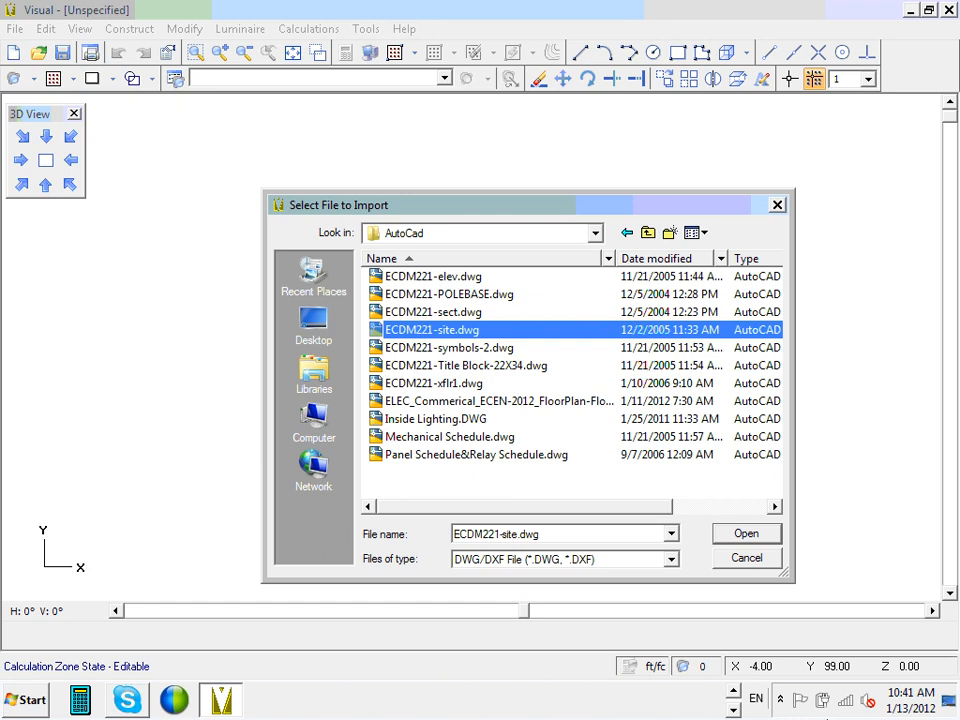
pyautogui.click(746, 533)
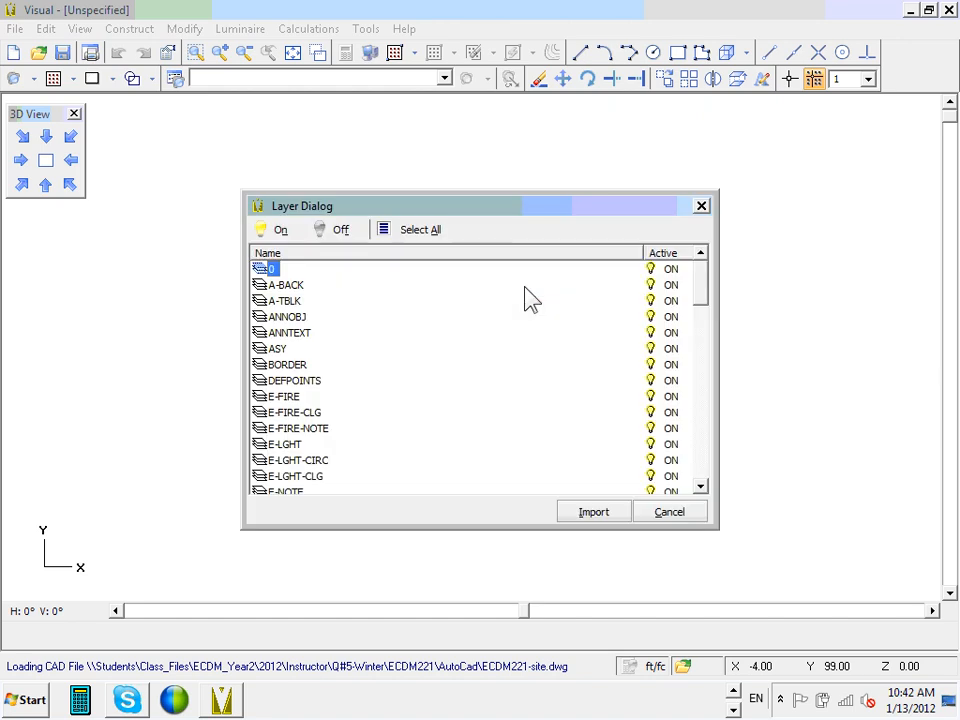
pyautogui.click(418, 231)
pyautogui.click(592, 515)
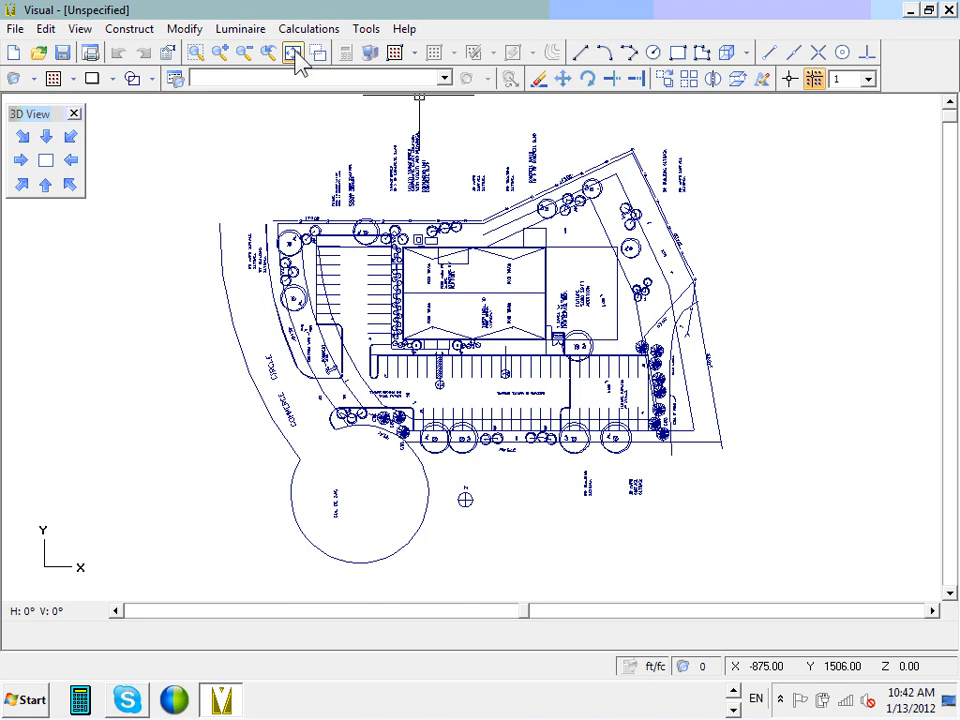
# - Set the state of the imported background drawing to Uneditable
pyautogui.click(153, 79)
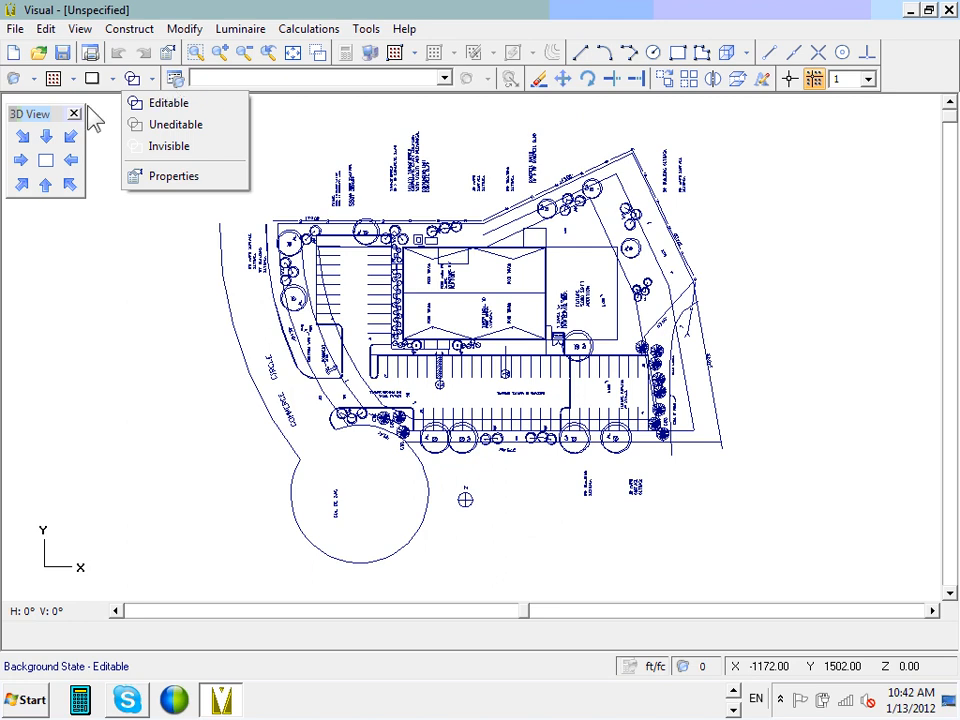
pyautogui.click(95, 262)
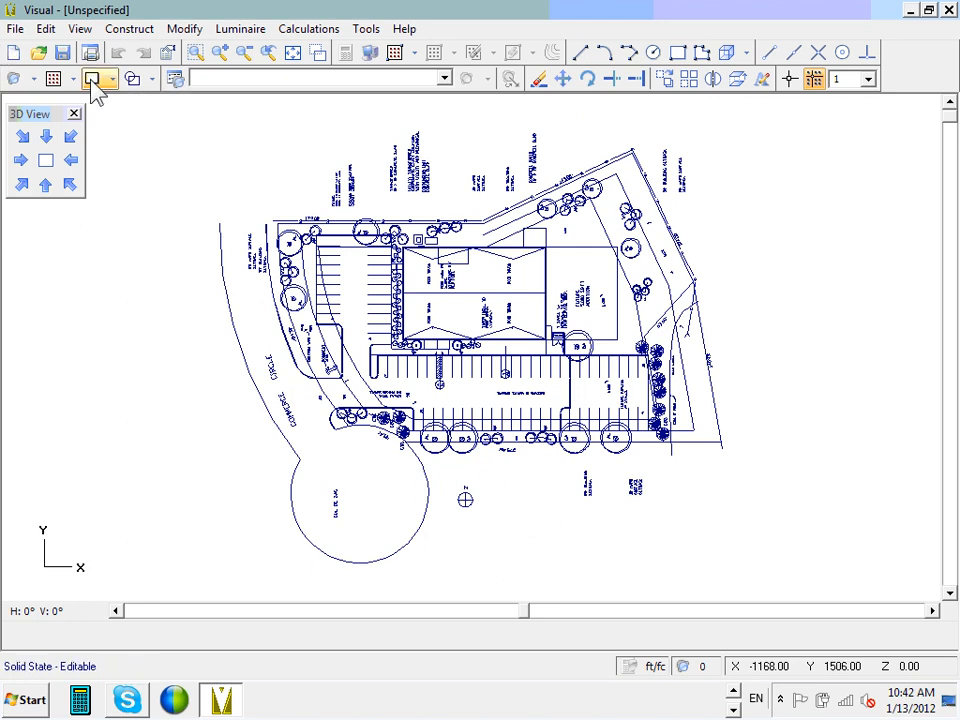
pyautogui.click(149, 80)
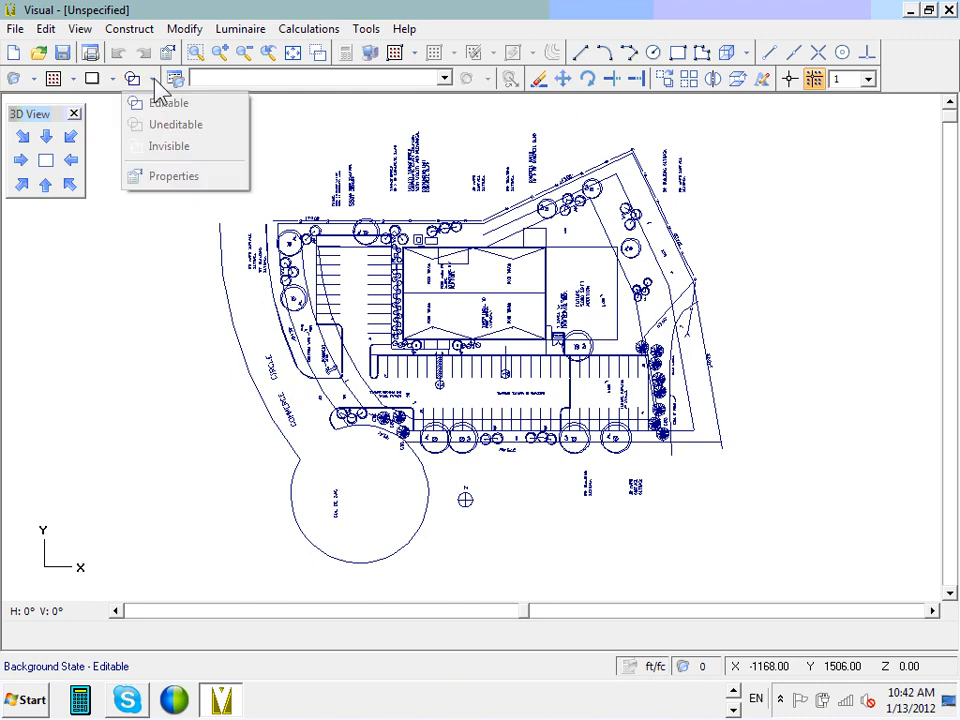
pyautogui.click(205, 136)
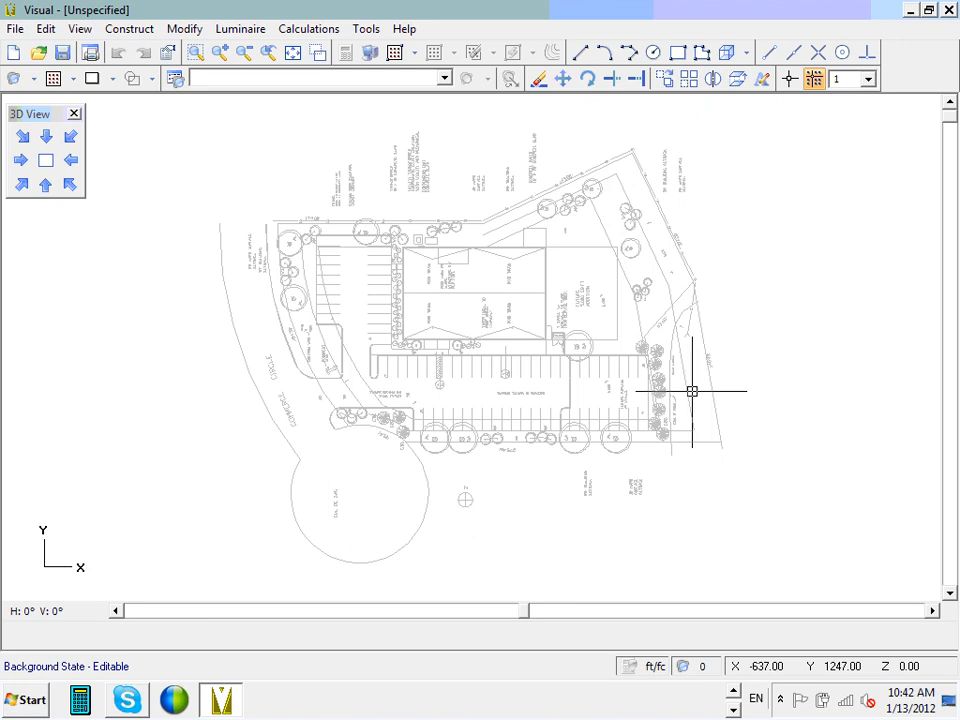
pyautogui.click(153, 79)
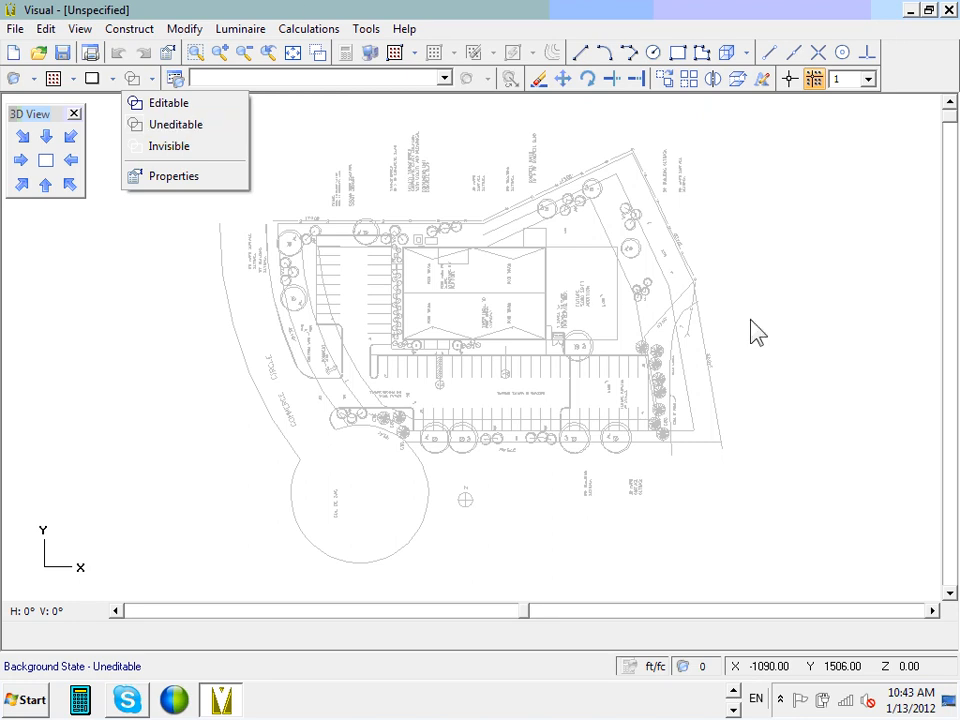
pyautogui.click(656, 300)
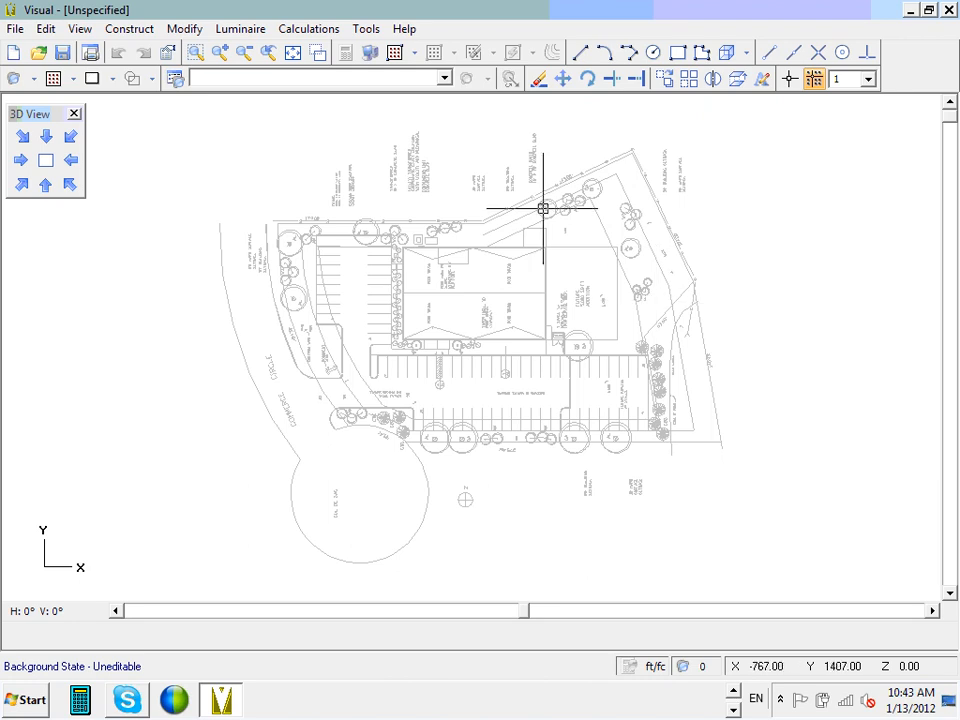
# - Start constructing a rectangular room structure and set the snap spacing to 0.1
pyautogui.scroll(3, 522, 259)
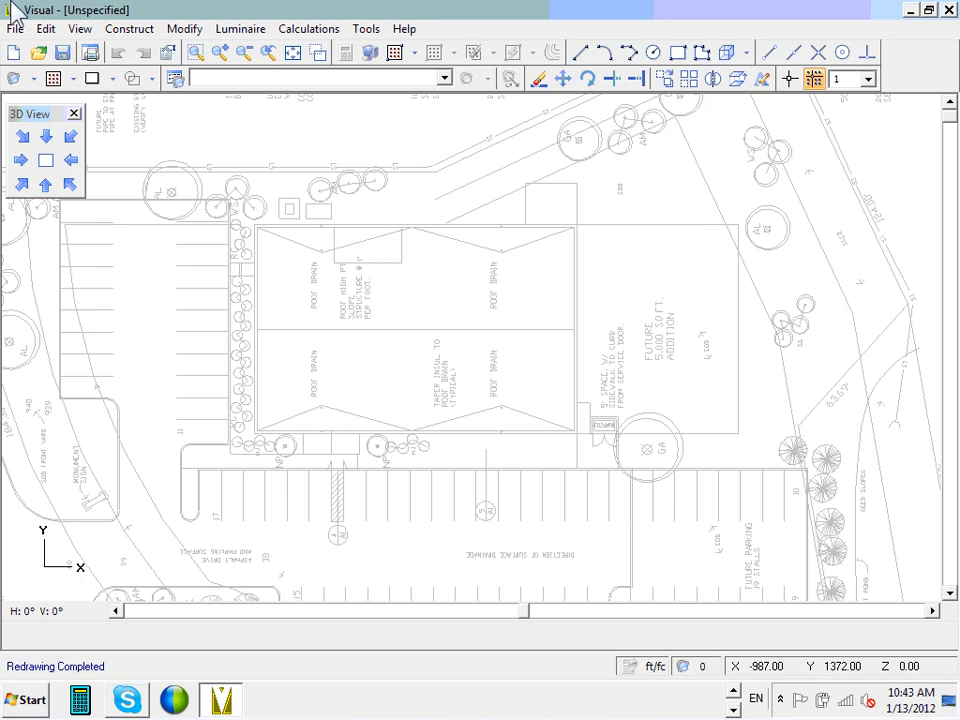
pyautogui.click(140, 38)
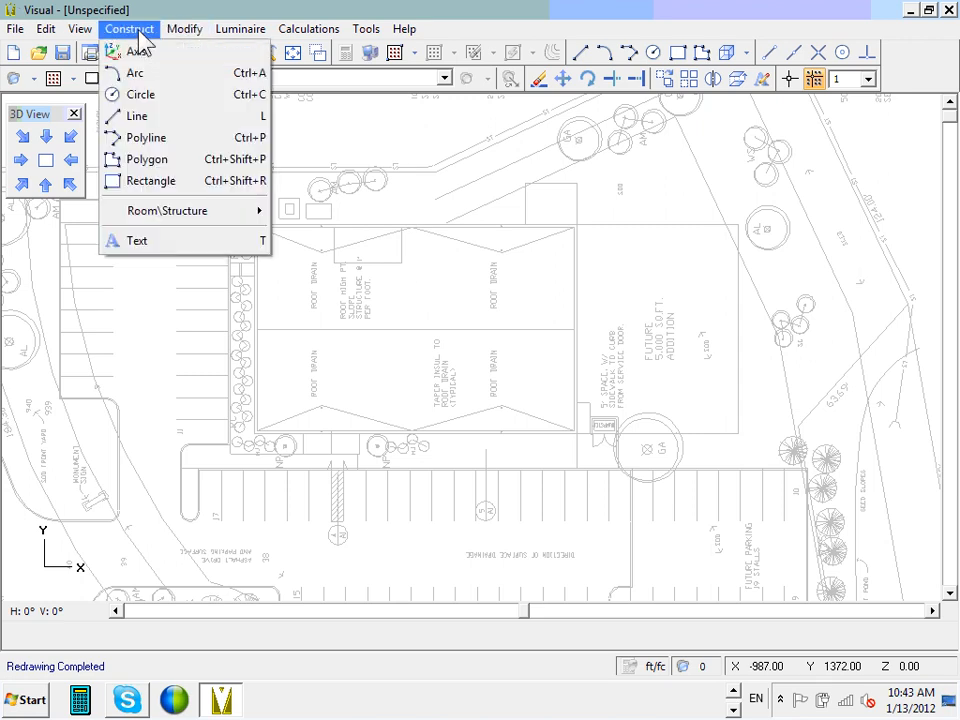
pyautogui.moveTo(242, 221)
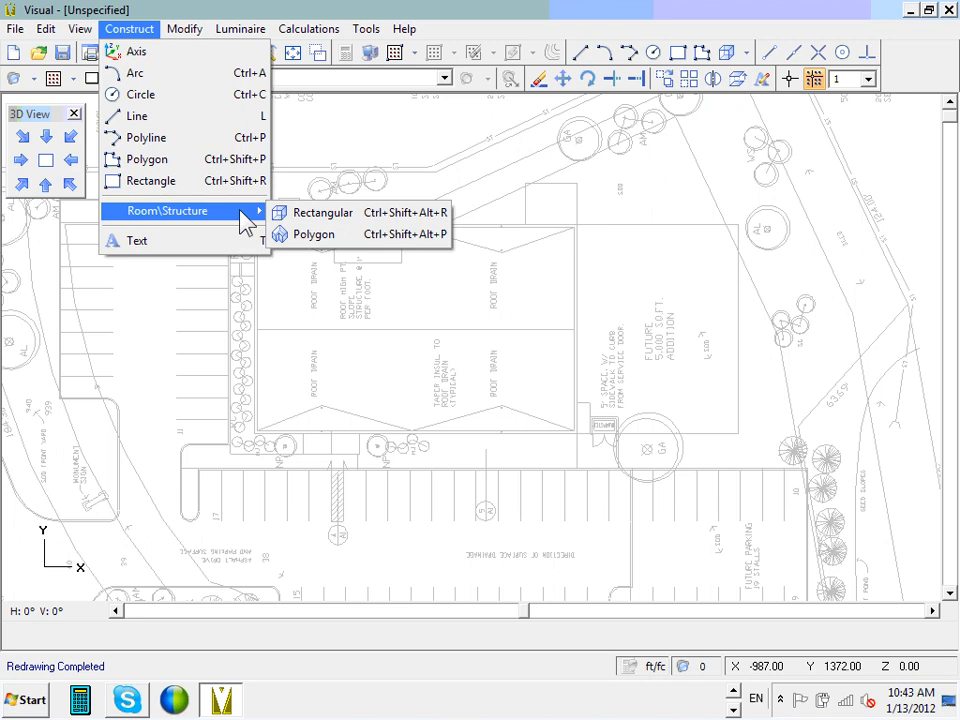
pyautogui.click(318, 222)
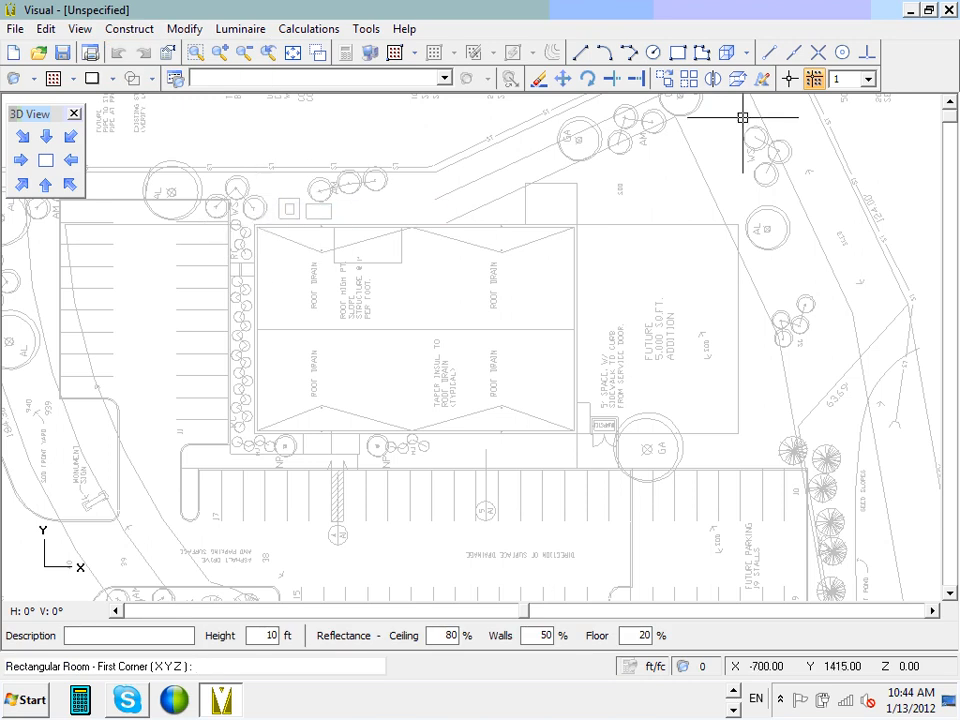
pyautogui.click(868, 79)
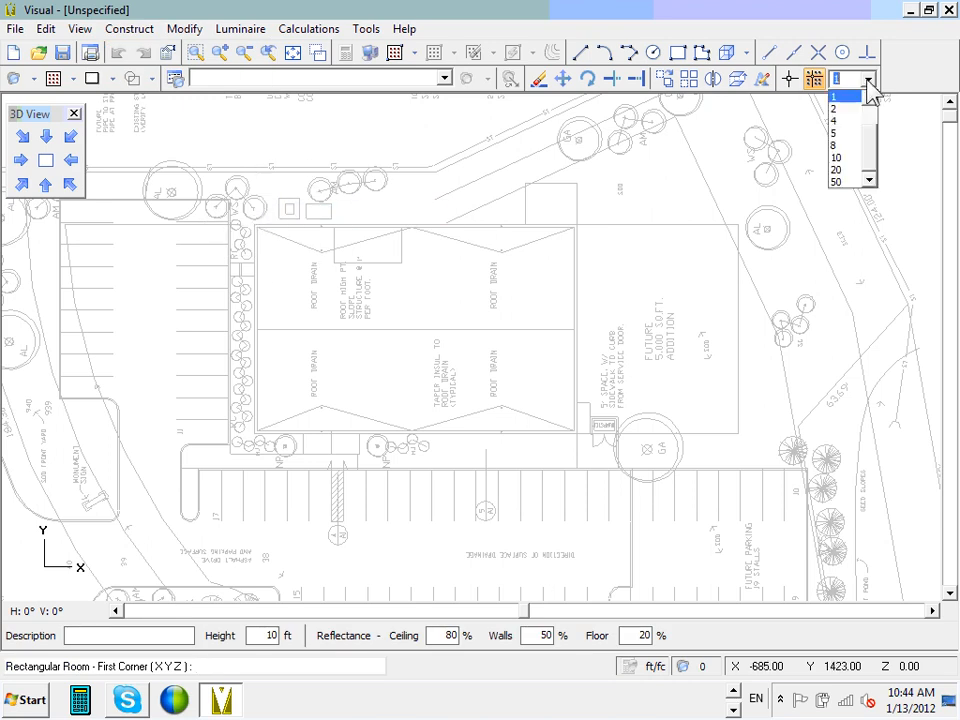
pyautogui.scroll(1, 870, 135)
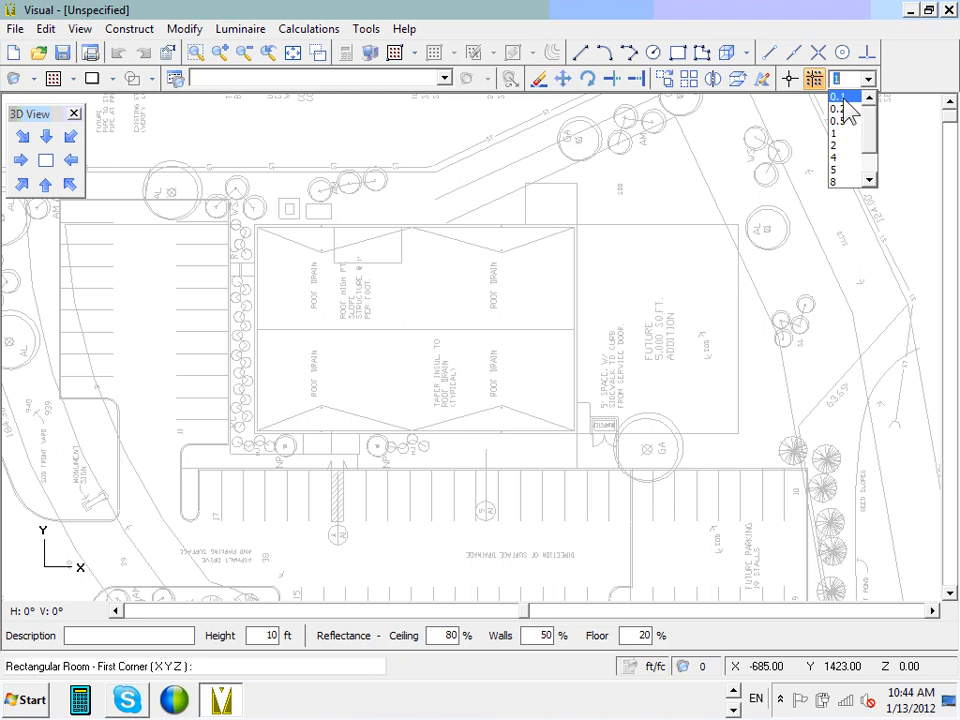
pyautogui.click(845, 97)
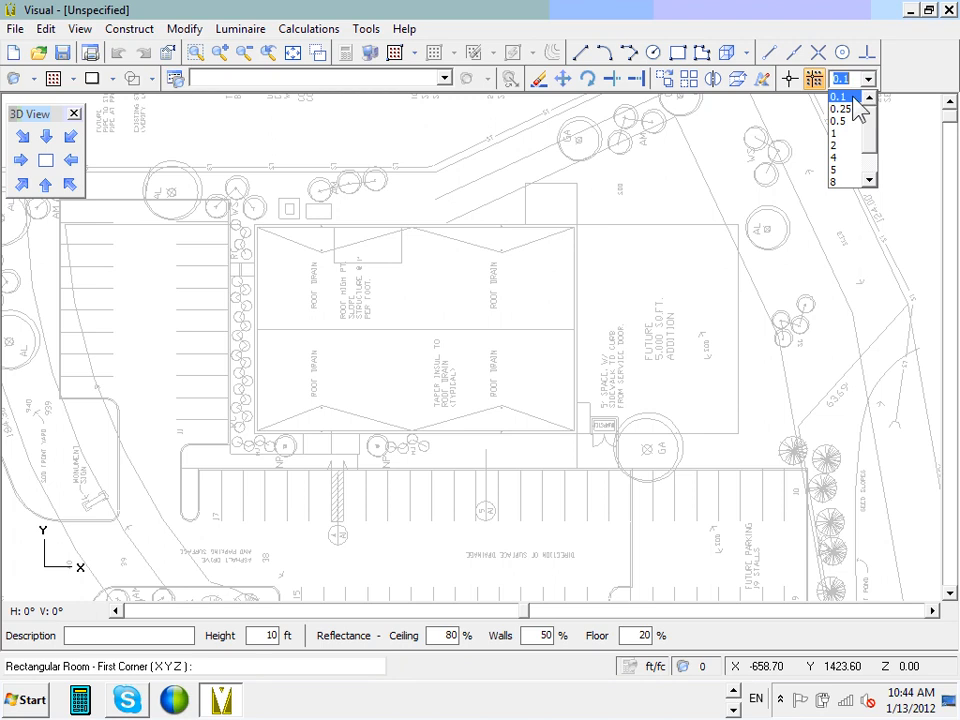
pyautogui.click(862, 96)
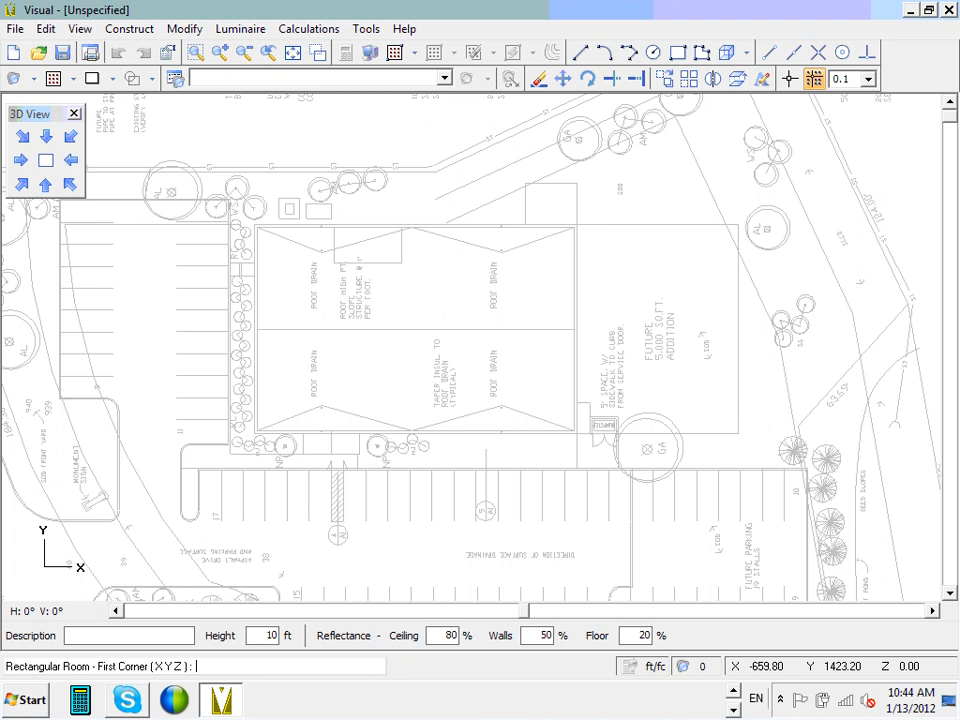
# - Turn on ortho mode for the drawing and reselect the 0.1 snap spacing
pyautogui.click(789, 80)
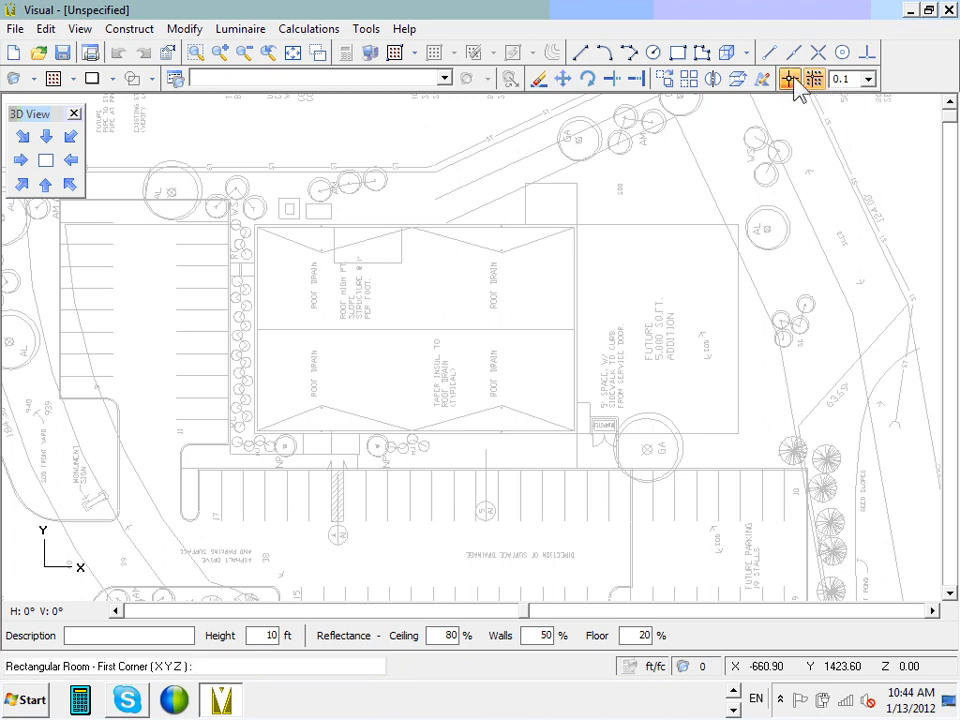
pyautogui.click(868, 79)
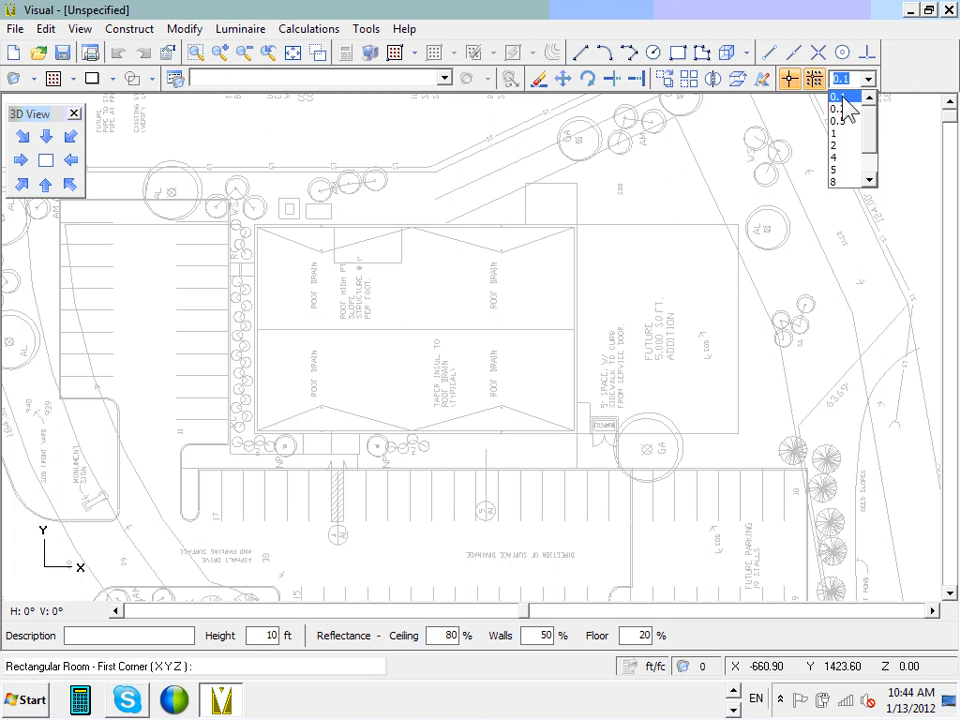
pyautogui.click(845, 98)
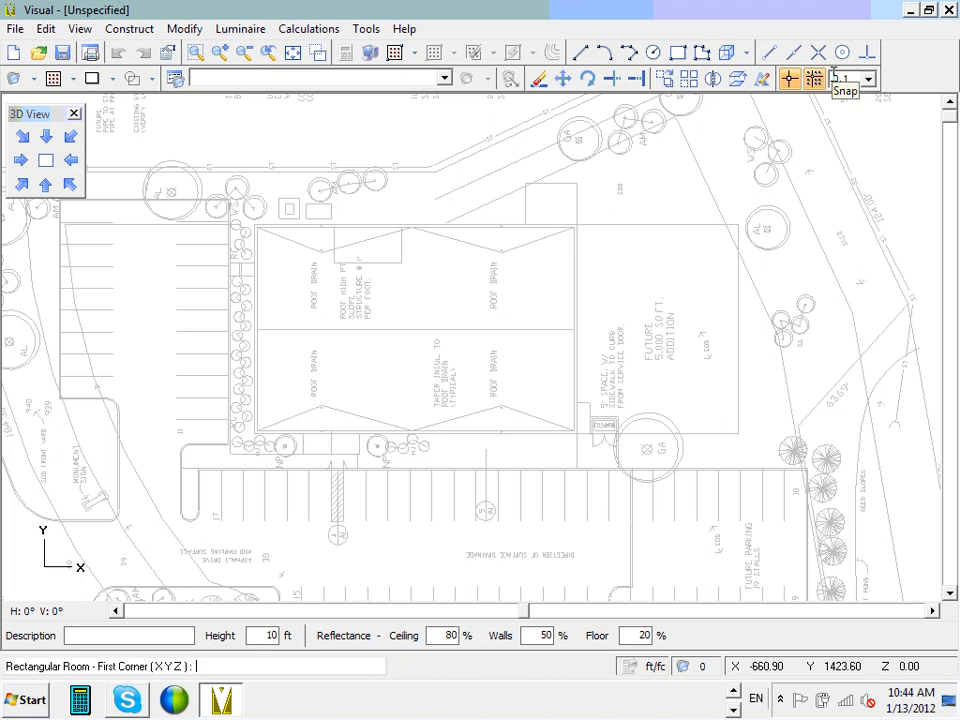
pyautogui.doubleClick(842, 79)
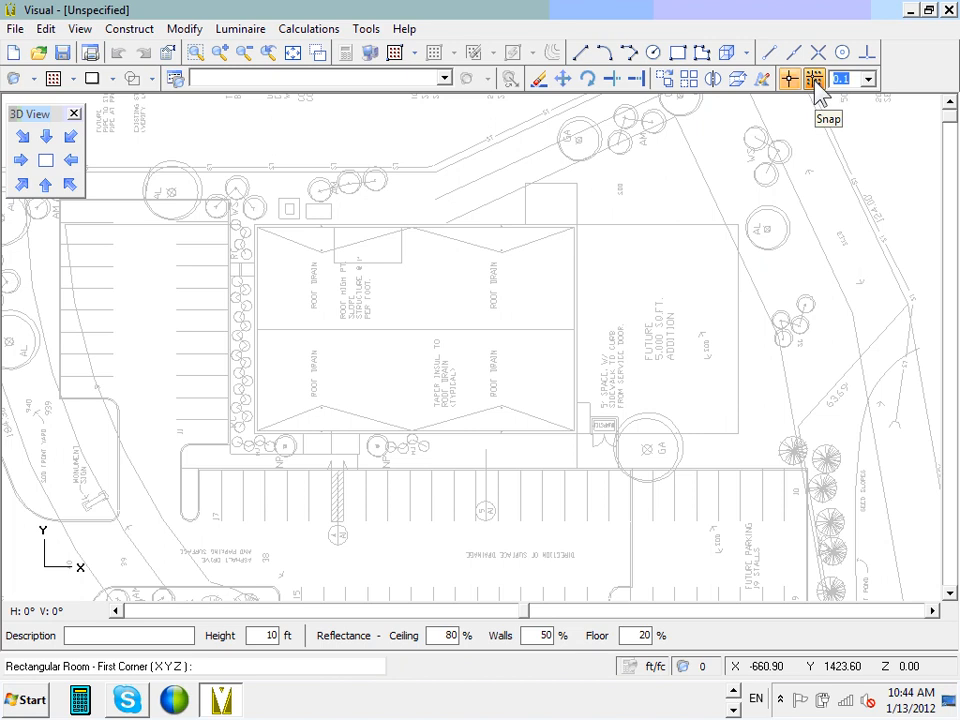
pyautogui.click(852, 75)
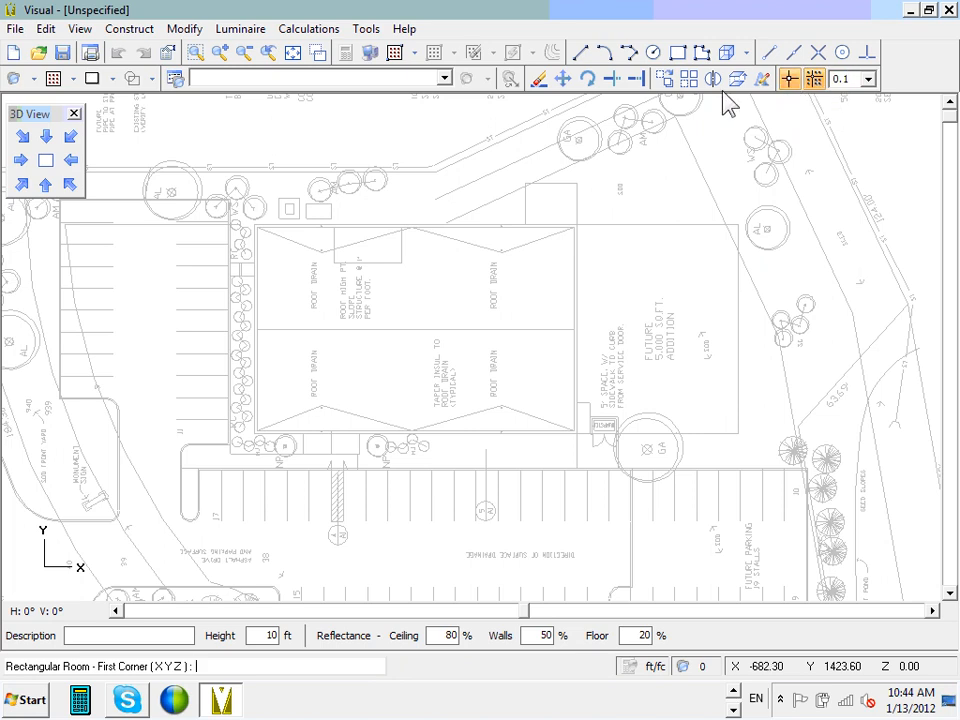
# - Place the rectangular structure's first corner on the upper-left corner of the building outline and locate the opposite corner near the dumpster
pyautogui.scroll(3, 257, 223)
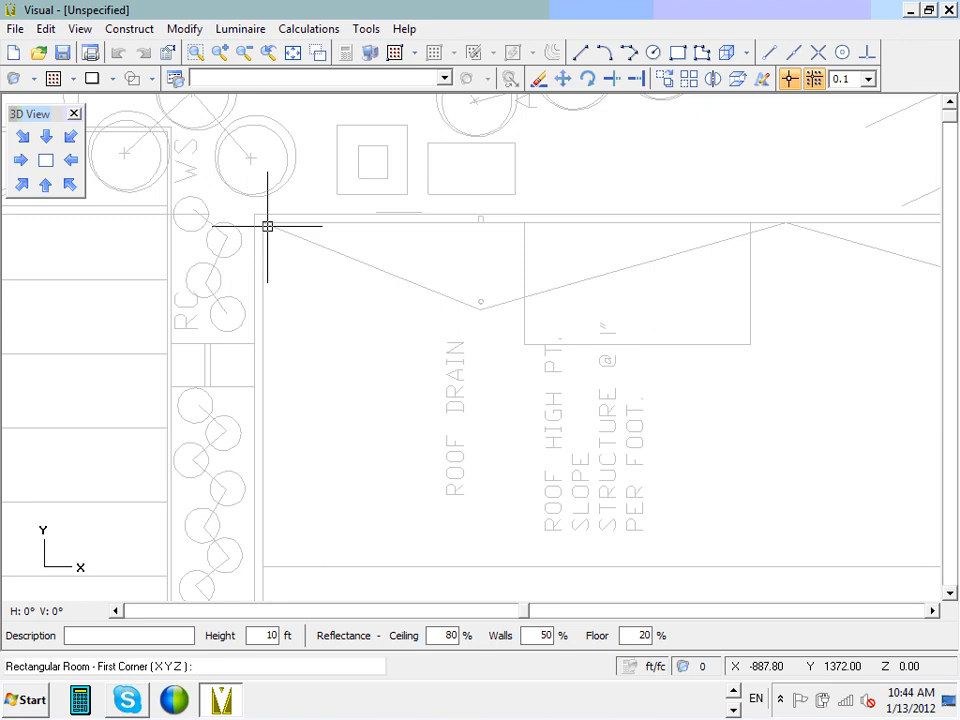
pyautogui.click(255, 215)
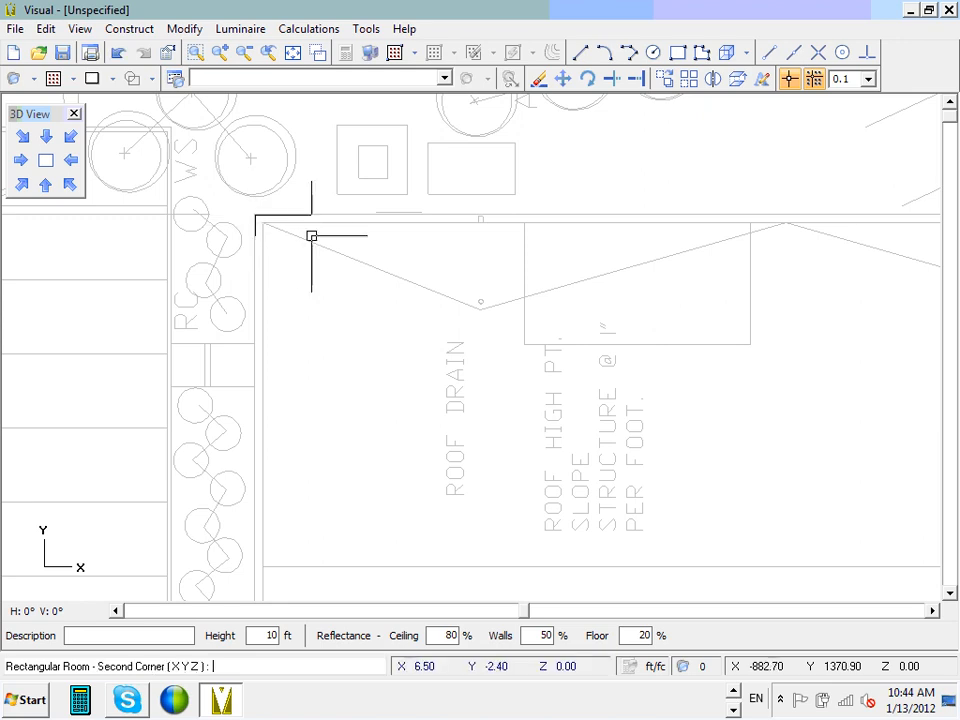
pyautogui.scroll(-3, 358, 280)
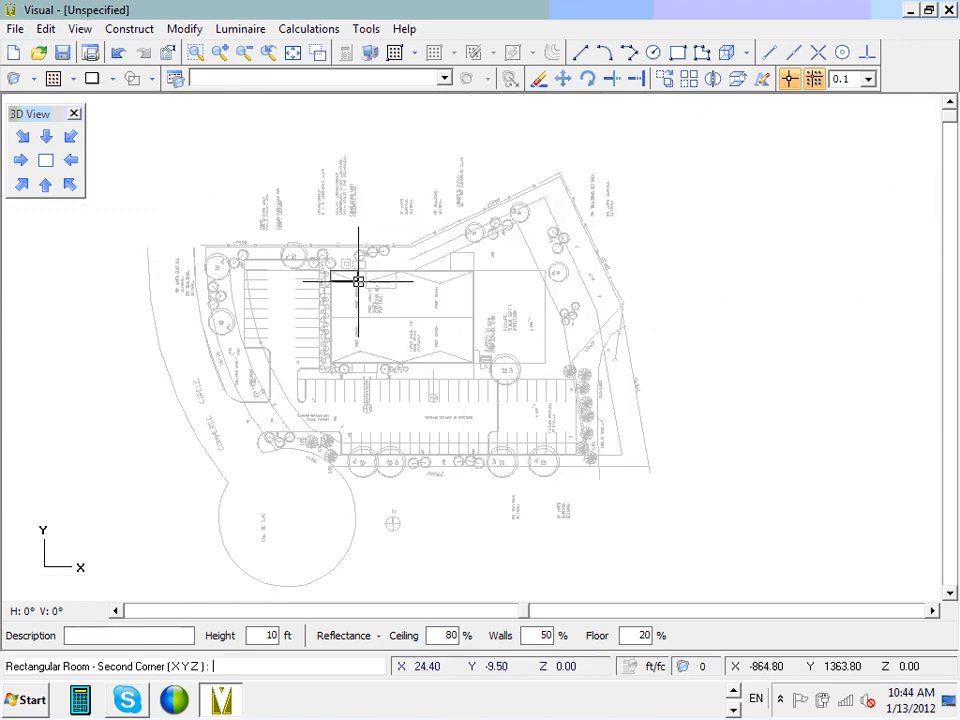
pyautogui.scroll(3, 461, 349)
pyautogui.scroll(3, 509, 393)
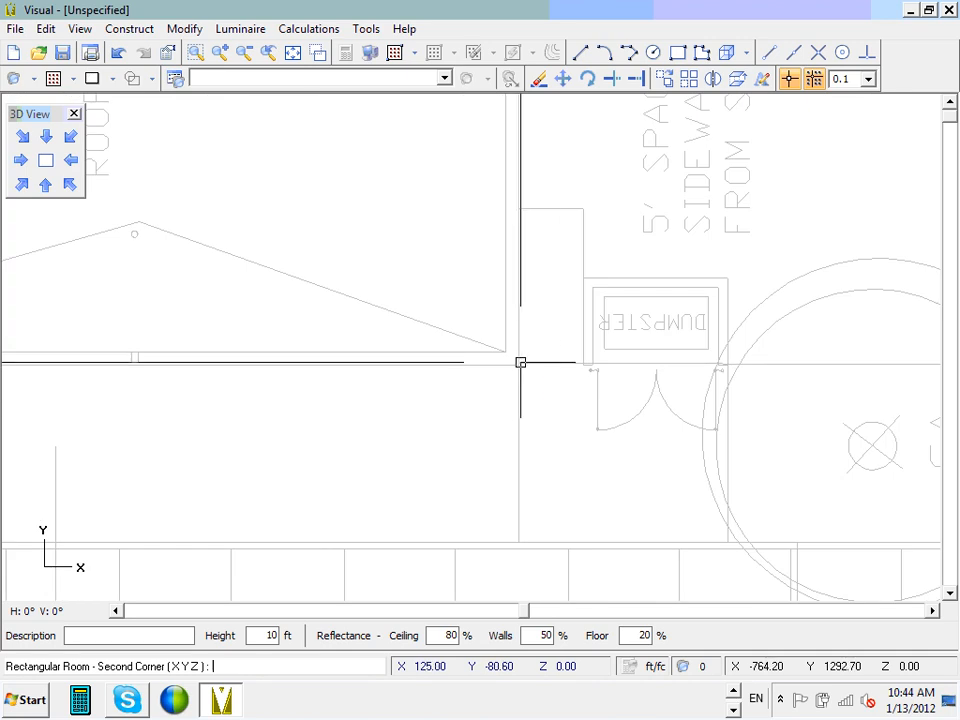
pyautogui.scroll(2, 523, 365)
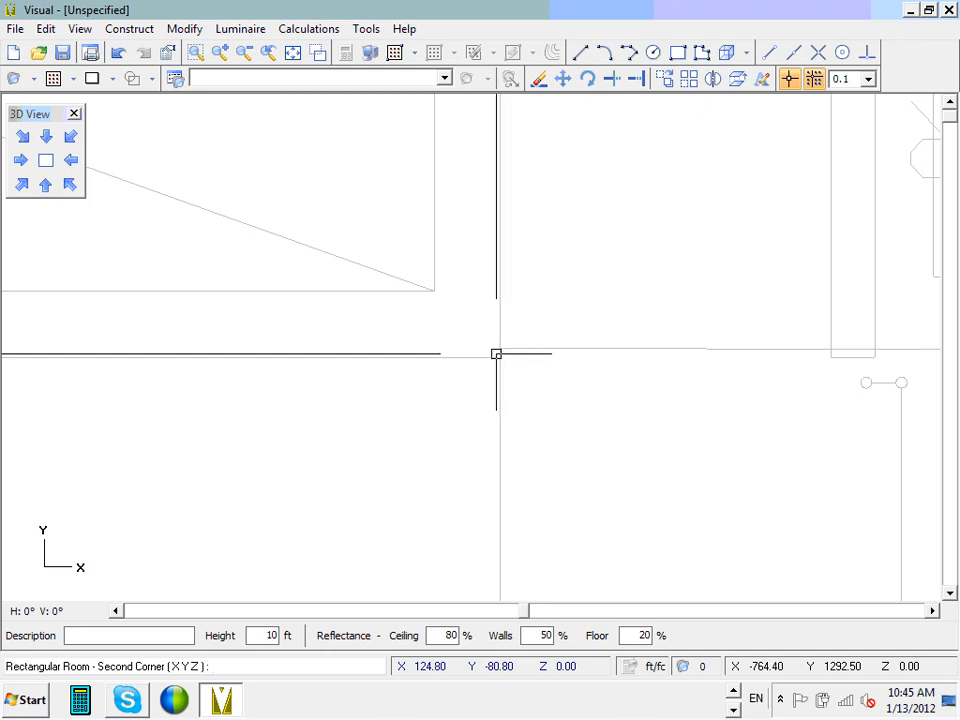
pyautogui.scroll(-1, 496, 354)
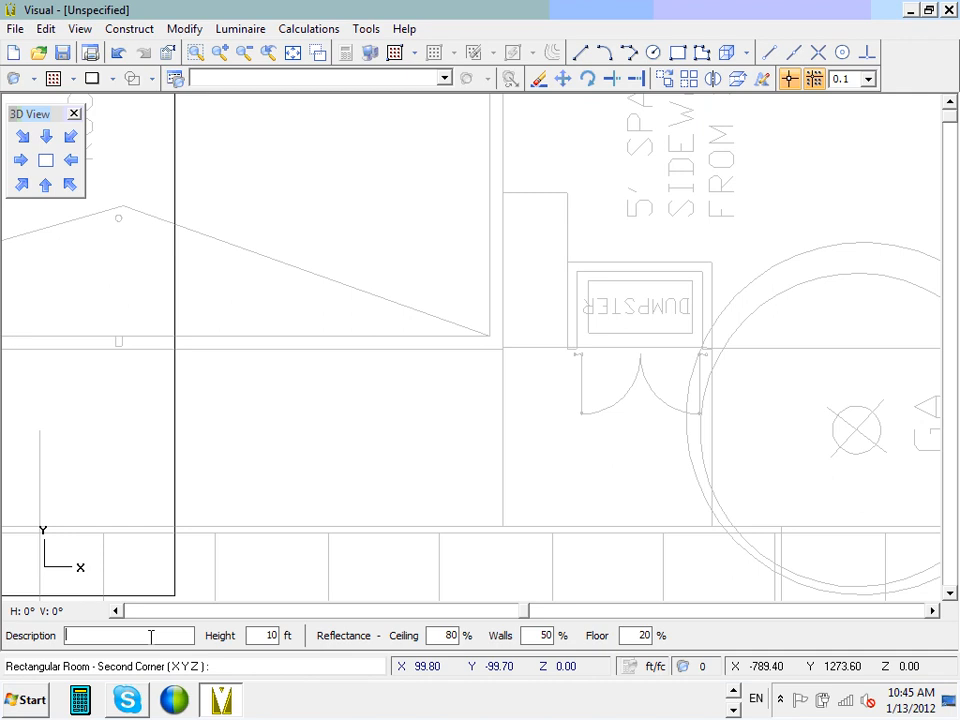
# - Describe the rectangular structure as Building and set its height to 15 ft
pyautogui.write('Building')
pyautogui.moveTo(263, 637); pyautogui.dragTo(287, 638)
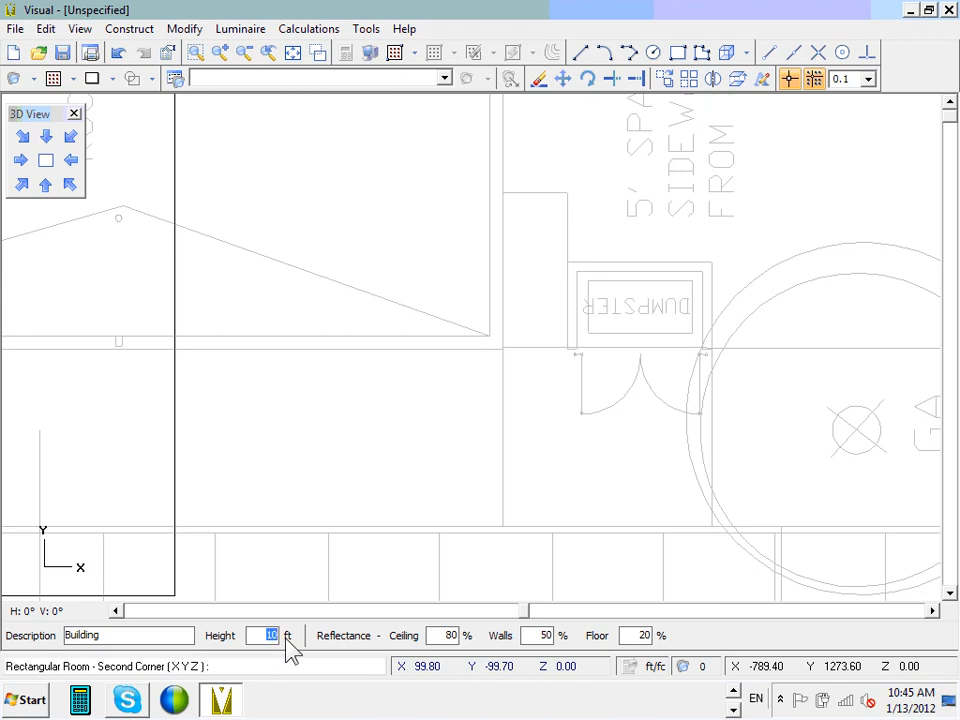
pyautogui.write('1')
# - Place the structure's second corner on the lower-right corner of the building outline beside the dumpster
pyautogui.scroll(-2, 400, 255)
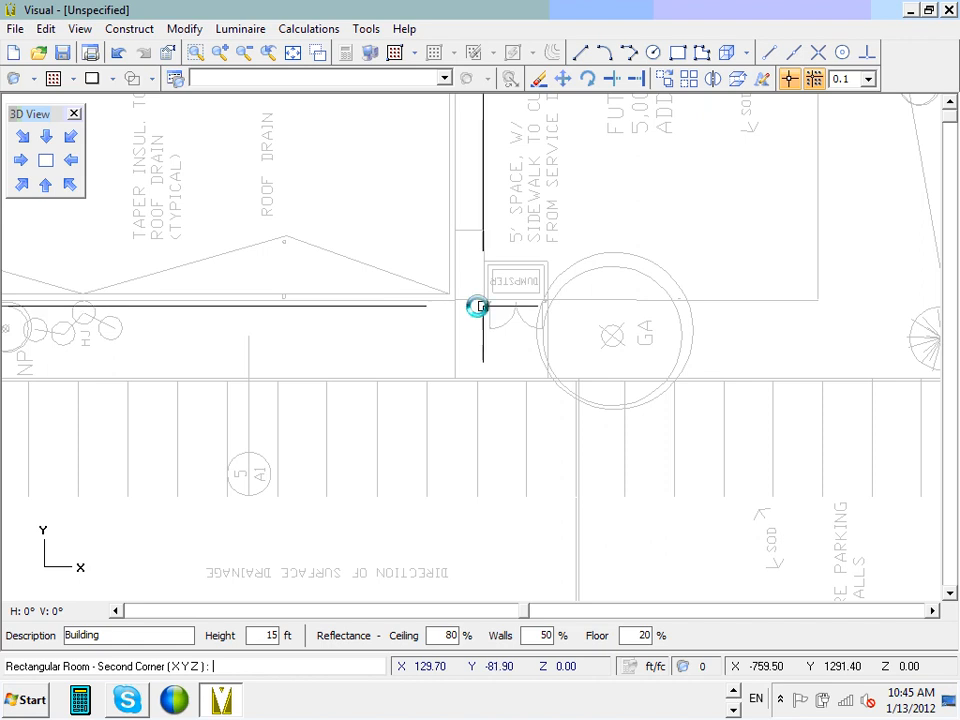
pyautogui.scroll(3, 450, 296)
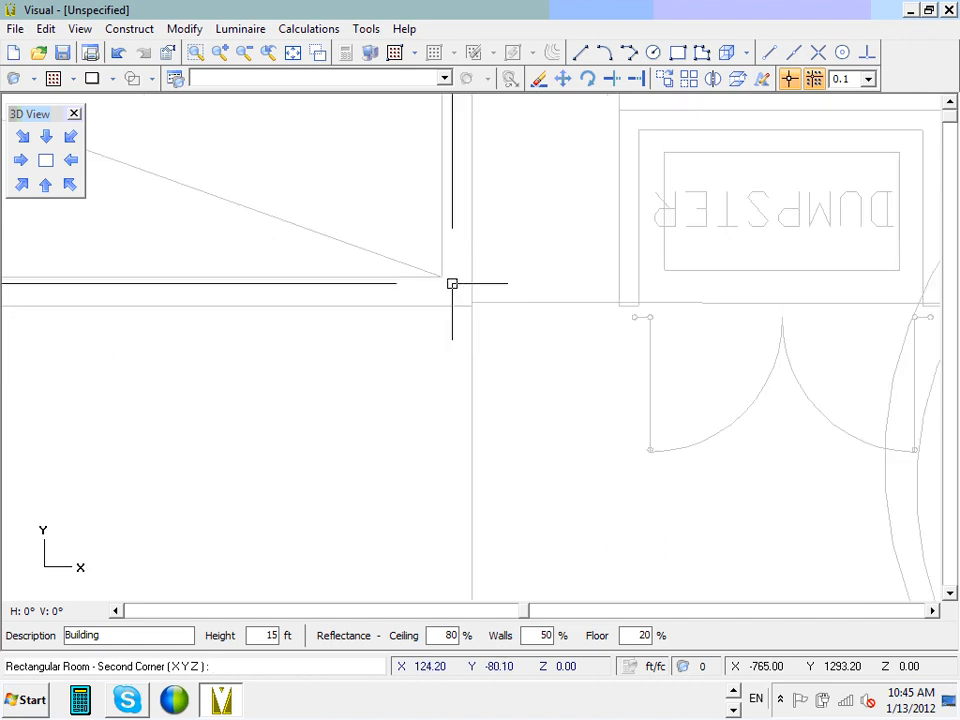
pyautogui.click(471, 302)
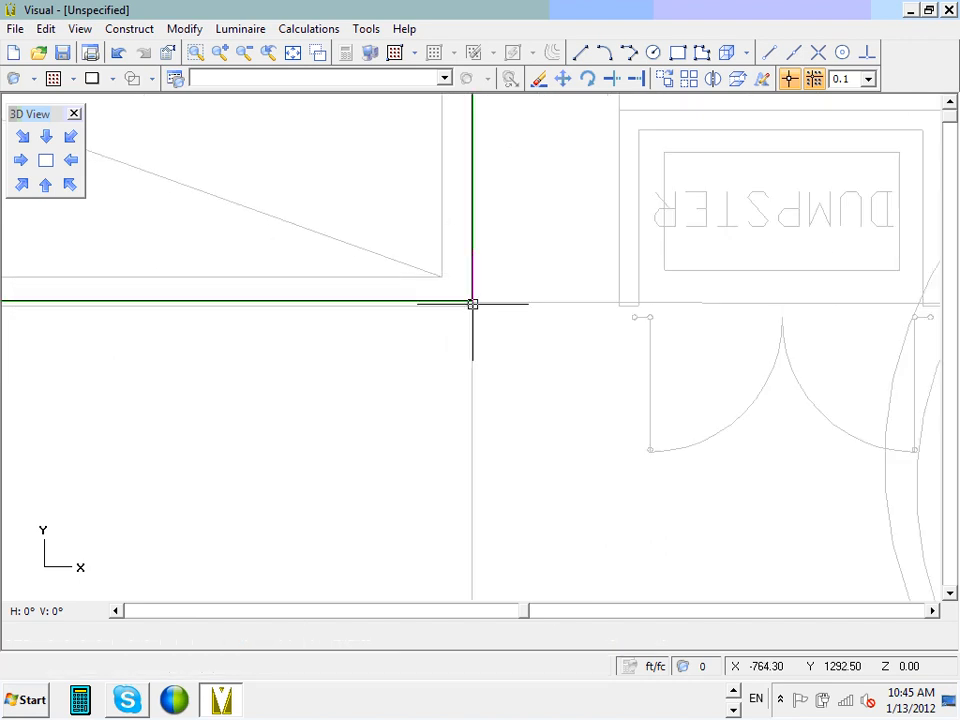
pyautogui.scroll(-2, 469, 305)
pyautogui.scroll(-5, 467, 307)
pyautogui.scroll(4, 413, 274)
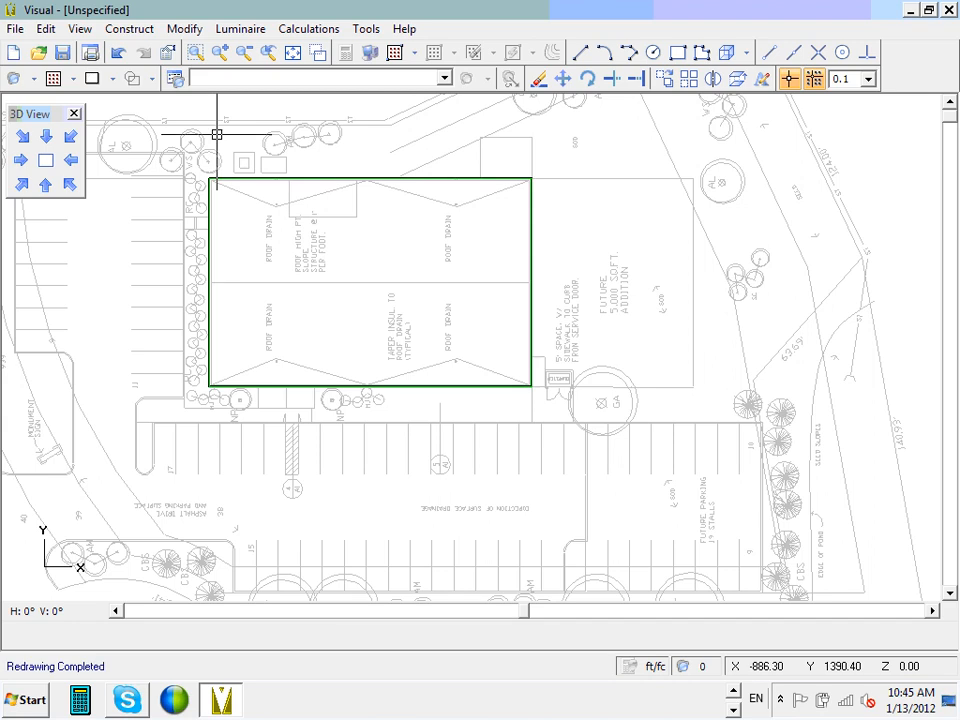
pyautogui.scroll(2, 242, 147)
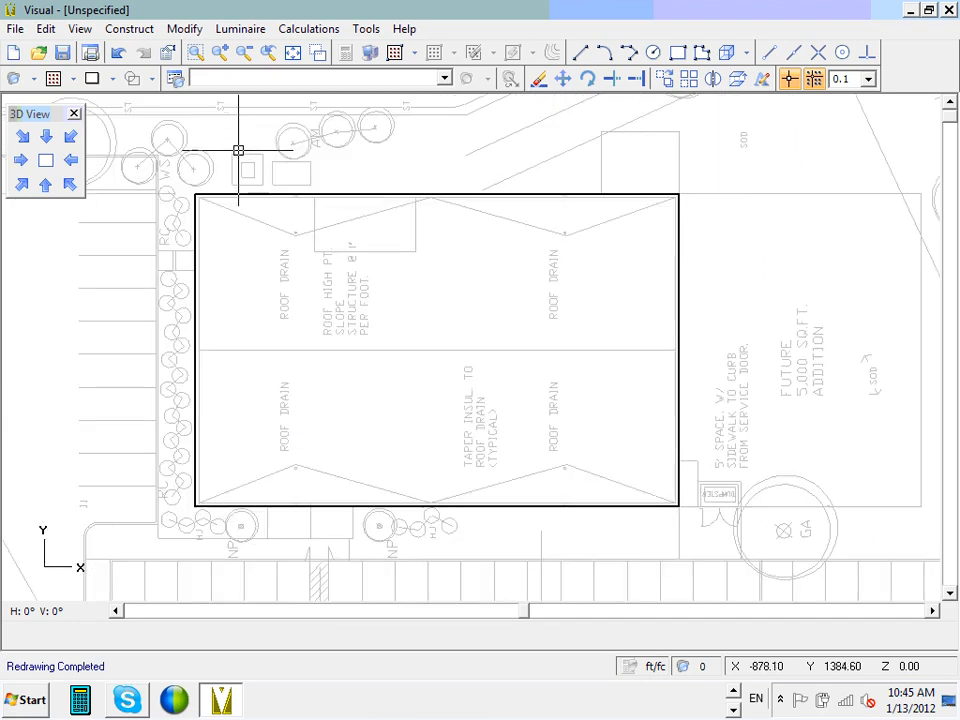
# - Erase the rectangular structure drawn over the building outline
pyautogui.click(538, 80)
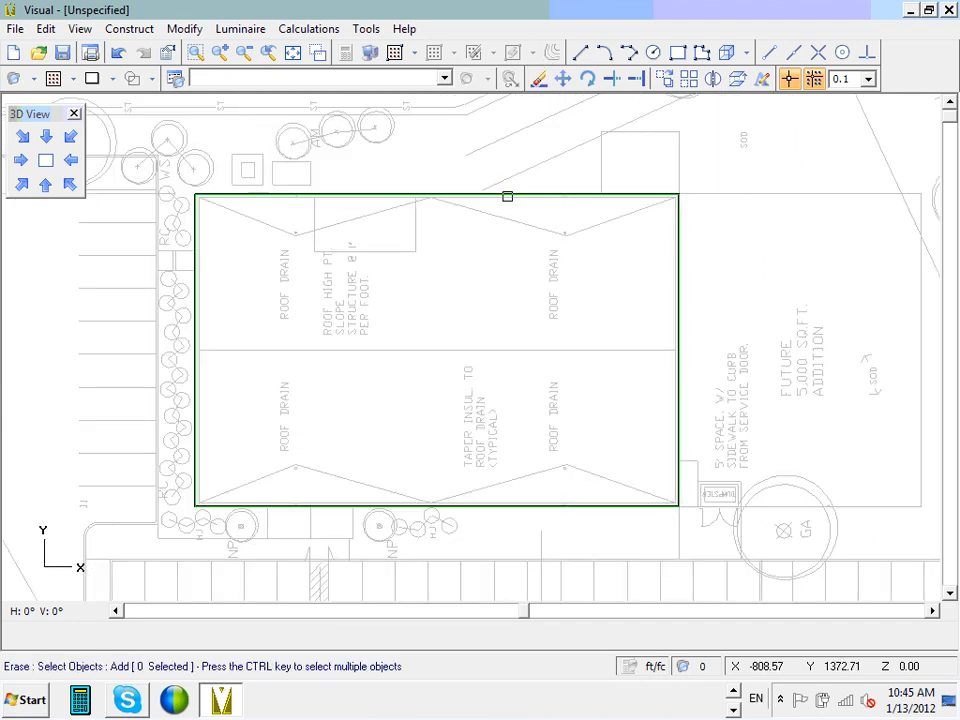
pyautogui.click(507, 196)
pyautogui.rightClick(507, 196)
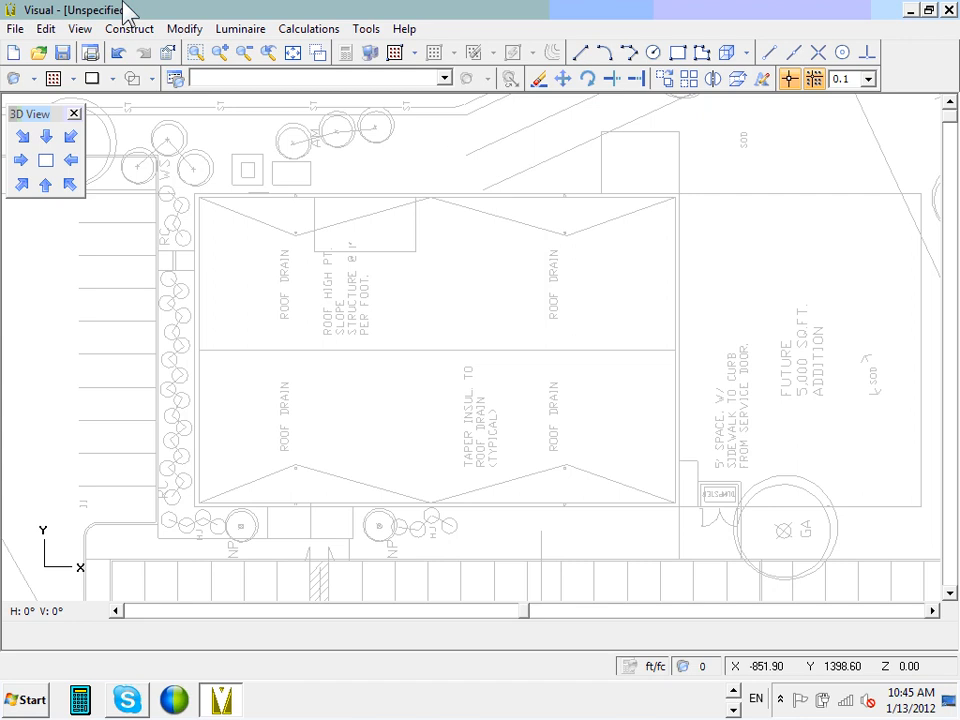
# - Start a new rectangular room structure with the description Building and a height of 15 ft
pyautogui.click(133, 30)
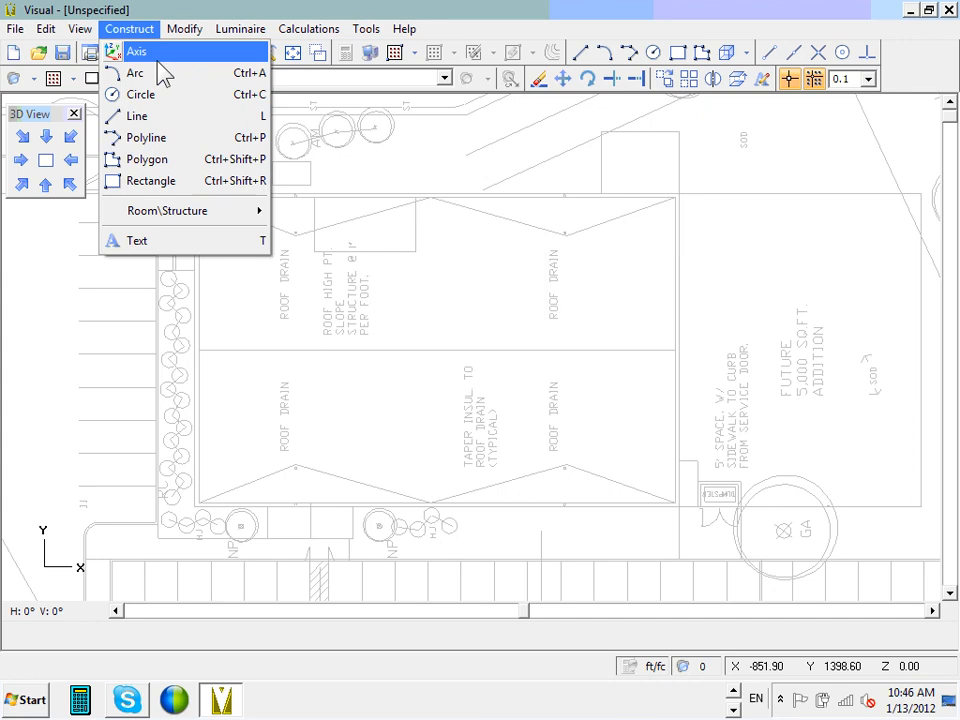
pyautogui.moveTo(207, 215)
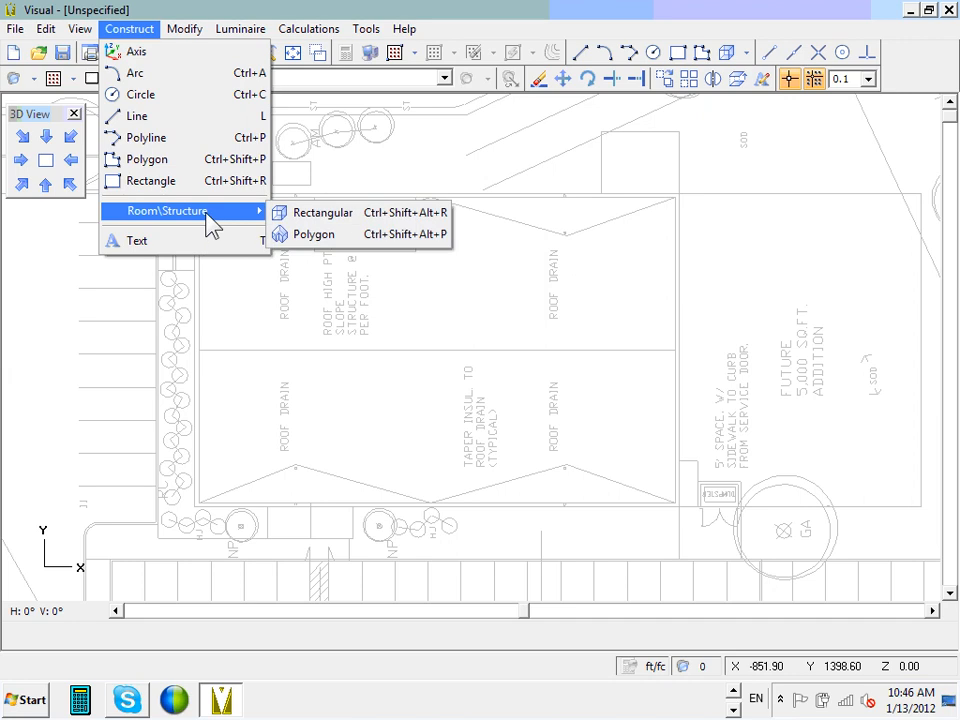
pyautogui.click(323, 213)
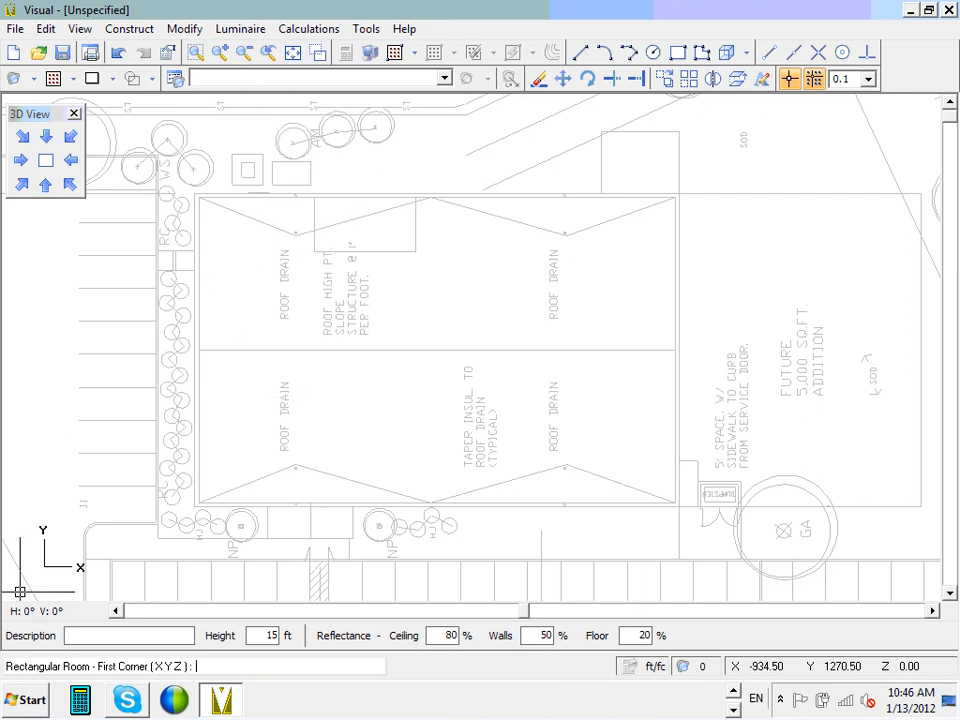
pyautogui.click(79, 636)
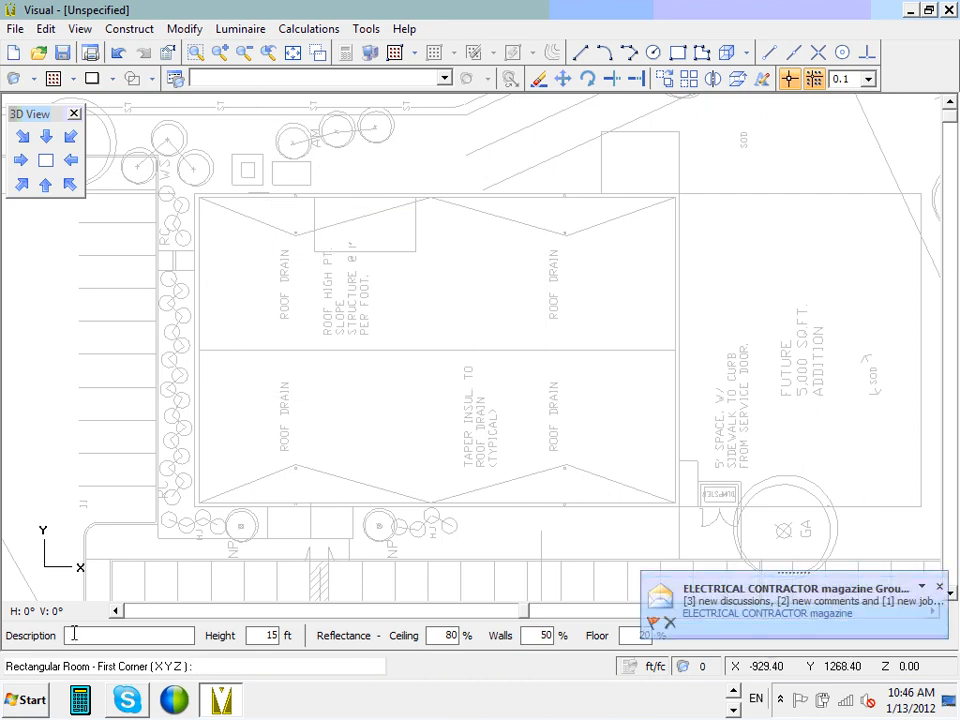
pyautogui.write('Building')
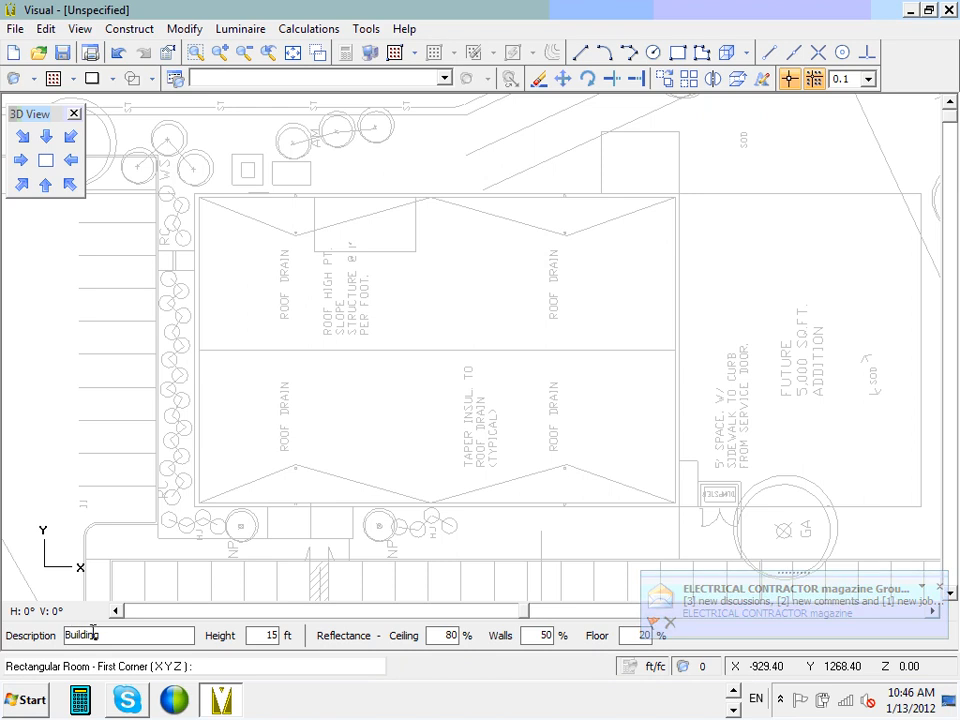
pyautogui.click(256, 635)
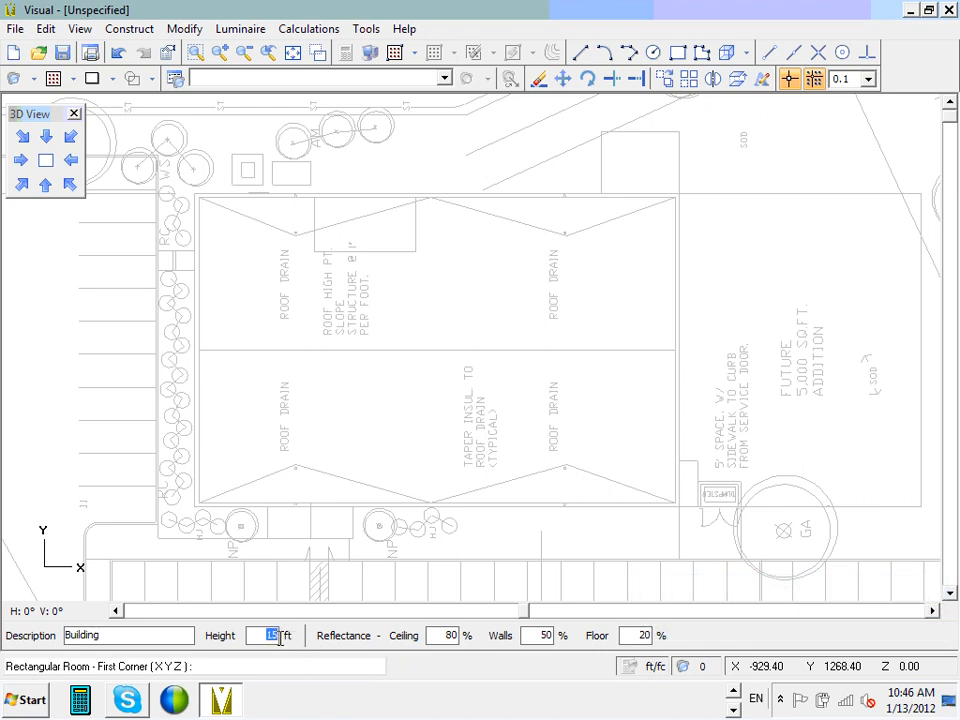
pyautogui.click(257, 635)
pyautogui.moveTo(256, 635); pyautogui.dragTo(285, 645)
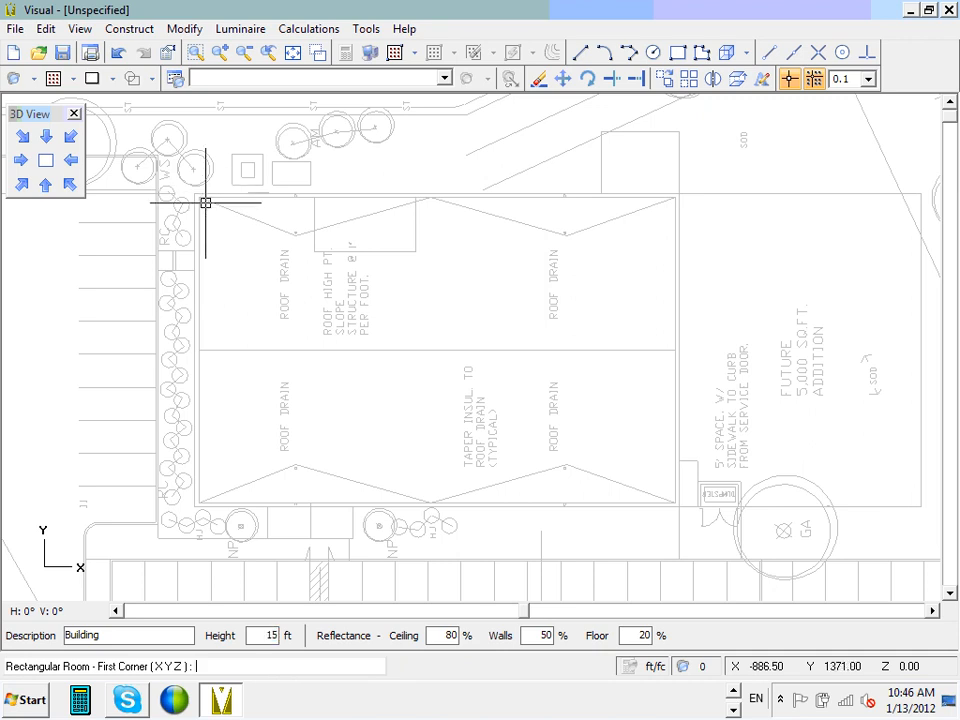
# - Reselect the 0.1 snap spacing and place the structure's first corner on the upper-left corner of the building outline
pyautogui.scroll(1, 201, 199)
pyautogui.scroll(1, 201, 199)
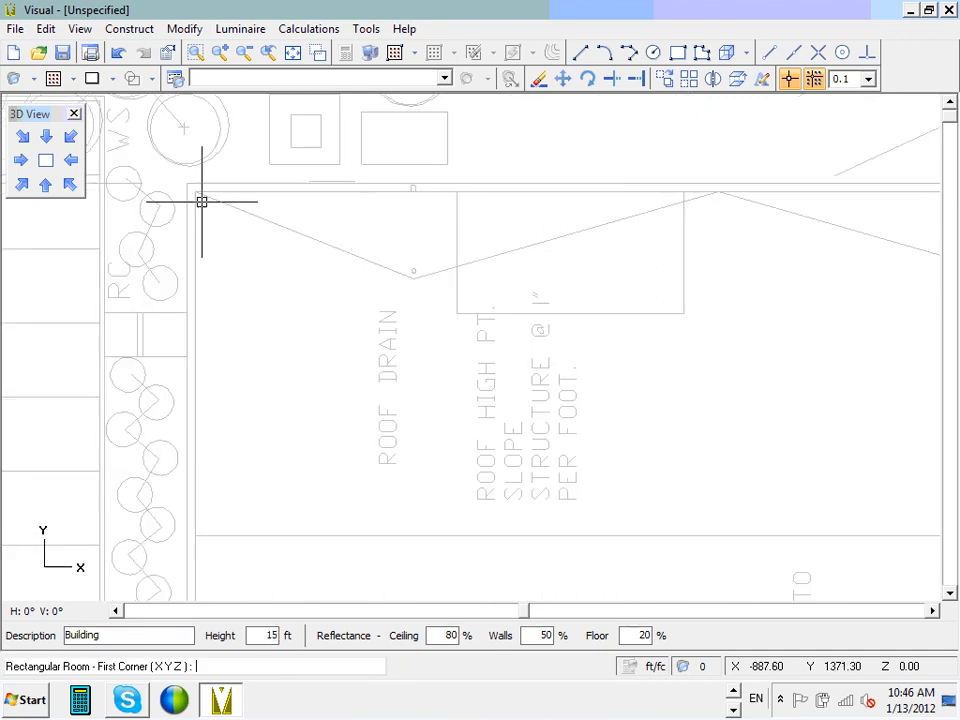
pyautogui.click(869, 79)
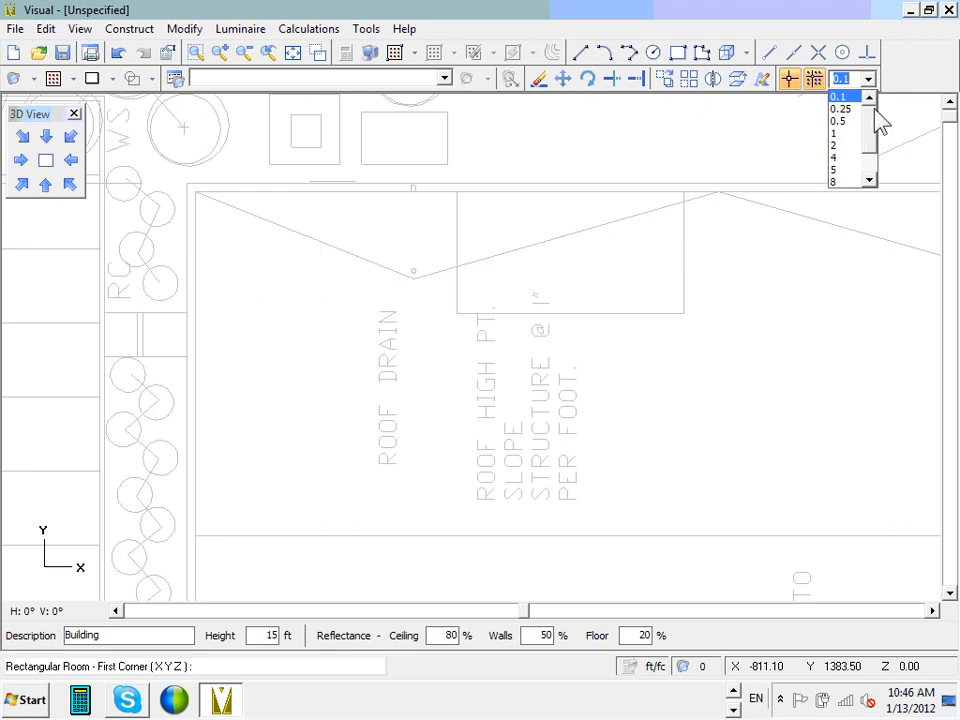
pyautogui.click(845, 94)
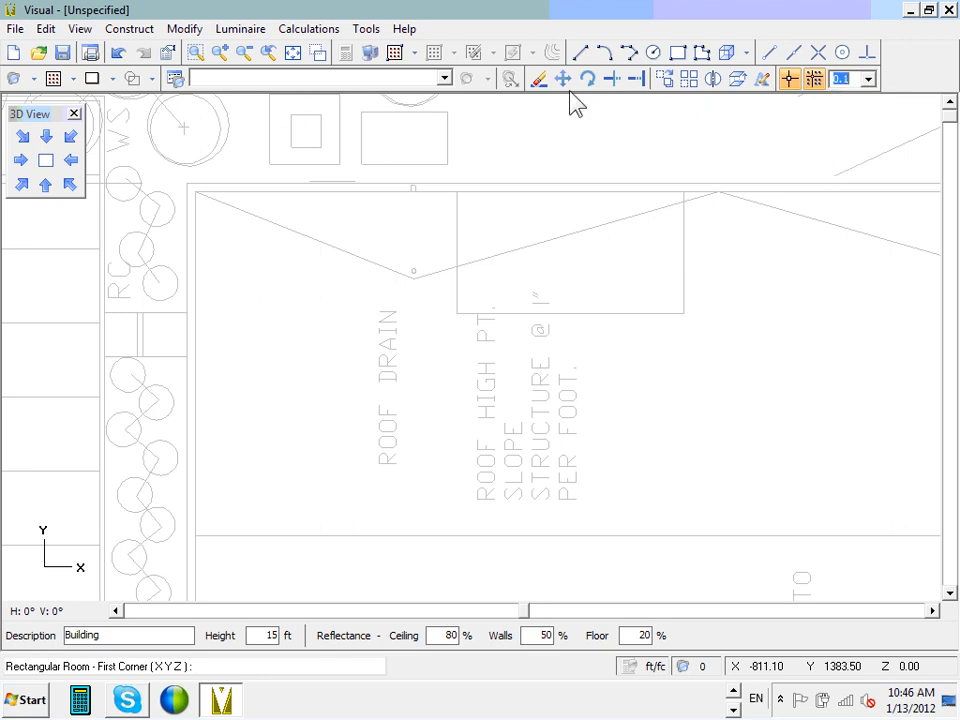
pyautogui.click(188, 186)
# - Complete the structure at the outline's lower-right corner, making it about 125 ft by 81 ft
pyautogui.scroll(-3, 300, 301)
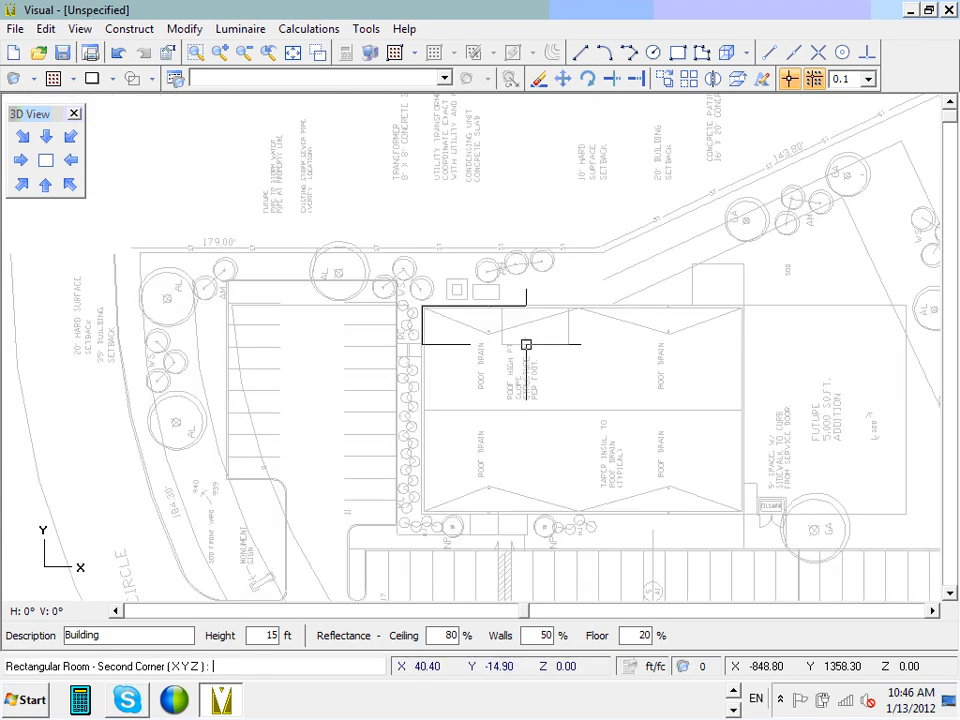
pyautogui.scroll(3, 718, 501)
pyautogui.scroll(2, 786, 526)
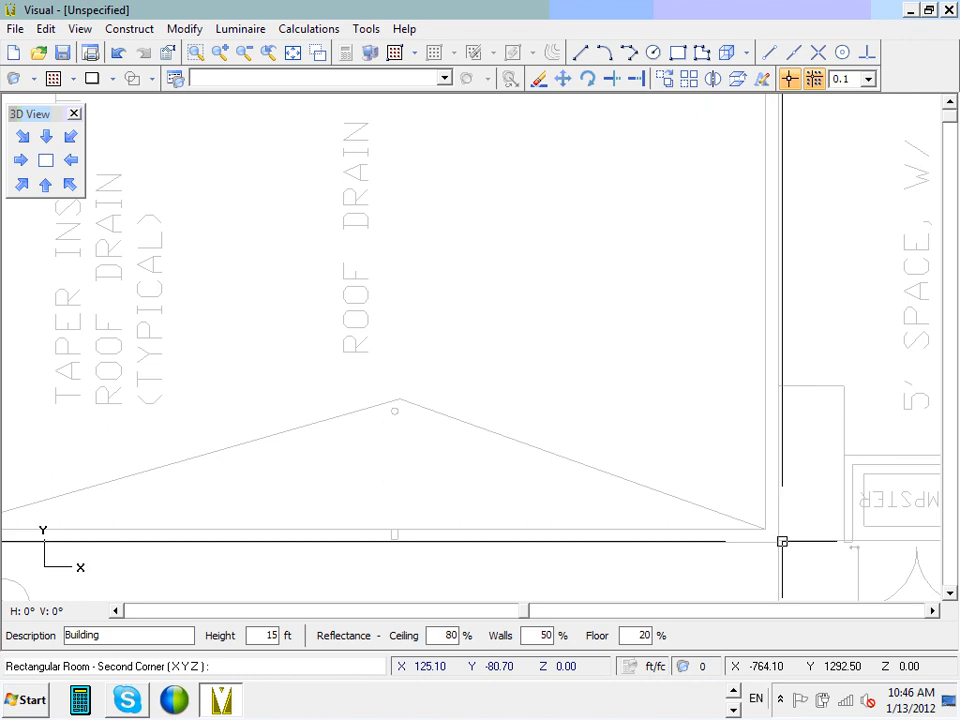
pyautogui.click(776, 541)
pyautogui.scroll(-3, 686, 473)
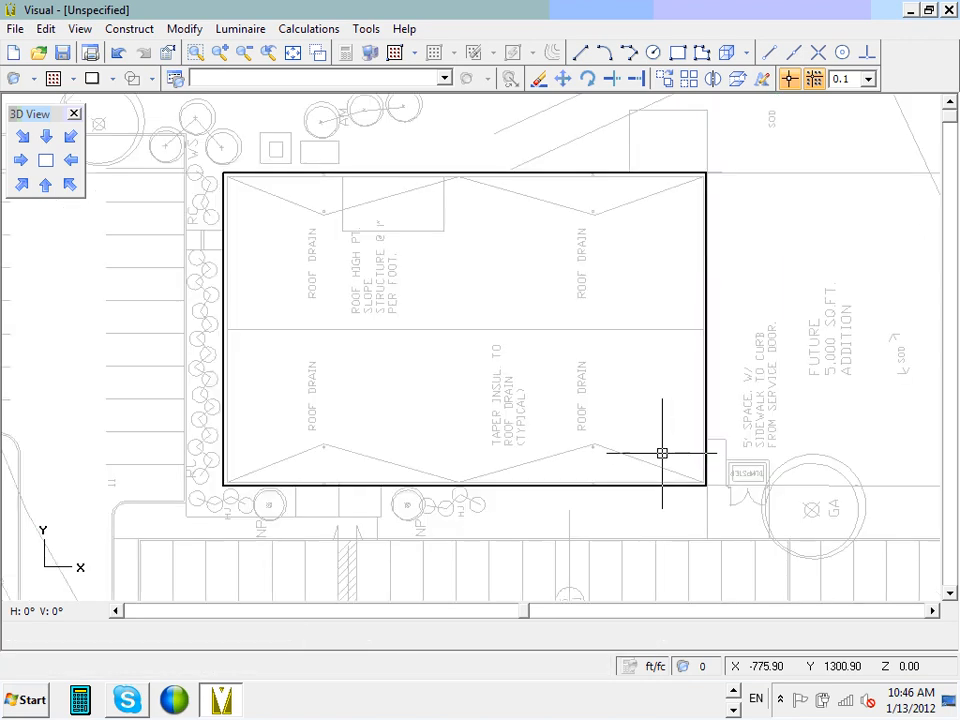
# - Inspect the building structure in an oblique 3D view and return to a plan view of the whole site
pyautogui.click(69, 185)
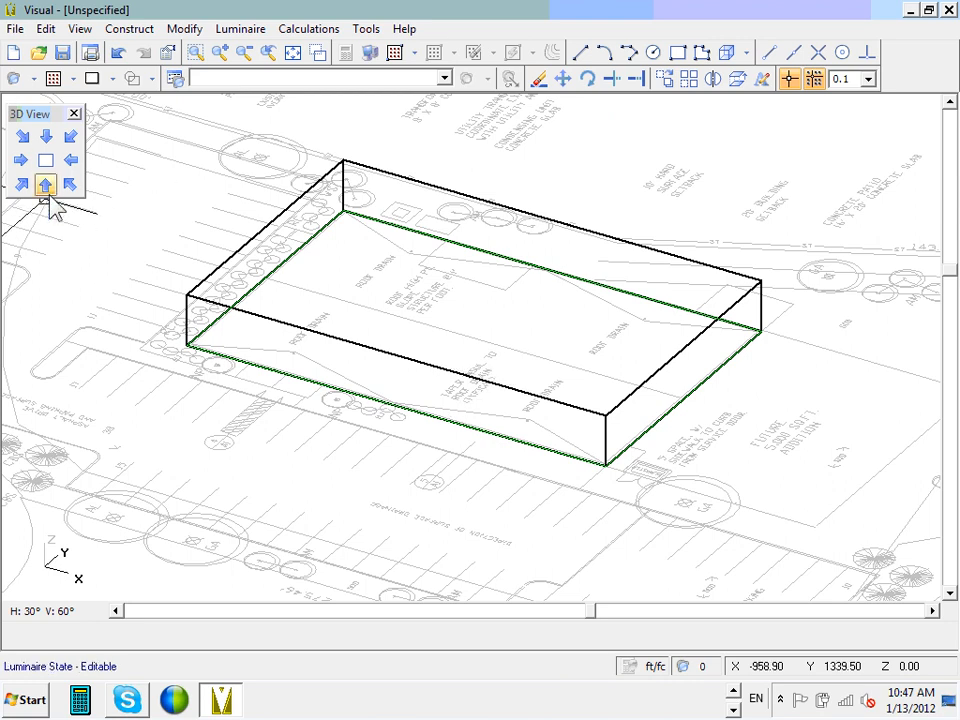
pyautogui.click(46, 161)
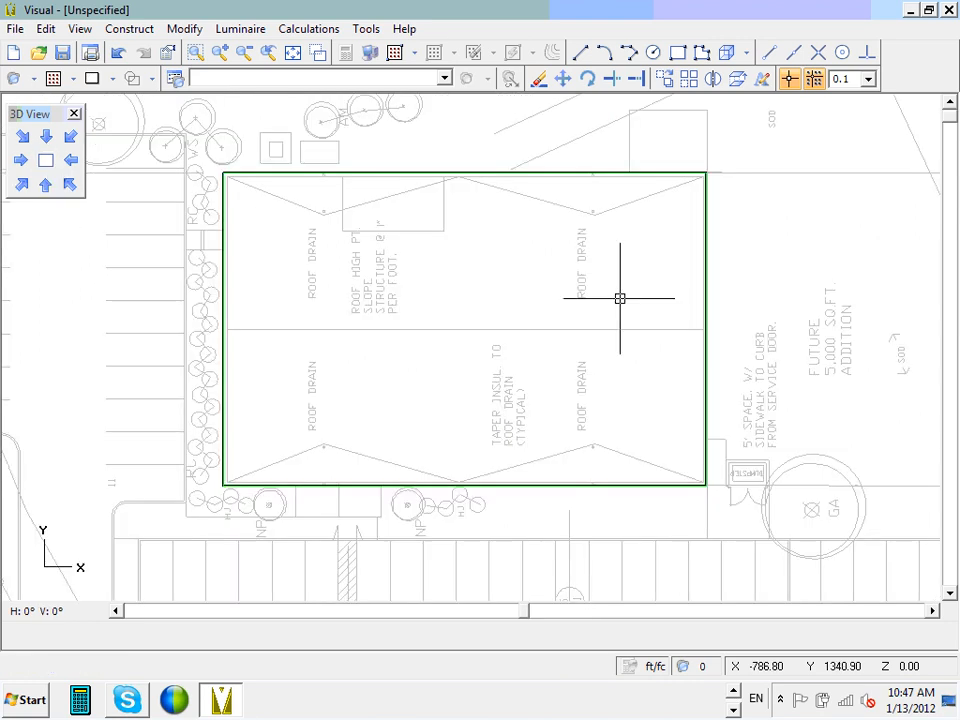
pyautogui.scroll(-1, 446, 311)
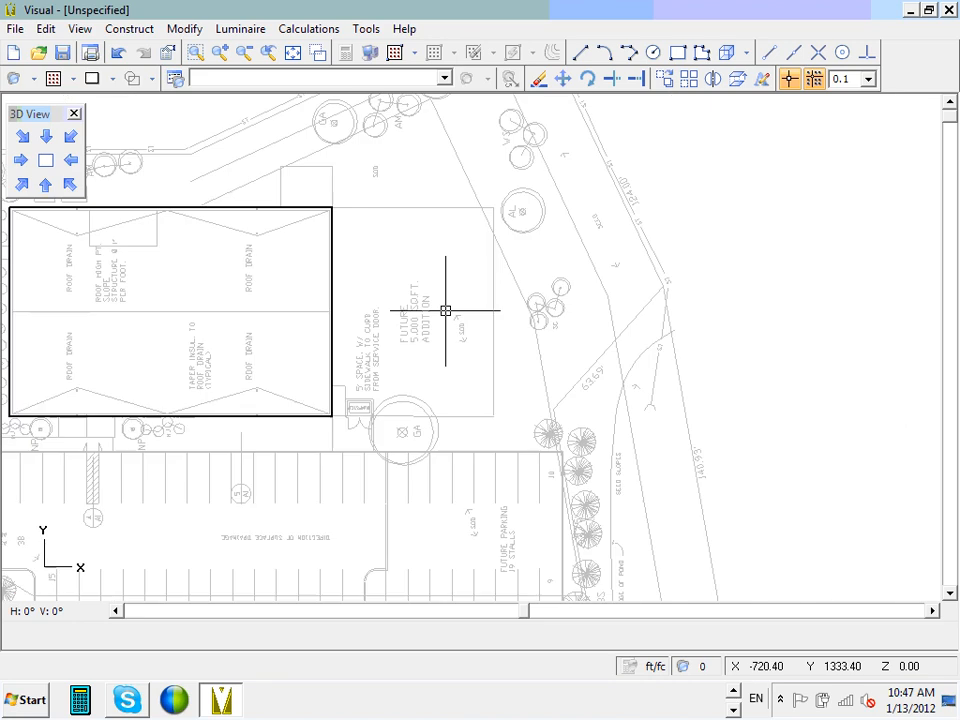
pyautogui.scroll(-2, 279, 292)
pyautogui.scroll(2, 75, 301)
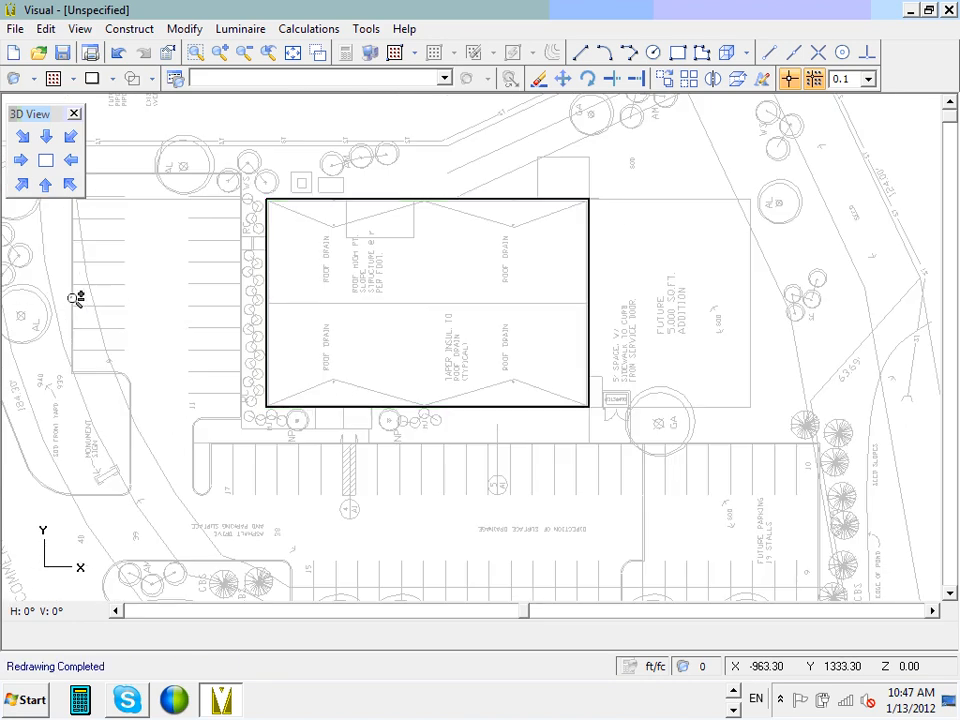
pyautogui.moveTo(70, 301); pyautogui.dragTo(180, 310, button='middle')
pyautogui.scroll(-3, 192, 314)
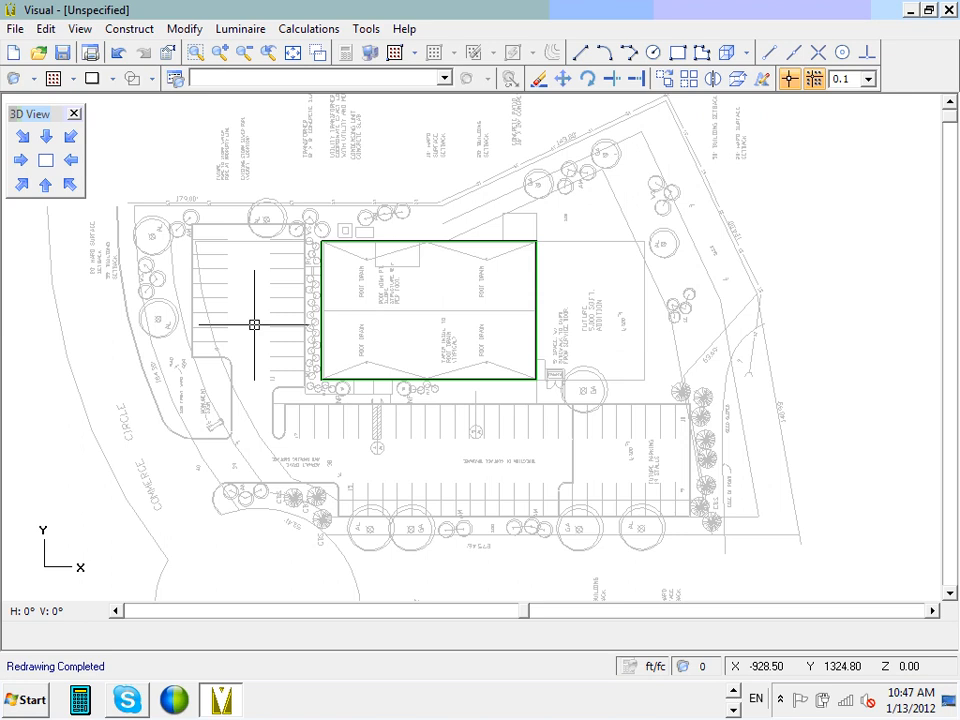
pyautogui.click(300, 30)
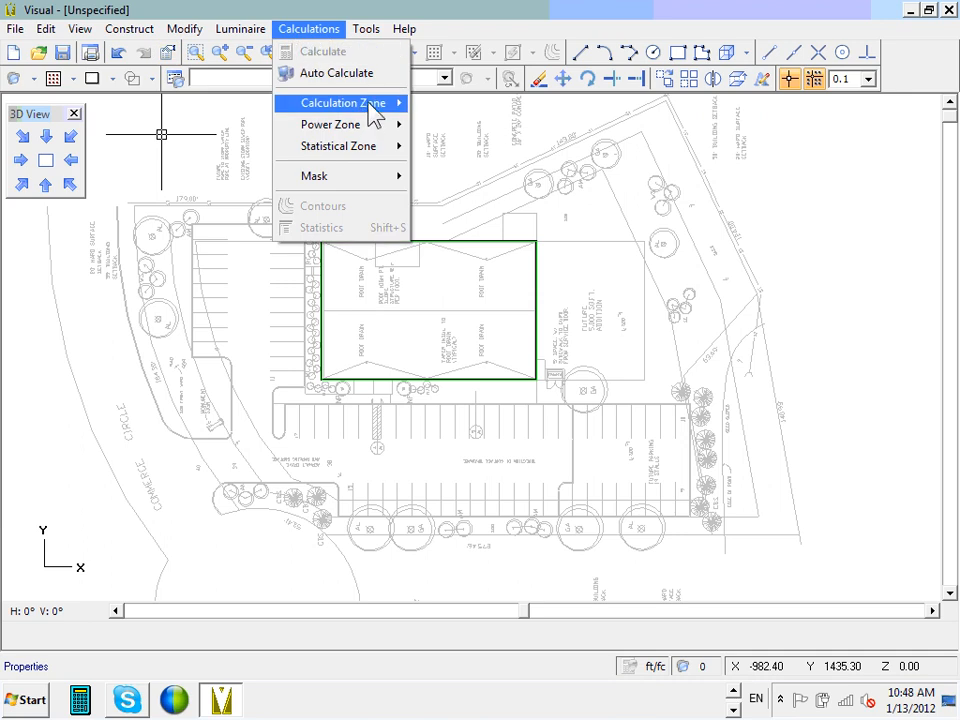
pyautogui.moveTo(375, 112)
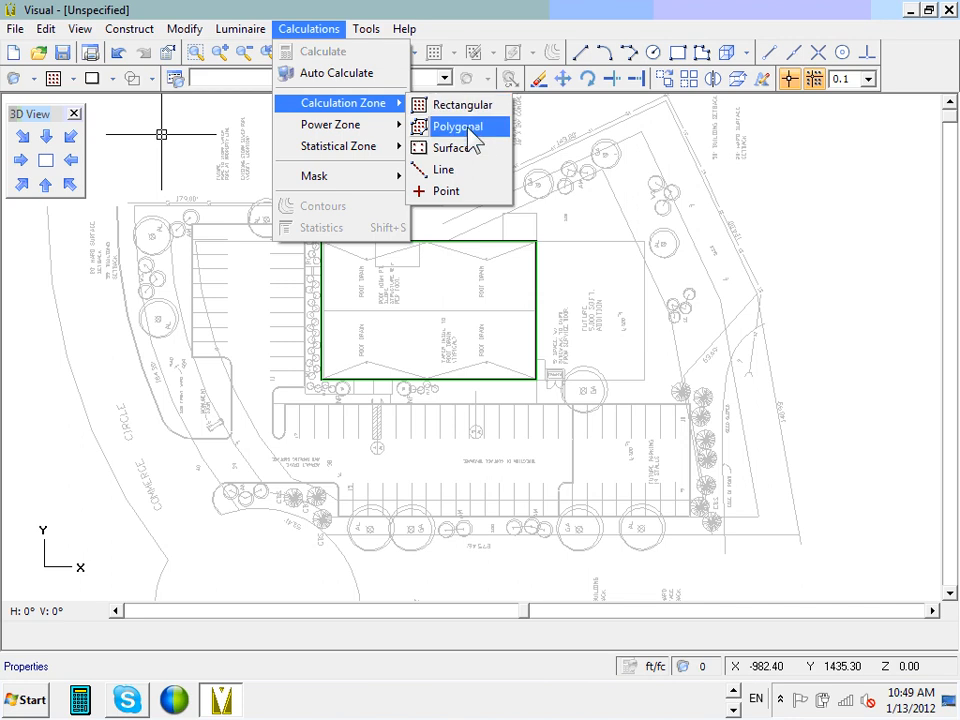
pyautogui.click(468, 128)
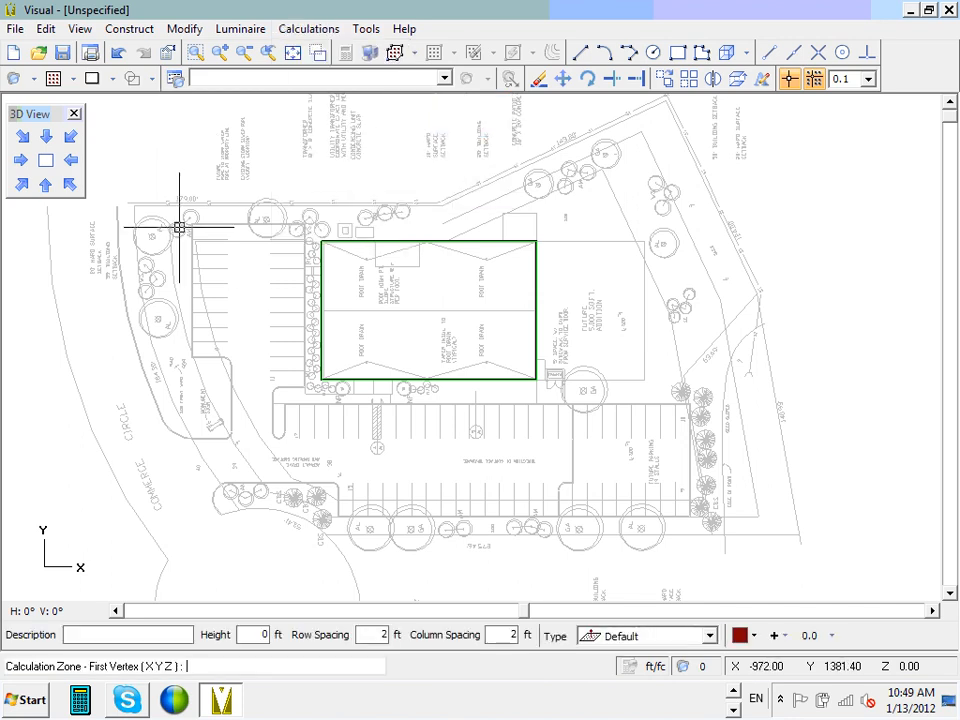
pyautogui.scroll(6, 178, 227)
pyautogui.scroll(-2, 229, 242)
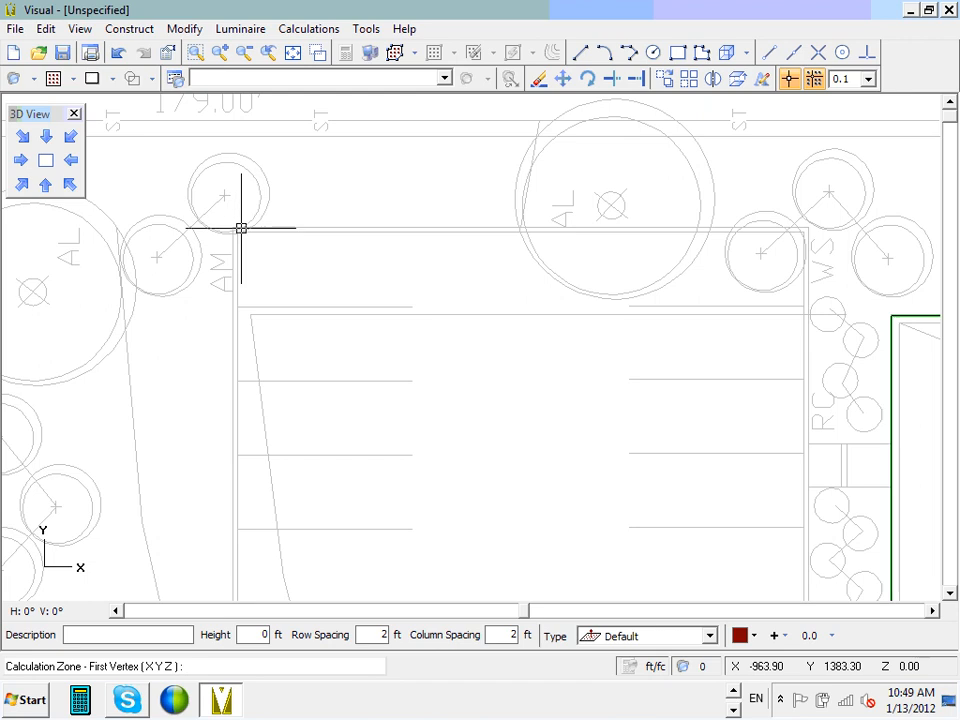
pyautogui.scroll(3, 241, 228)
pyautogui.scroll(2, 238, 228)
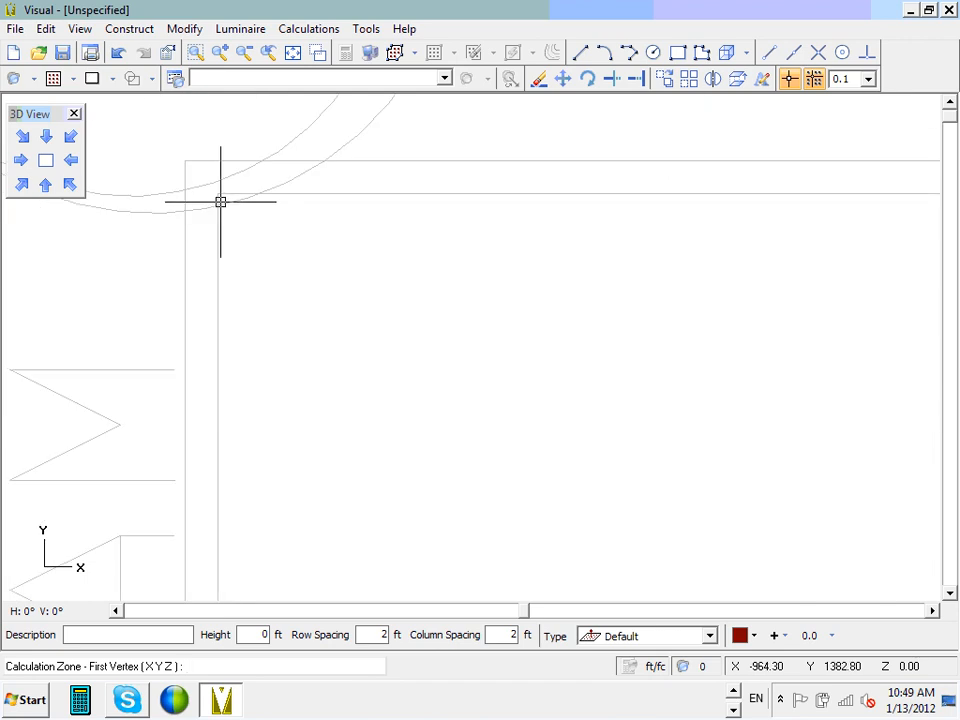
pyautogui.scroll(-4, 220, 201)
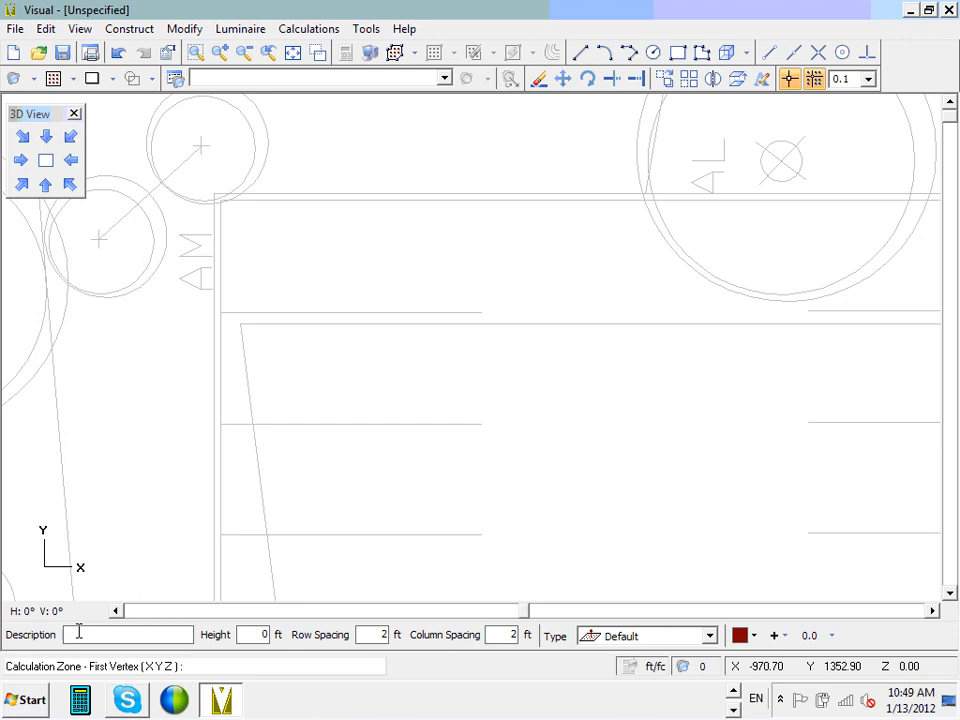
pyautogui.click(79, 632)
pyautogui.write('Parking Lot')
pyautogui.doubleClick(263, 634)
pyautogui.scroll(2, 218, 203)
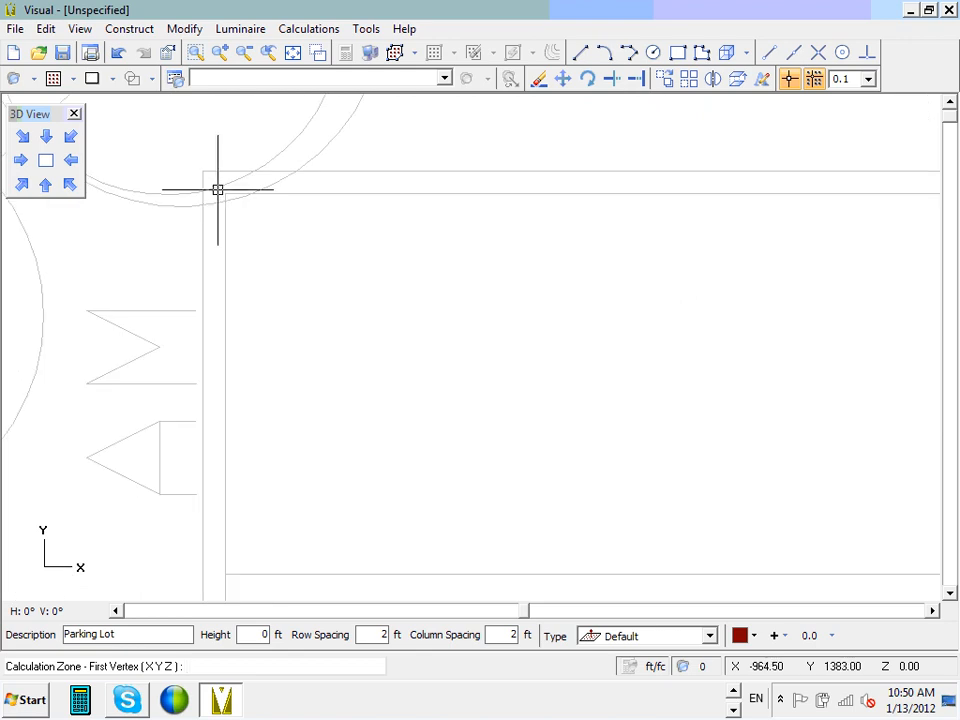
pyautogui.scroll(-2, 228, 190)
pyautogui.scroll(-3, 261, 194)
pyautogui.scroll(4, 246, 189)
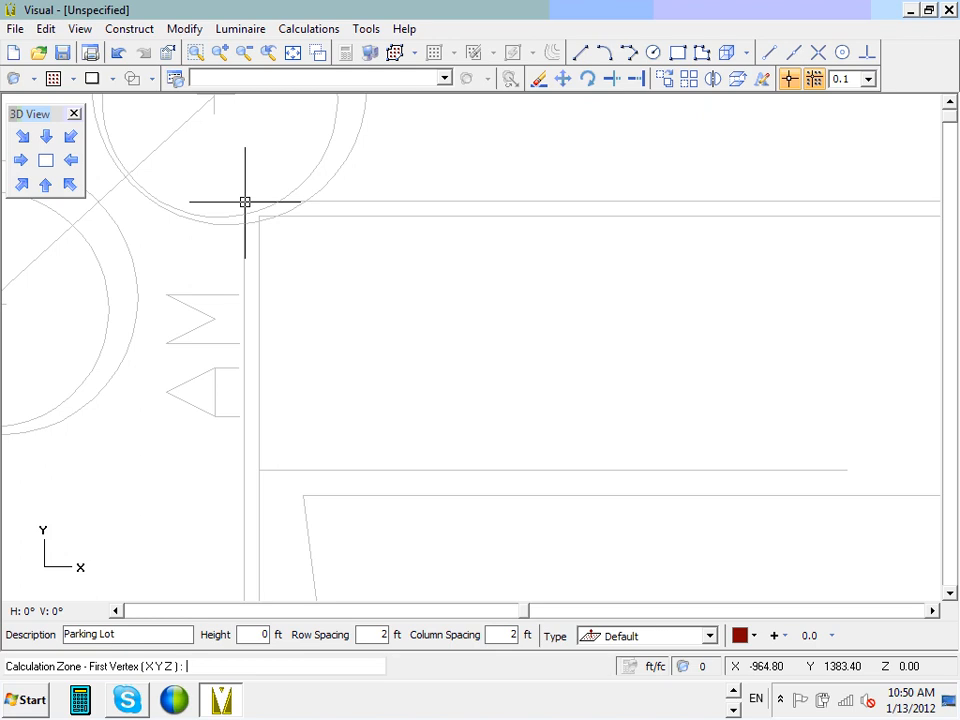
pyautogui.click(245, 203)
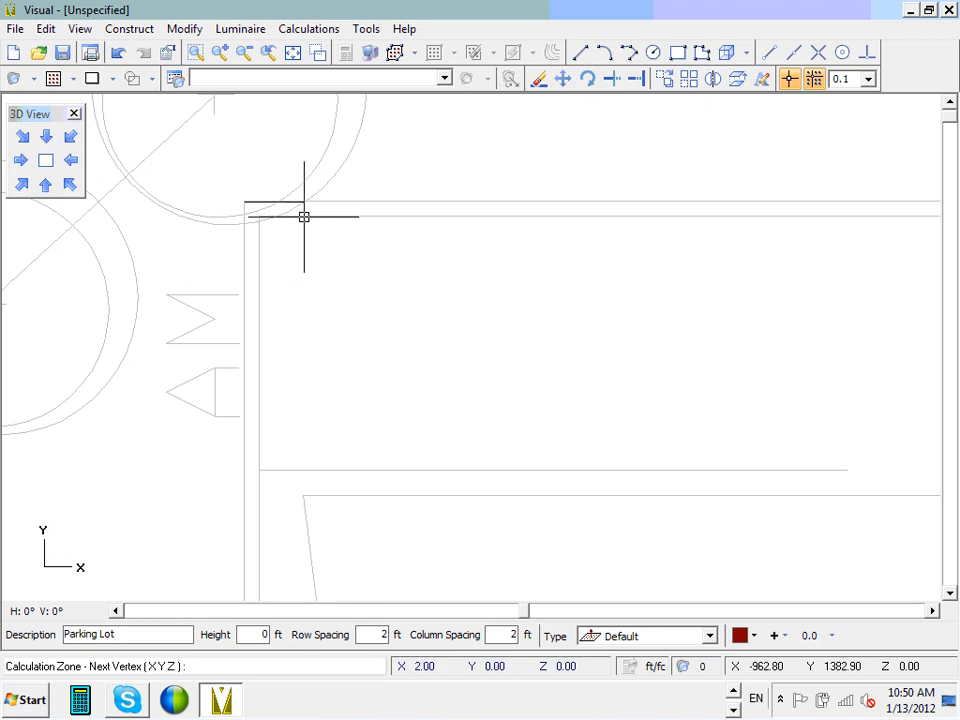
pyautogui.scroll(-3, 606, 203)
pyautogui.scroll(1, 677, 215)
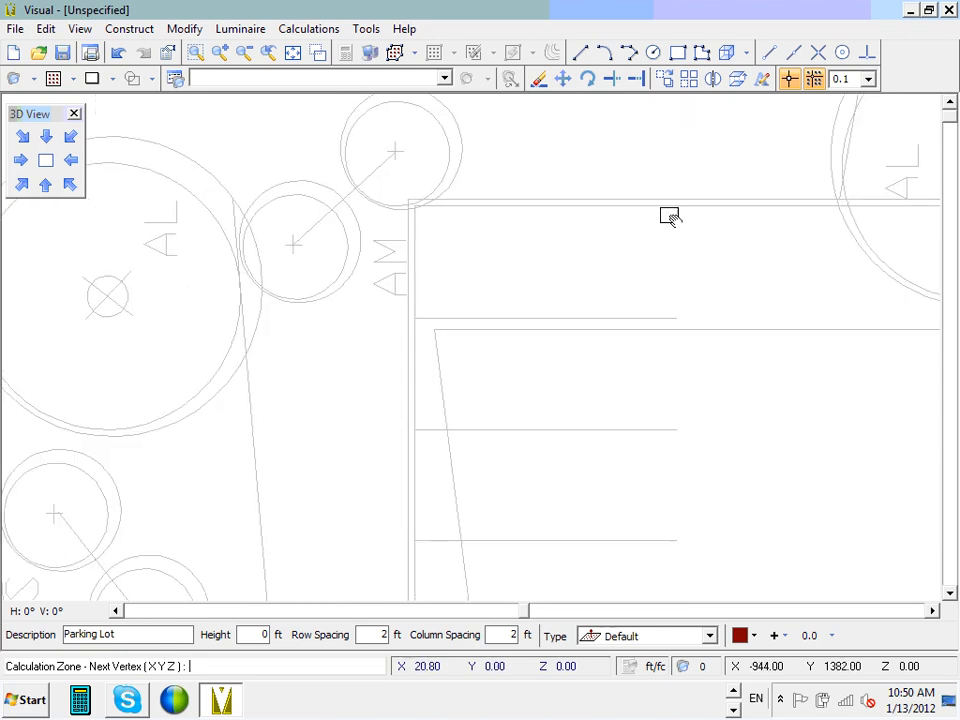
pyautogui.moveTo(672, 215); pyautogui.dragTo(377, 233, button='middle')
pyautogui.scroll(-4, 527, 215)
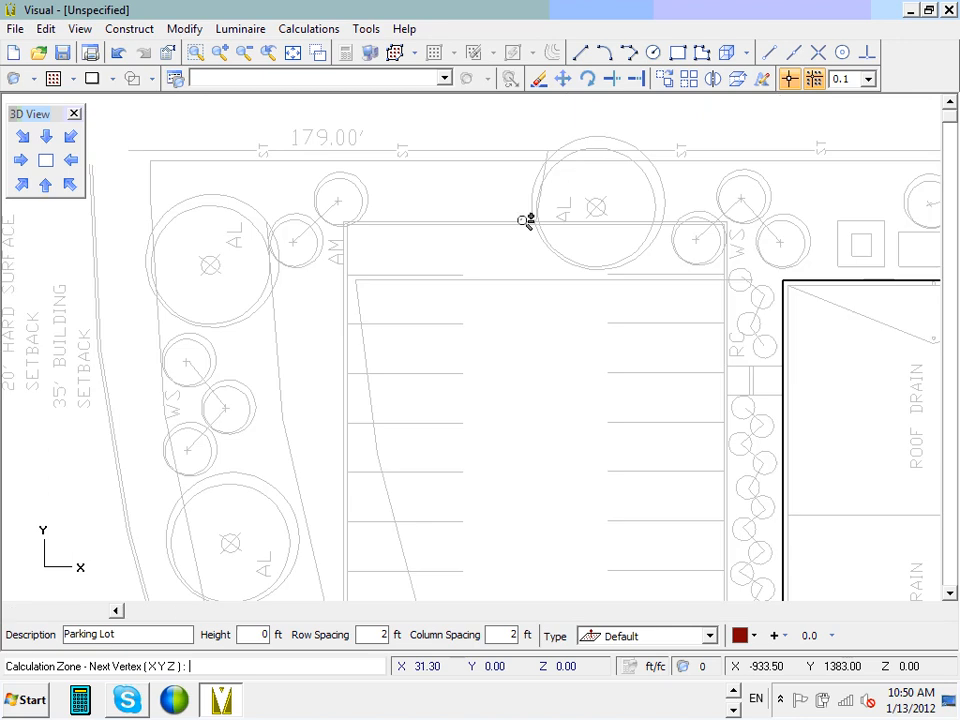
pyautogui.scroll(4, 608, 228)
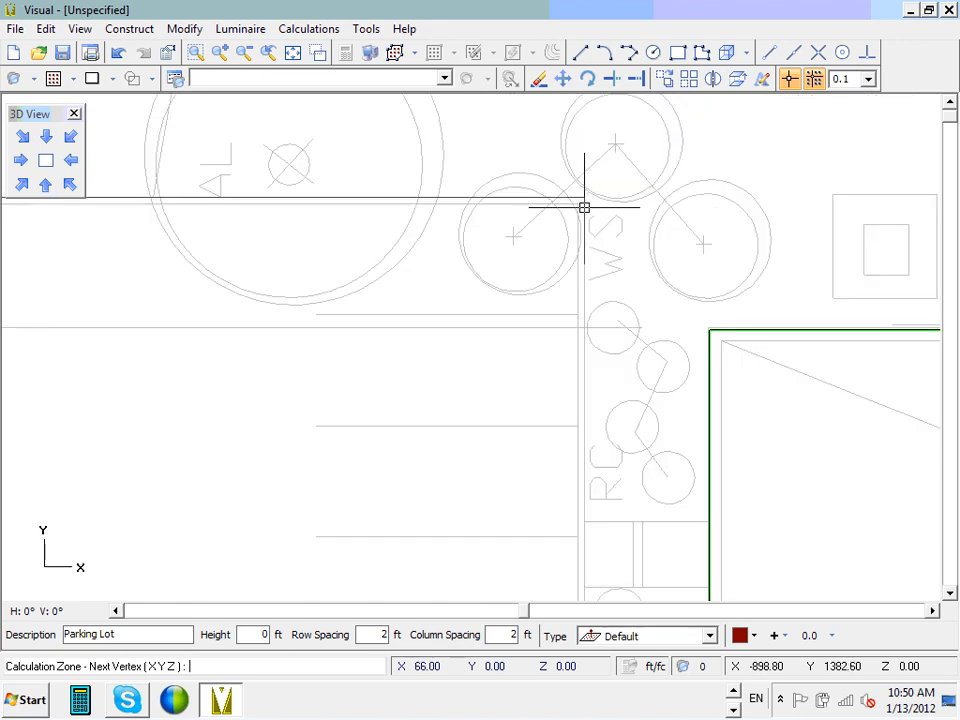
pyautogui.click(582, 203)
pyautogui.scroll(1, 582, 497)
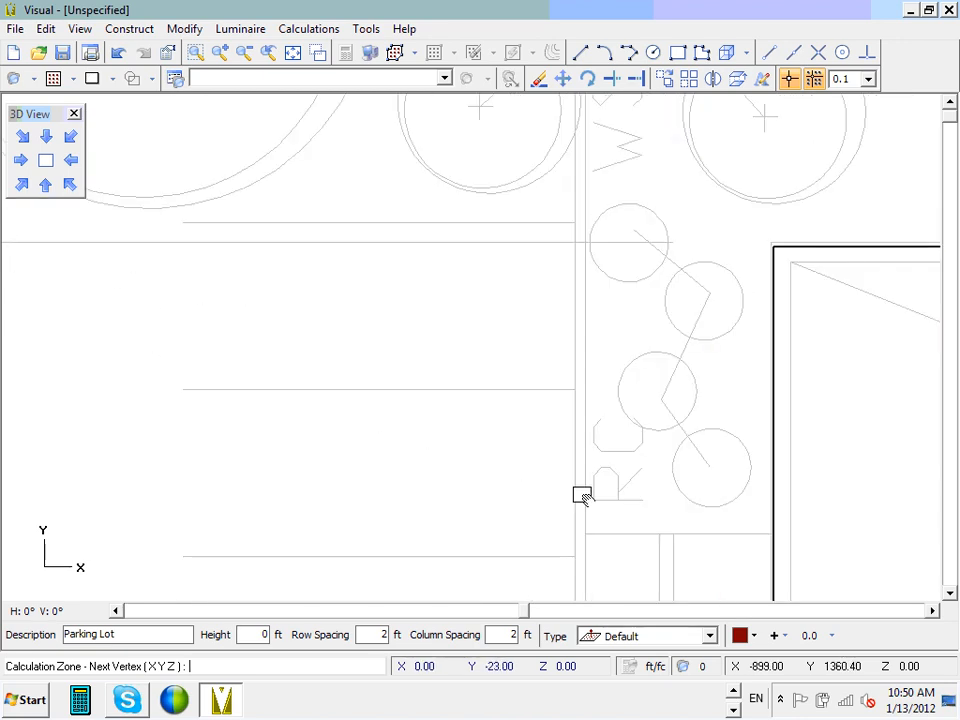
pyautogui.moveTo(583, 494); pyautogui.dragTo(583, 317, button='middle')
pyautogui.scroll(1, 599, 575)
pyautogui.moveTo(598, 592); pyautogui.dragTo(606, 328, button='middle')
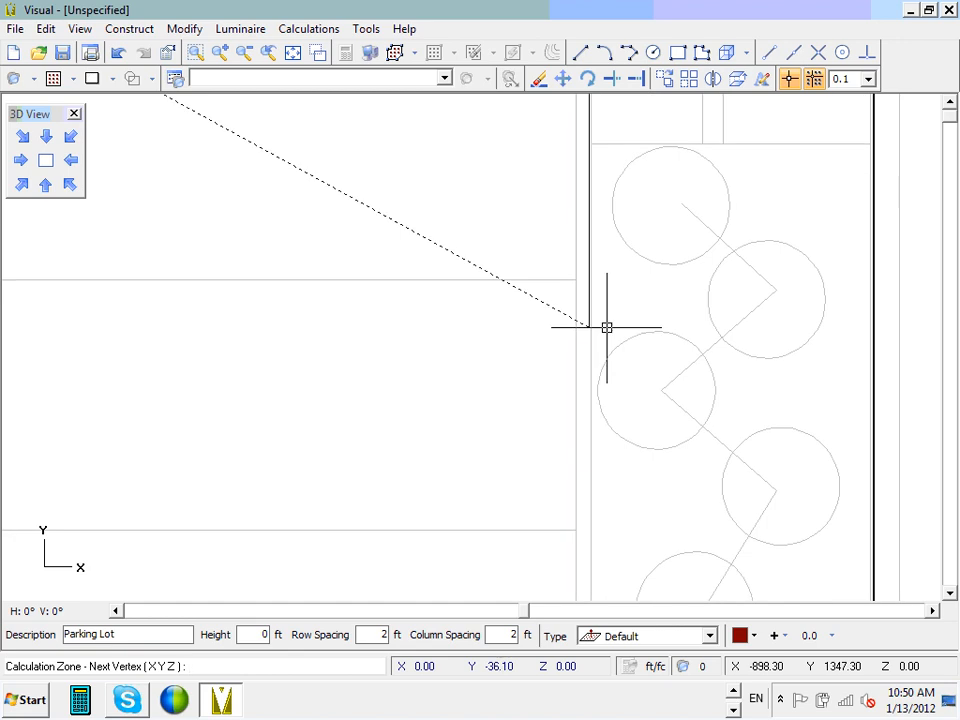
pyautogui.scroll(-5, 604, 496)
pyautogui.moveTo(606, 534); pyautogui.dragTo(613, 264, button='middle')
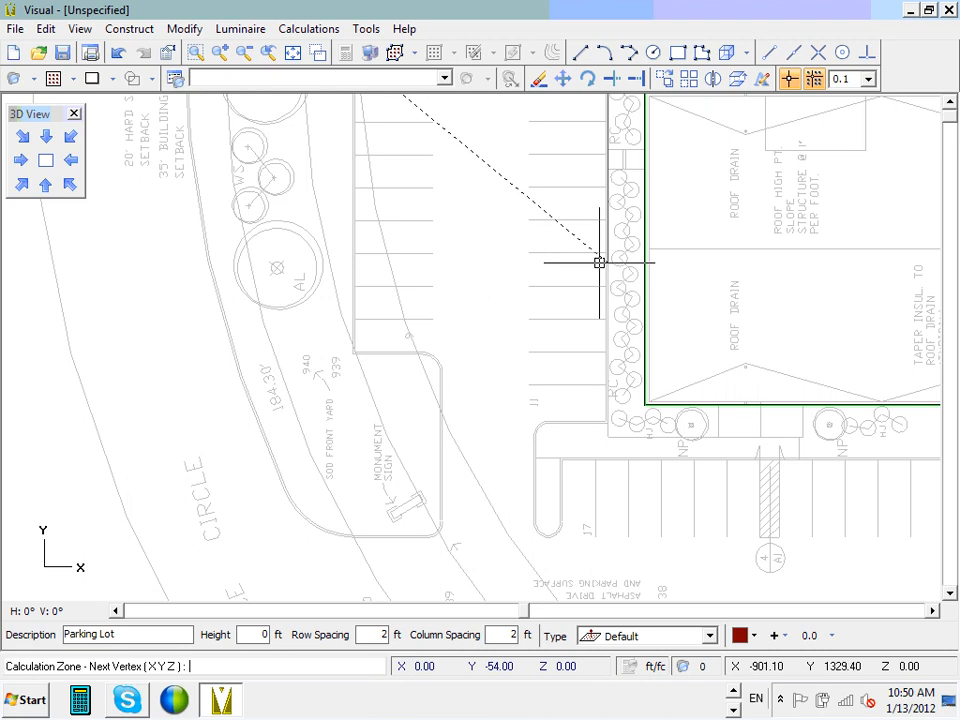
pyautogui.press('Escape')
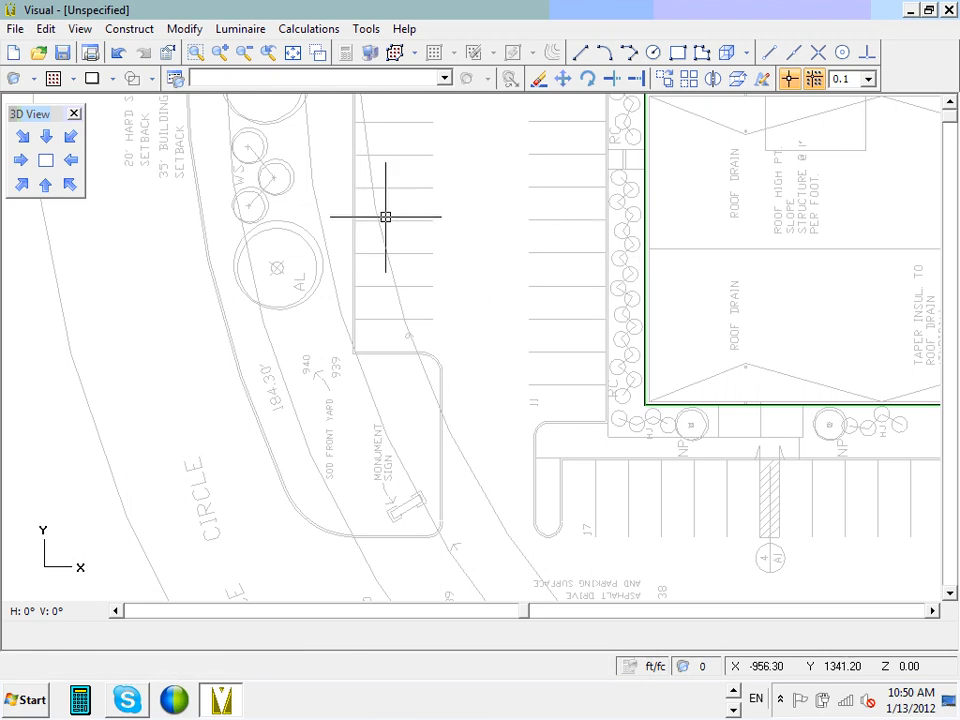
pyautogui.scroll(3, 424, 302)
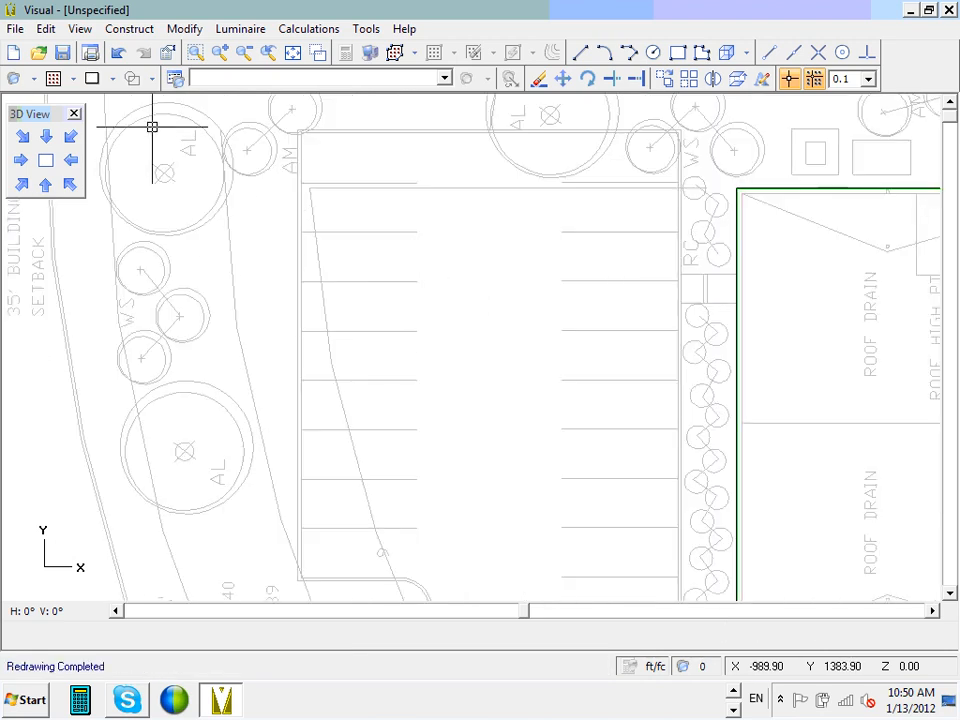
pyautogui.click(290, 30)
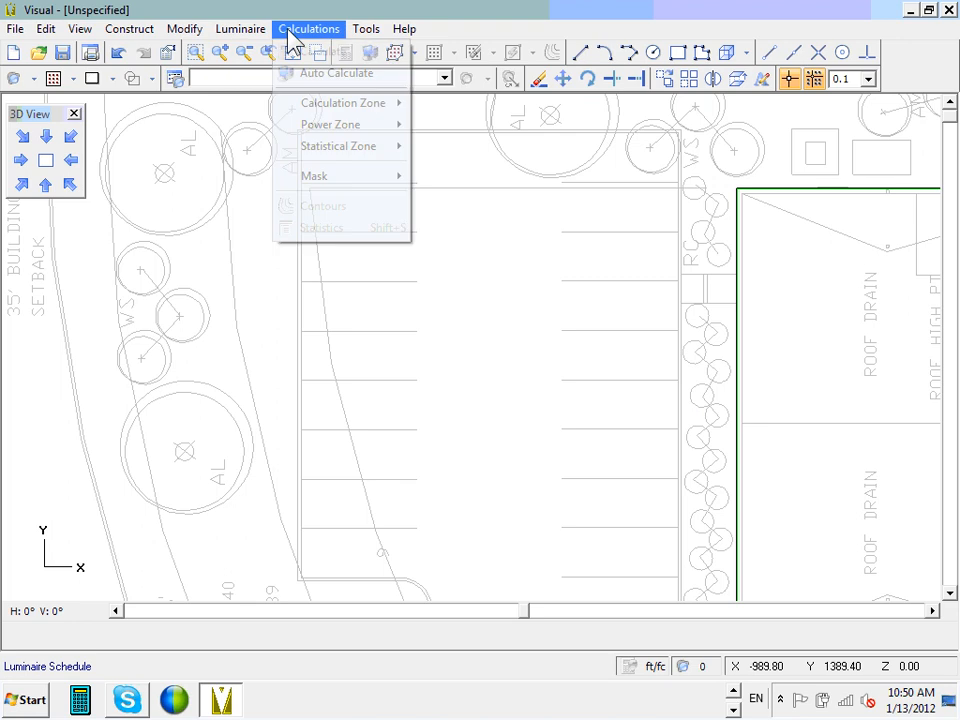
pyautogui.moveTo(390, 111)
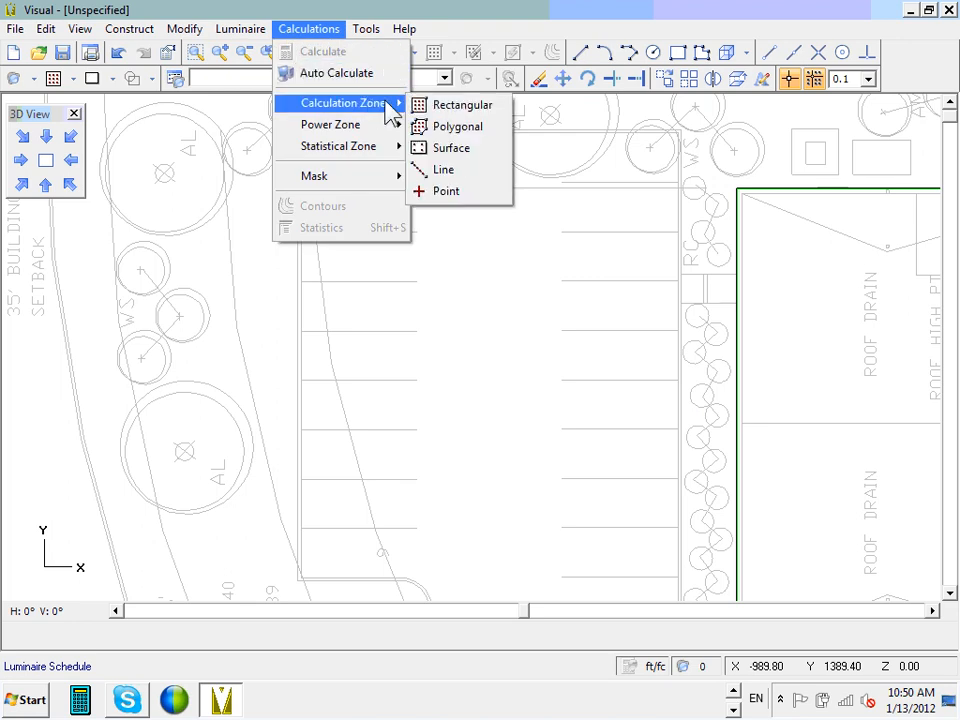
pyautogui.click(458, 110)
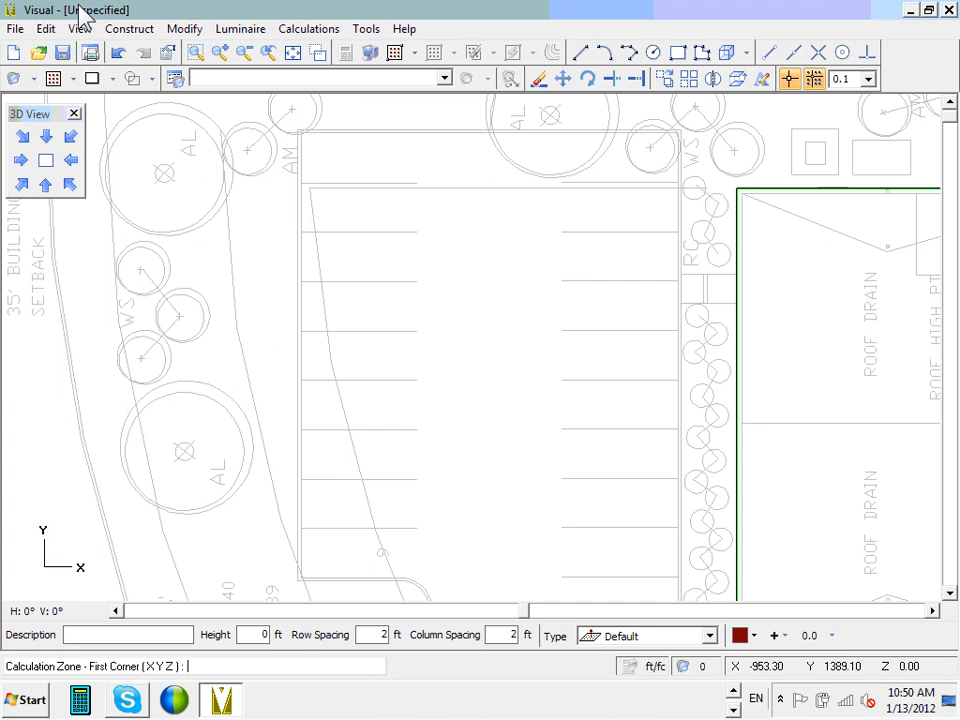
# - Start a polygonal calculation zone and place its first vertex on the upper-left corner of the parking area west of the building
pyautogui.click(298, 30)
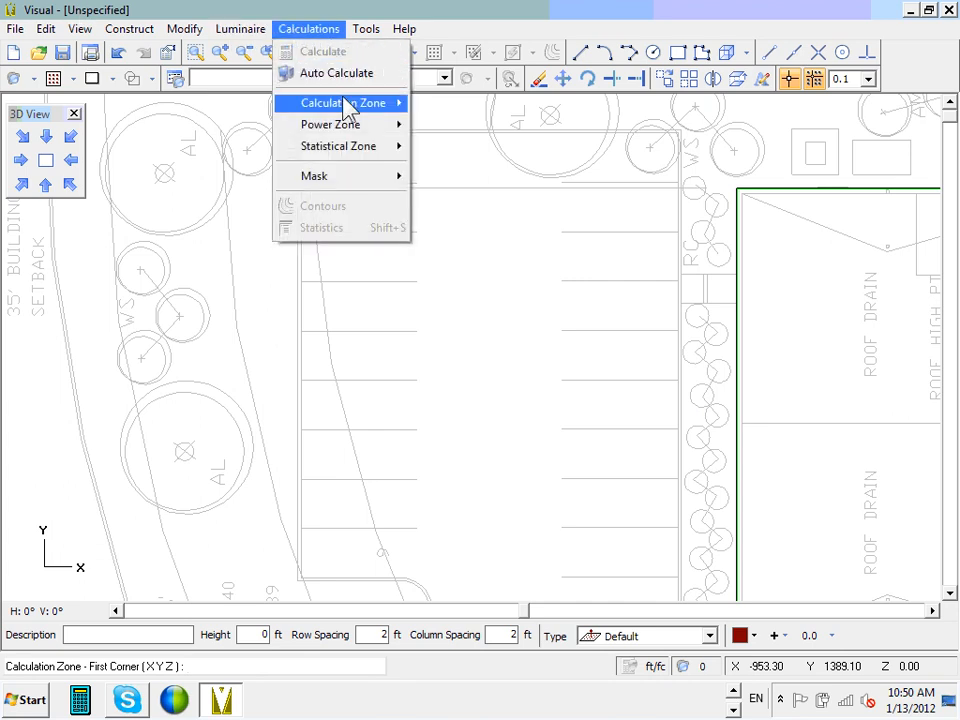
pyautogui.moveTo(347, 104)
pyautogui.click(424, 124)
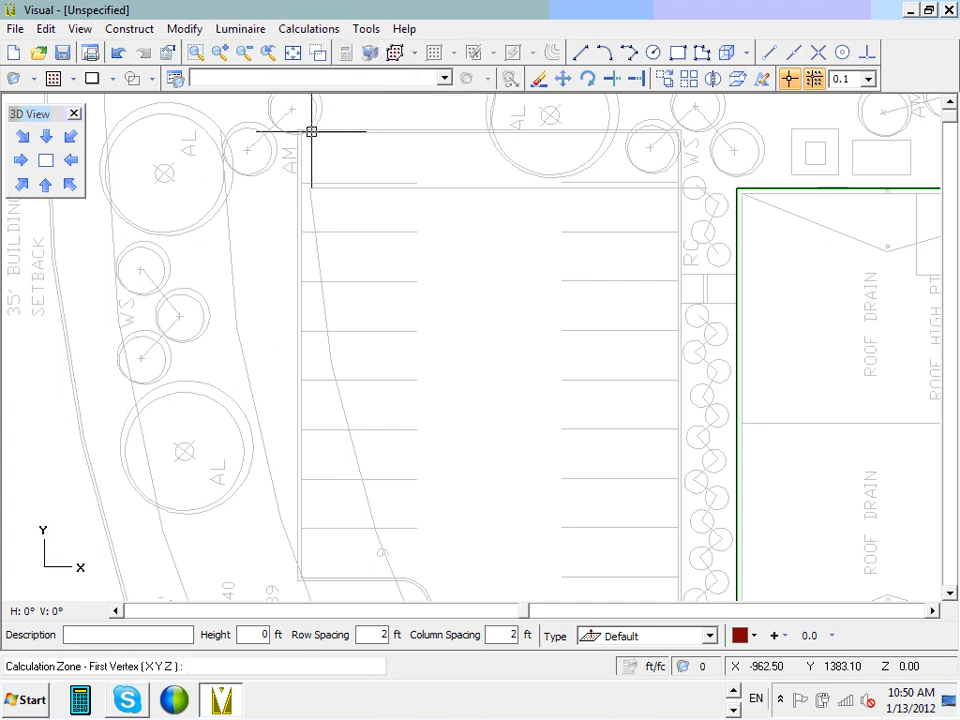
pyautogui.scroll(3, 300, 135)
pyautogui.click(273, 130)
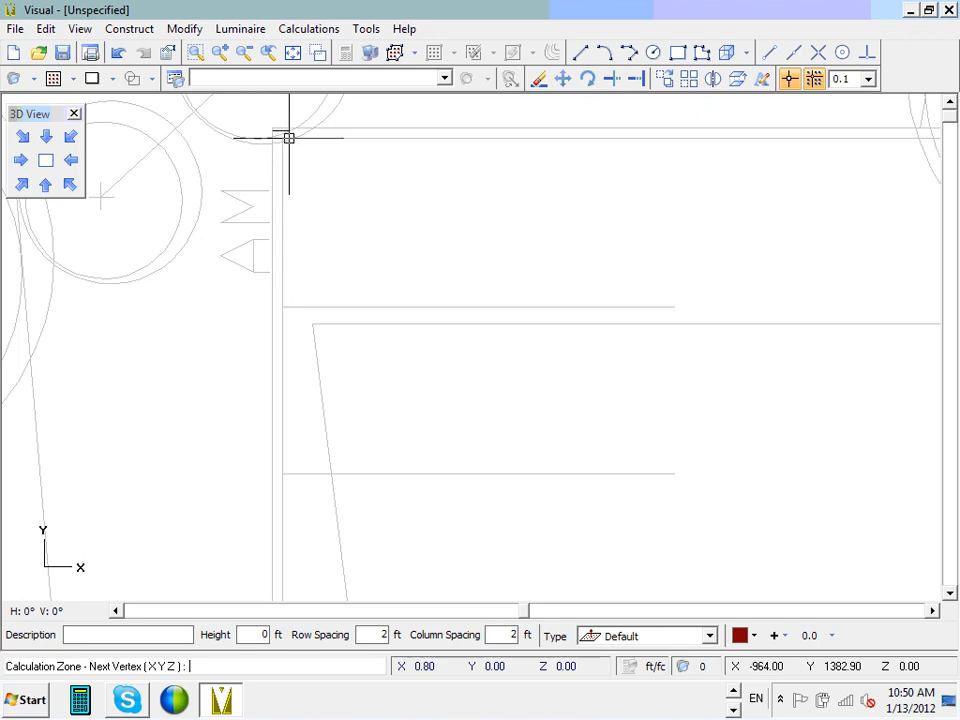
# - Set the calculation zone's row and column spacing to 10 ft and its description to Parking Lot
pyautogui.doubleClick(383, 634)
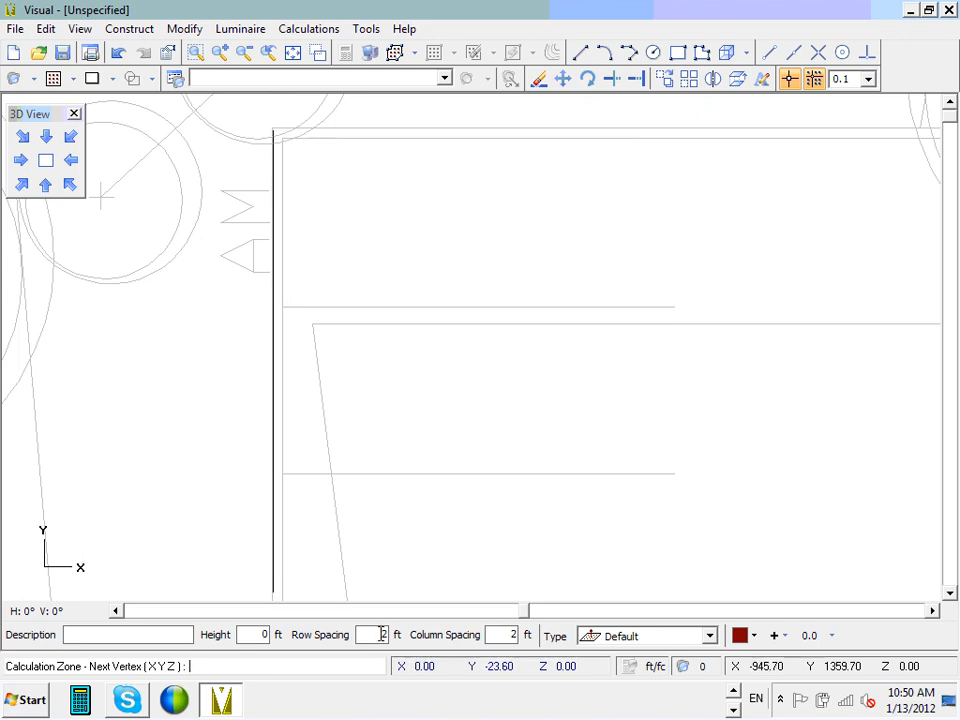
pyautogui.write('10')
pyautogui.doubleClick(510, 634)
pyautogui.write('2')
pyautogui.press('BackSpace')
pyautogui.write('10')
pyautogui.click(173, 634)
pyautogui.write('Parking ')
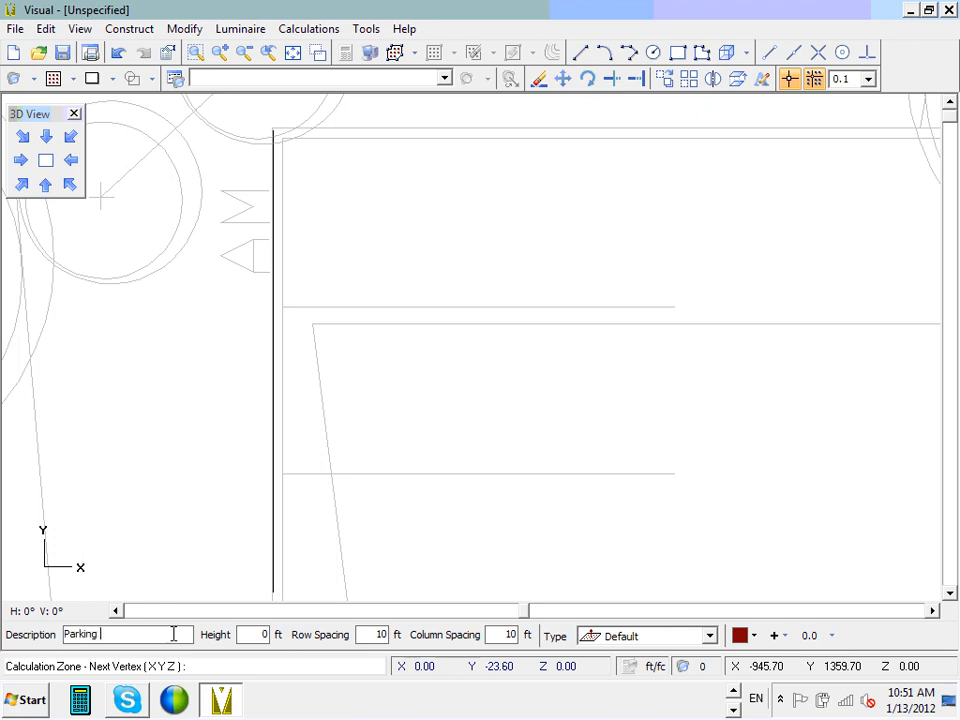
pyautogui.write('Lot')
# - Place the zone's second vertex on the upper-right corner of the western parking area
pyautogui.scroll(-1, 335, 628)
pyautogui.moveTo(542, 486)
pyautogui.mouseDown(button='middle')
pyautogui.moveTo(456, 377)
pyautogui.moveTo(337, 302)
pyautogui.mouseUp(button='middle')
pyautogui.scroll(3, 346, 297)
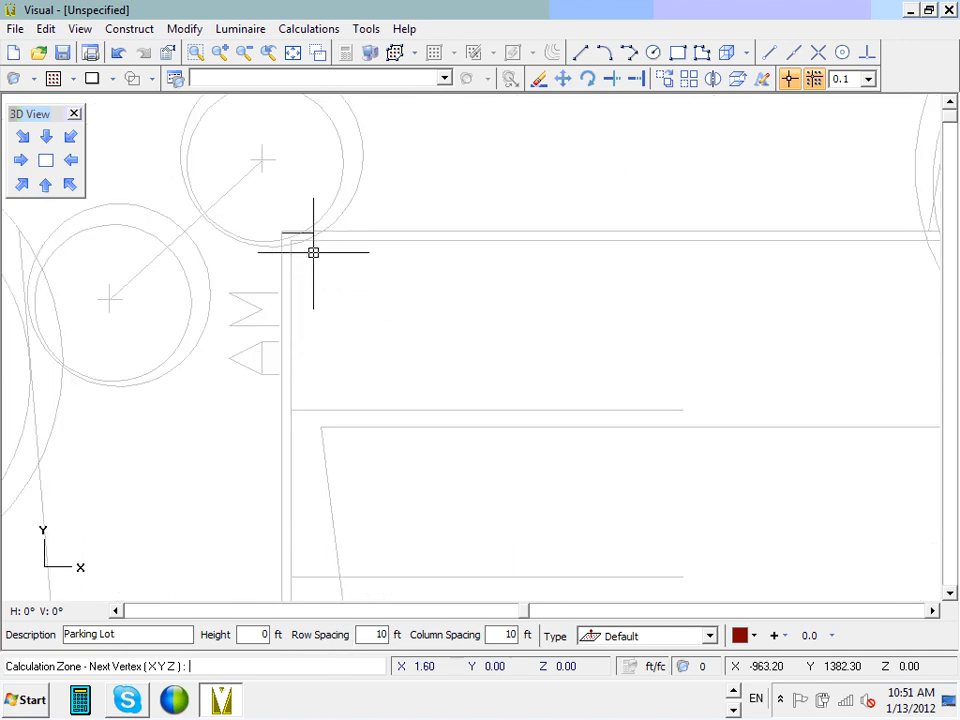
pyautogui.scroll(-1, 313, 250)
pyautogui.moveTo(649, 306); pyautogui.dragTo(349, 276, button='middle')
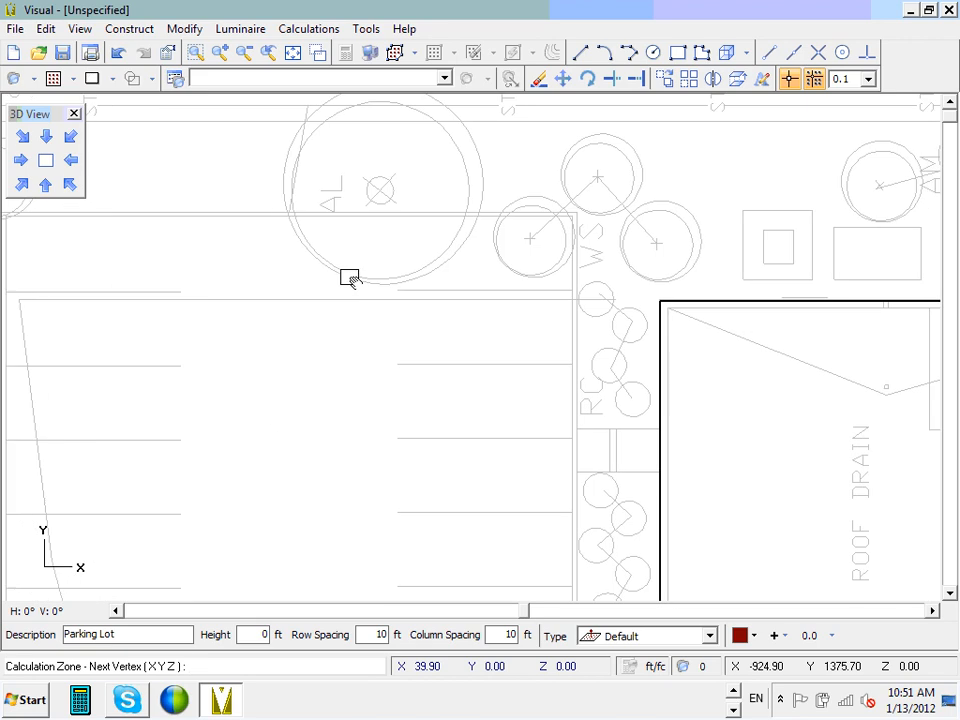
pyautogui.scroll(1, 349, 276)
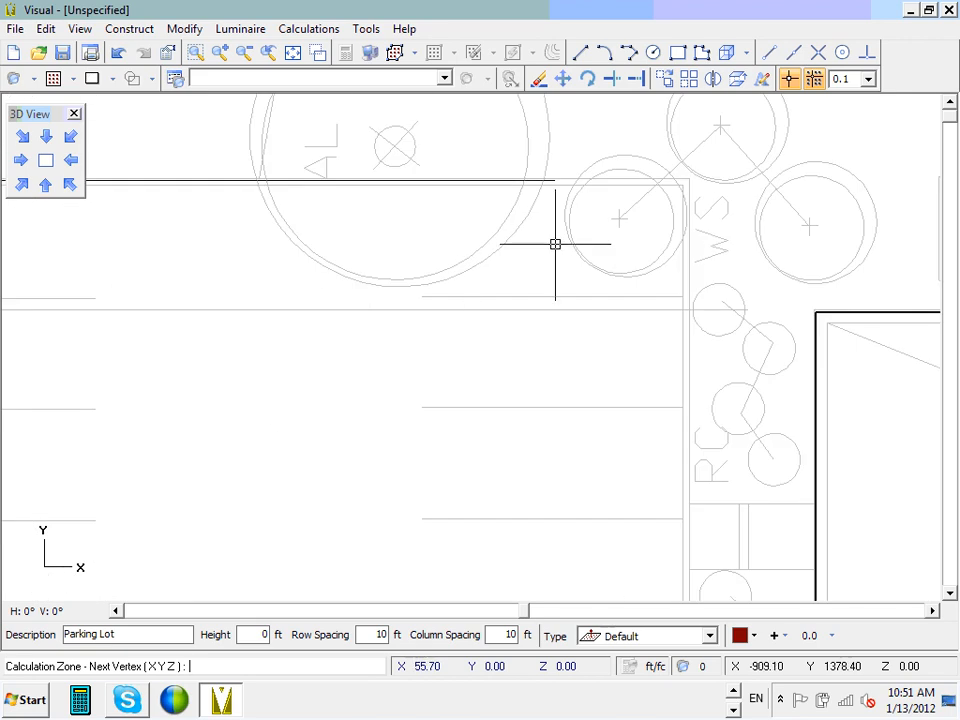
pyautogui.click(690, 210)
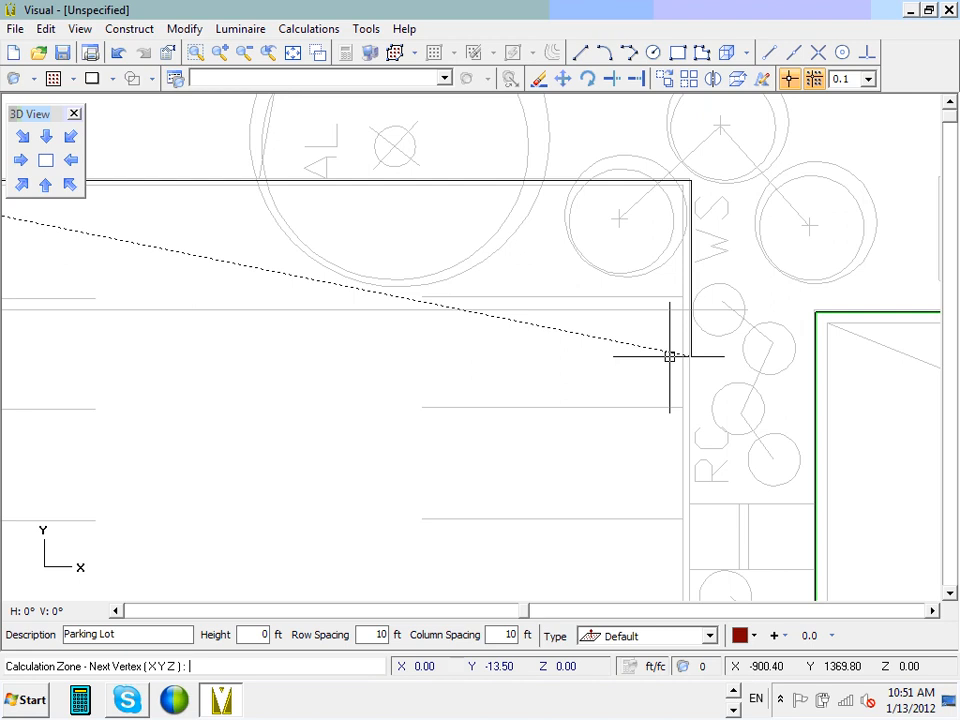
# - Place the third vertex about 105 ft straight down, on the upper edge of the parking row south of the building
pyautogui.moveTo(670, 442); pyautogui.dragTo(674, 259, button='middle')
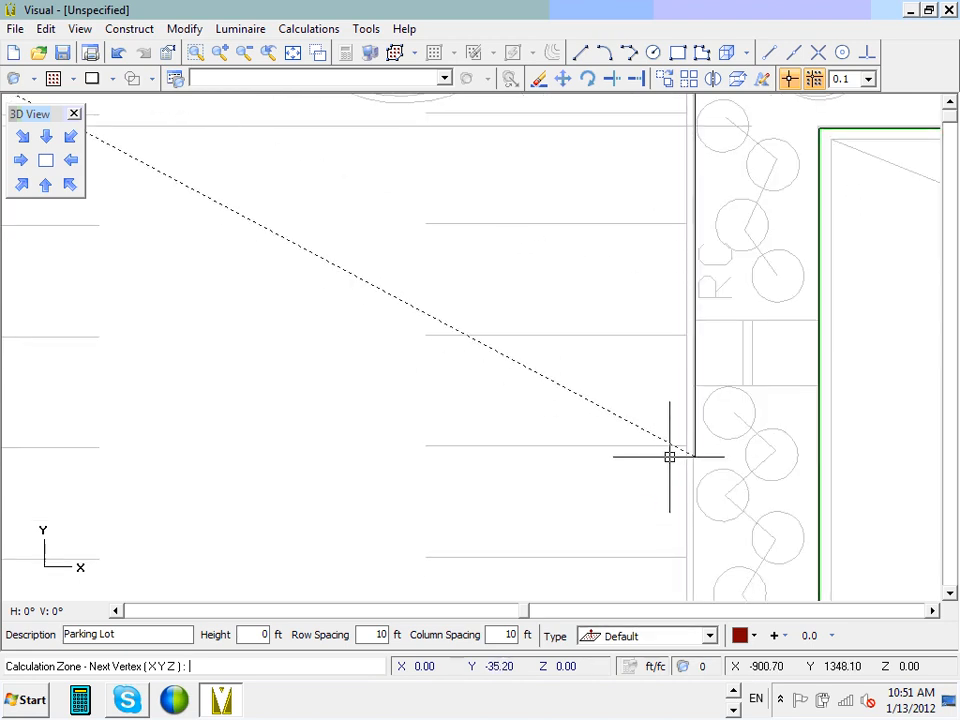
pyautogui.scroll(-4, 669, 457)
pyautogui.moveTo(655, 489); pyautogui.dragTo(648, 302, button='middle')
pyautogui.scroll(3, 658, 464)
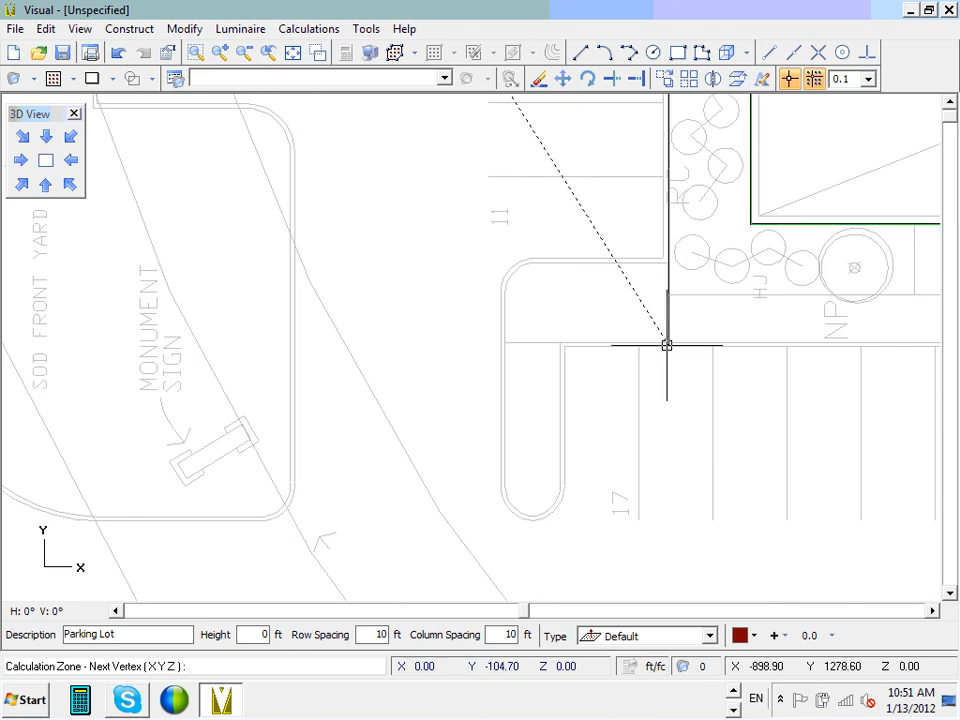
pyautogui.click(667, 345)
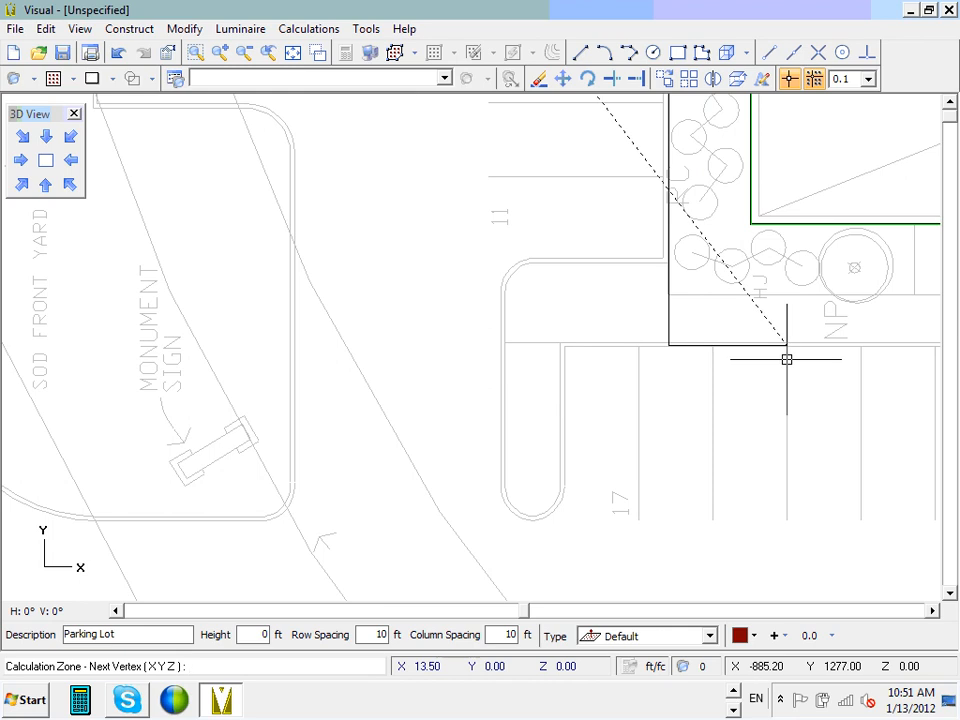
# - Place the fourth vertex along the southern row's upper edge, at the line where the future parking stalls begin
pyautogui.moveTo(786, 357); pyautogui.dragTo(206, 339, button='middle')
pyautogui.scroll(-3, 487, 337)
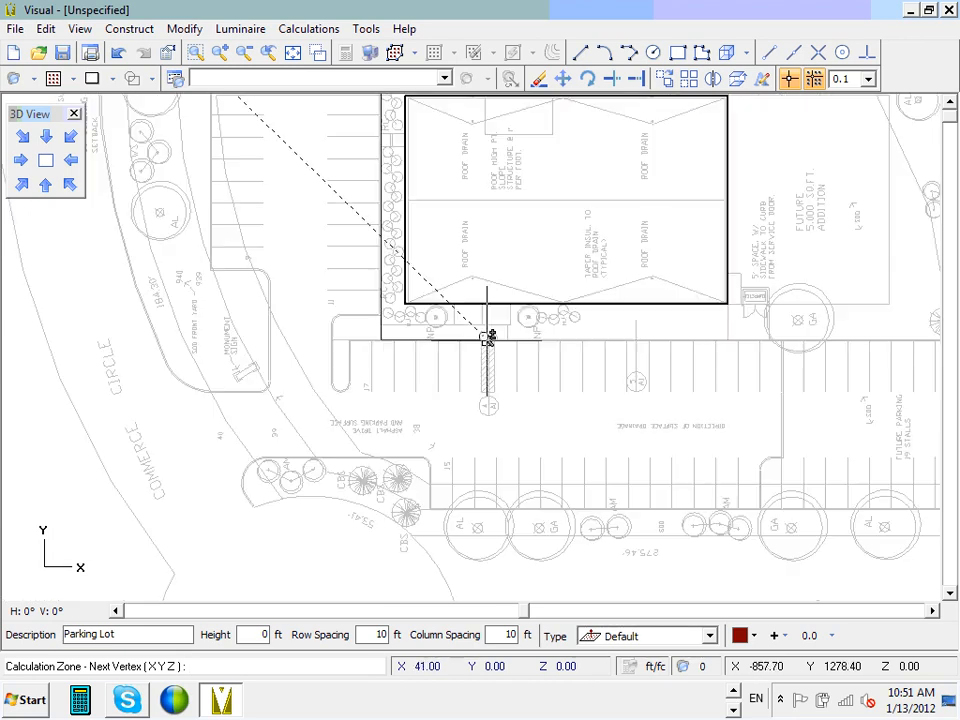
pyautogui.scroll(-3, 487, 337)
pyautogui.scroll(3, 615, 373)
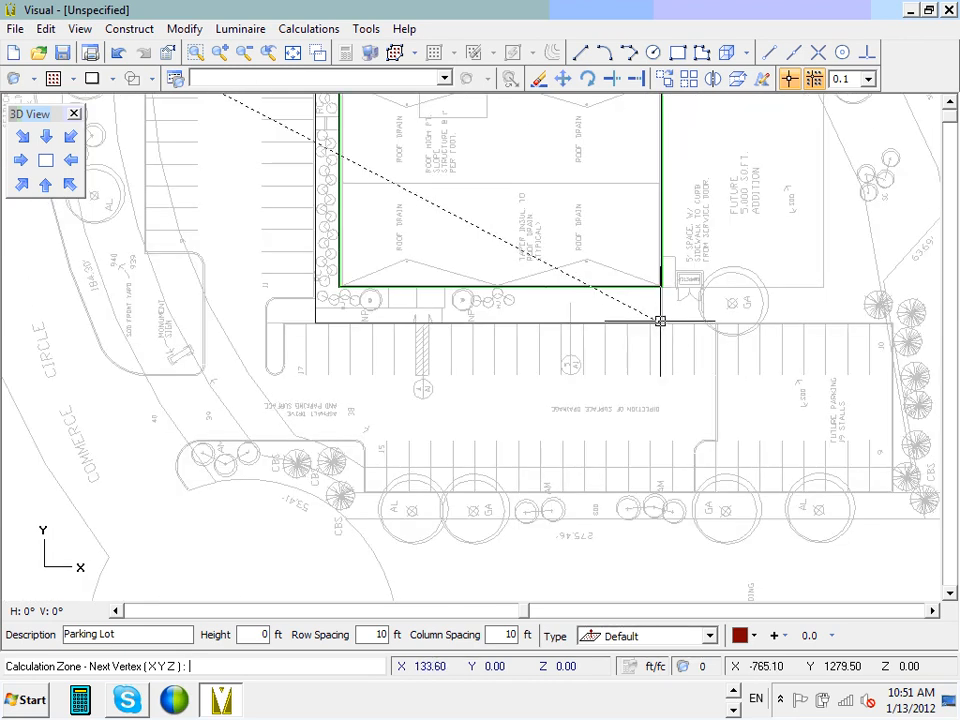
pyautogui.click(713, 323)
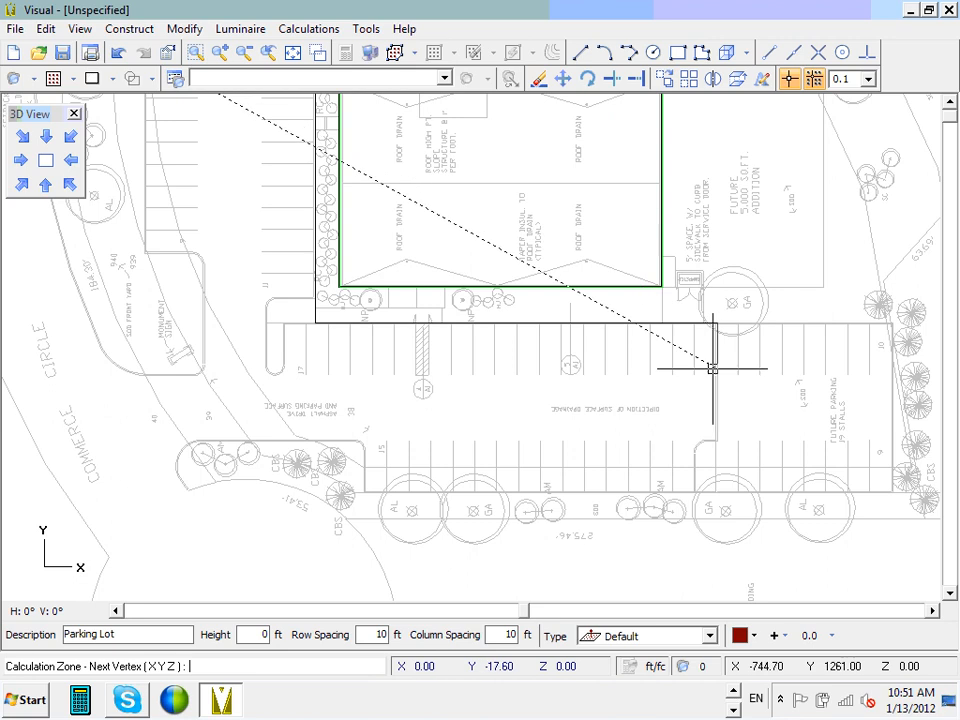
# - Trace the zone outline down beside the future stalls, around the southernmost stall row, and west along the drive's lower edge to the Commerce Circle entrance
pyautogui.click(714, 439)
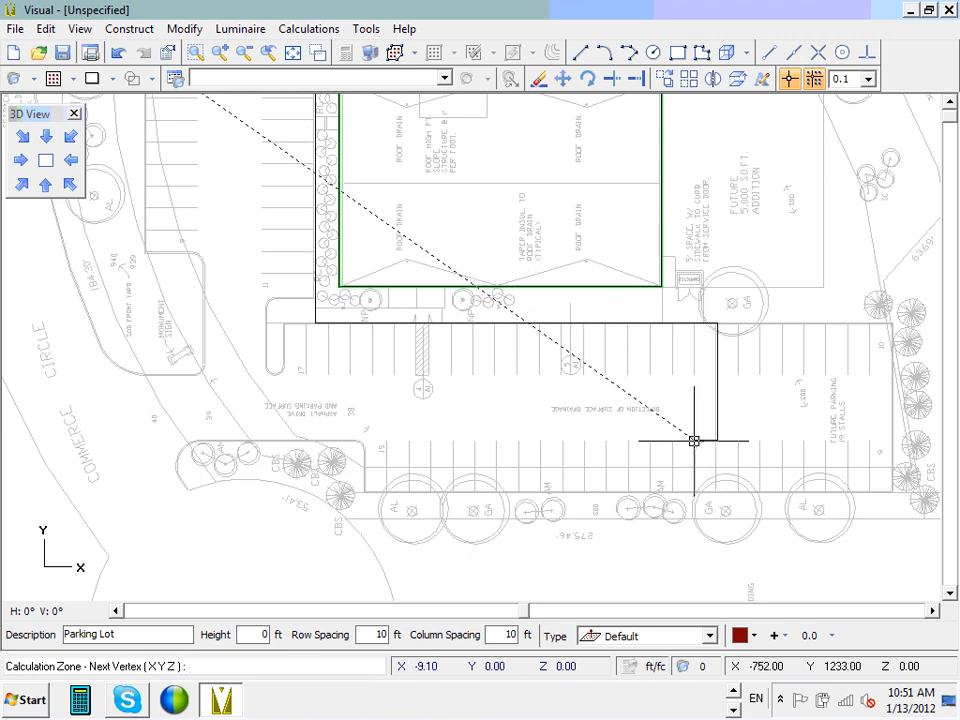
pyautogui.click(694, 440)
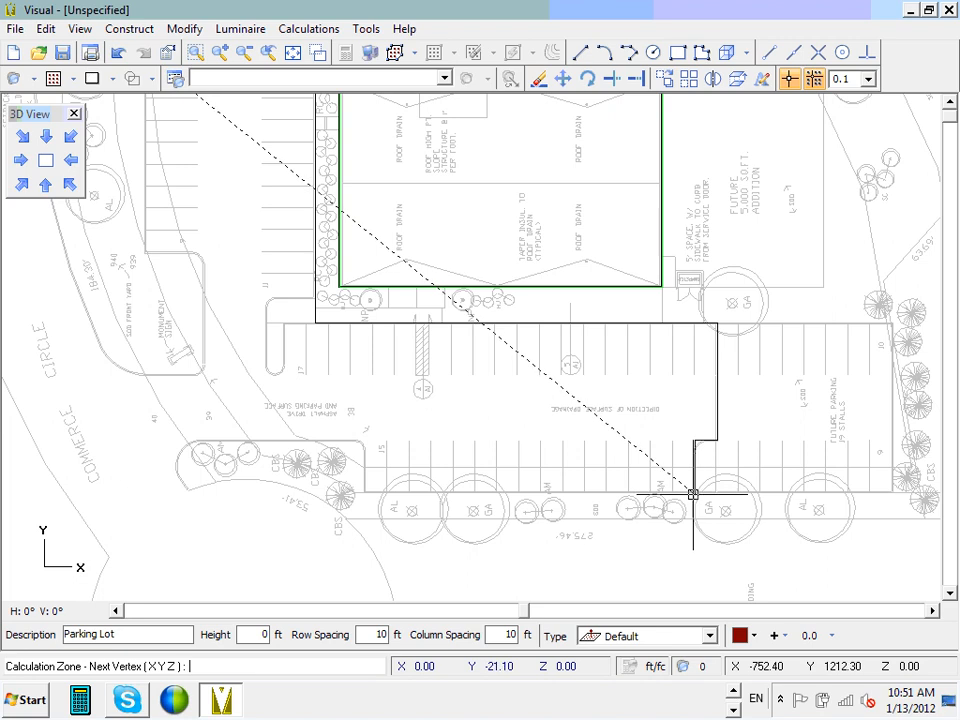
pyautogui.click(694, 493)
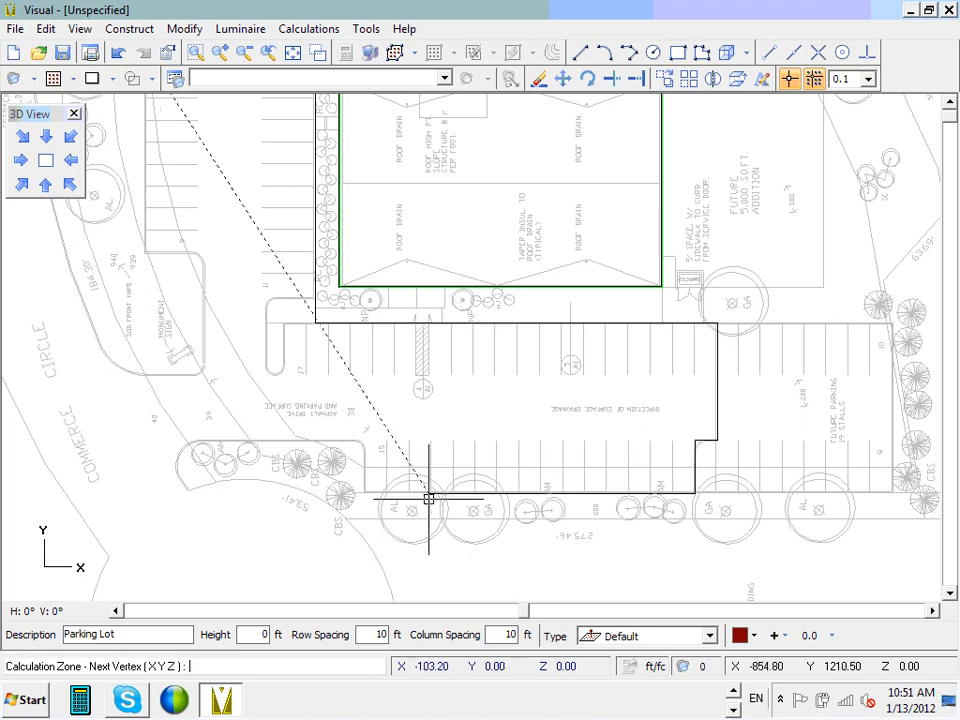
pyautogui.click(364, 493)
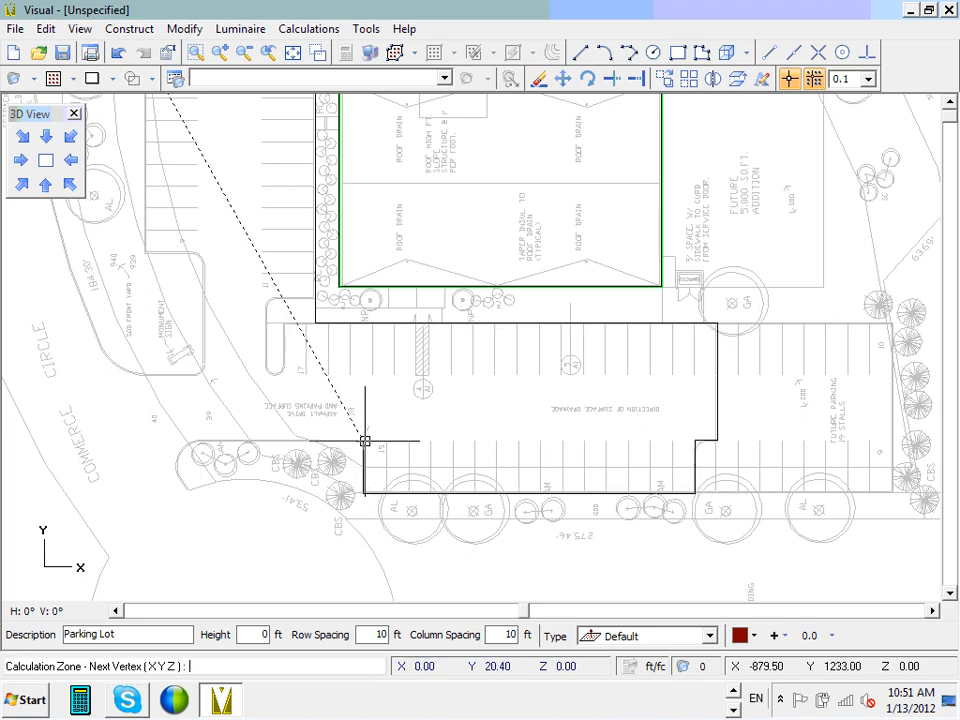
pyautogui.click(364, 440)
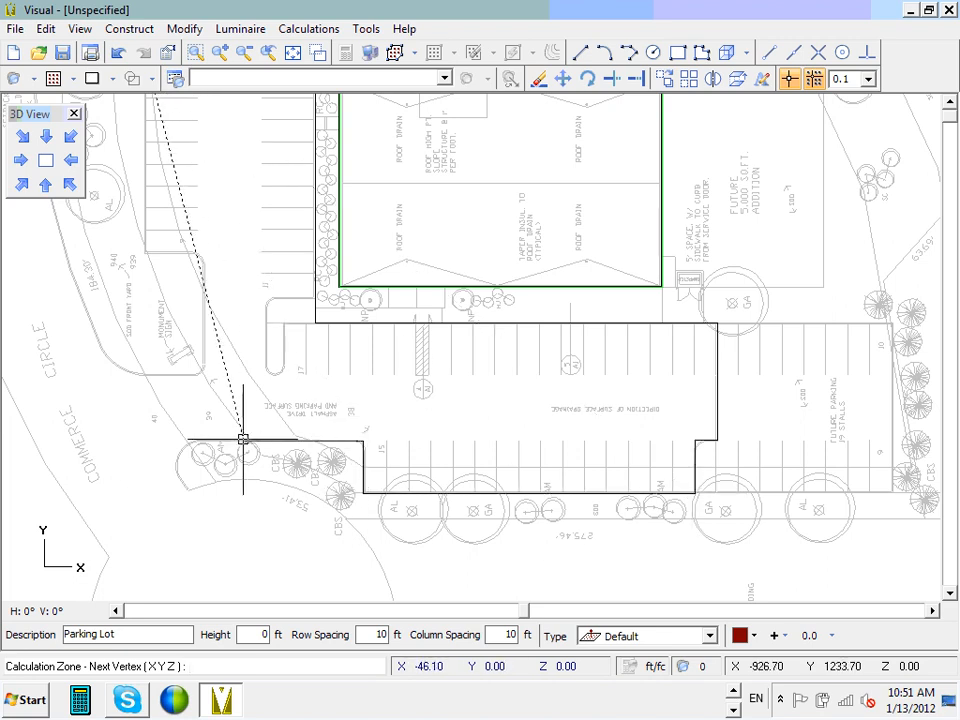
pyautogui.click(182, 441)
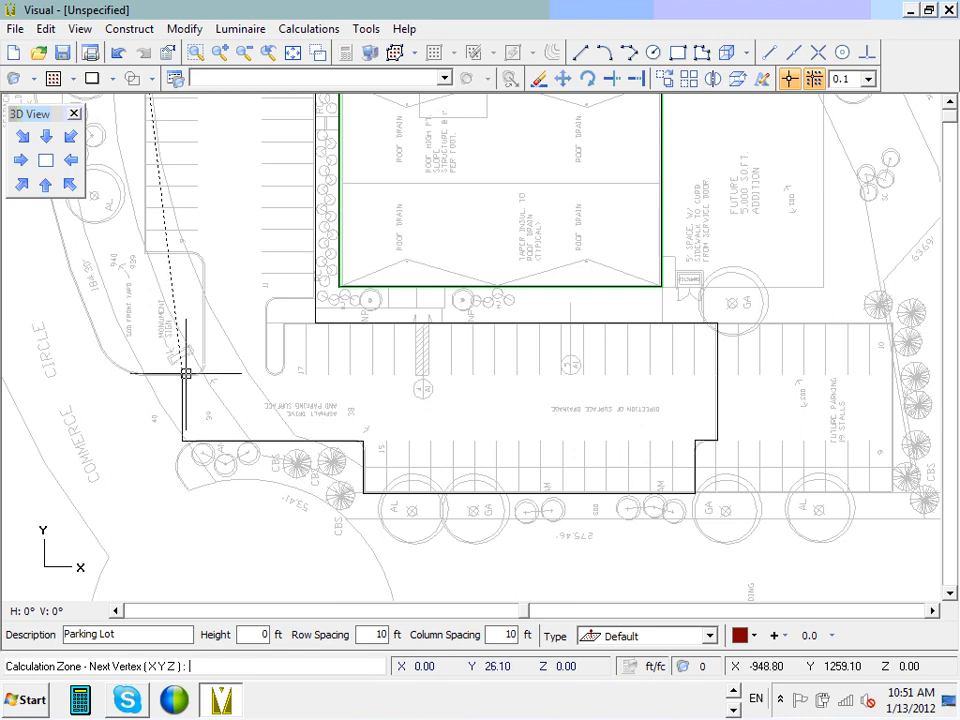
# - Continue the outline around the monument sign island and up the western stalls' outer edge, finishing the zone at the lot's upper-left corner
pyautogui.click(184, 373)
pyautogui.click(204, 372)
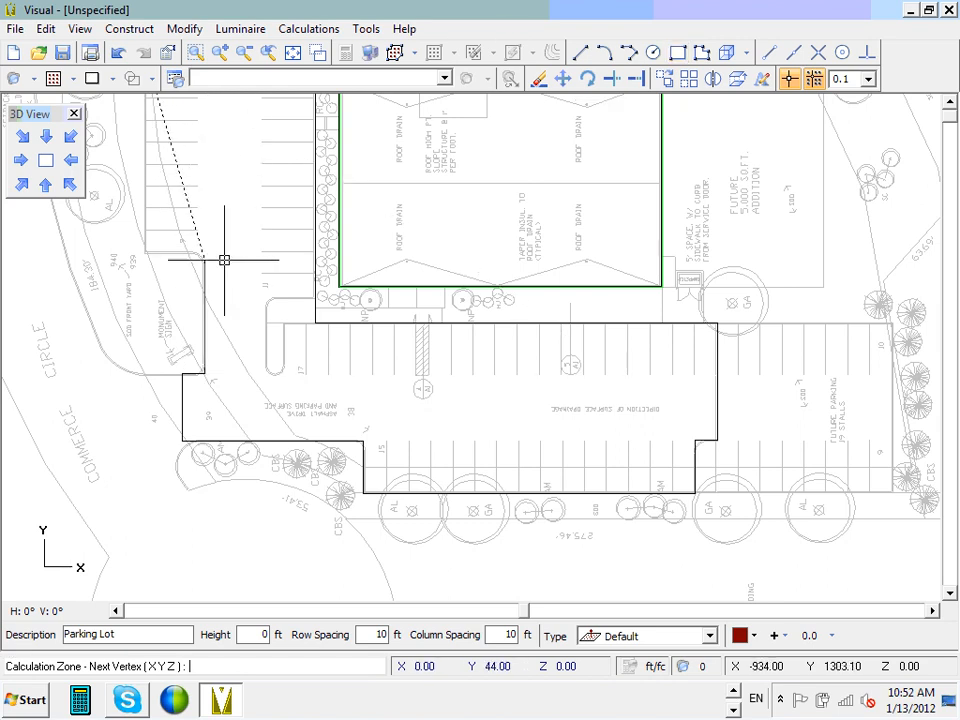
pyautogui.click(204, 251)
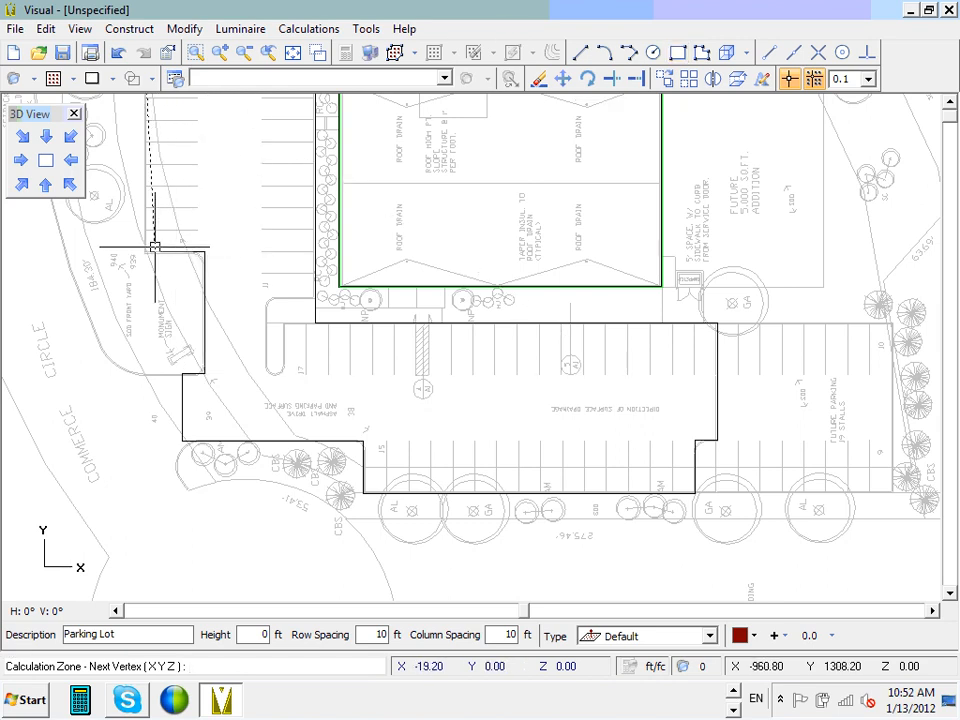
pyautogui.click(144, 251)
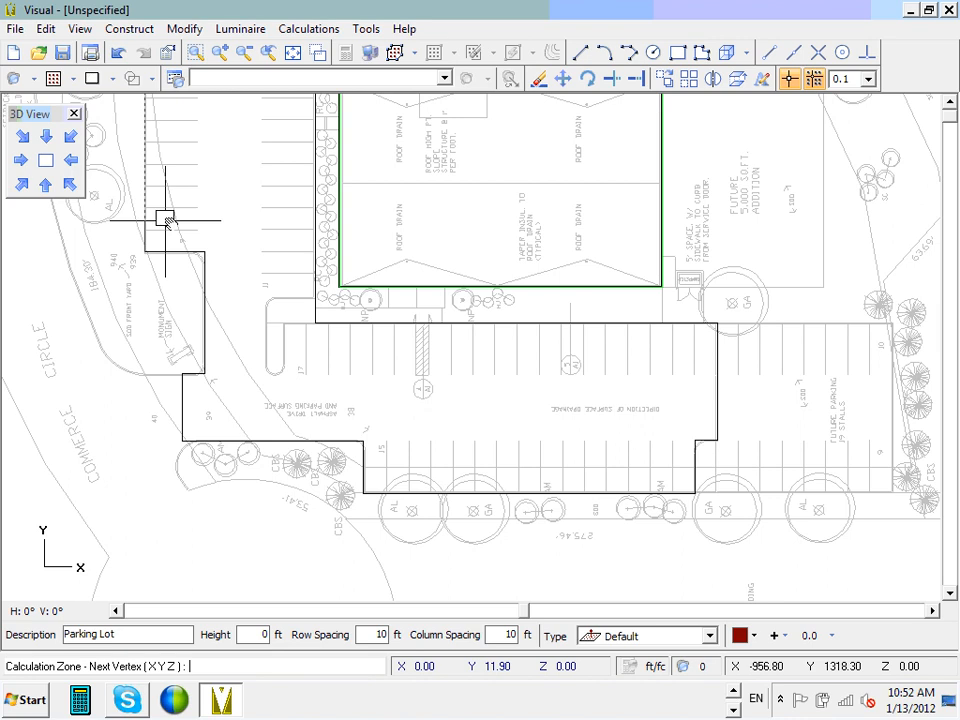
pyautogui.moveTo(165, 220); pyautogui.dragTo(186, 360, button='middle')
pyautogui.moveTo(186, 219); pyautogui.dragTo(224, 352, button='middle')
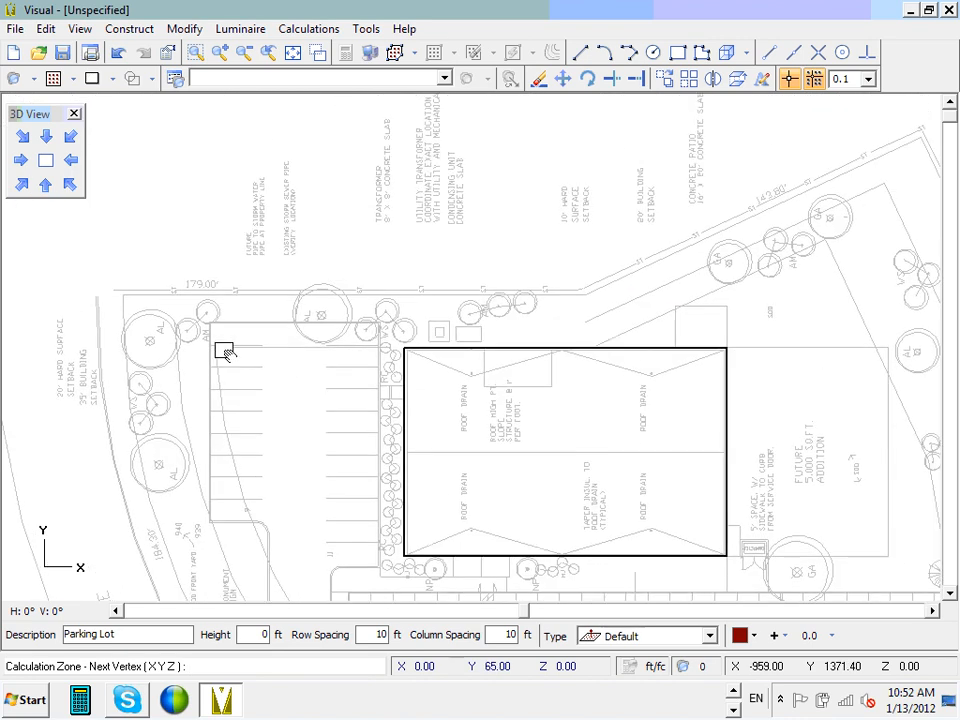
pyautogui.scroll(4, 224, 352)
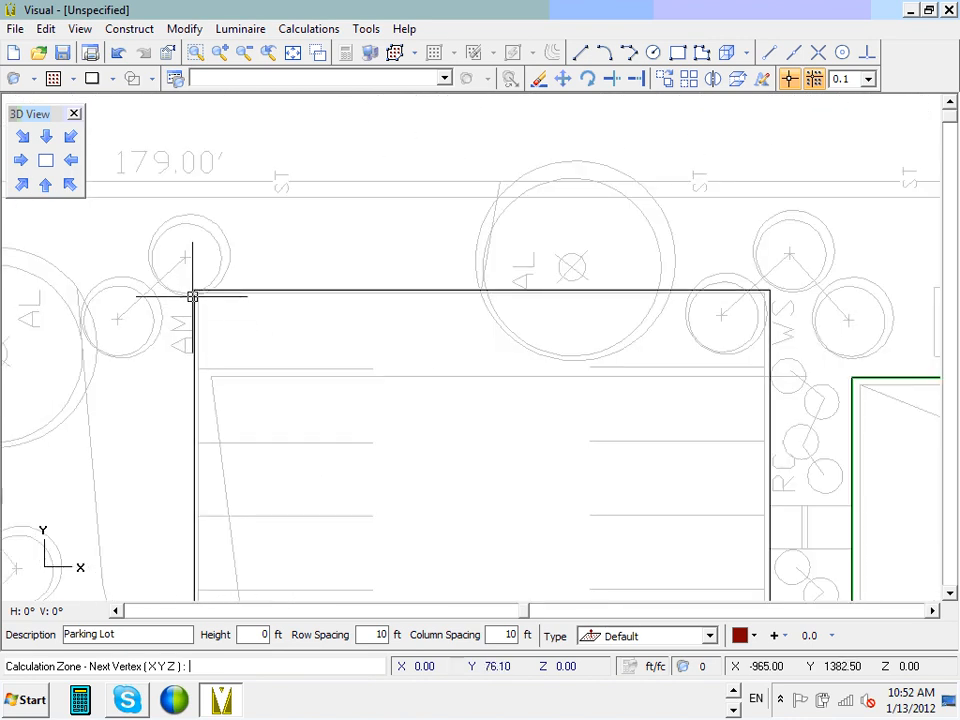
pyautogui.click(193, 297)
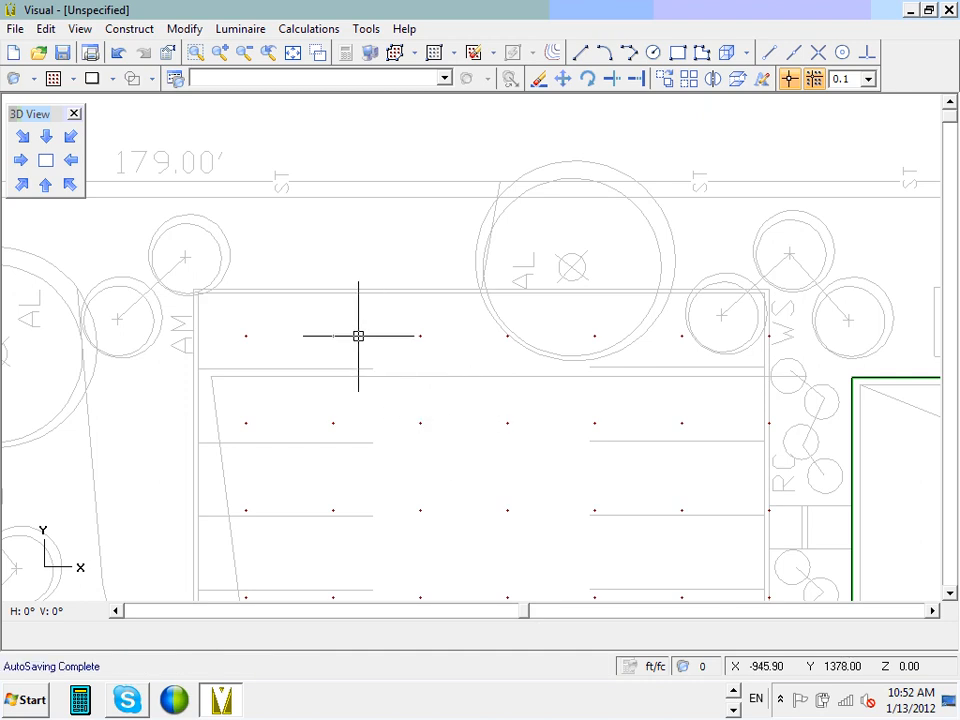
# - Examine the Parking Lot grid's coverage in plan, check the model in front elevation, and return to the plan view
pyautogui.scroll(-2, 388, 332)
pyautogui.scroll(-3, 388, 332)
pyautogui.scroll(-1, 429, 444)
pyautogui.scroll(4, 431, 435)
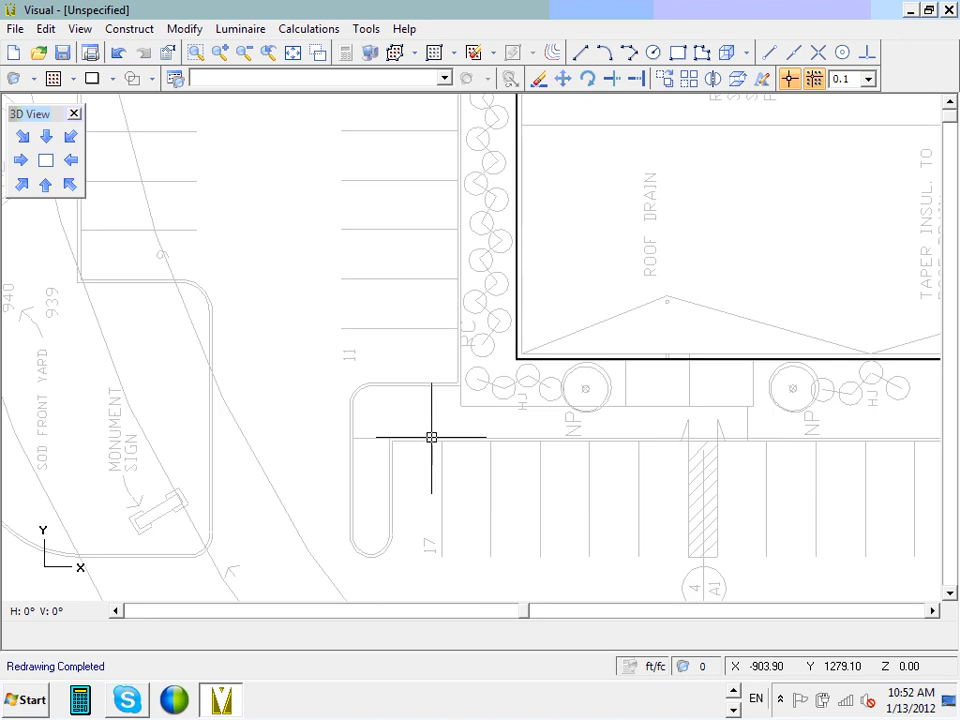
pyautogui.scroll(-3, 428, 430)
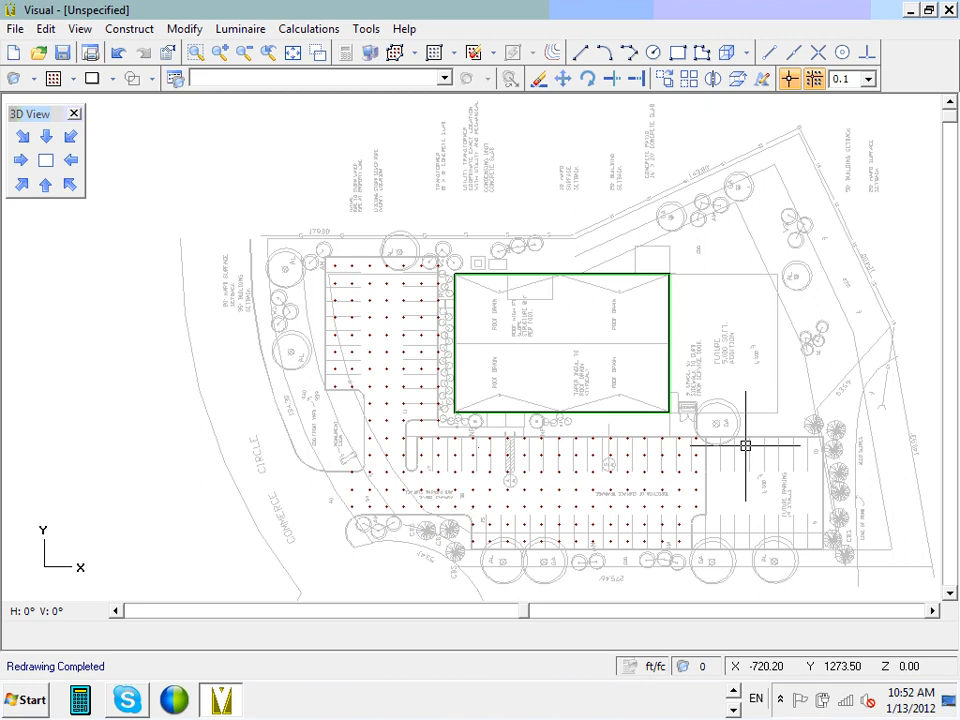
pyautogui.click(45, 185)
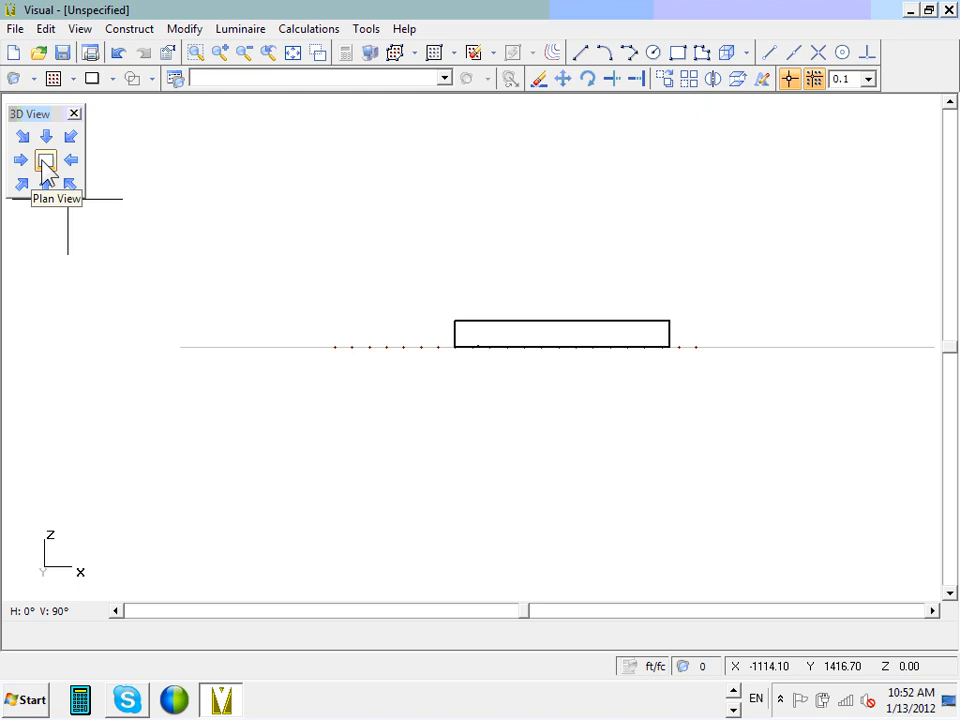
pyautogui.click(46, 162)
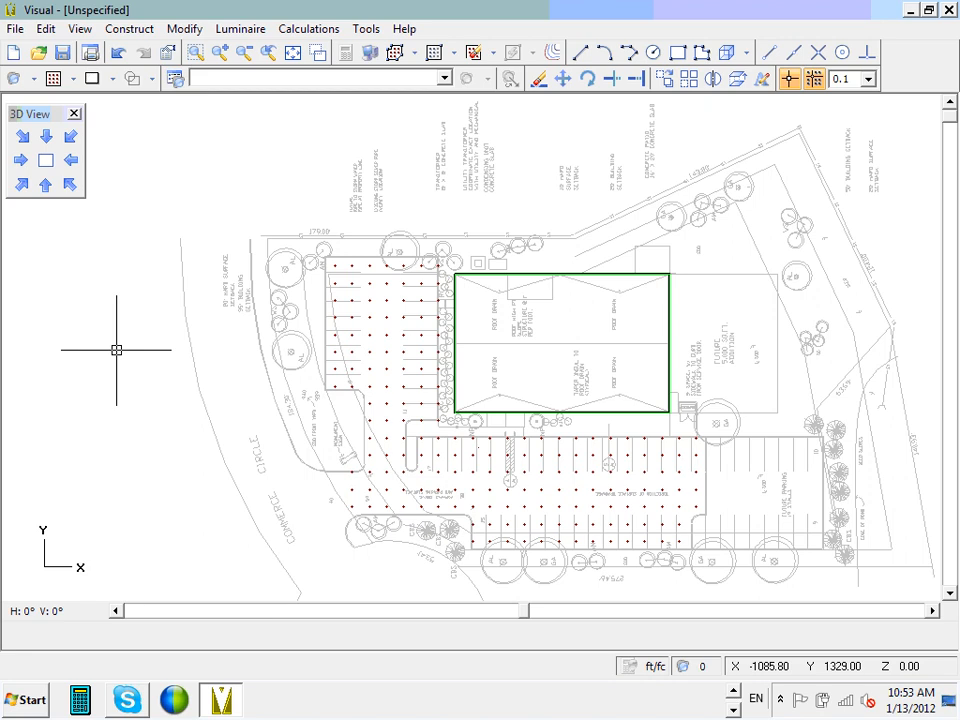
# - Display the calculation statistics for the Parking Lot zone beside the drawing
pyautogui.click(316, 30)
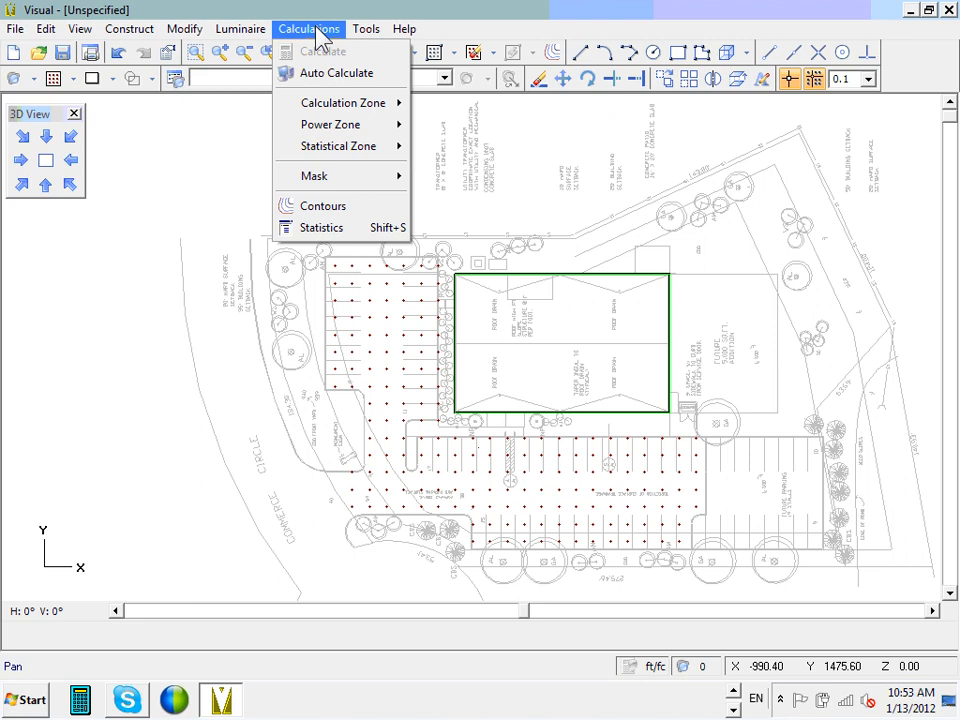
pyautogui.click(335, 228)
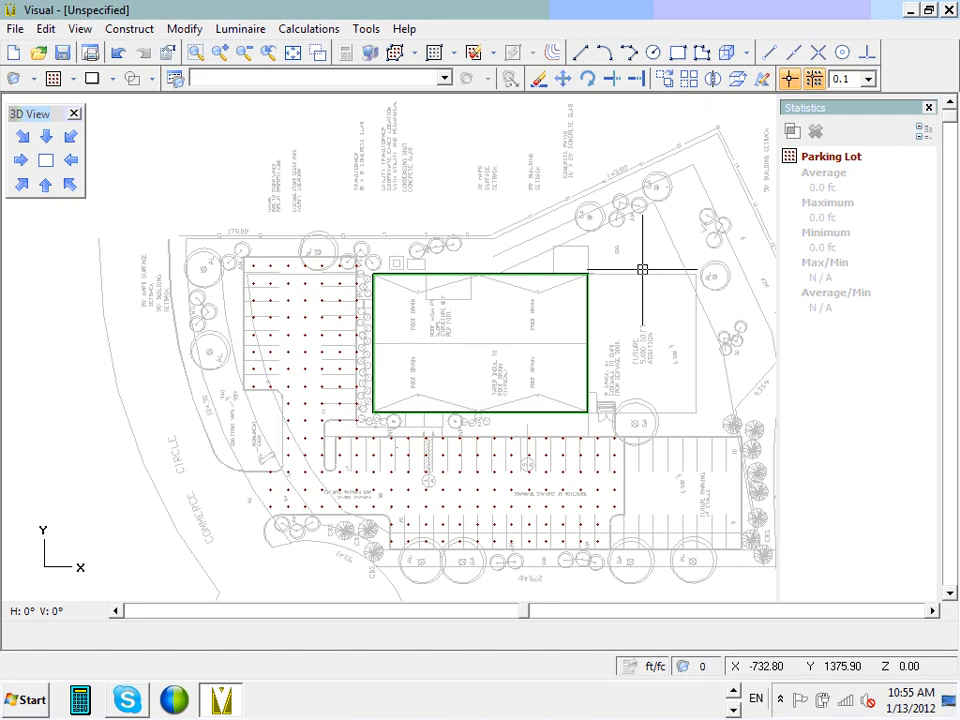
# - Start a new luminaire in the Luminaire Schedule and browse up to the Lithonia Lighting photometric folder
pyautogui.click(175, 80)
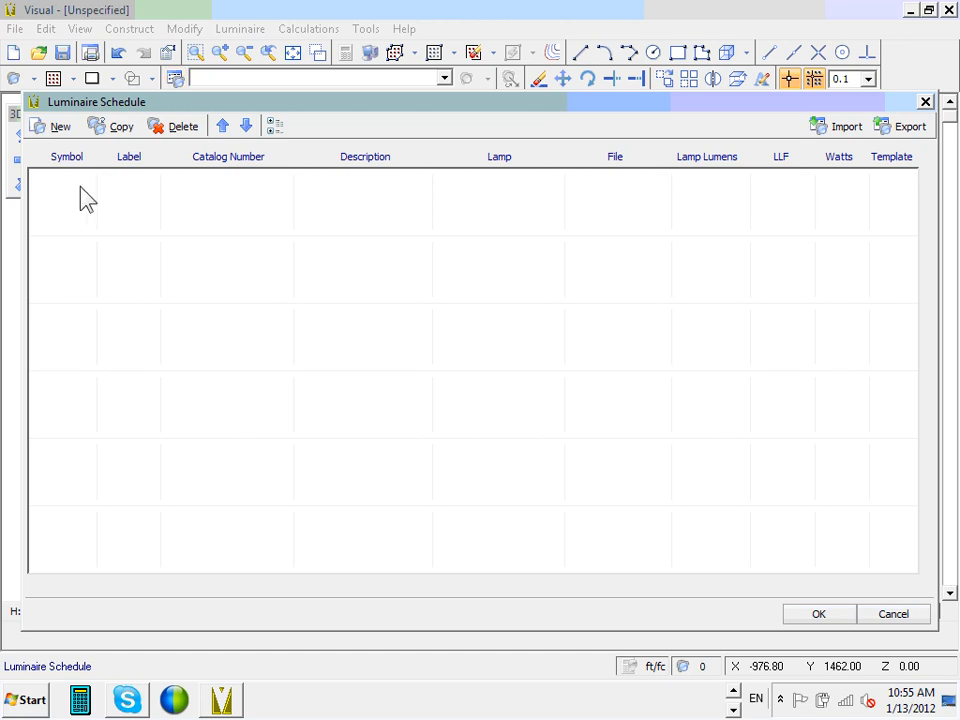
pyautogui.click(61, 127)
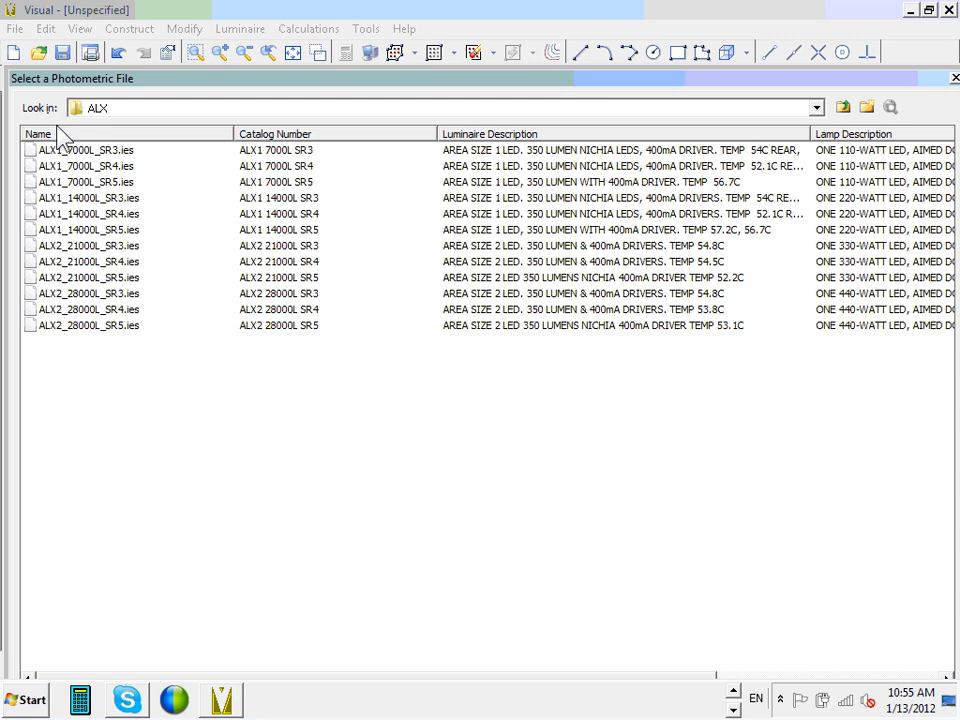
pyautogui.click(817, 107)
pyautogui.click(843, 110)
pyautogui.click(843, 108)
pyautogui.click(844, 109)
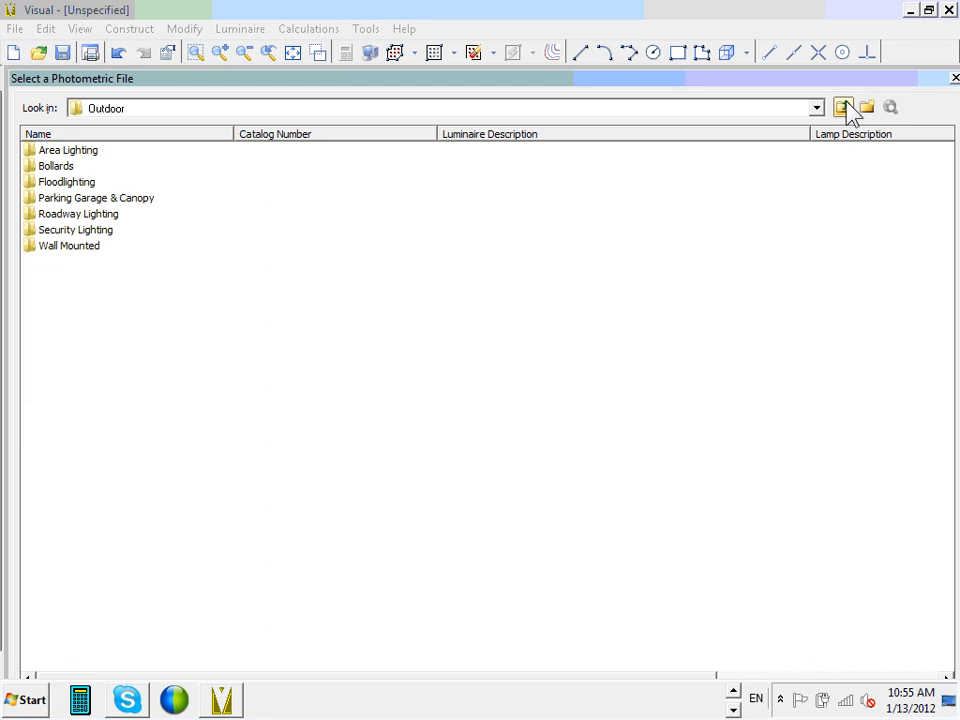
pyautogui.click(845, 108)
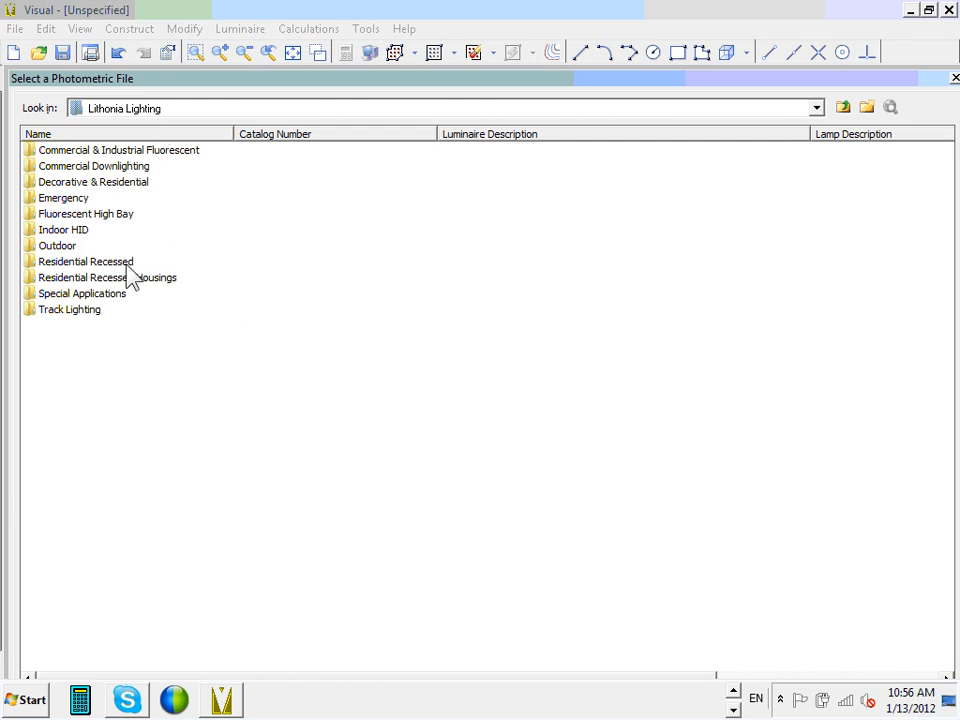
# - Open the KAD photometric folder under Outdoor, Area Lighting
pyautogui.click(70, 246)
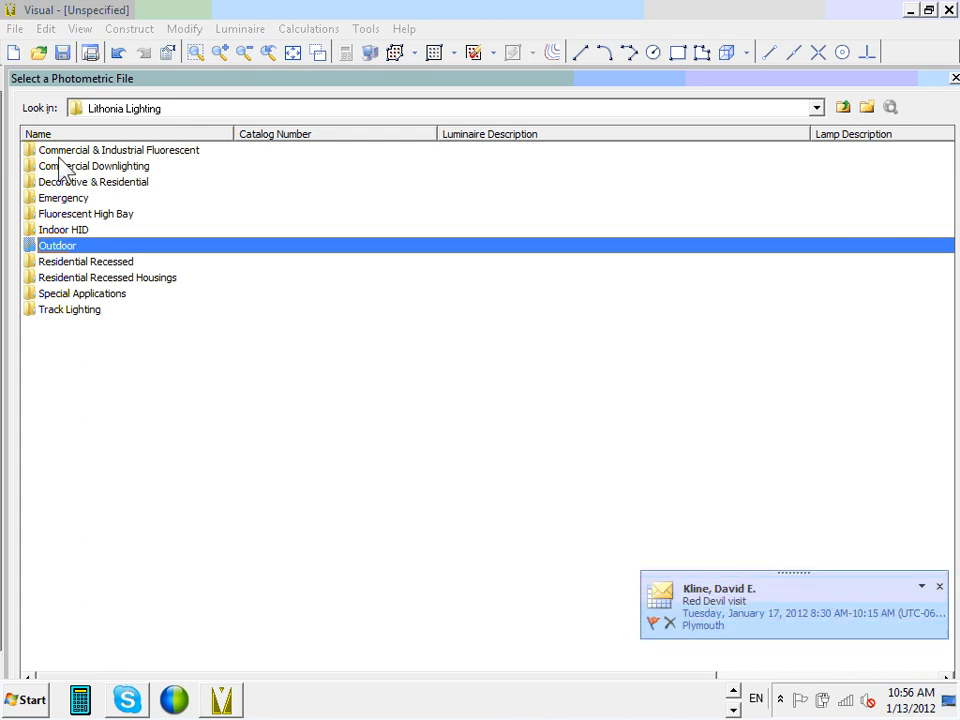
pyautogui.doubleClick(67, 247)
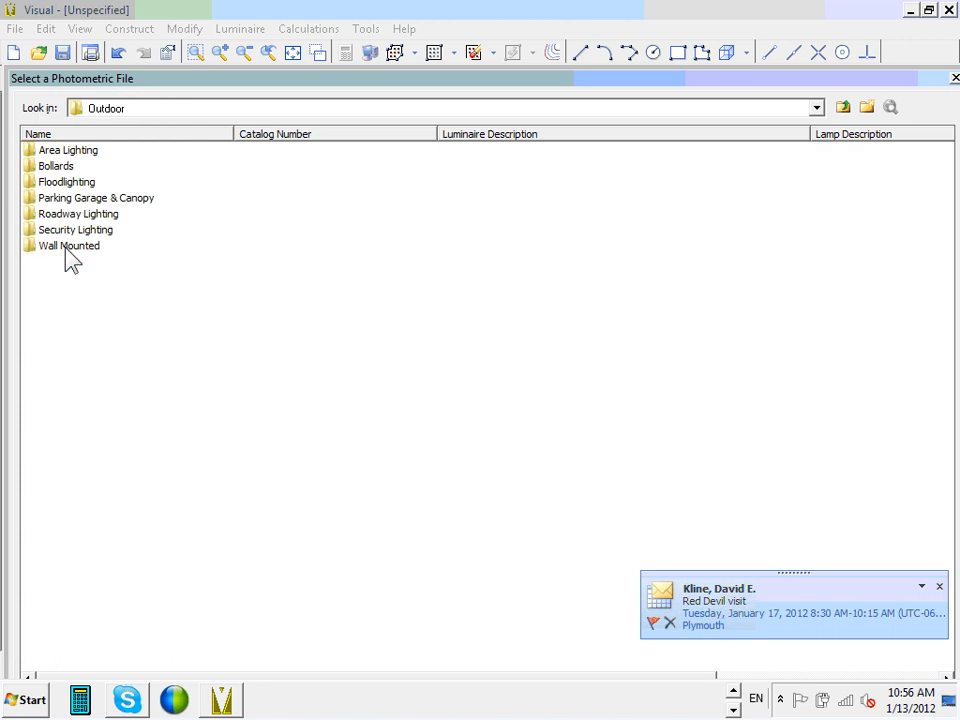
pyautogui.click(85, 155)
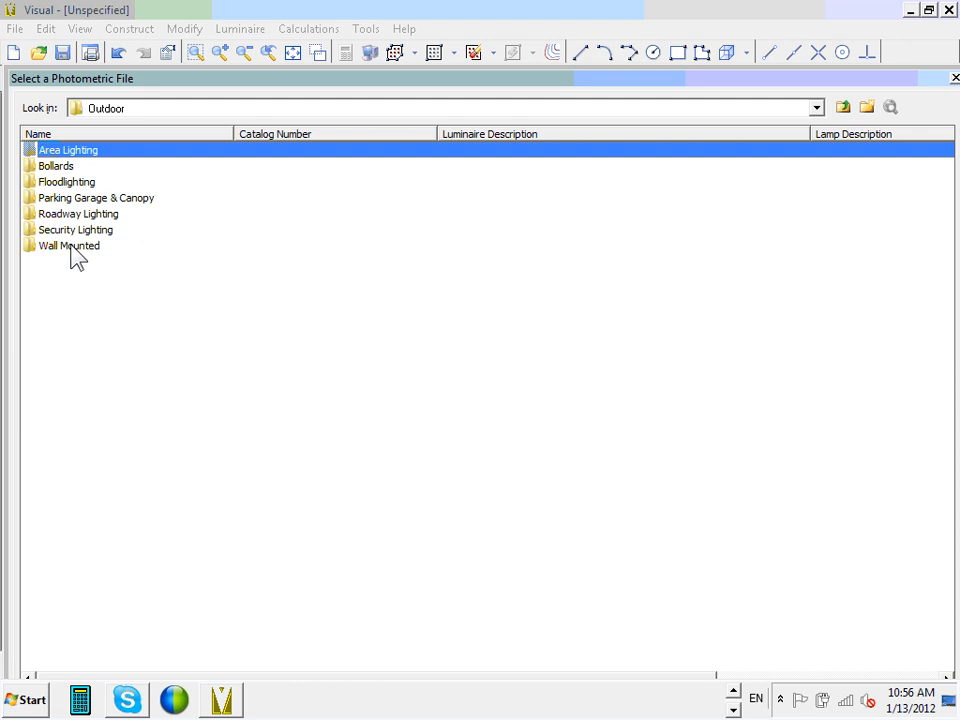
pyautogui.doubleClick(75, 155)
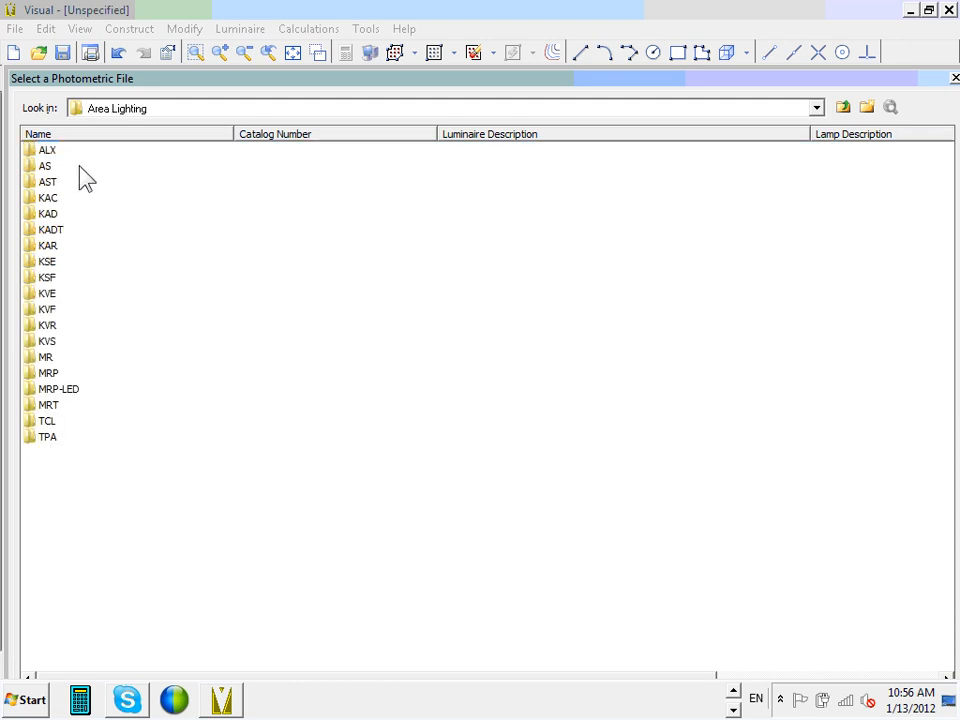
pyautogui.click(50, 214)
pyautogui.doubleClick(50, 216)
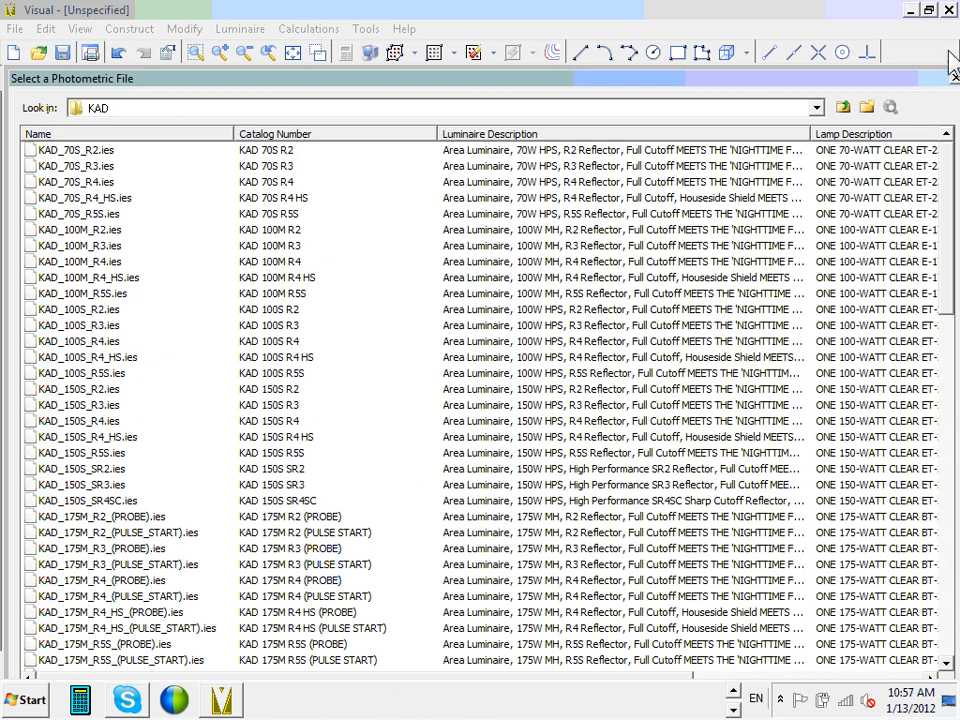
# - Add the KAD_250M_SR3_(PULSE_START).ies photometric file to the luminaire schedule
pyautogui.moveTo(949, 268); pyautogui.dragTo(949, 351)
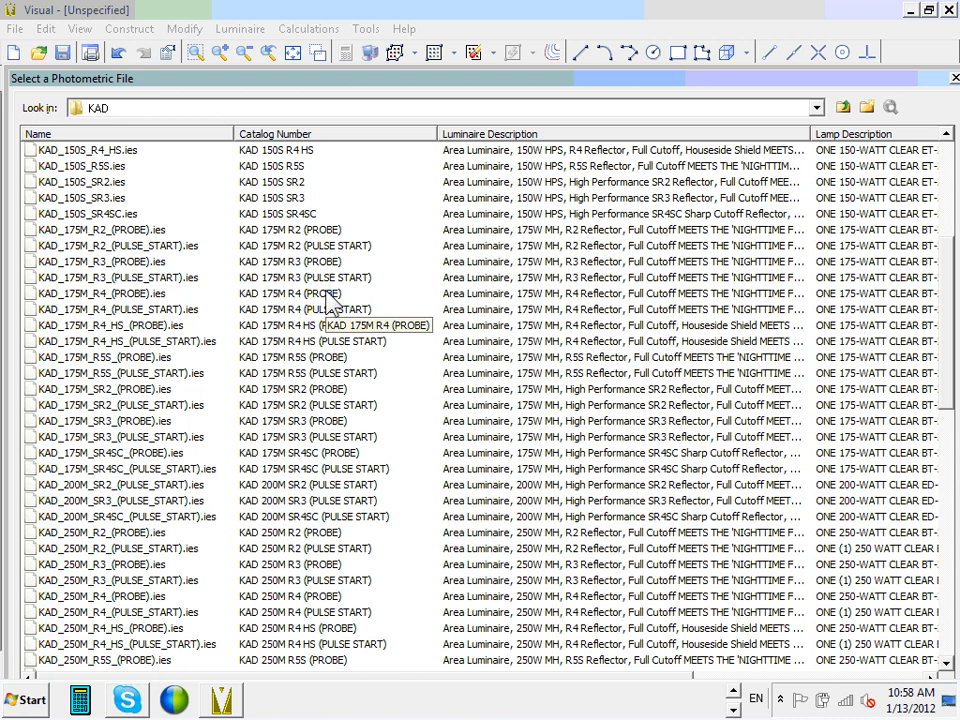
pyautogui.click(303, 262)
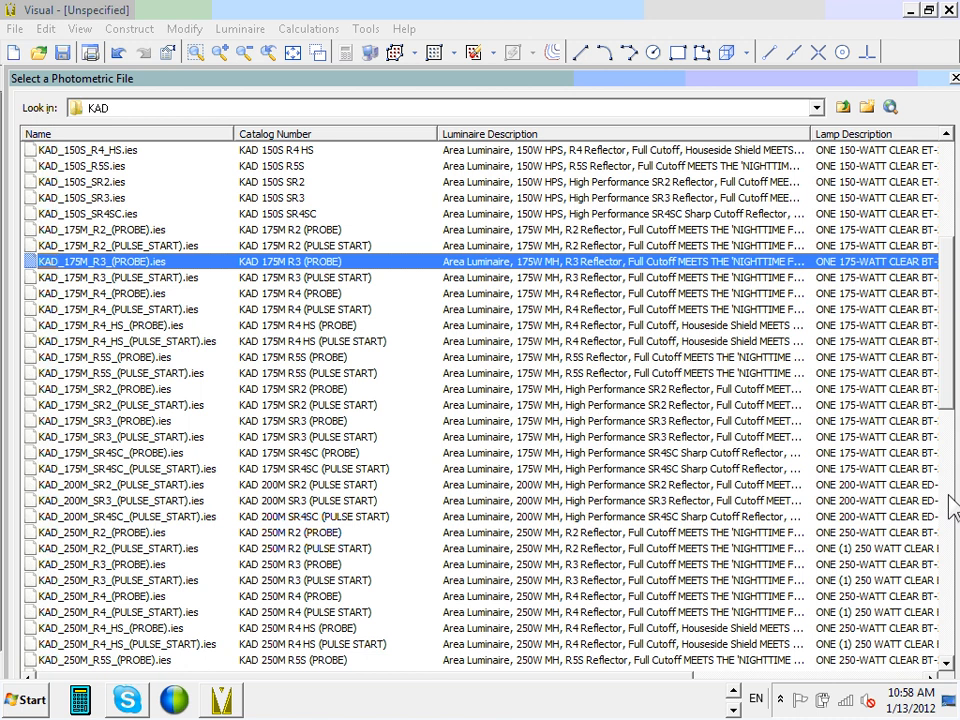
pyautogui.moveTo(949, 386); pyautogui.dragTo(951, 487)
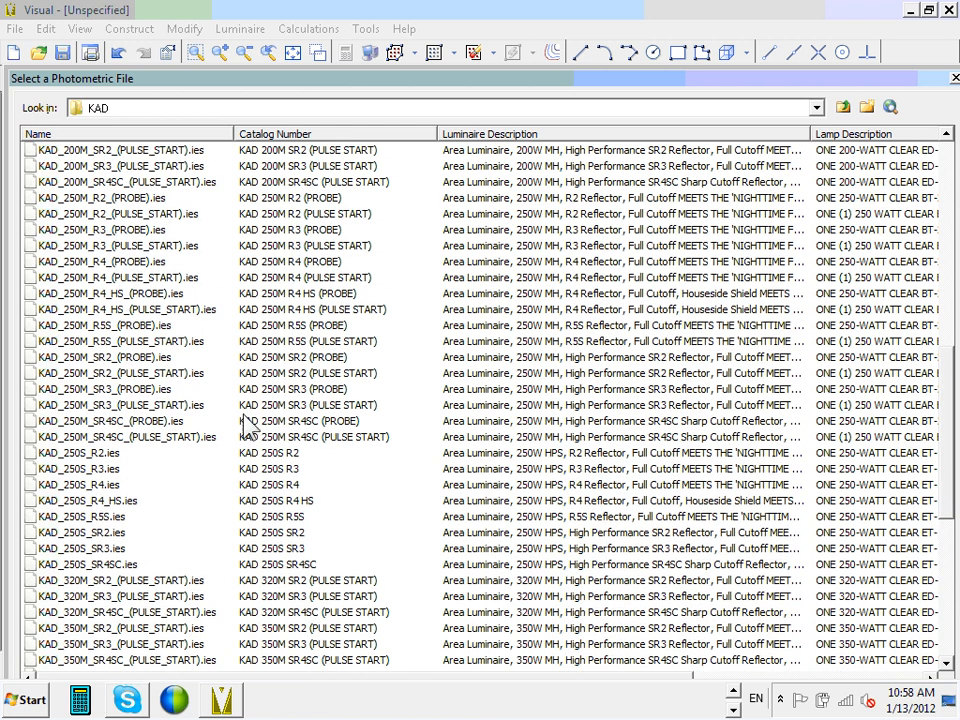
pyautogui.click(313, 407)
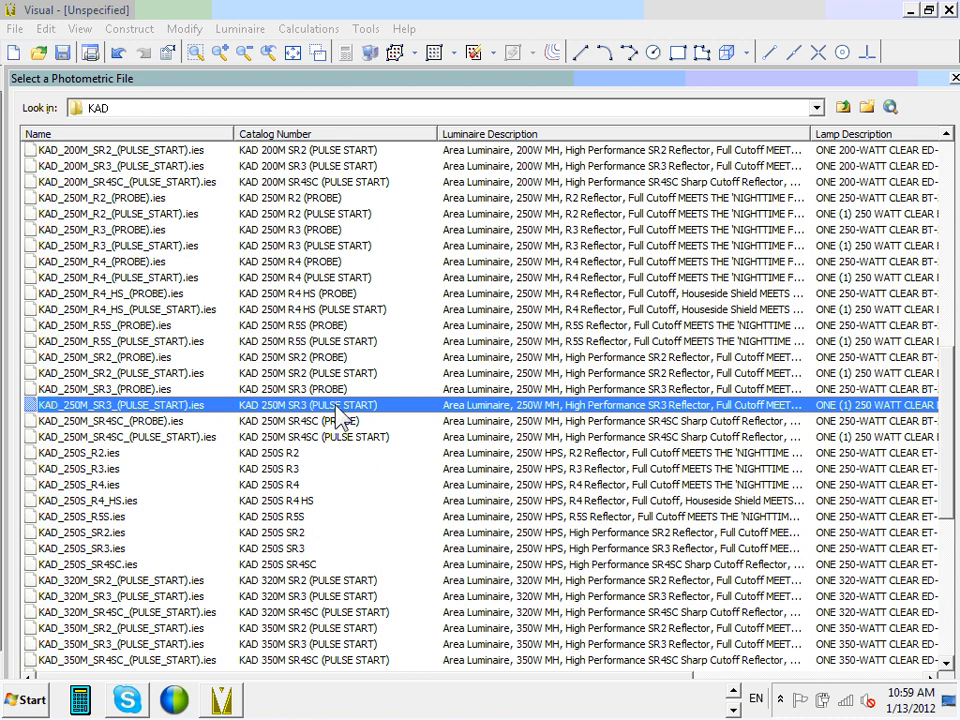
pyautogui.doubleClick(340, 418)
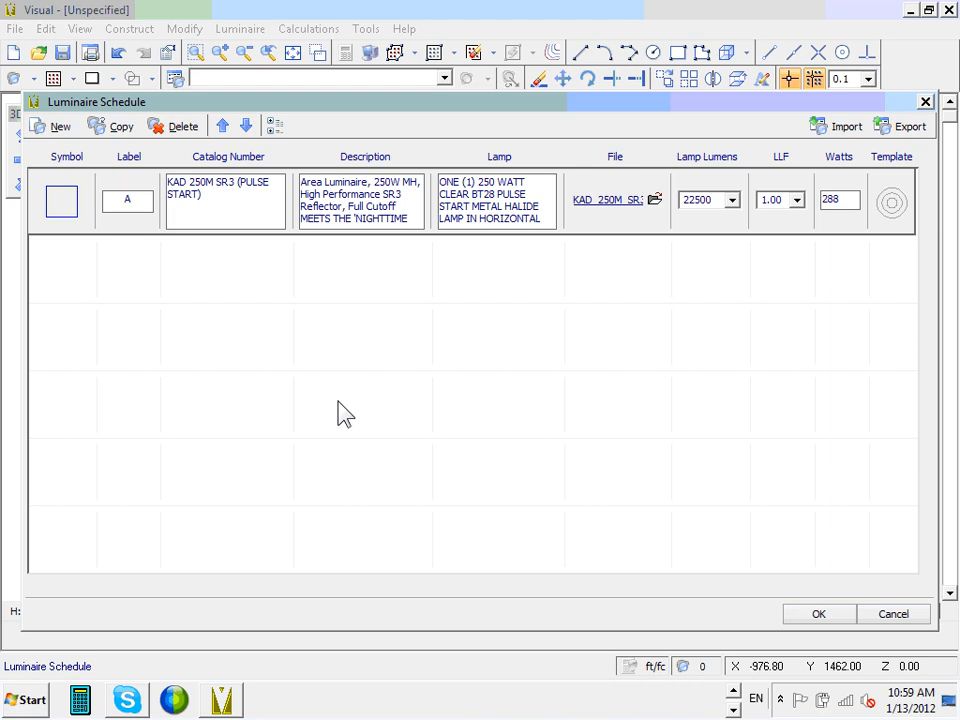
# - Set the light loss factor of the KAD 250M SR3 luminaire to 0.81
pyautogui.click(797, 201)
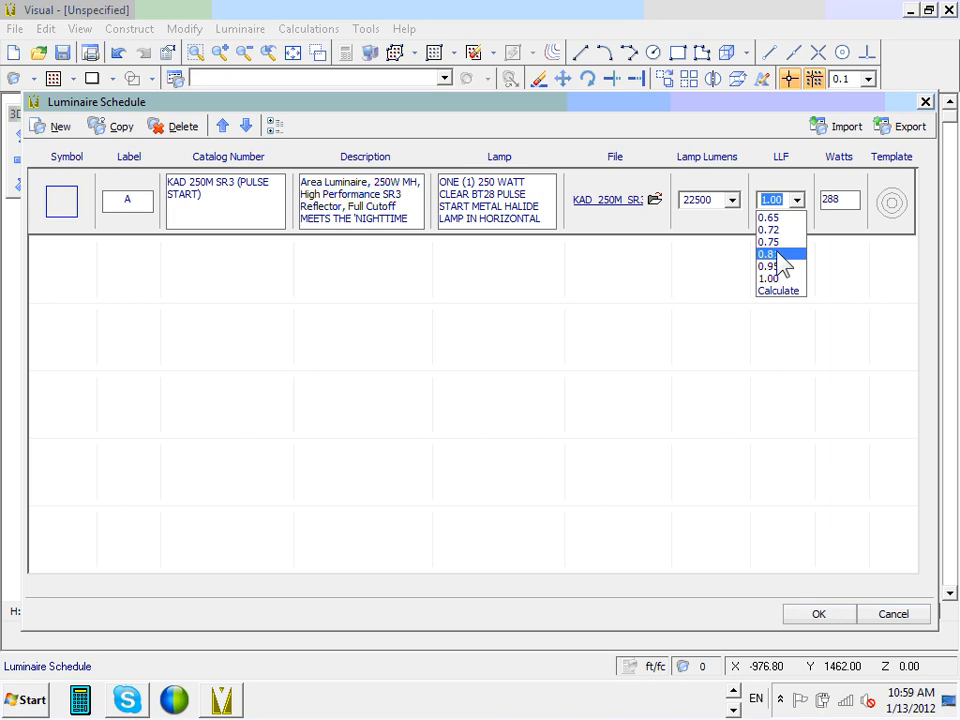
pyautogui.click(815, 180)
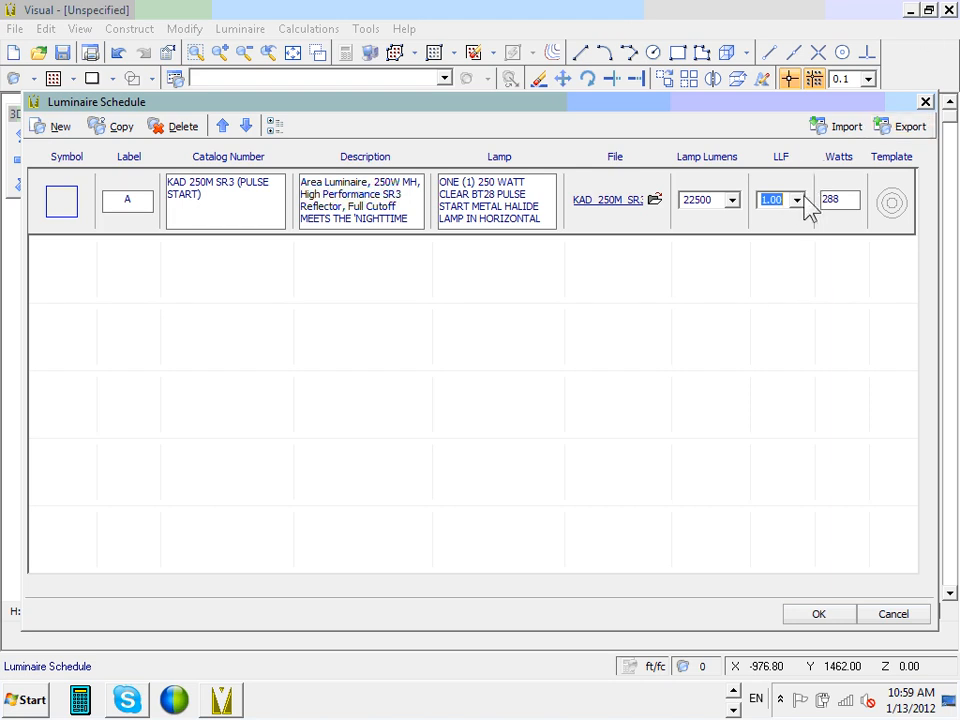
pyautogui.click(799, 201)
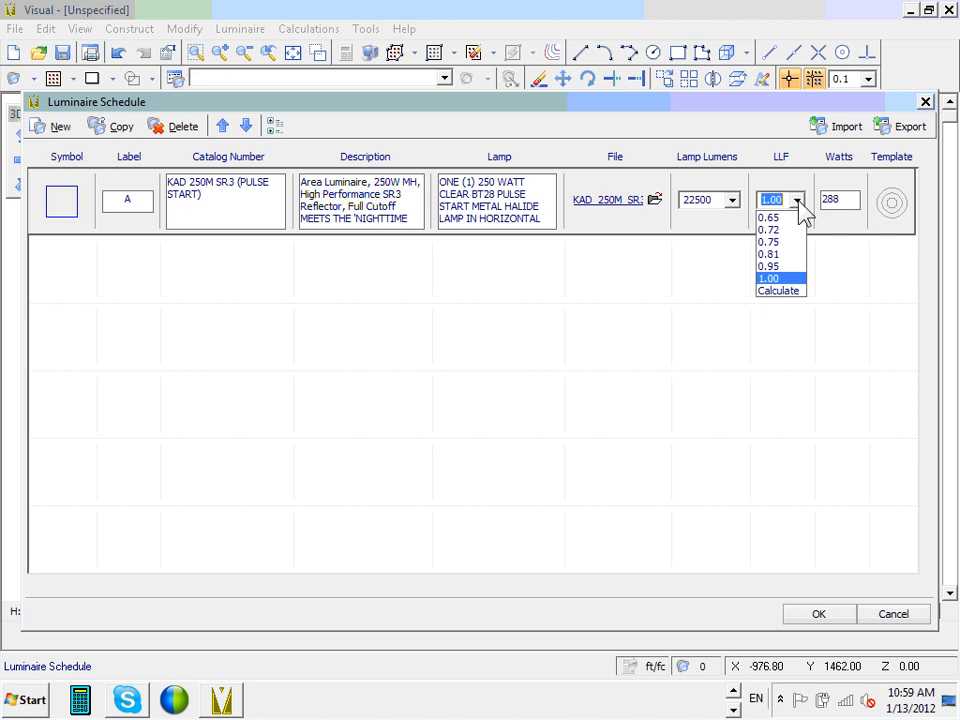
pyautogui.click(789, 254)
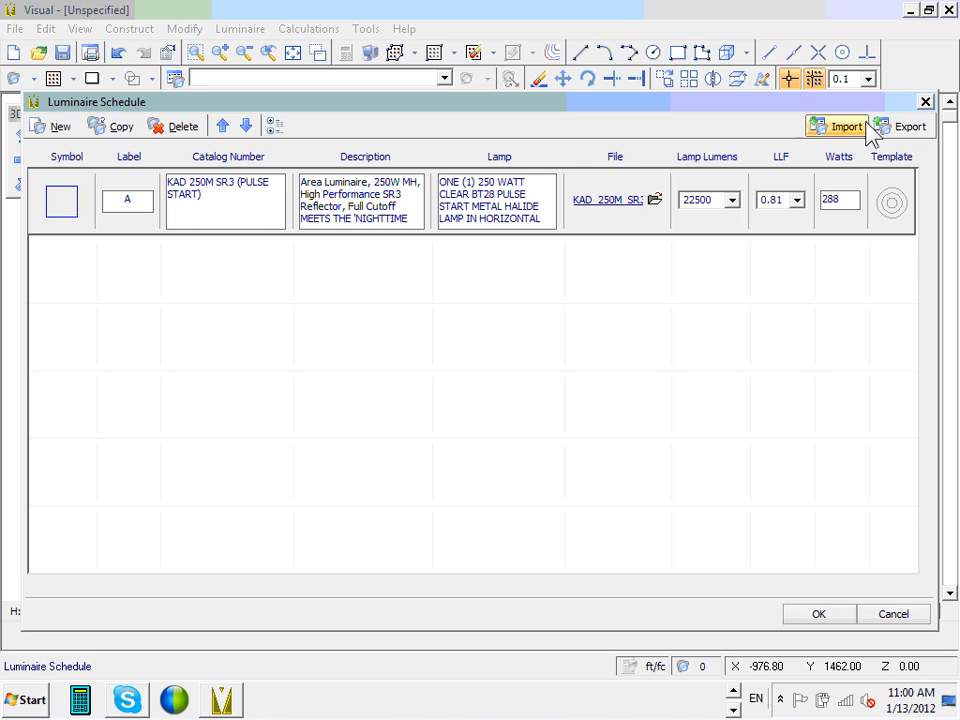
# - Enable the 0.5 iso-illuminance contour in the KAD 250M SR3 luminaire's template and accept the luminaire schedule
pyautogui.click(892, 203)
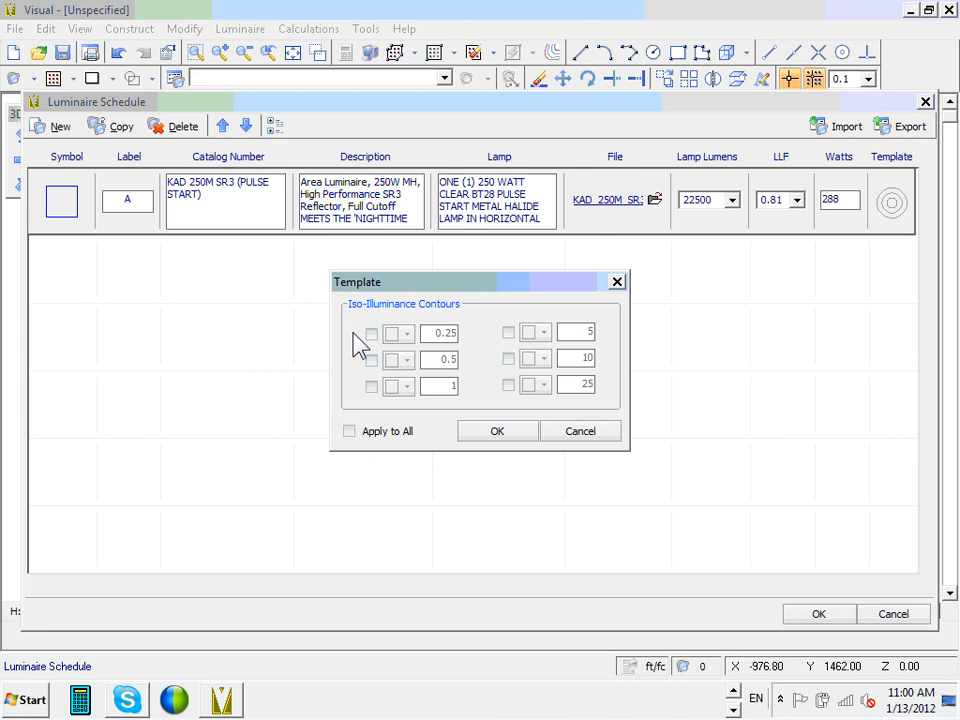
pyautogui.click(371, 360)
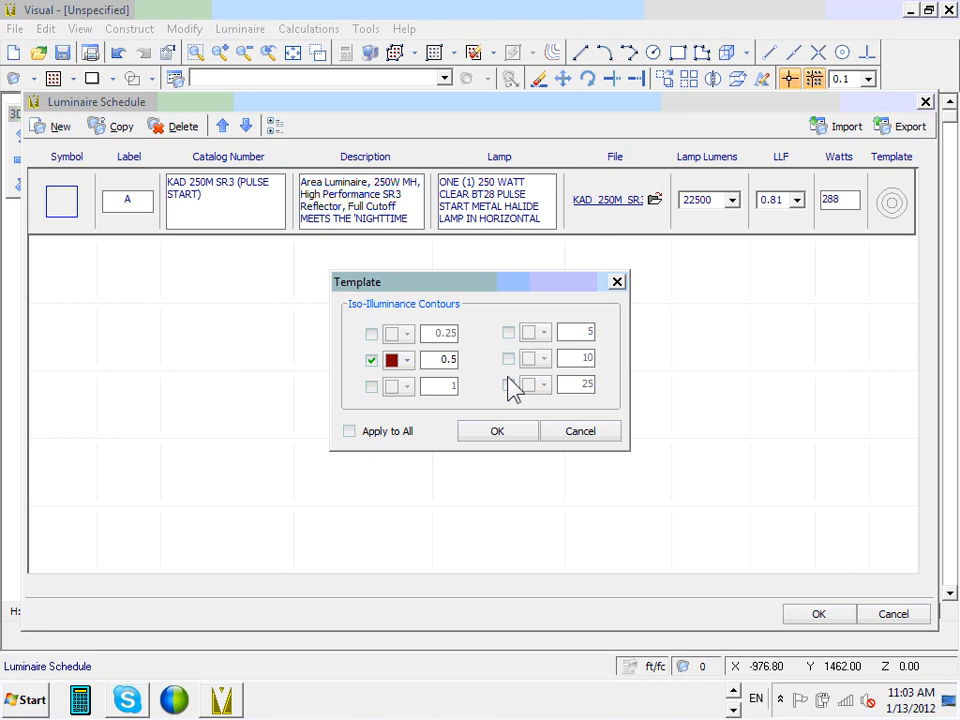
pyautogui.click(494, 432)
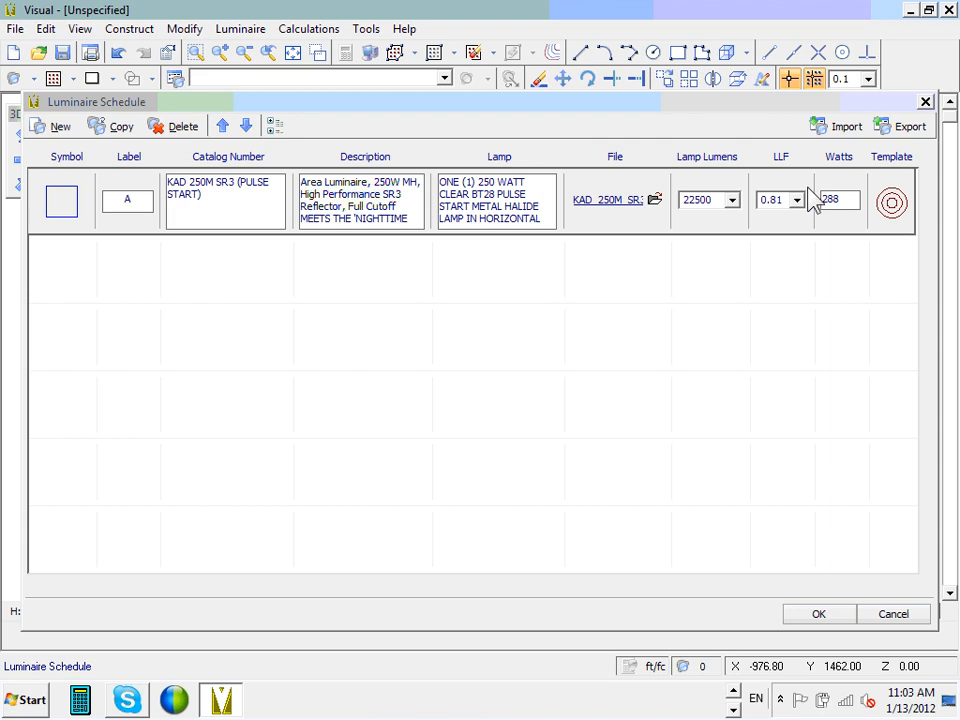
pyautogui.click(887, 205)
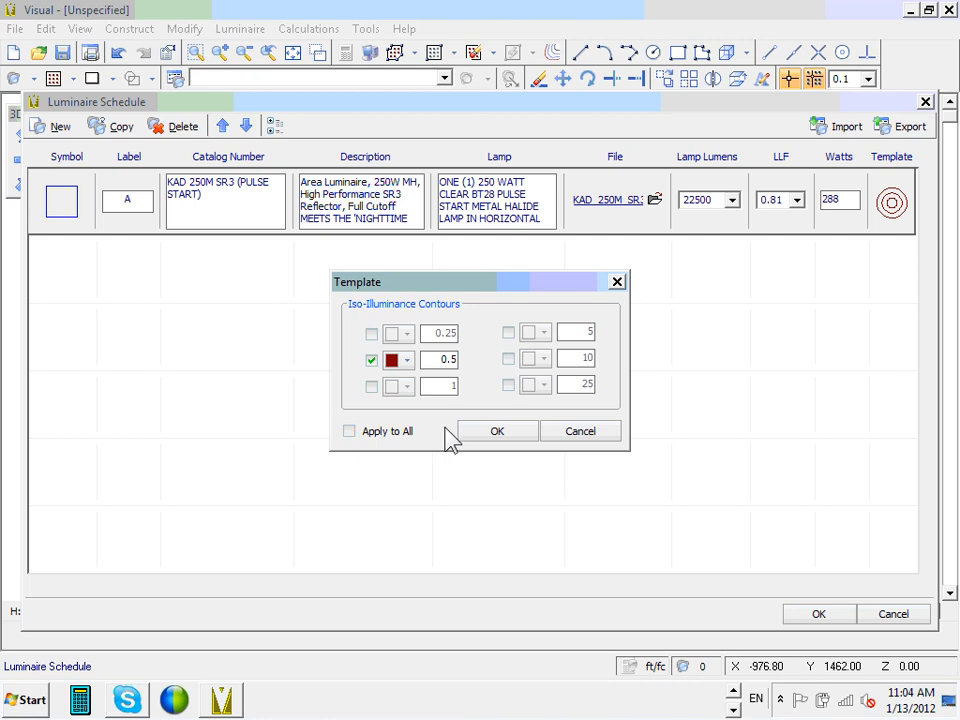
pyautogui.click(491, 435)
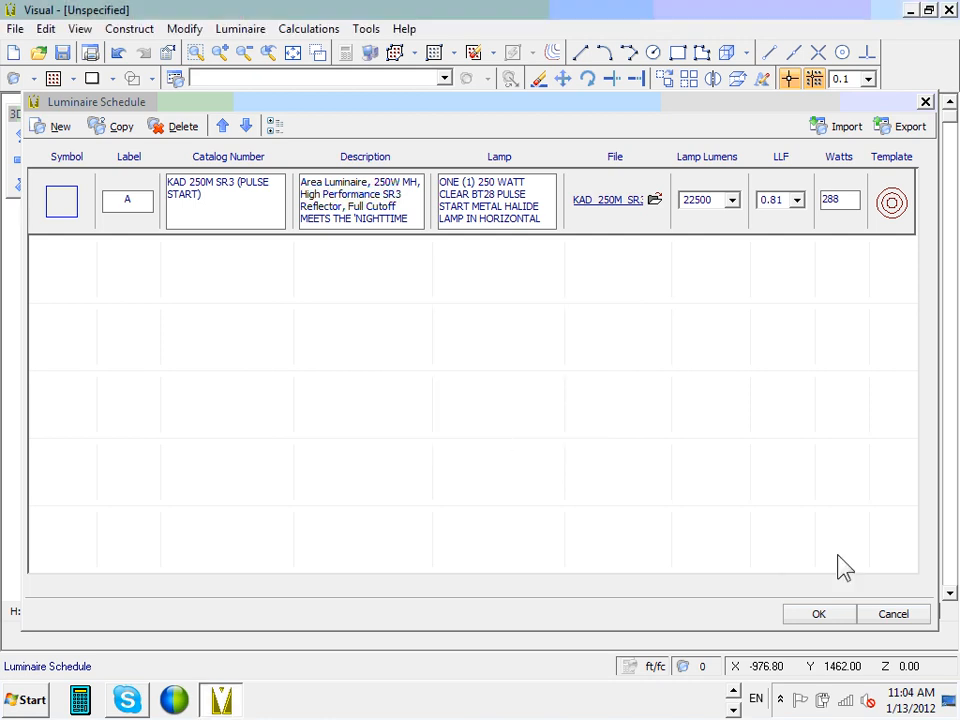
pyautogui.click(826, 618)
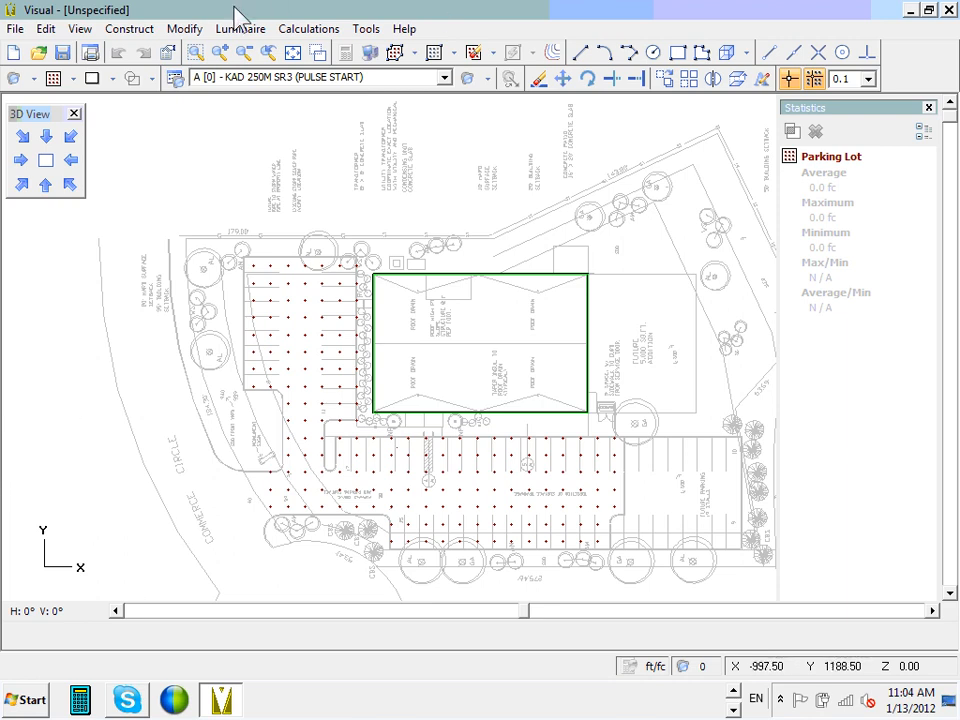
pyautogui.click(469, 81)
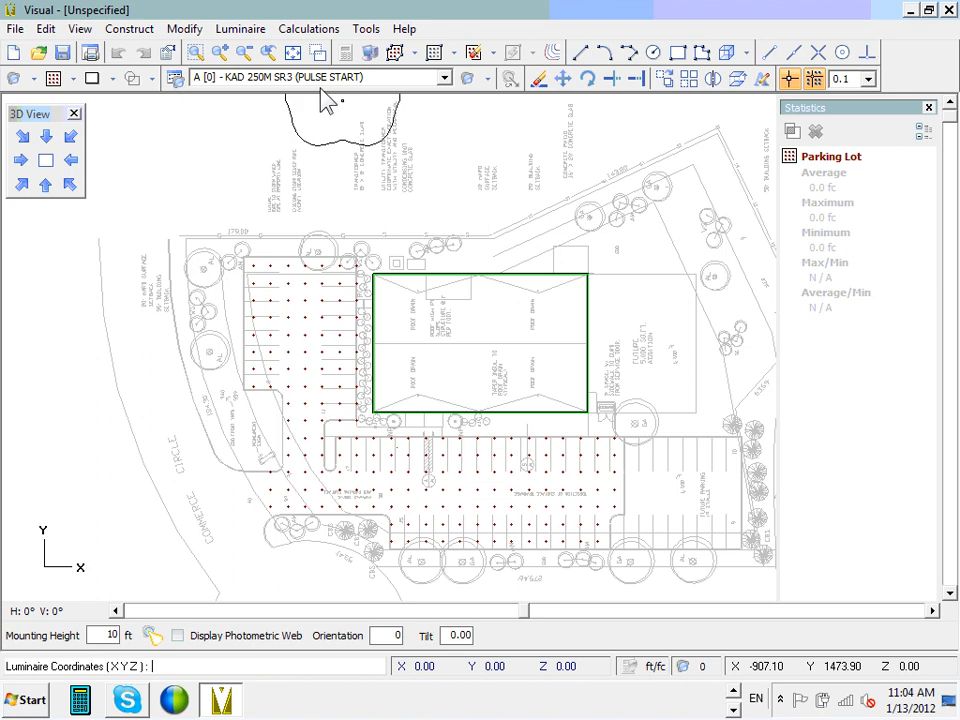
pyautogui.rightClick(342, 258)
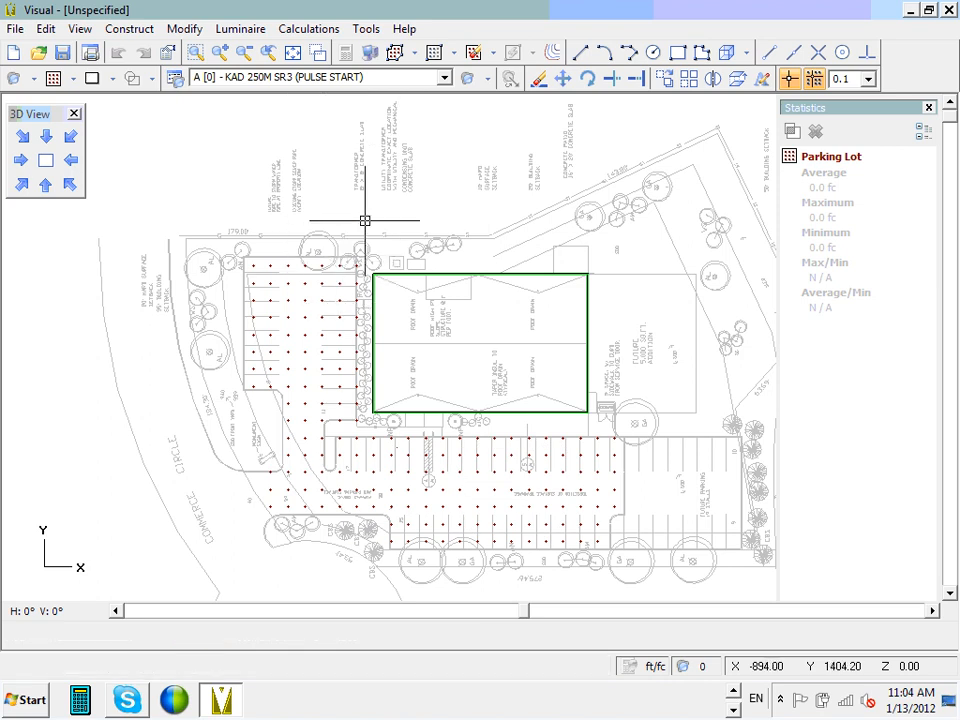
pyautogui.click(485, 79)
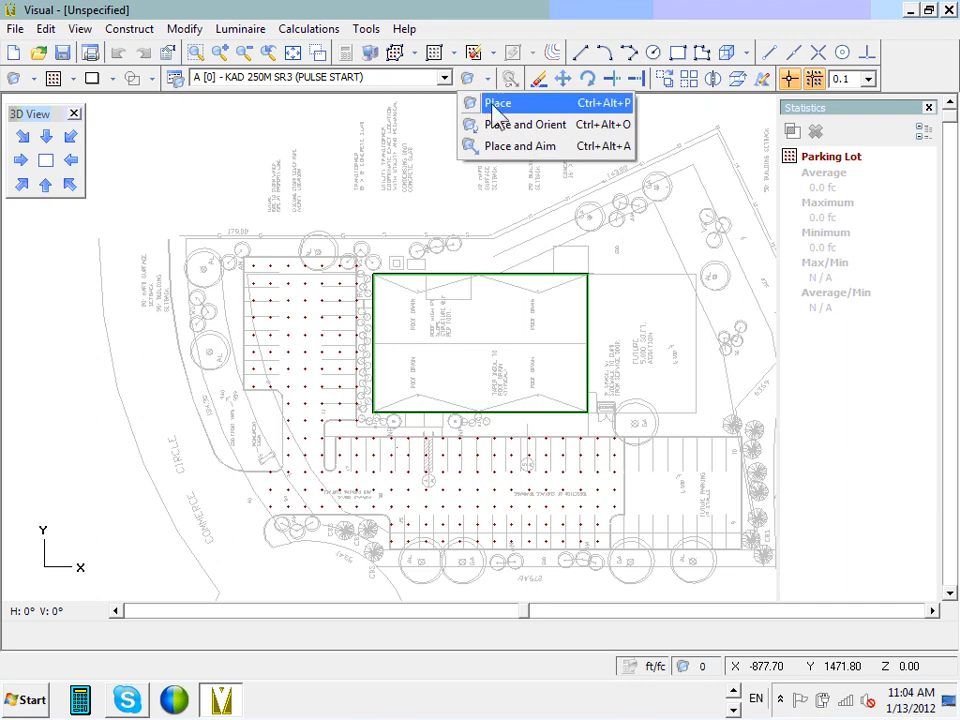
pyautogui.click(497, 104)
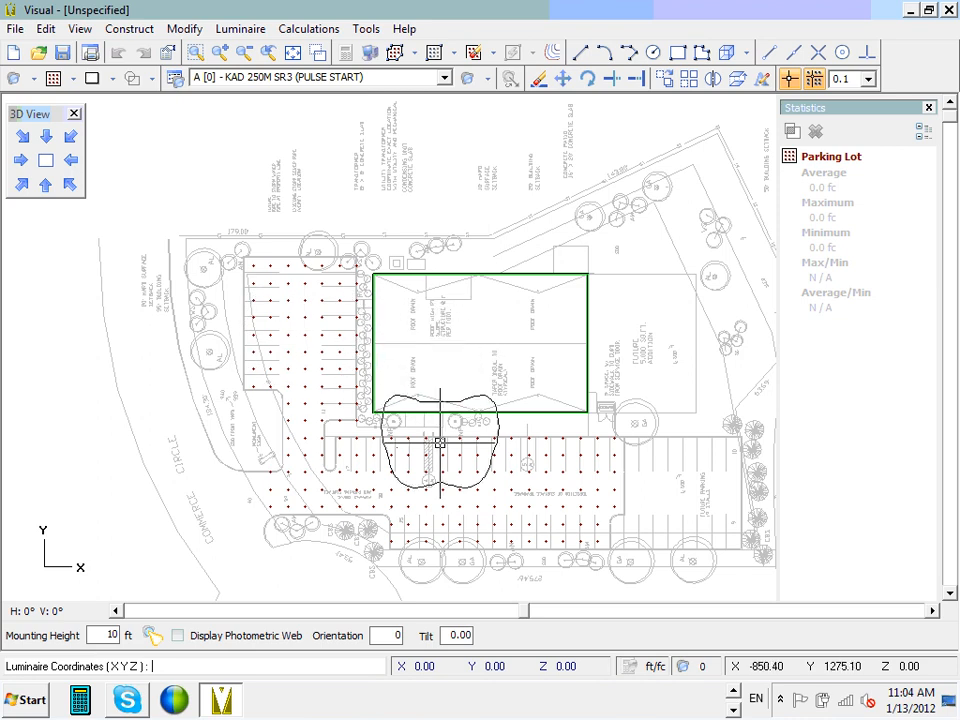
pyautogui.scroll(3, 566, 523)
pyautogui.scroll(-3, 553, 489)
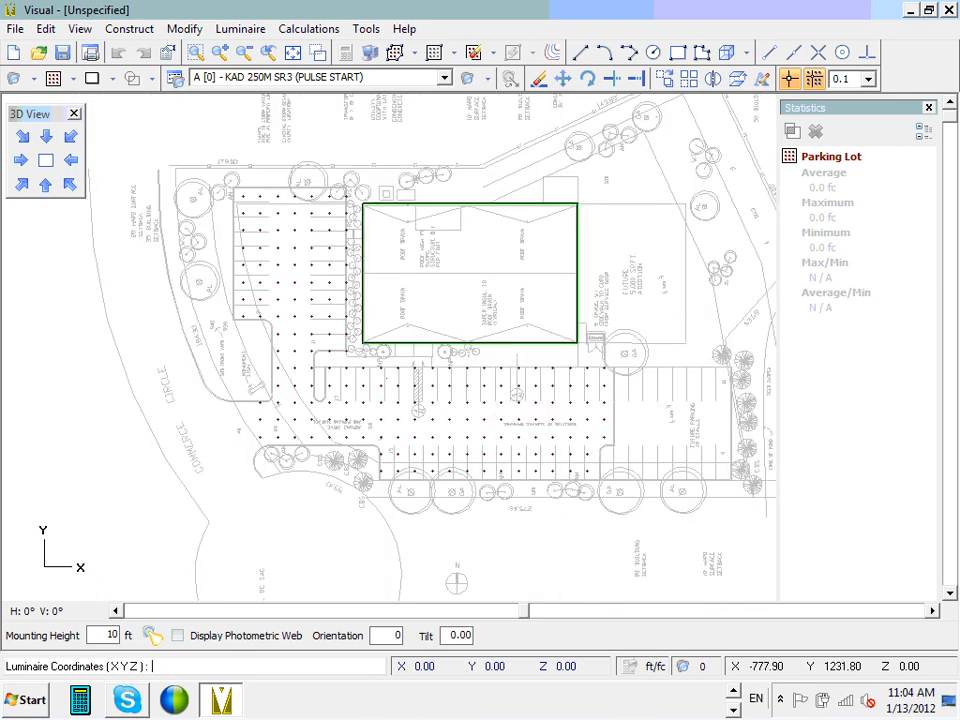
pyautogui.scroll(2, 556, 446)
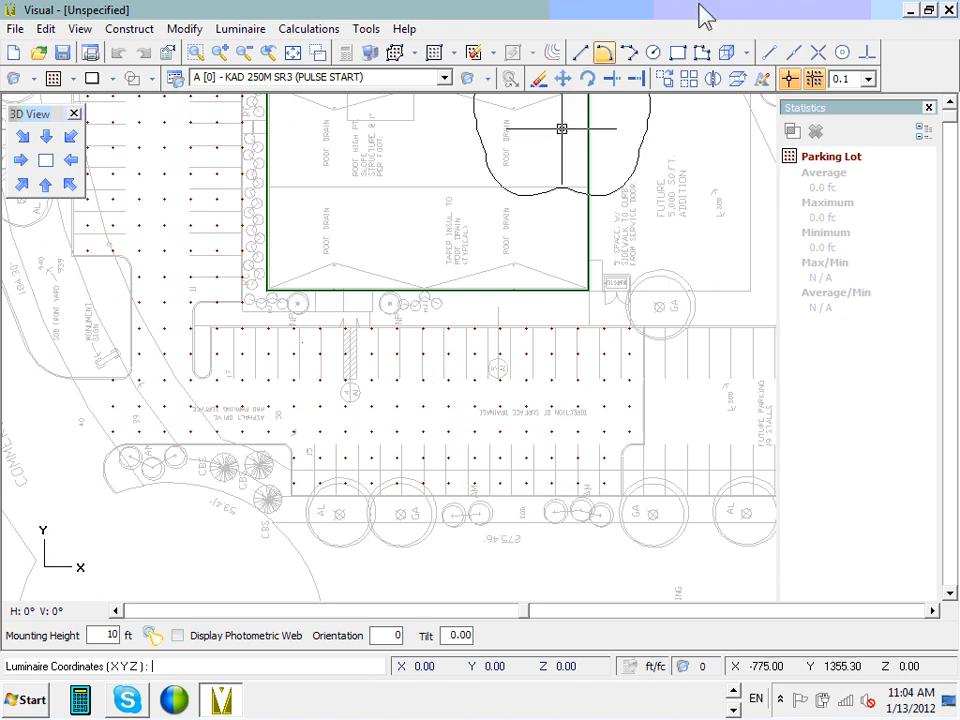
pyautogui.click(487, 78)
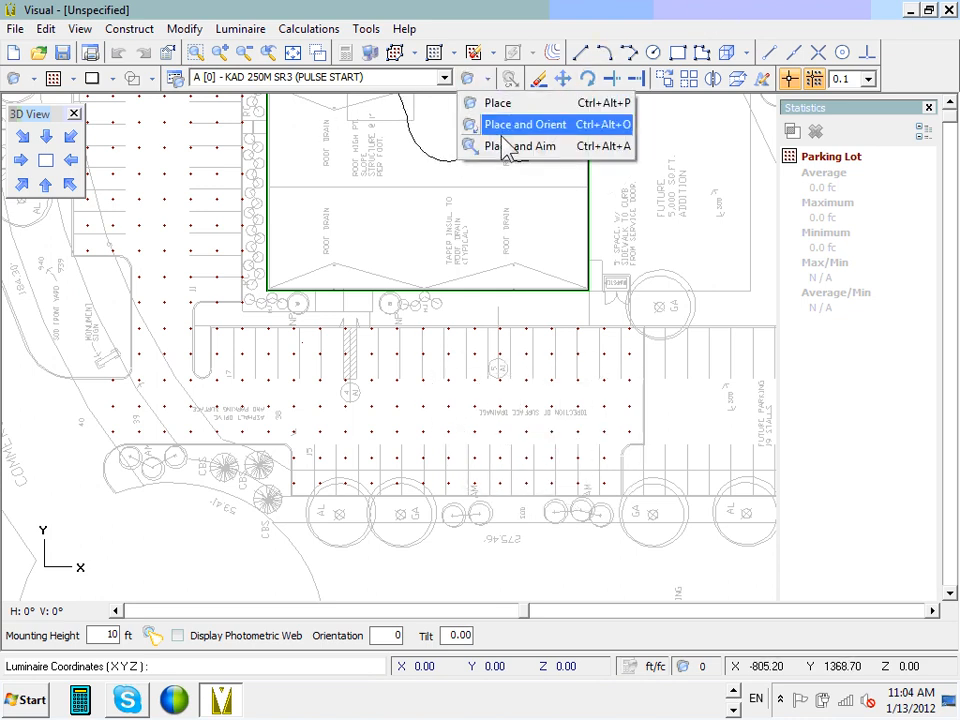
pyautogui.click(468, 80)
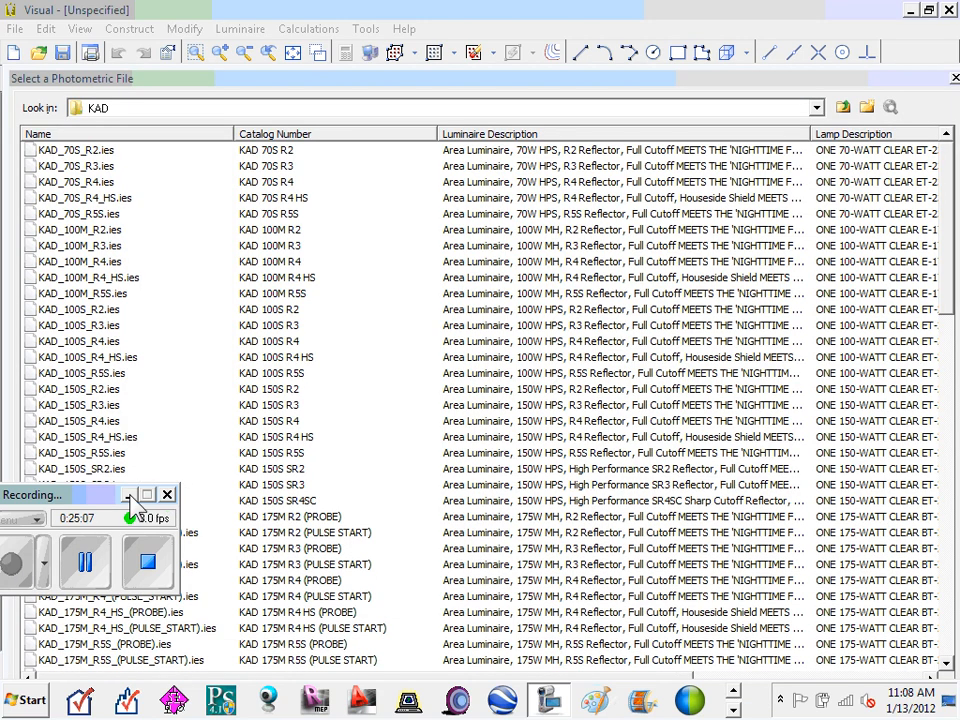
# - Look through the KAD photometric files for the available wattages, reflector types and lamp starts
pyautogui.click(129, 496)
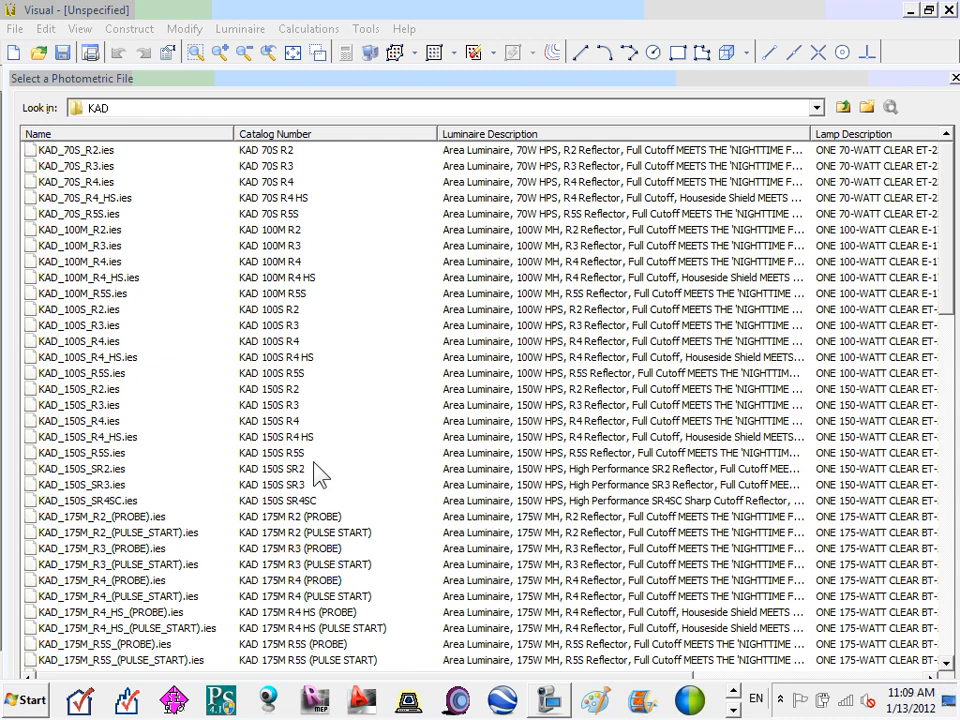
pyautogui.click(946, 662)
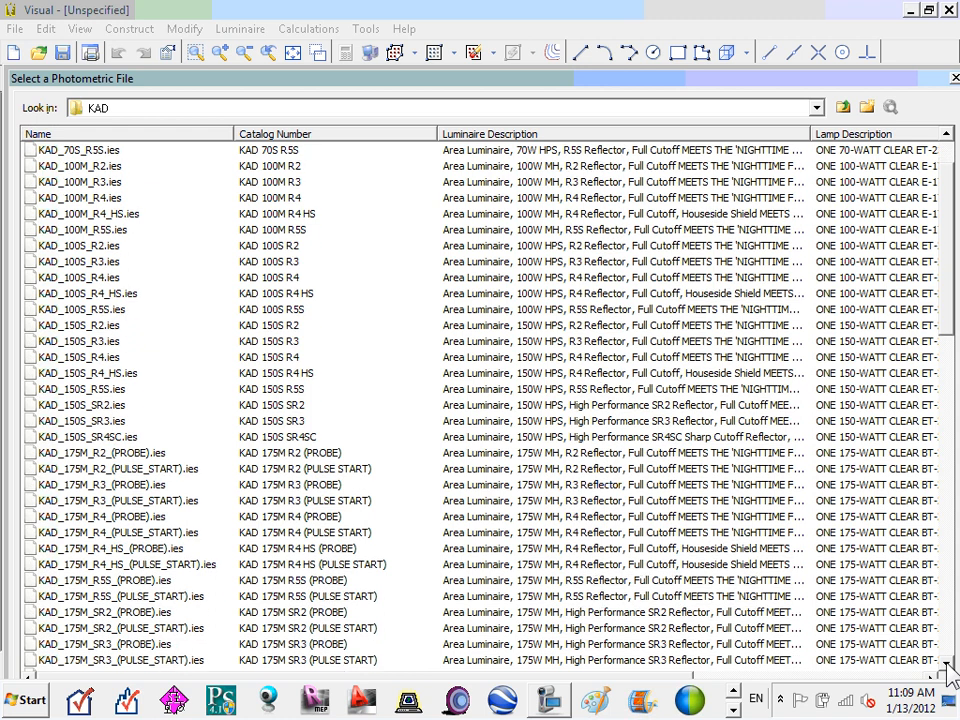
pyautogui.click(946, 662)
pyautogui.click(946, 662)
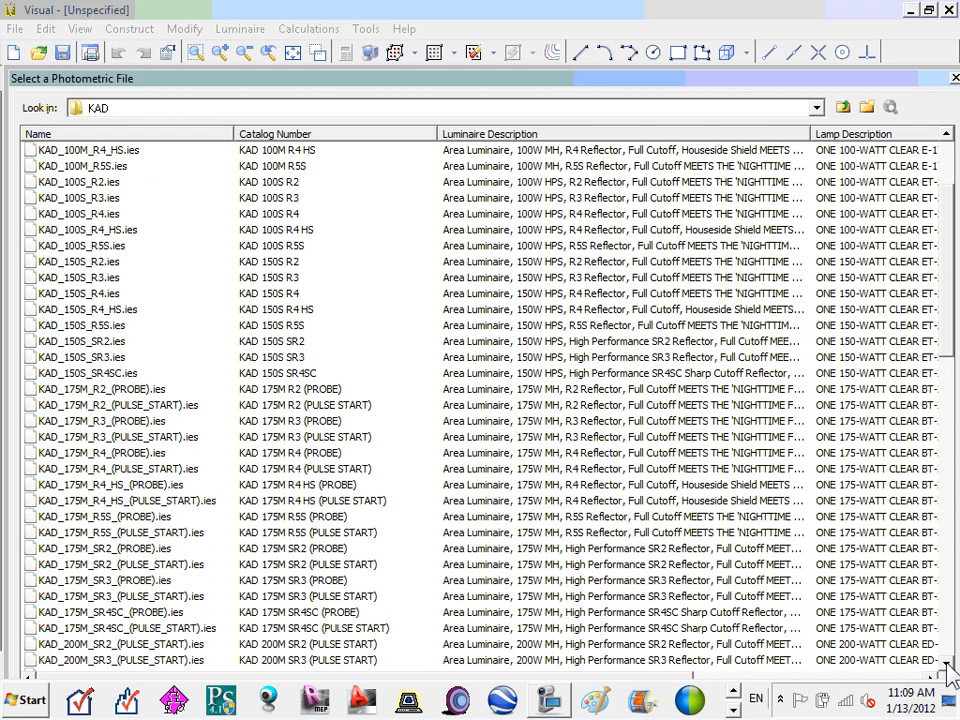
pyautogui.click(946, 662)
pyautogui.click(946, 662)
pyautogui.click(946, 662)
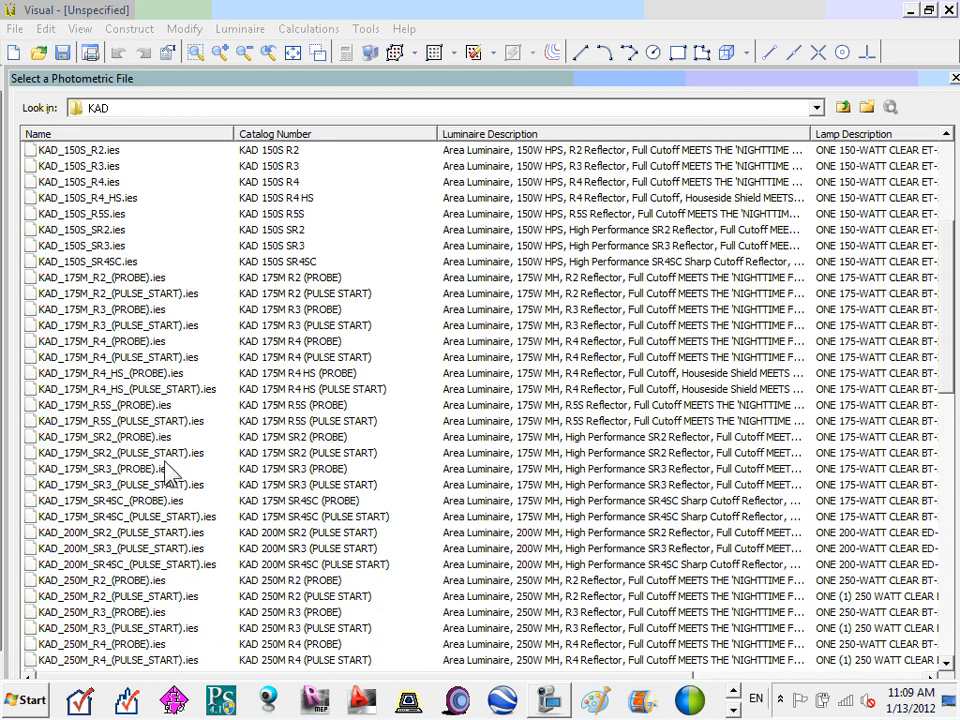
pyautogui.click(947, 136)
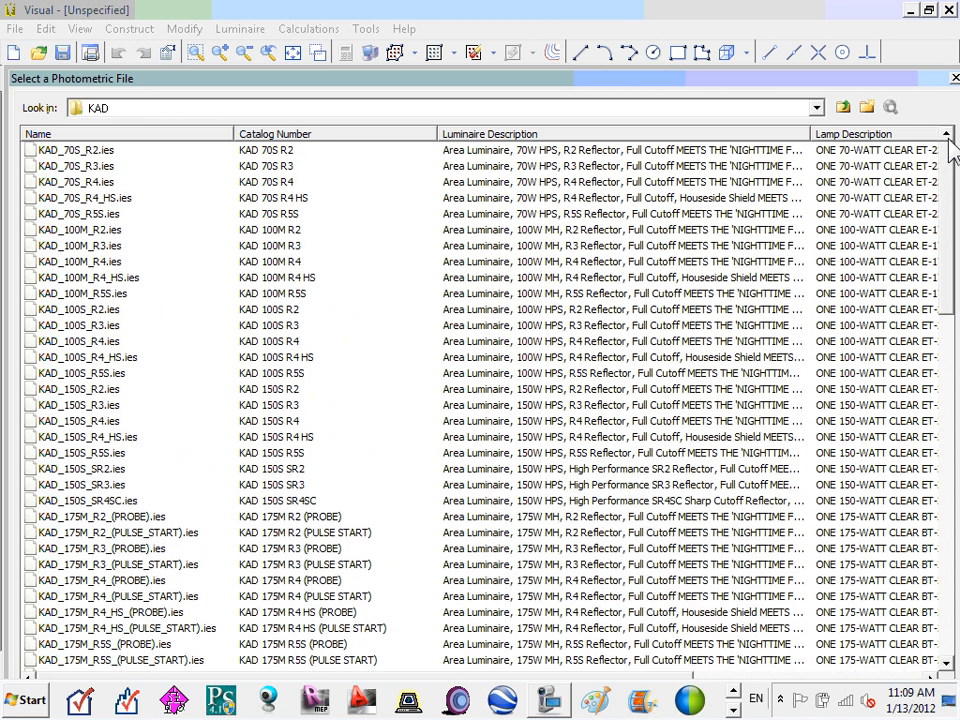
# - Narrow the catalog number and luminaire description columns, and add the KAD_100M_R4.ies photometric file to the luminaire schedule
pyautogui.click(290, 265)
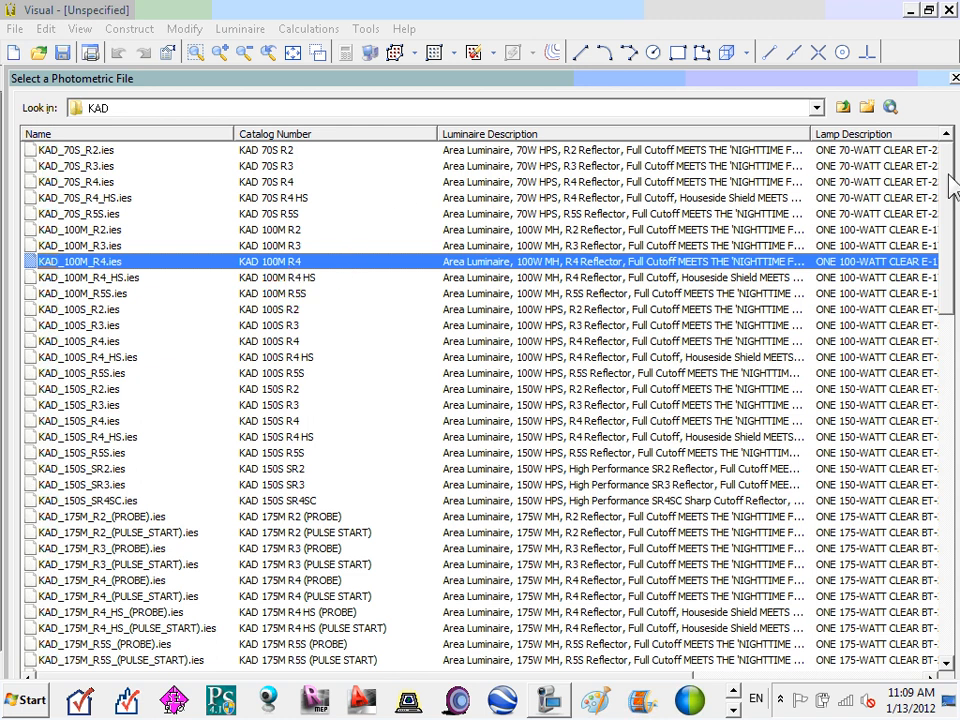
pyautogui.scroll(-1, 953, 192)
pyautogui.moveTo(953, 198); pyautogui.dragTo(956, 172)
pyautogui.moveTo(436, 125); pyautogui.dragTo(368, 130)
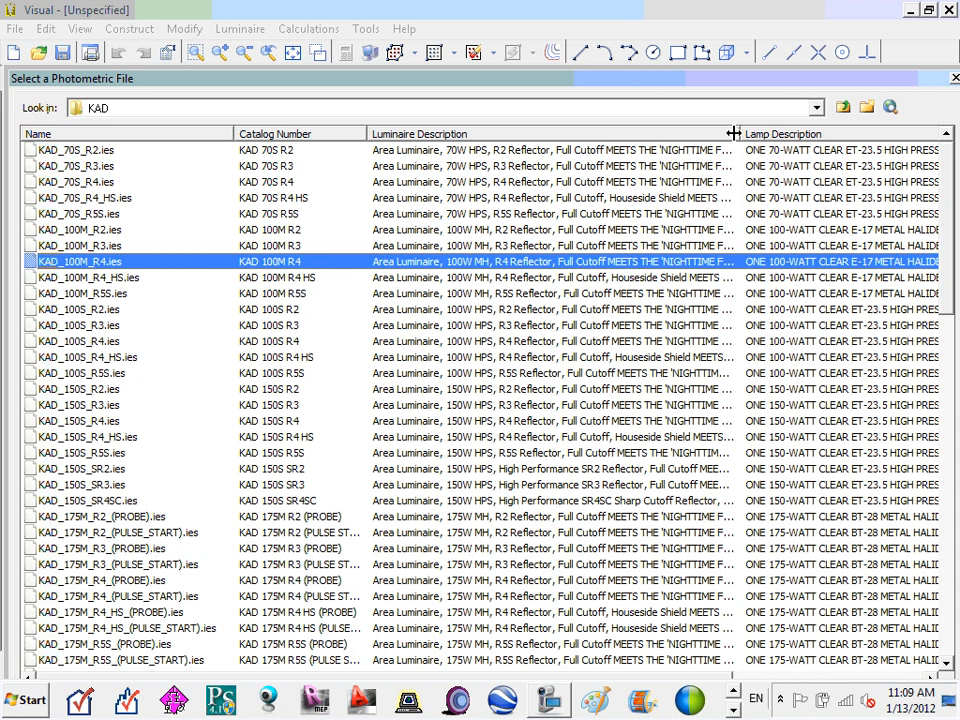
pyautogui.moveTo(734, 134); pyautogui.dragTo(394, 146)
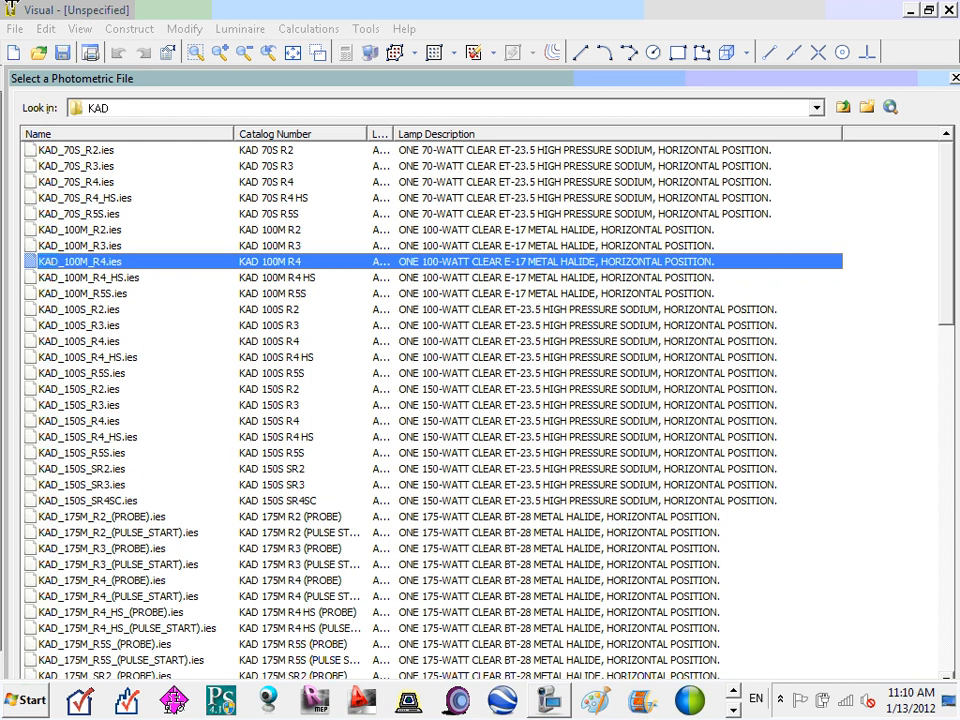
pyautogui.moveTo(394, 146); pyautogui.dragTo(608, 176)
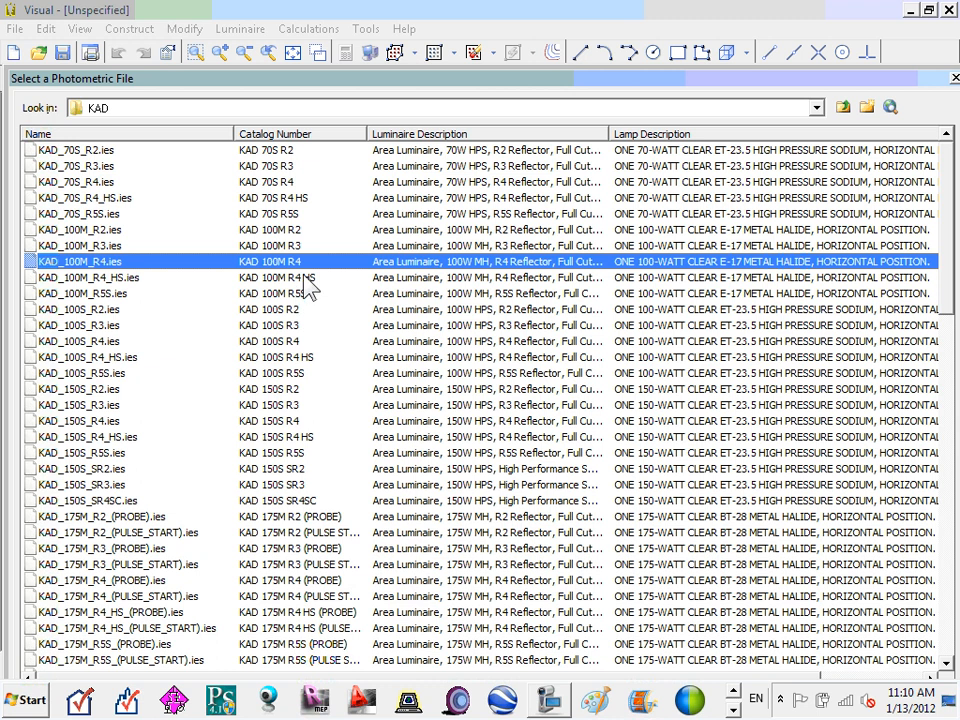
pyautogui.doubleClick(308, 265)
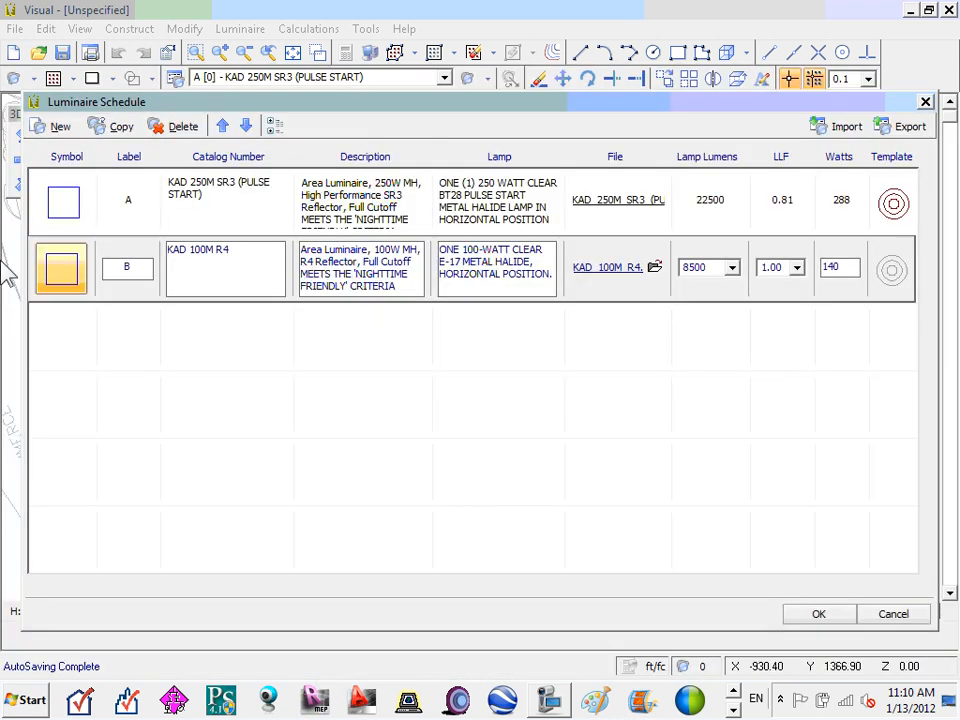
# - Give the KAD 100M R4 luminaire a light loss factor of 0.81 and a 0.5 iso-illuminance contour, and accept the schedule
pyautogui.click(796, 268)
pyautogui.click(779, 322)
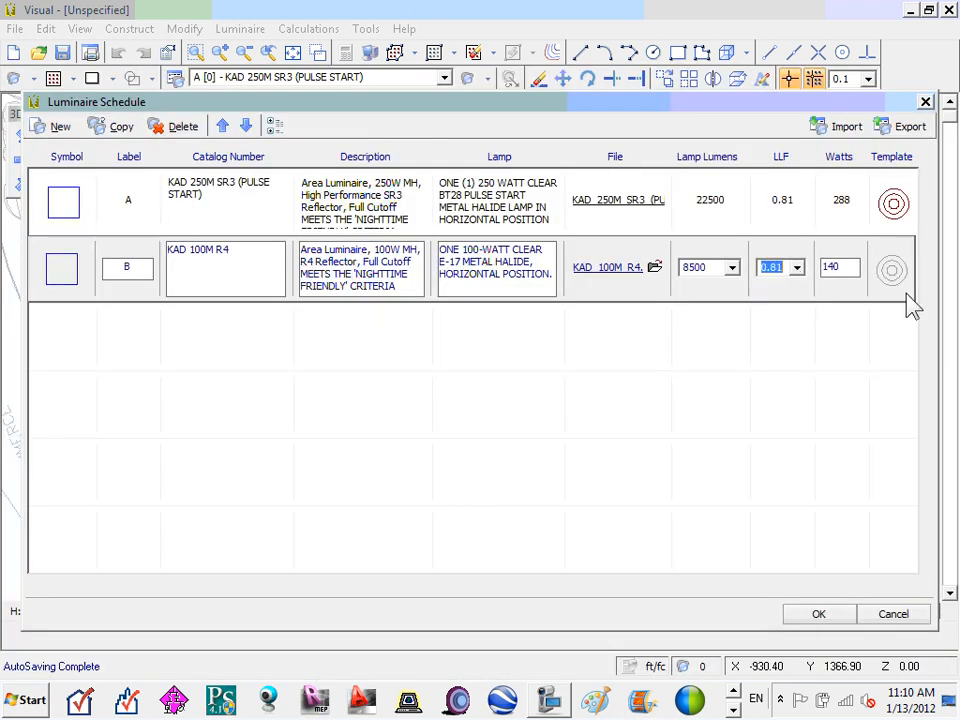
pyautogui.click(898, 283)
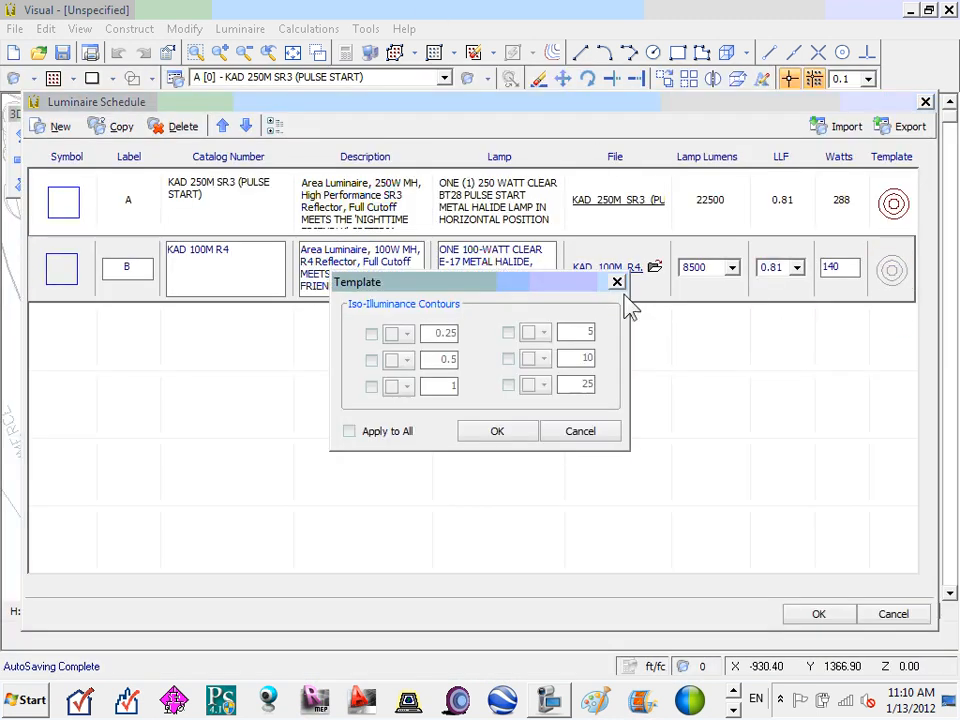
pyautogui.click(371, 360)
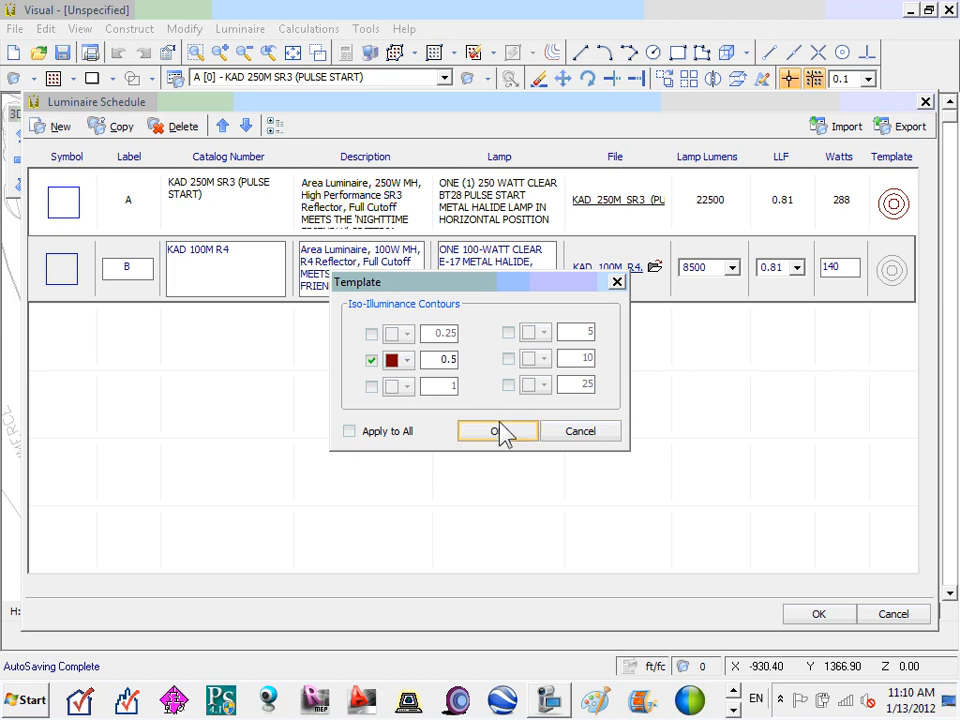
pyautogui.click(501, 434)
pyautogui.click(888, 280)
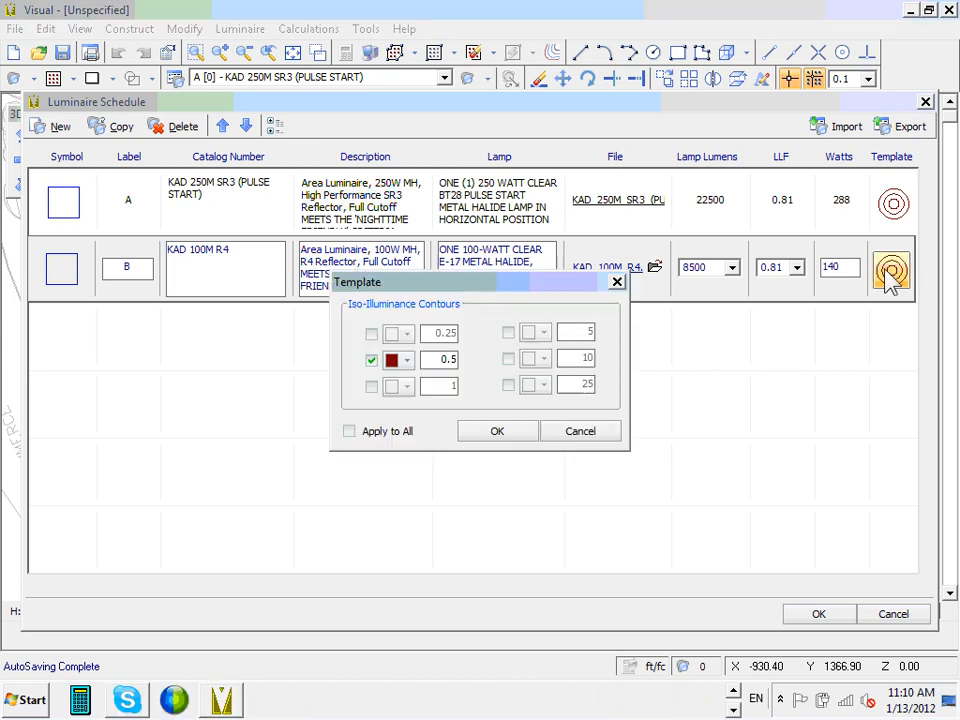
pyautogui.click(520, 437)
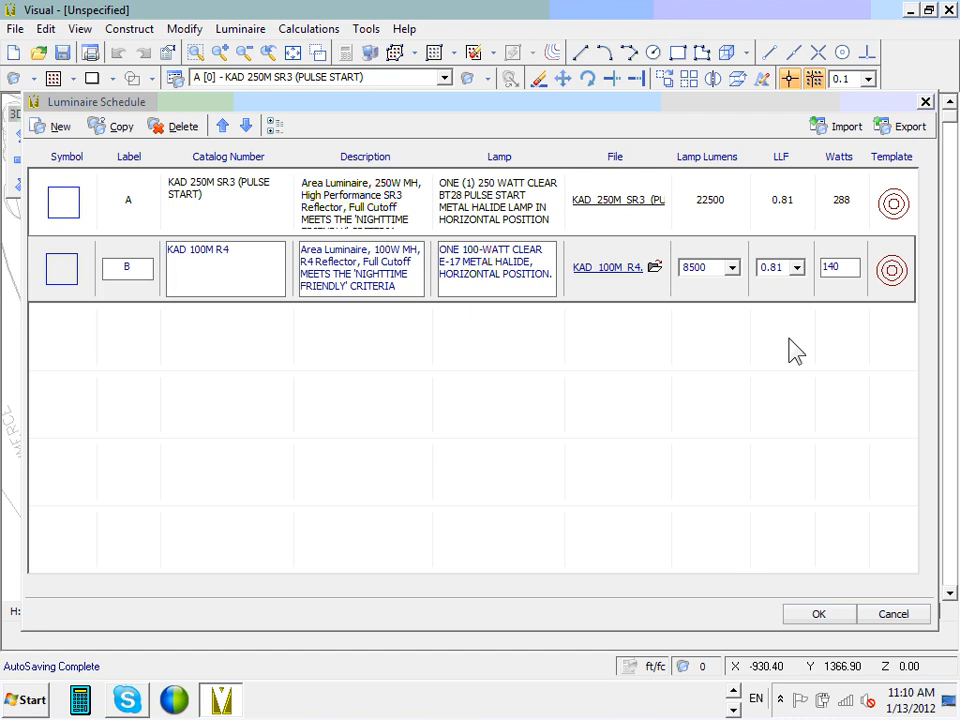
pyautogui.click(808, 616)
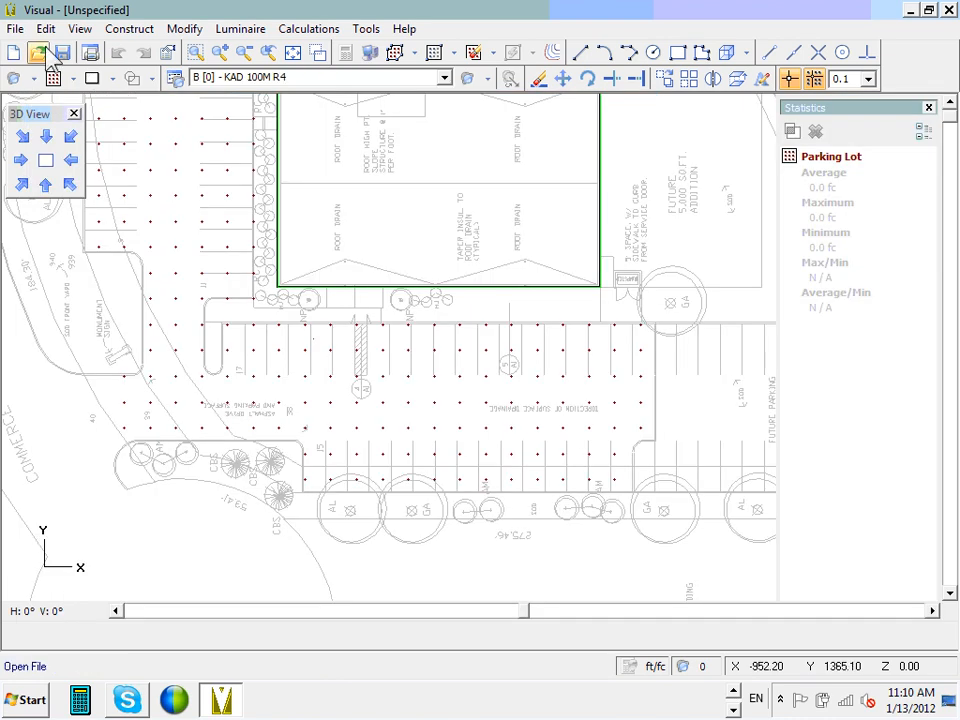
# - Place one KAD 100M R4 luminaire at 30 ft mounting height on the parking lot's lower curb line, at about X -764.3, Y 1212.7
pyautogui.click(444, 78)
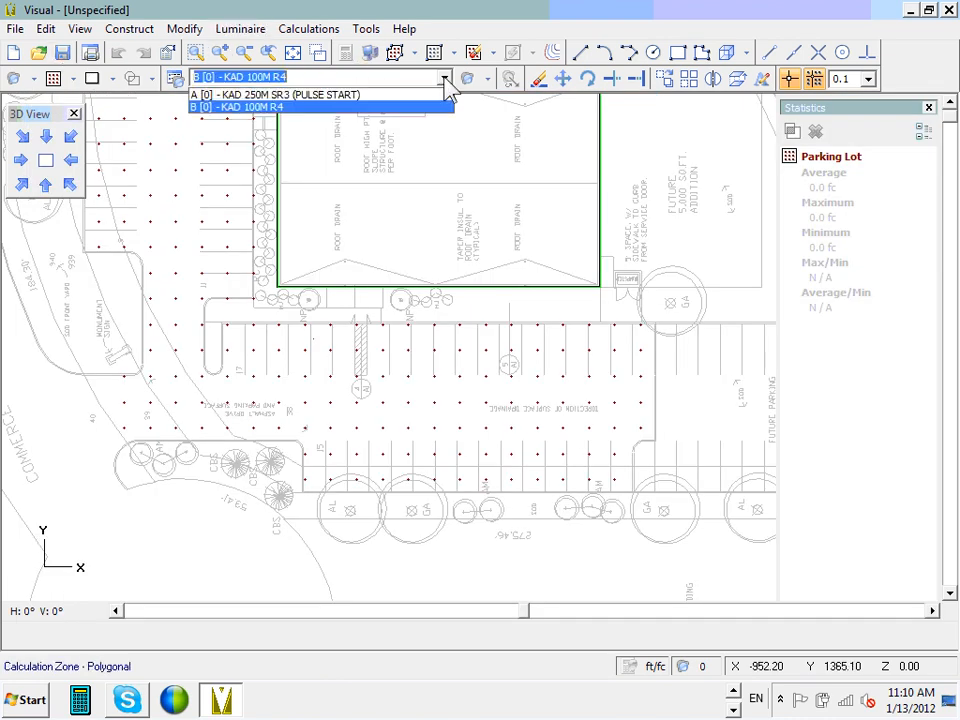
pyautogui.click(445, 80)
pyautogui.click(445, 80)
pyautogui.click(262, 107)
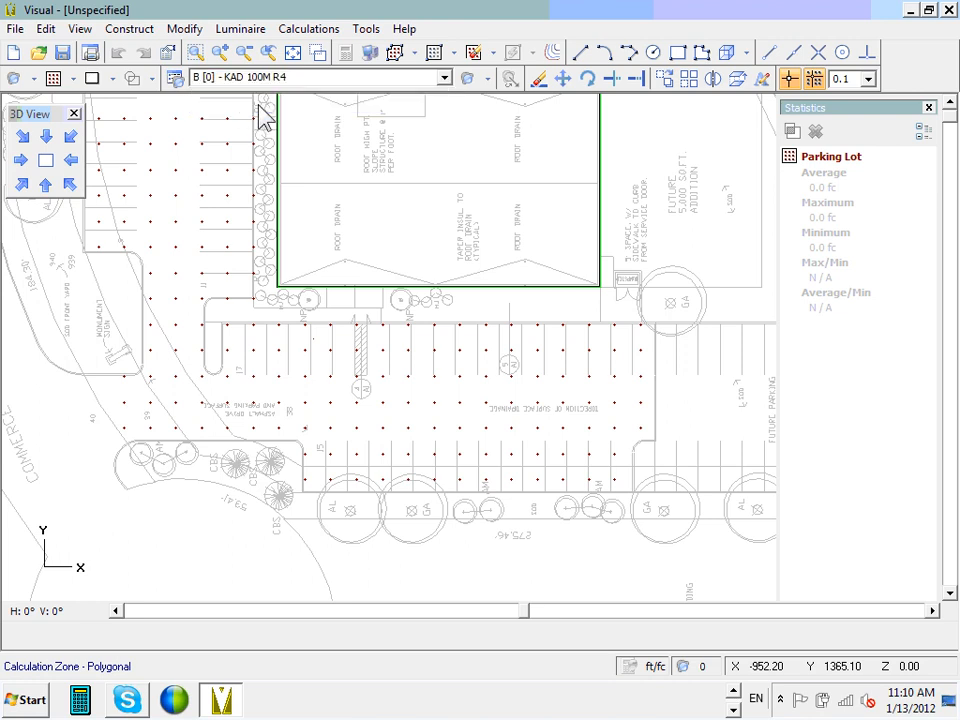
pyautogui.click(466, 78)
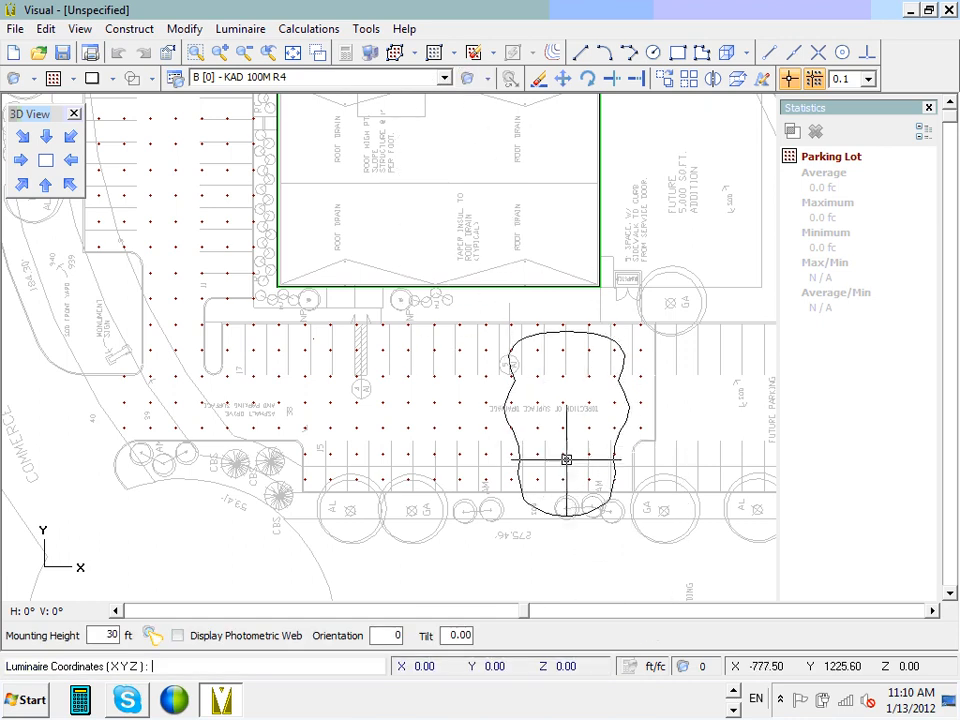
pyautogui.scroll(2, 578, 480)
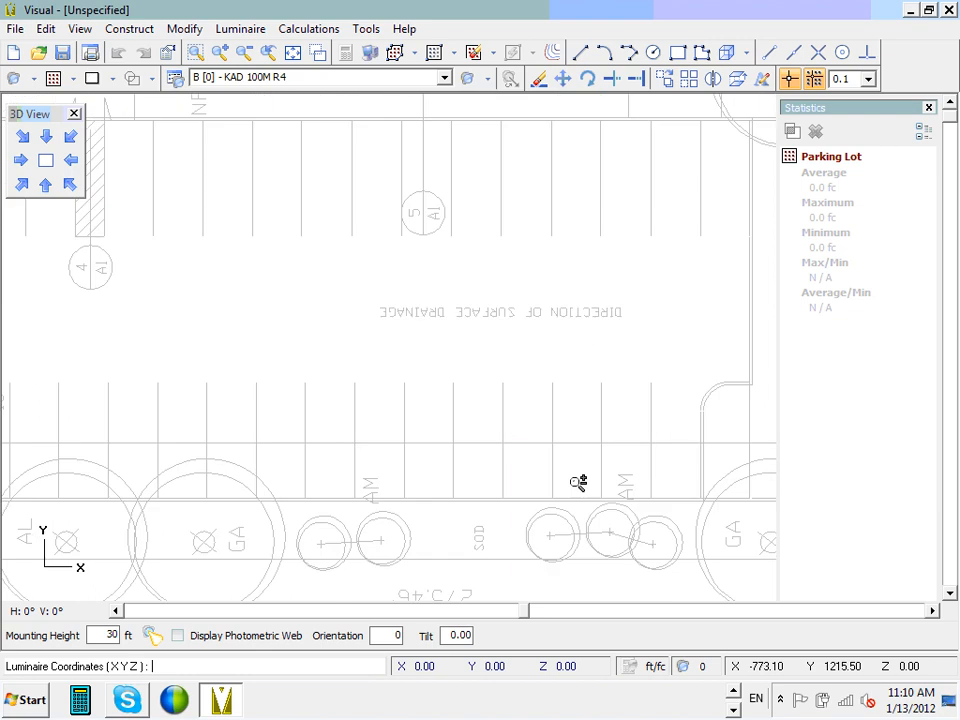
pyautogui.scroll(-2, 574, 482)
pyautogui.scroll(2, 573, 485)
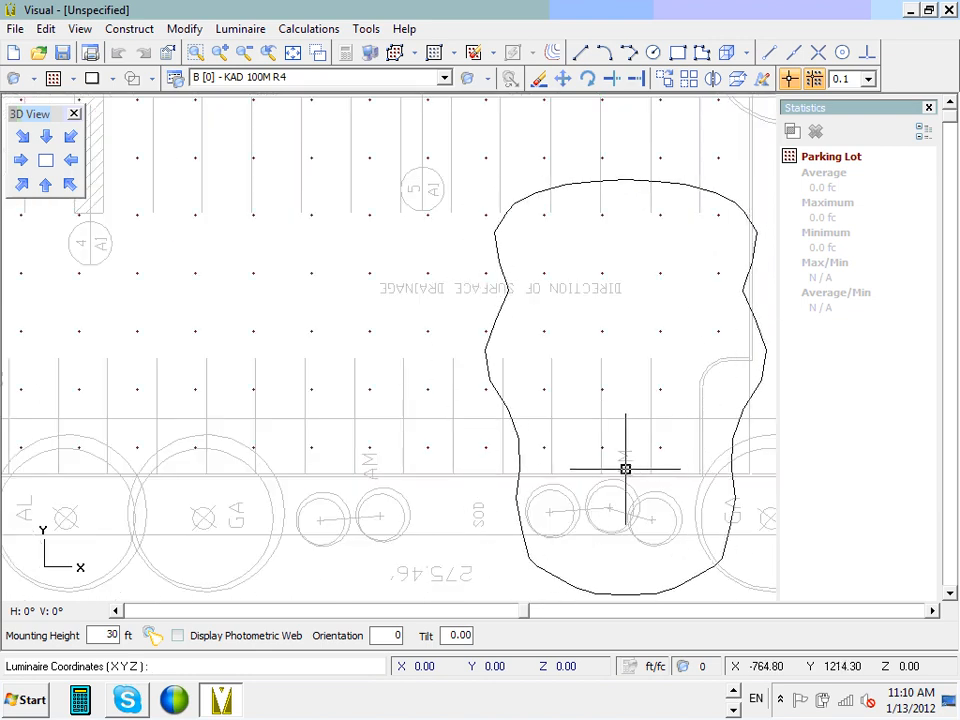
pyautogui.scroll(2, 625, 468)
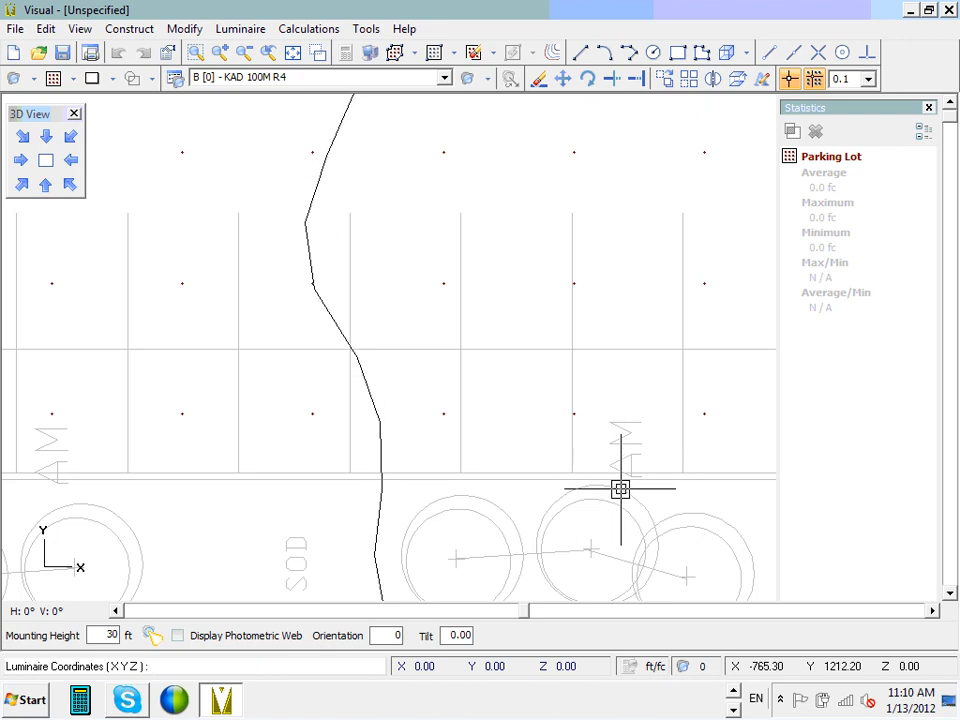
pyautogui.scroll(-2, 618, 454)
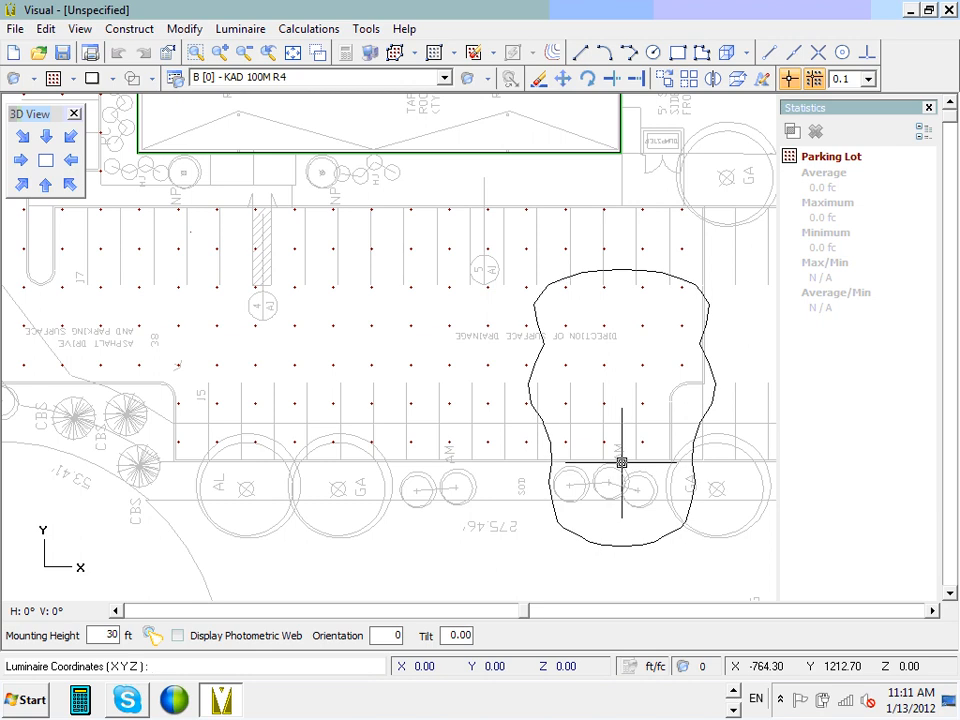
pyautogui.click(621, 461)
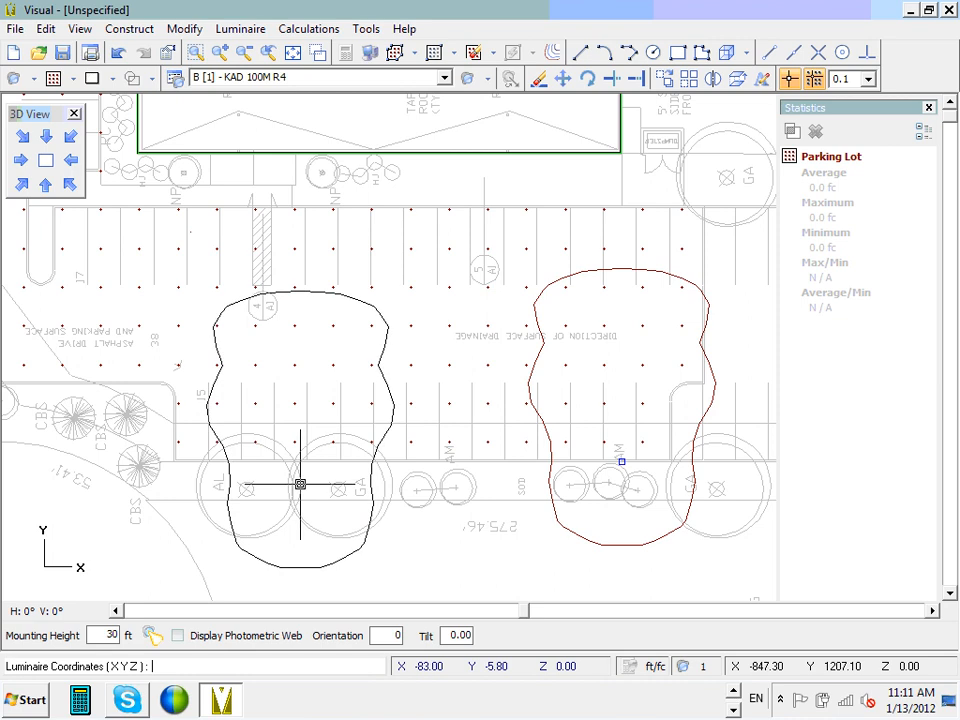
pyautogui.scroll(2, 553, 480)
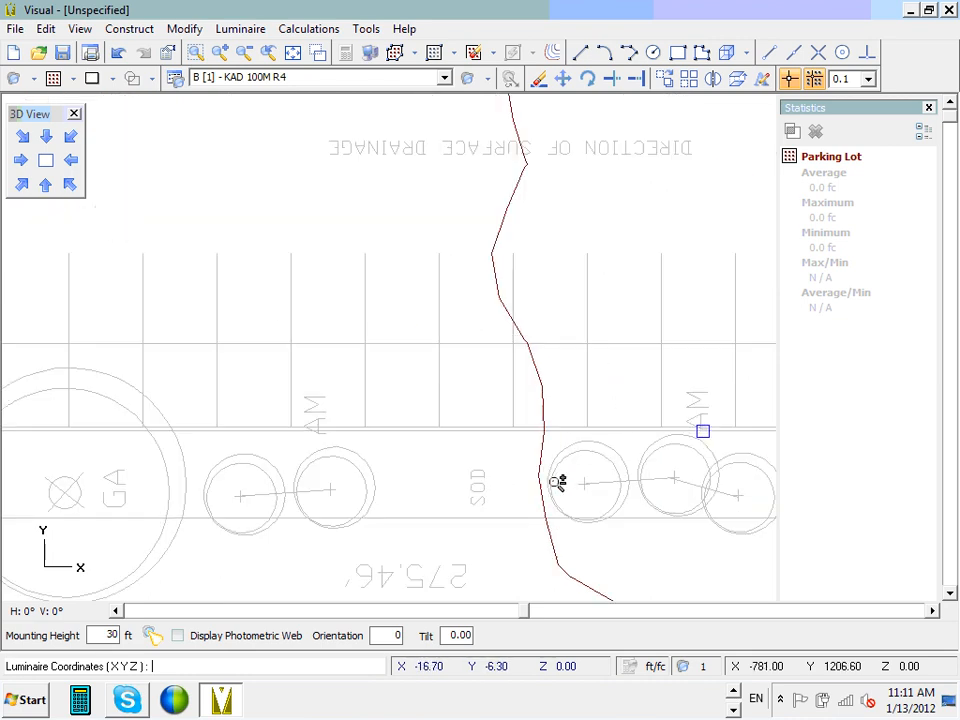
pyautogui.scroll(-2, 555, 465)
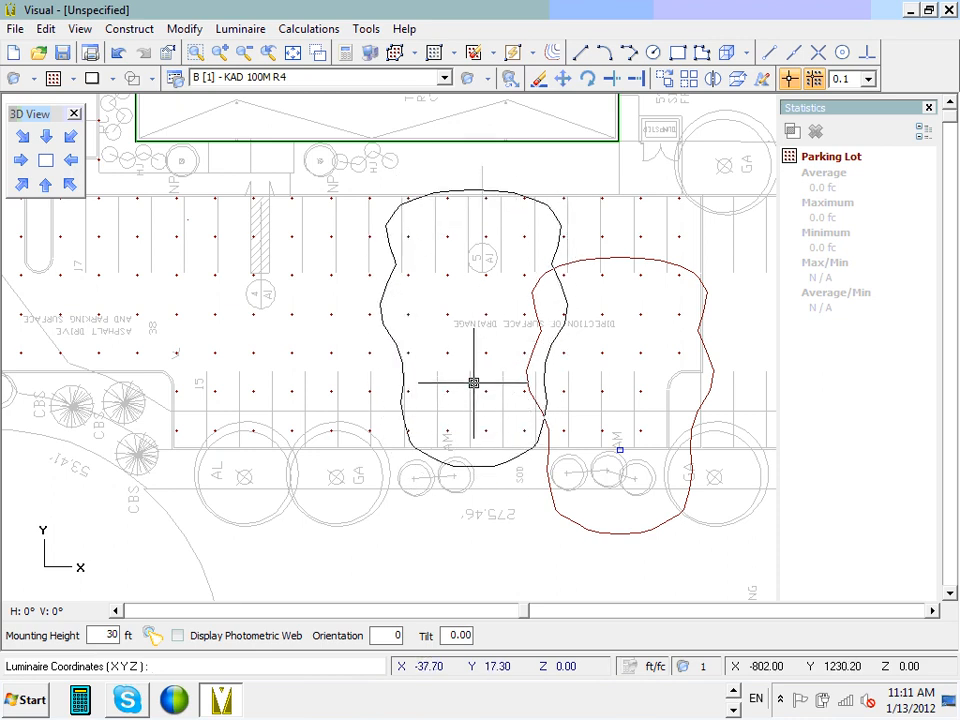
pyautogui.press('Escape')
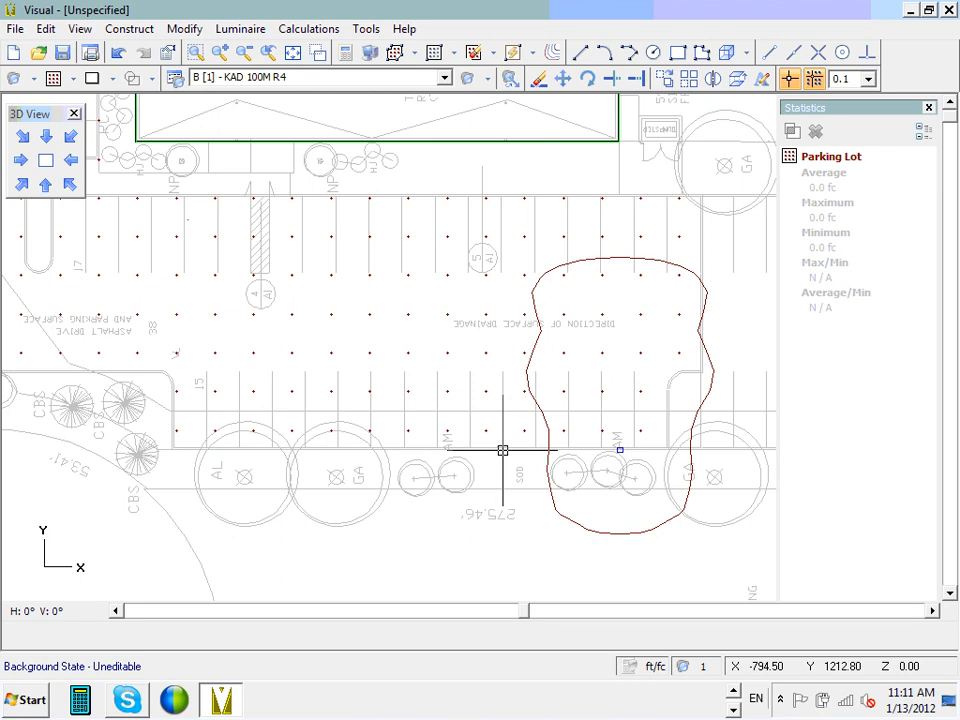
# - Check the iso-illuminance contour template of the KAD 100M R4 luminaire in the luminaire schedule, leaving it unmodified
pyautogui.scroll(-2, 531, 433)
pyautogui.scroll(2, 531, 433)
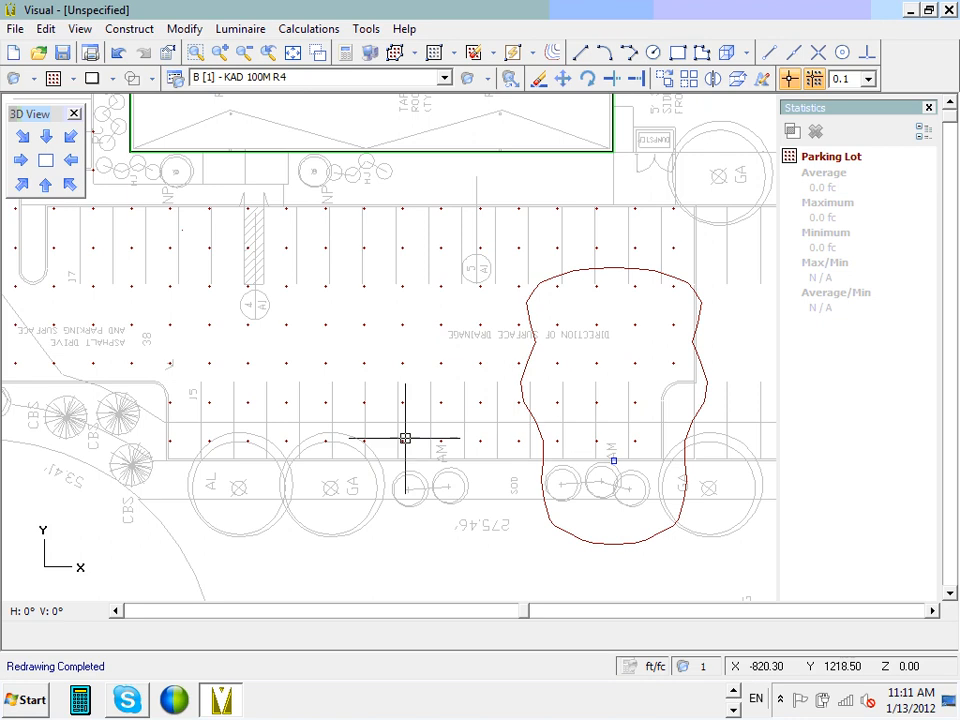
pyautogui.click(176, 80)
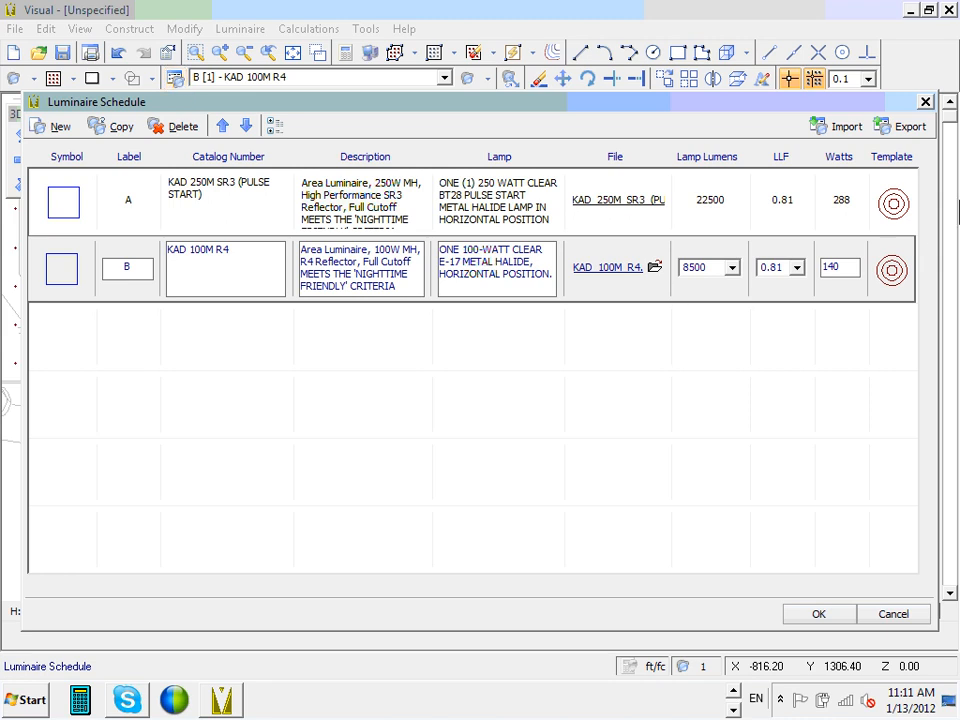
pyautogui.click(891, 275)
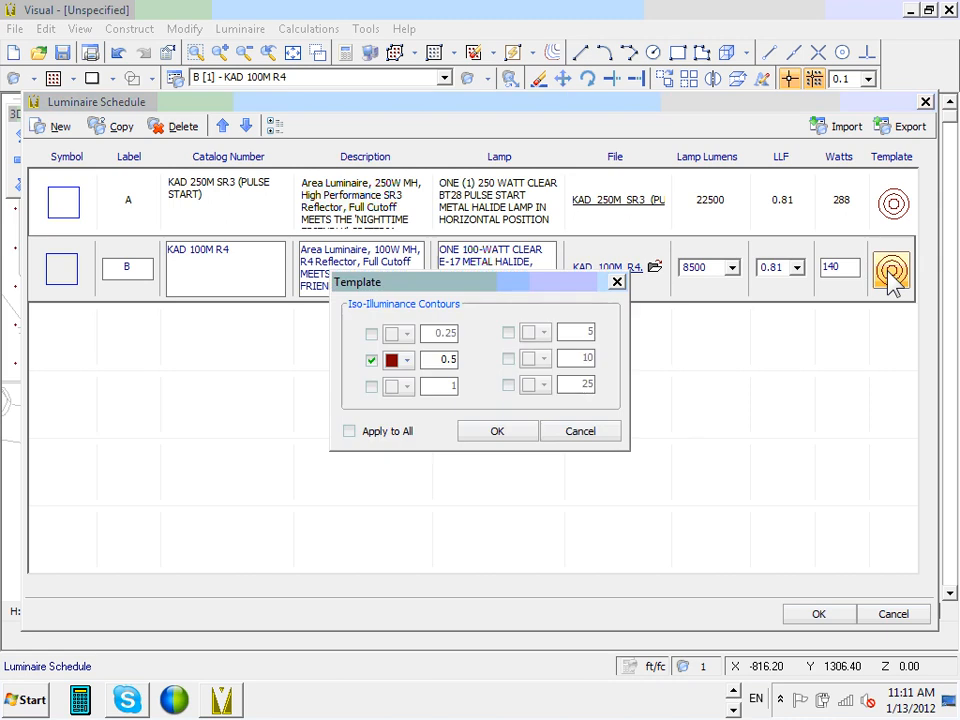
pyautogui.click(606, 434)
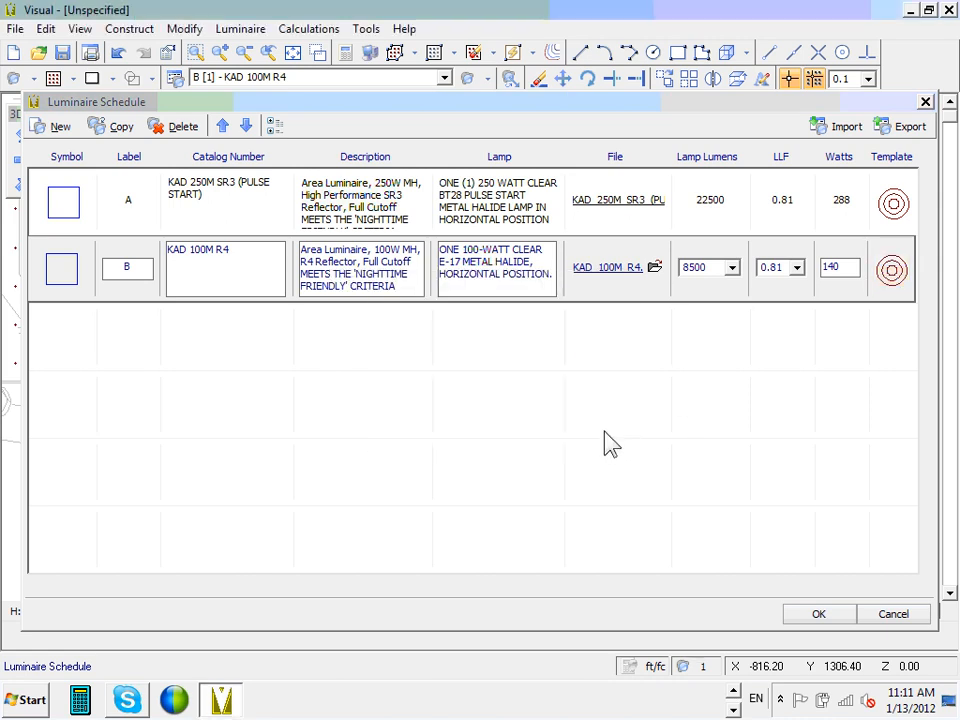
# - Give the KAD 100M R4 luminaire's symbol a Single configuration with Pole mounting
pyautogui.click(70, 272)
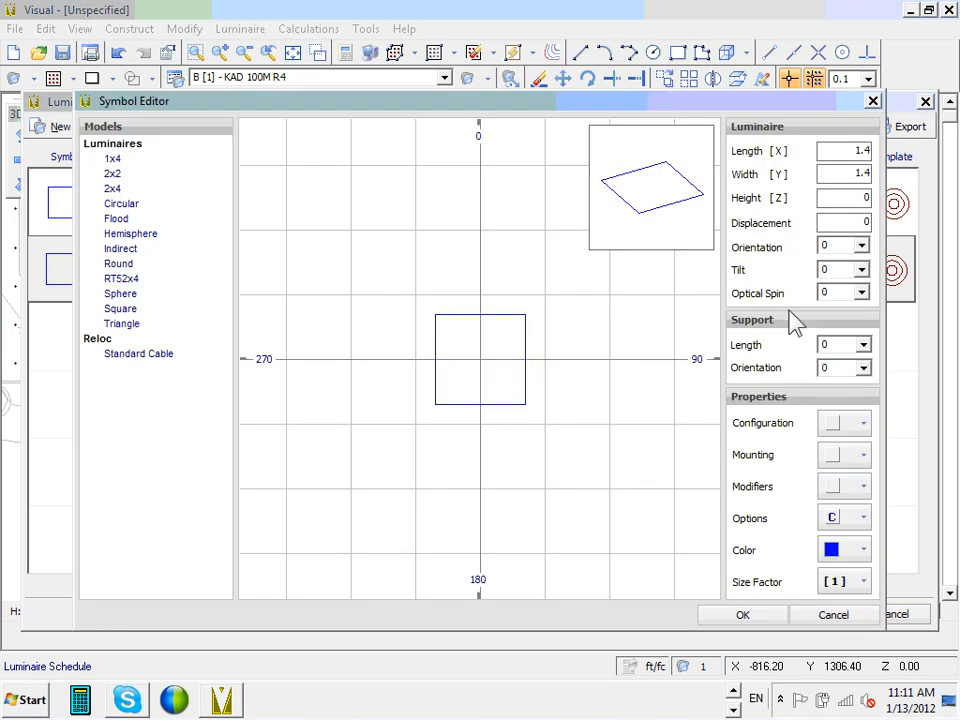
pyautogui.moveTo(818, 113); pyautogui.dragTo(813, 51)
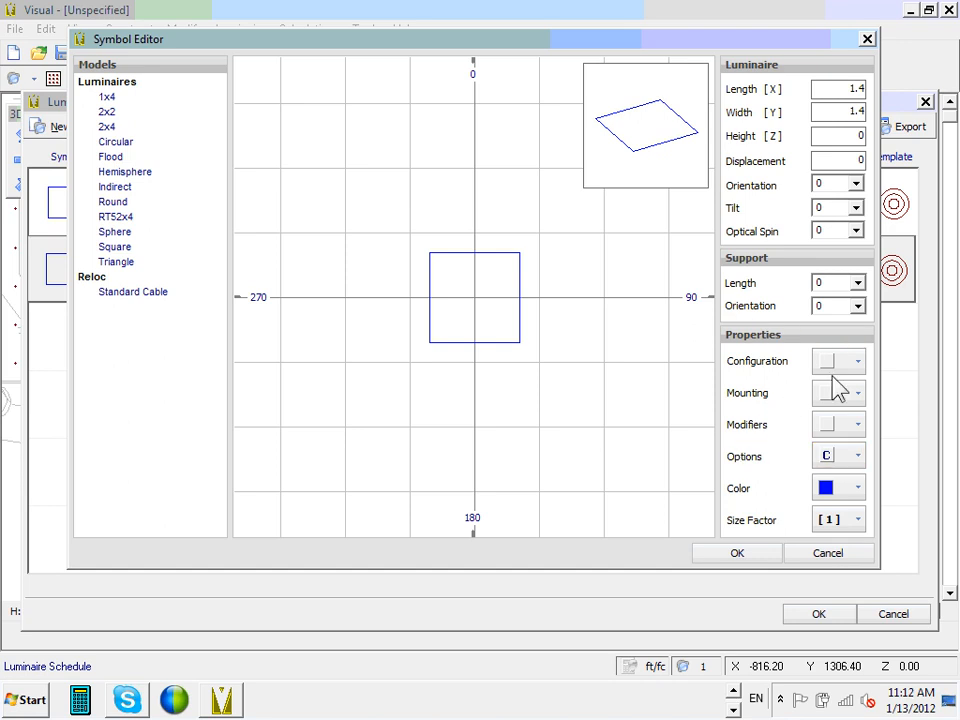
pyautogui.click(859, 365)
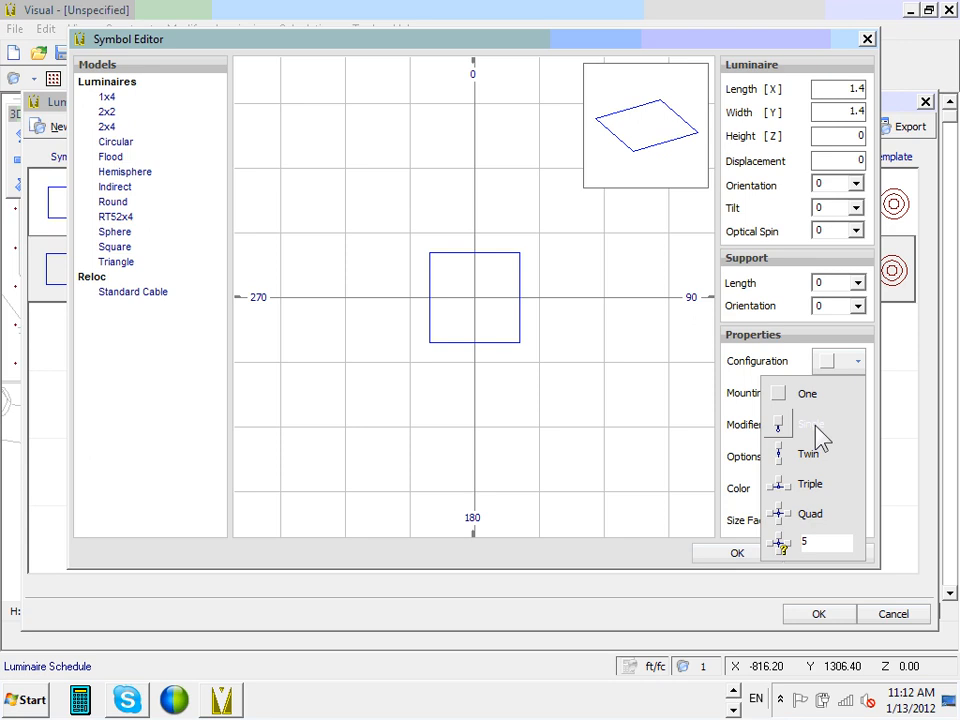
pyautogui.click(815, 426)
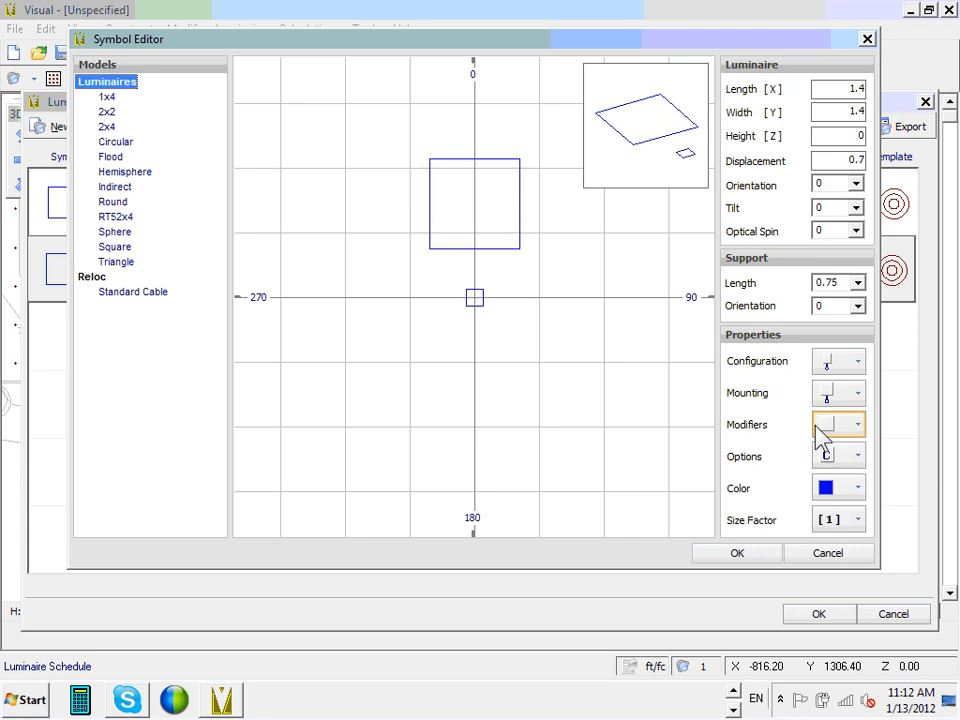
pyautogui.click(859, 400)
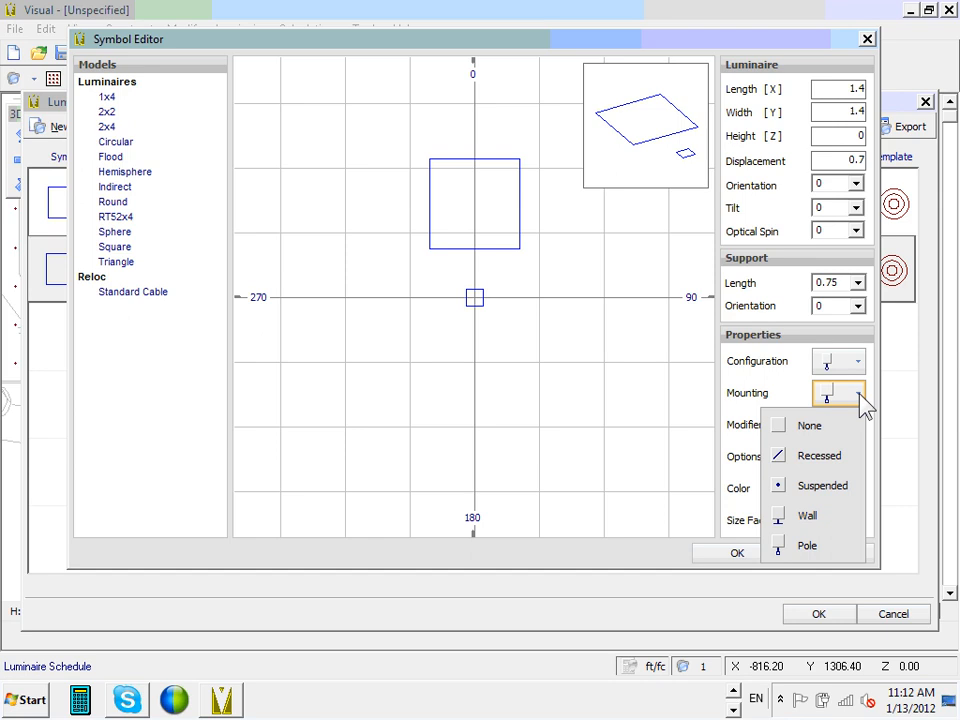
pyautogui.click(813, 552)
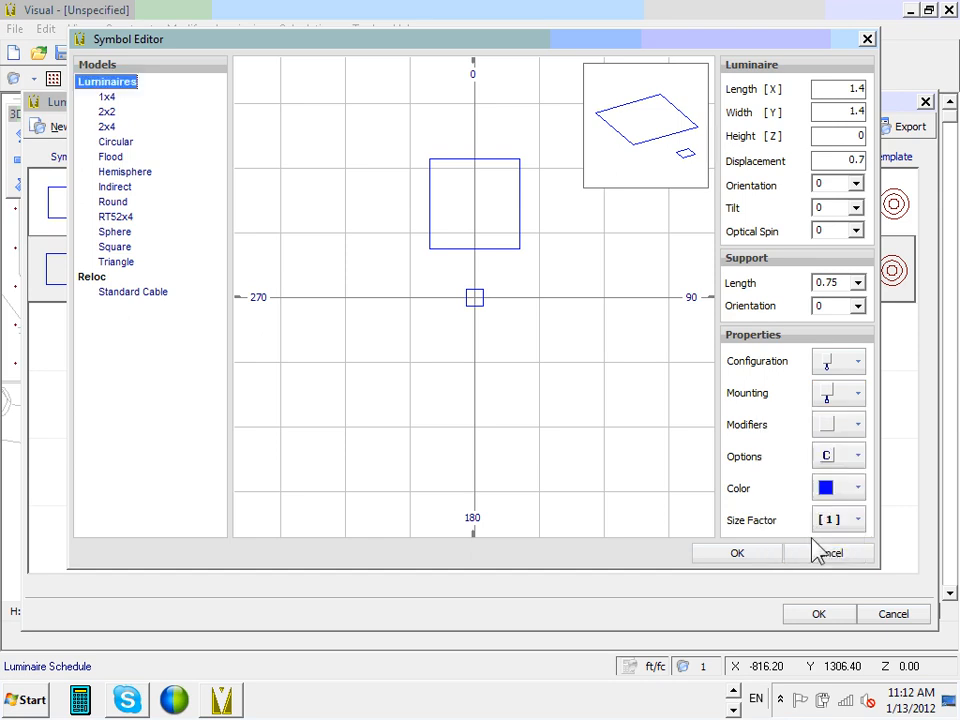
# - Choose None as the luminaire symbol's modifier and keep Single as its configuration
pyautogui.click(857, 428)
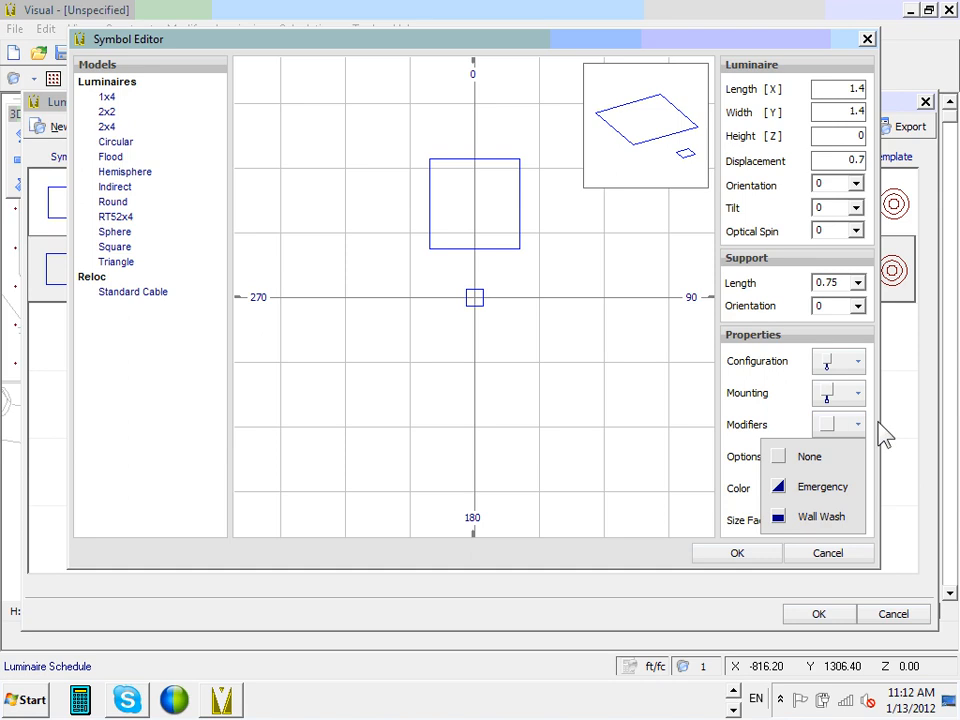
pyautogui.click(834, 458)
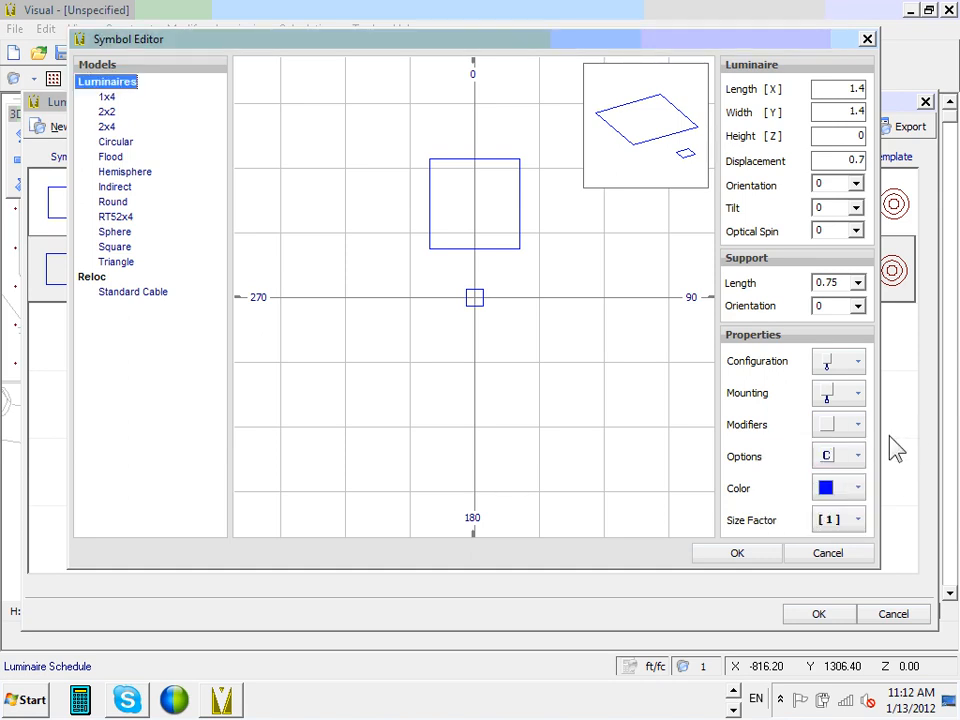
pyautogui.click(857, 363)
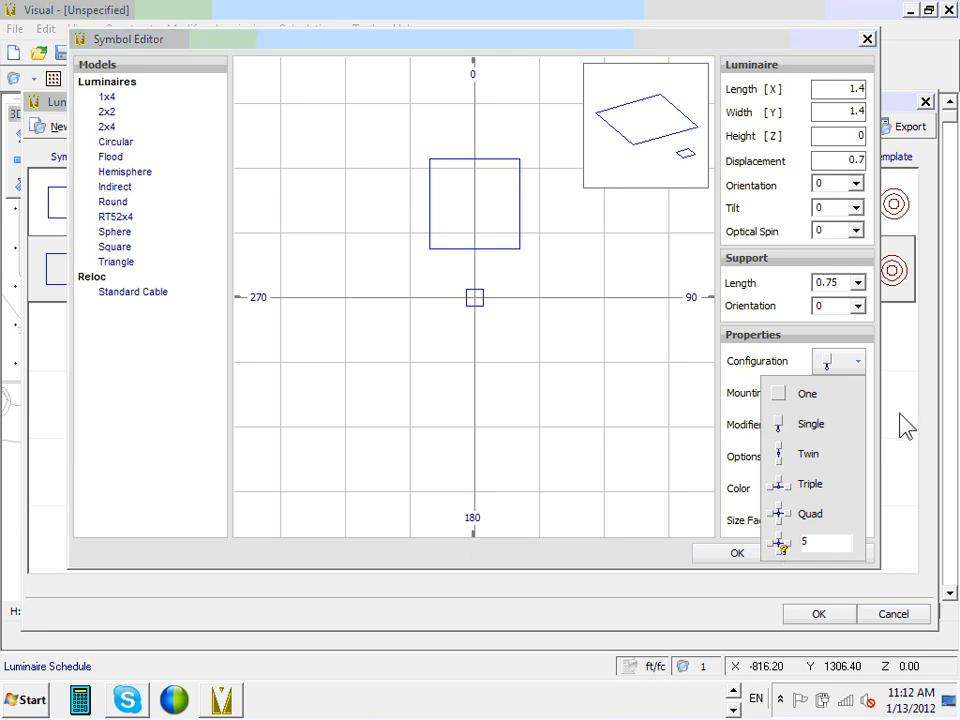
pyautogui.click(810, 428)
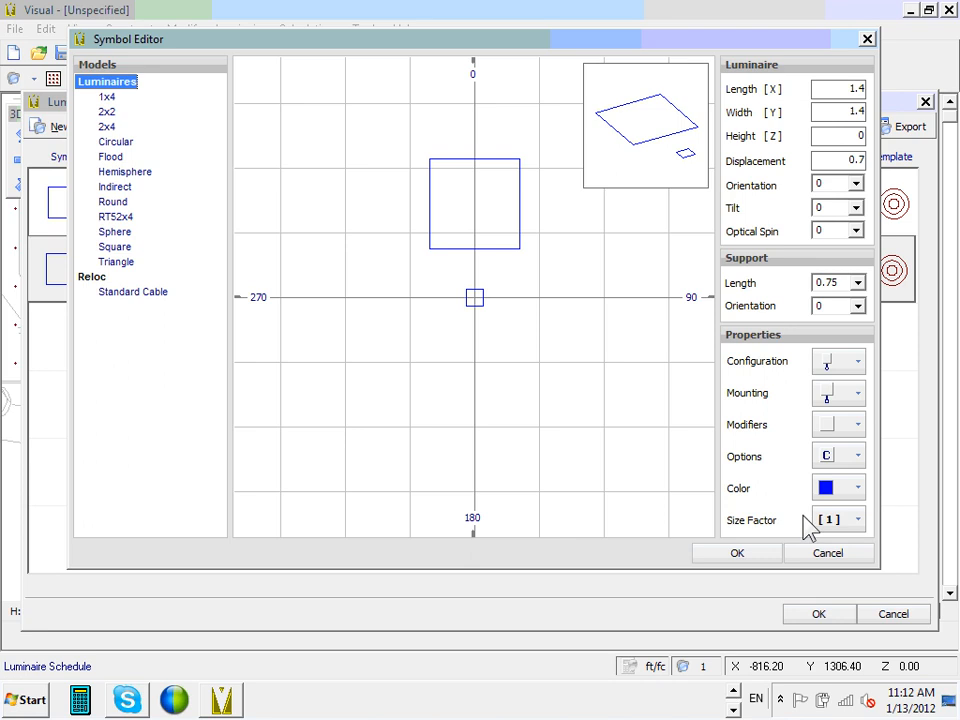
# - Set the luminaire symbol's size factor to 3 and its color to blue
pyautogui.click(858, 521)
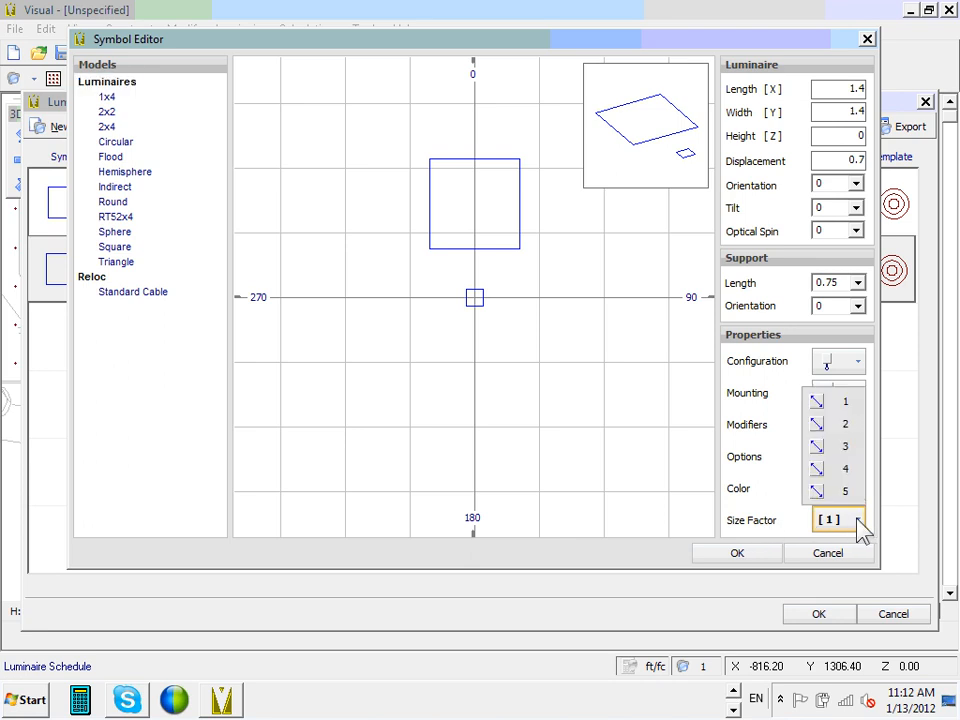
pyautogui.click(846, 450)
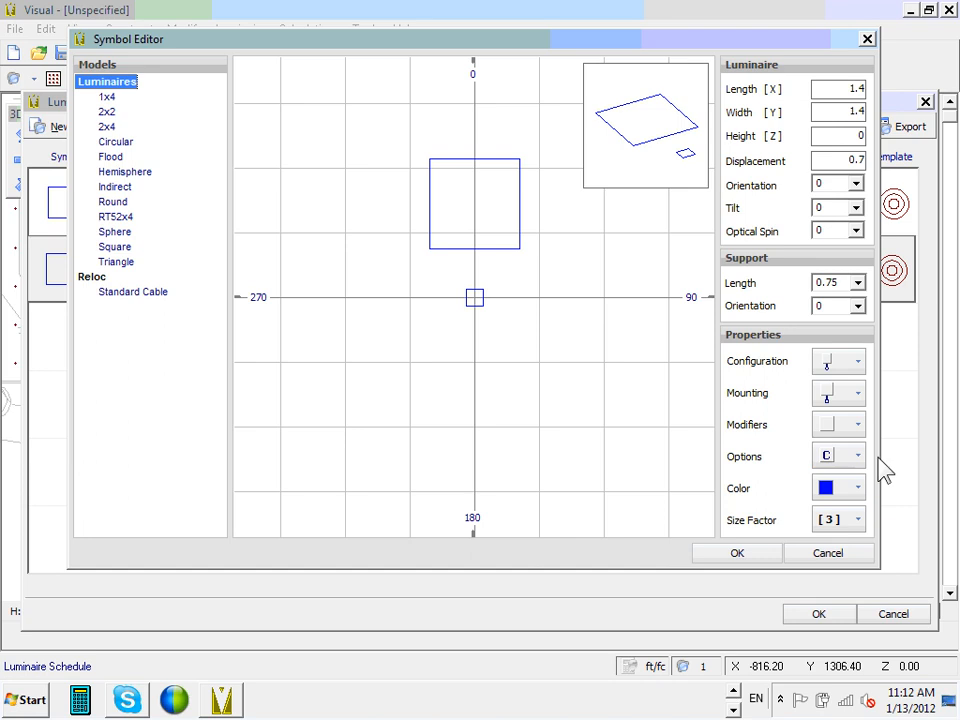
pyautogui.click(858, 489)
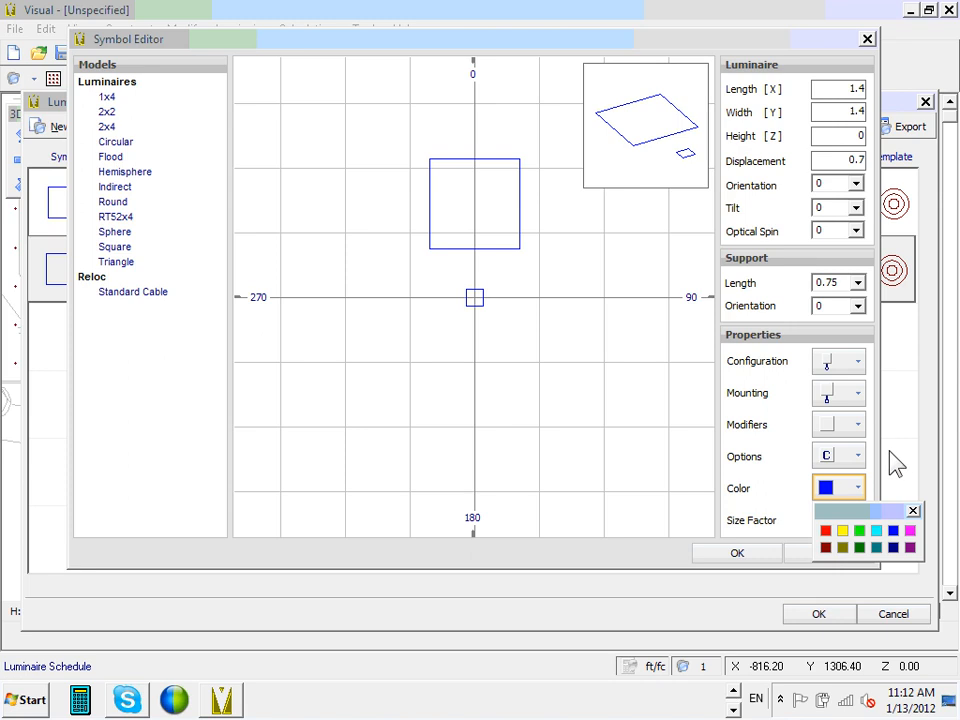
pyautogui.click(893, 533)
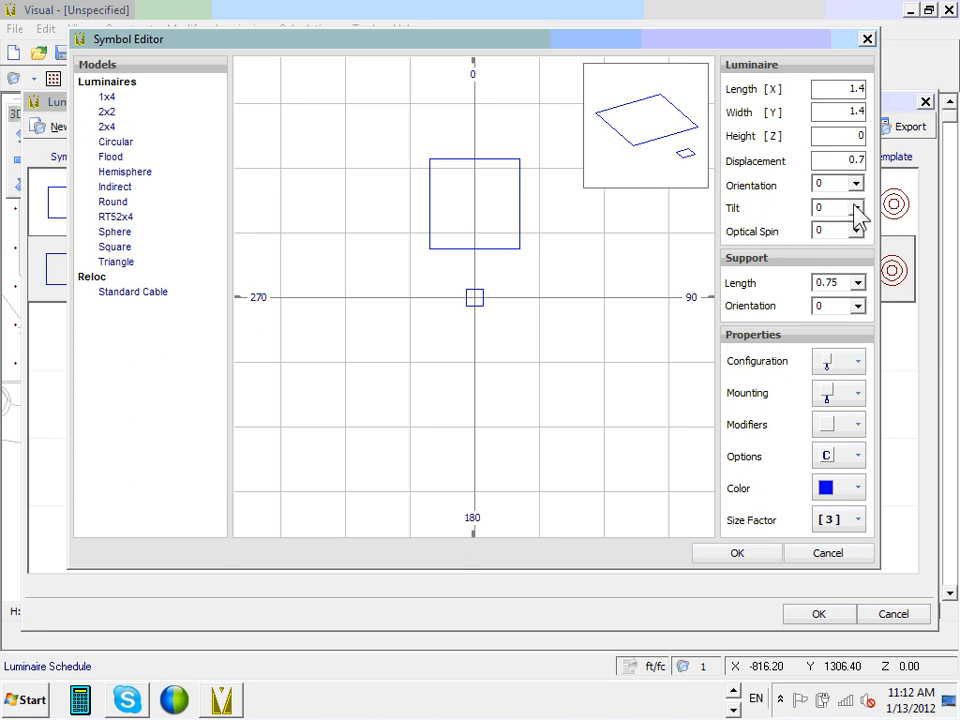
pyautogui.click(856, 185)
pyautogui.click(856, 190)
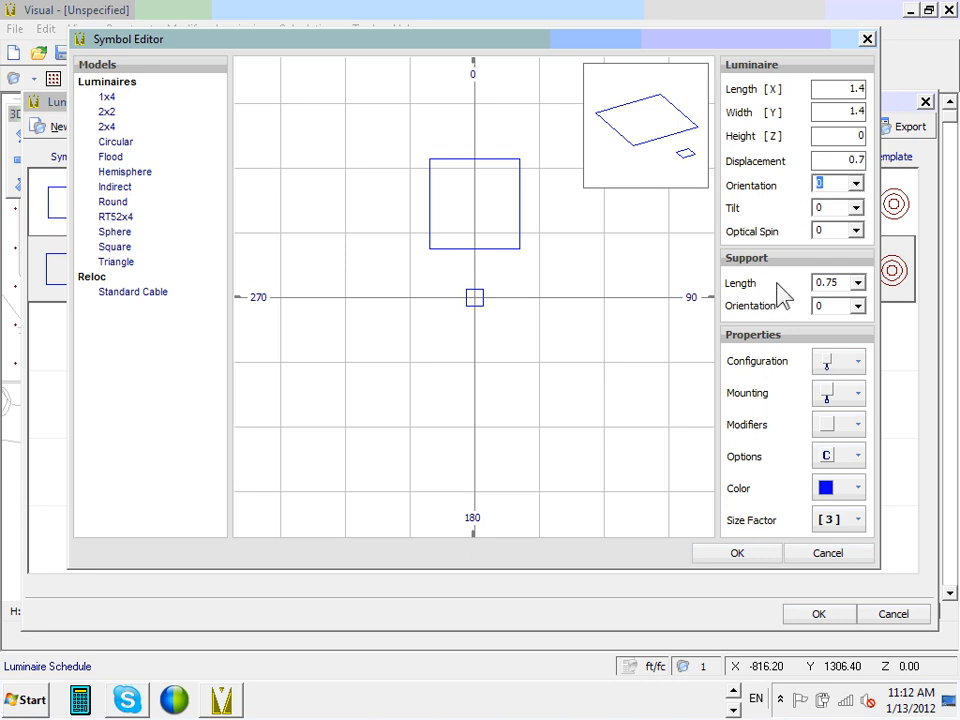
pyautogui.click(857, 306)
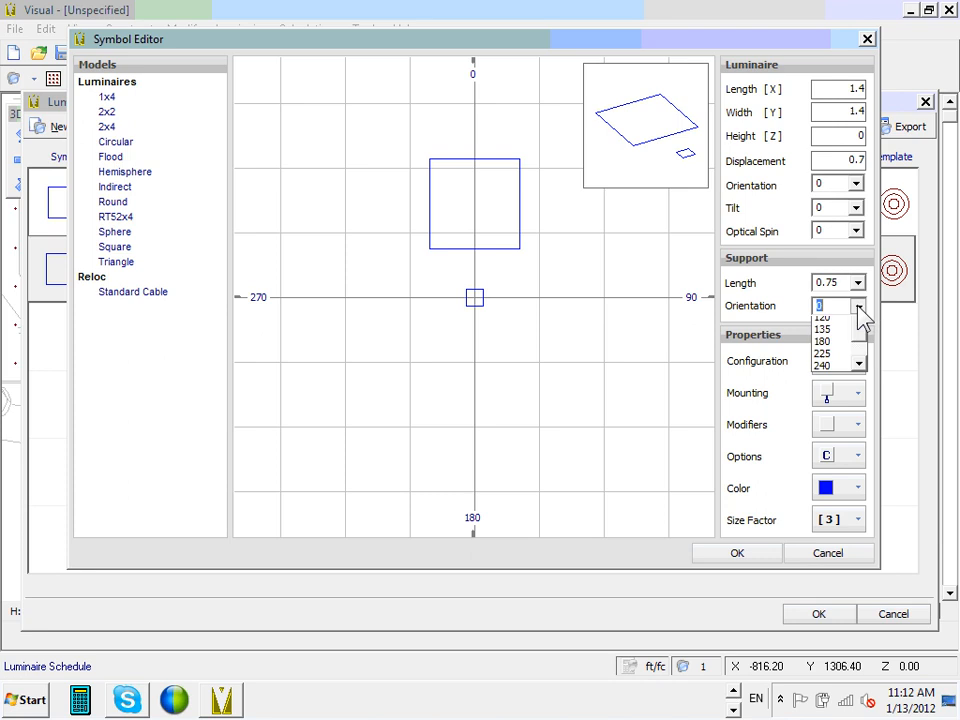
pyautogui.click(857, 306)
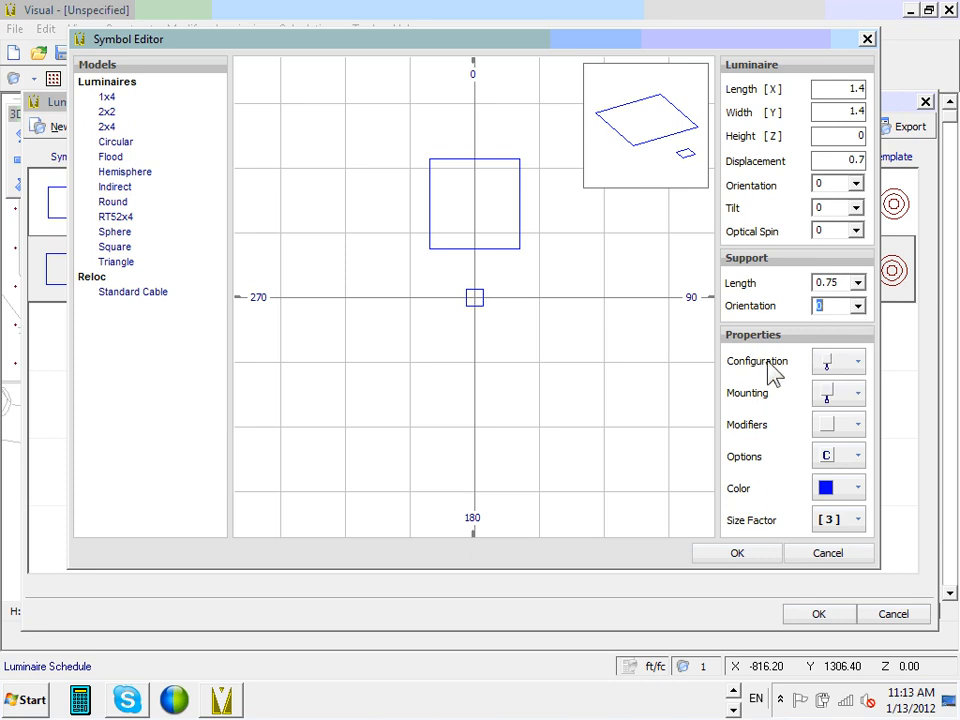
# - Reselect the Single configuration and Pole mounting for the luminaire symbol
pyautogui.click(848, 366)
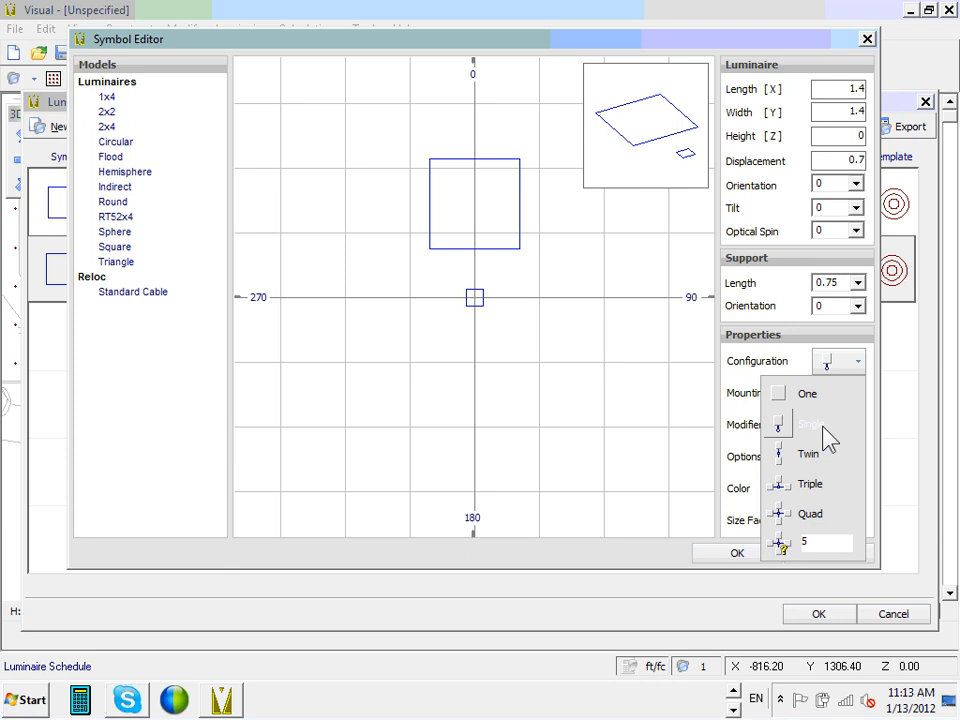
pyautogui.click(822, 426)
pyautogui.click(858, 398)
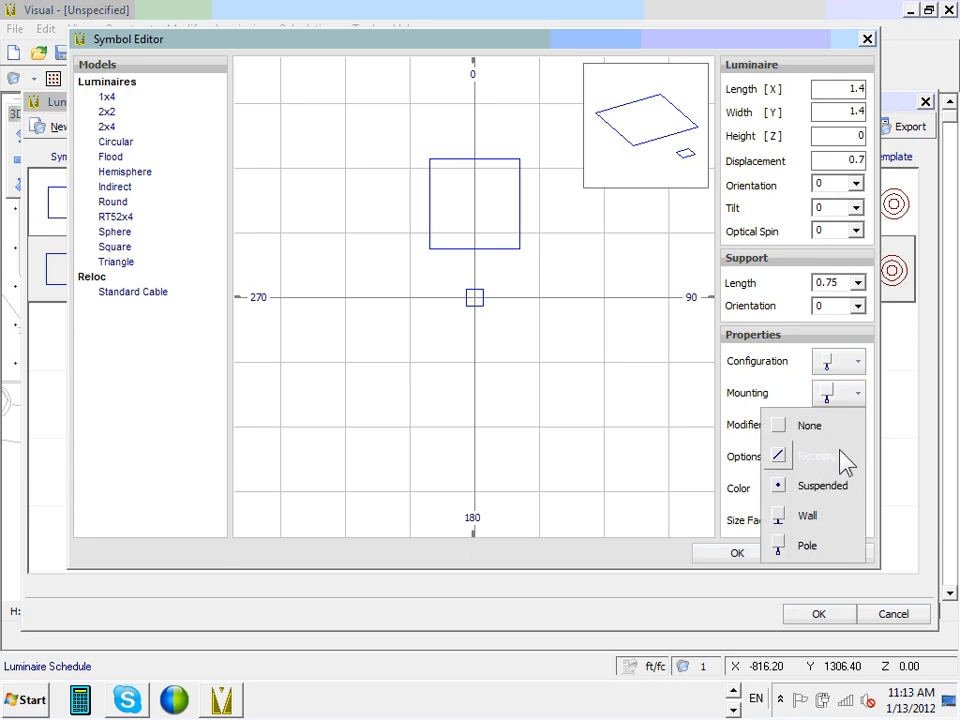
pyautogui.click(815, 553)
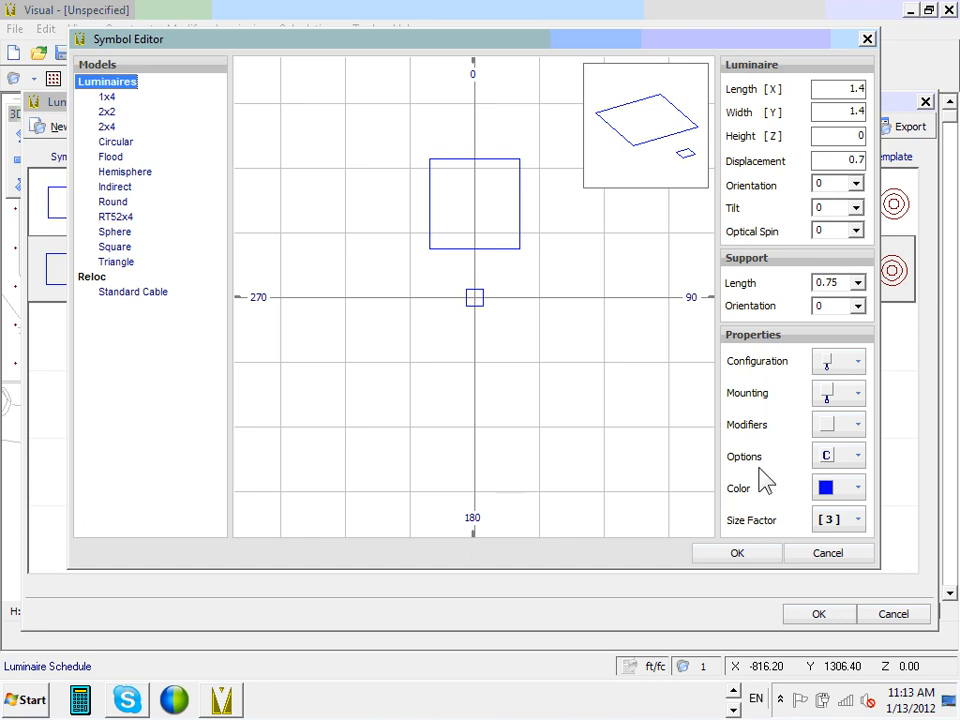
# - Accept the KAD 100M R4 luminaire's symbol changes and close the Luminaire Schedule
pyautogui.click(740, 555)
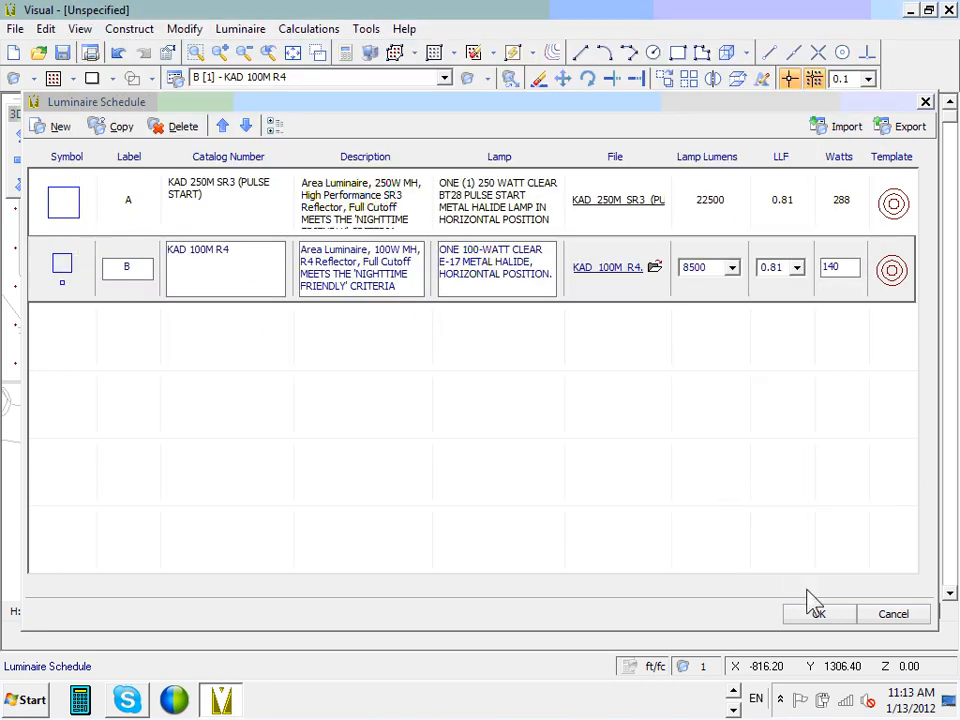
pyautogui.click(822, 614)
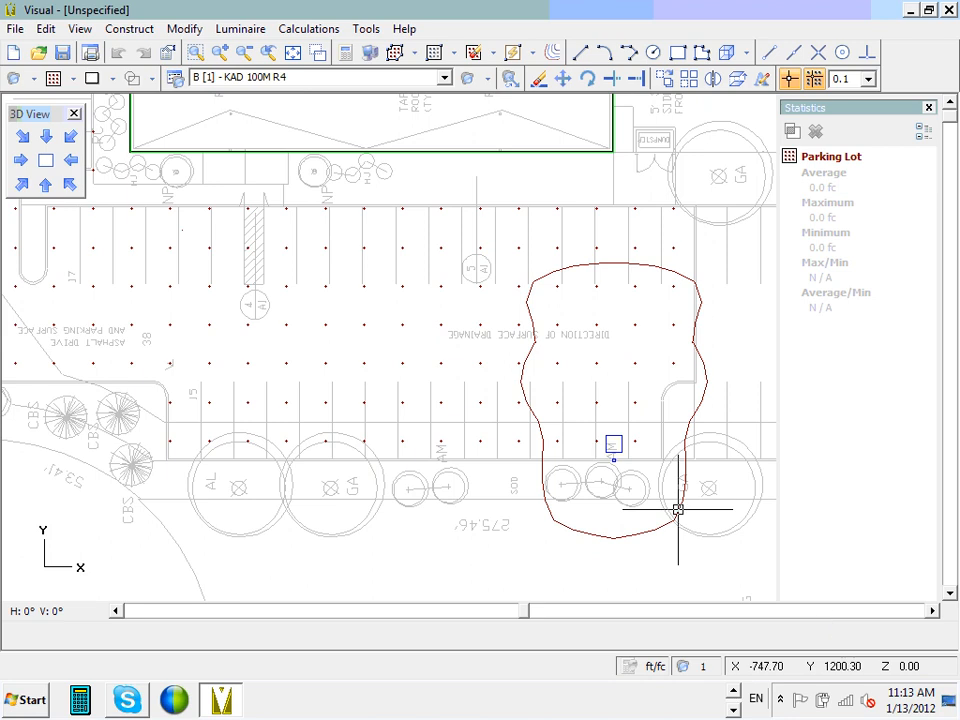
# - Move the placed KAD 100M R4 luminaire about 1.7 ft straight south, so its pole sits beyond the parking lot edge
pyautogui.scroll(4, 608, 470)
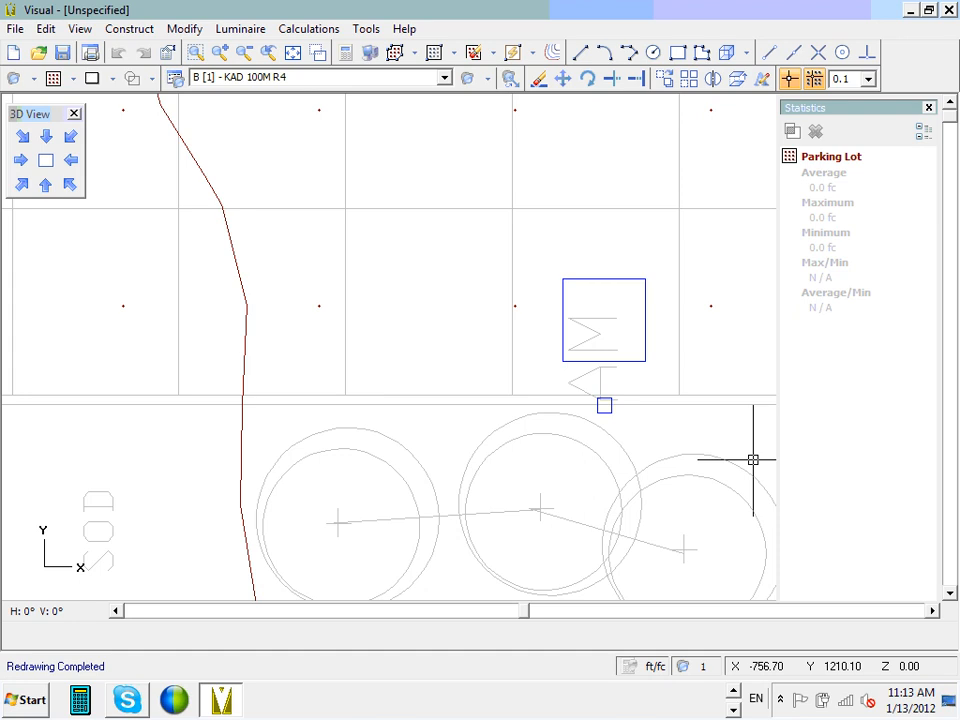
pyautogui.click(563, 80)
pyautogui.click(548, 257)
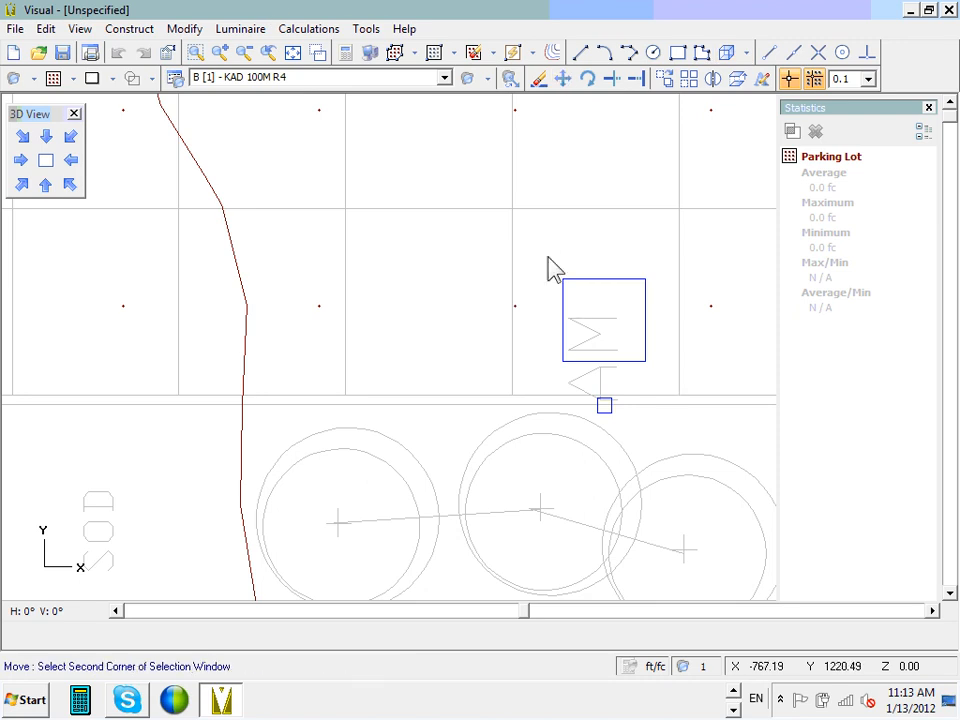
pyautogui.click(662, 458)
pyautogui.press('Return')
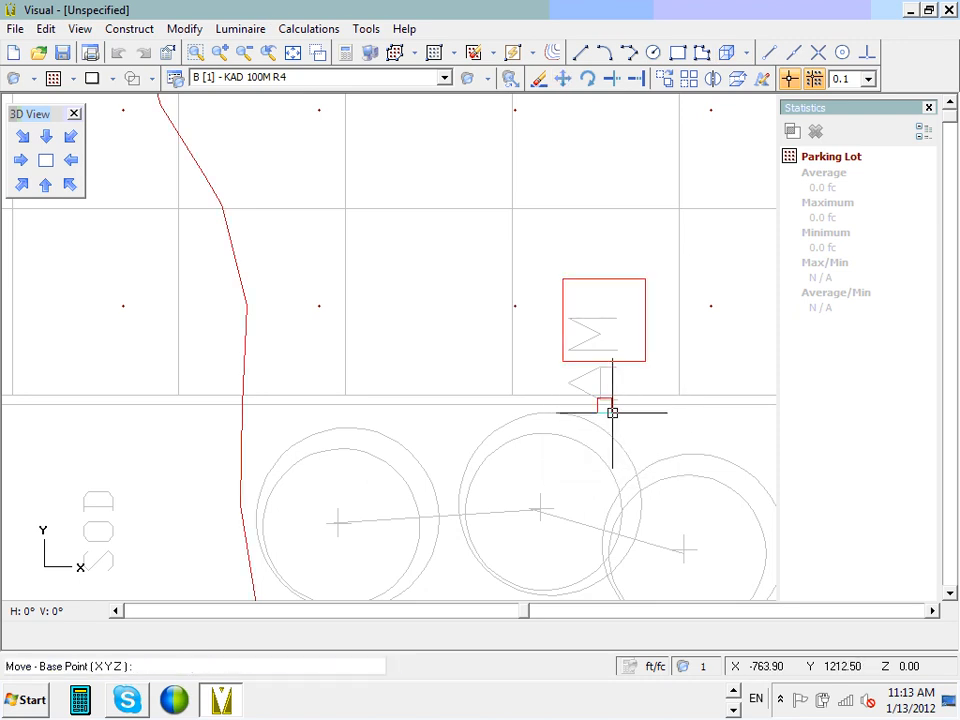
pyautogui.click(604, 406)
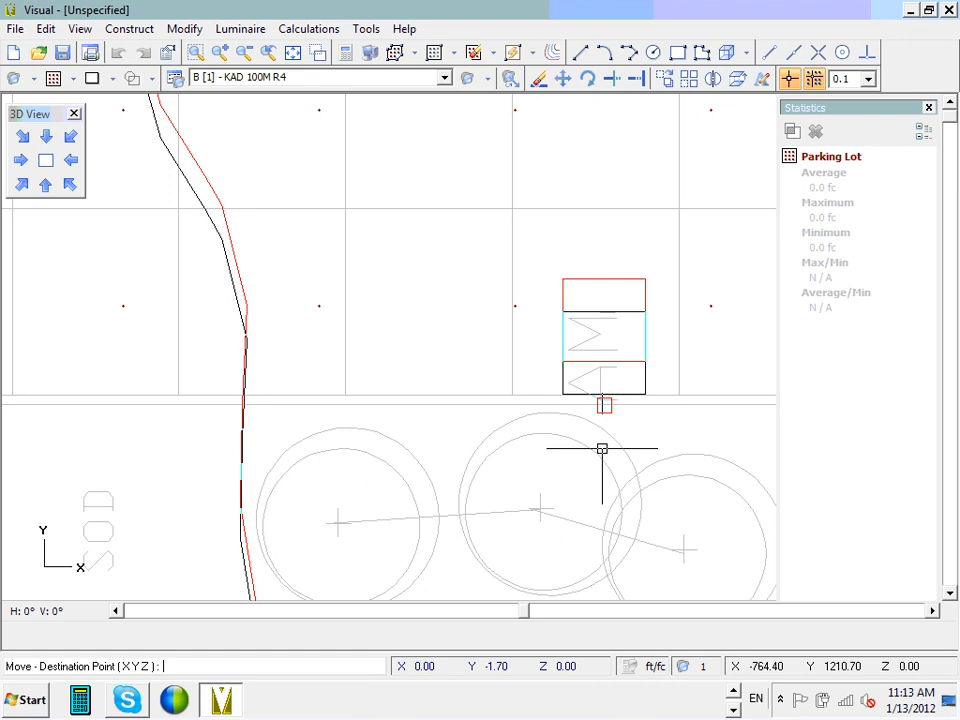
pyautogui.click(602, 449)
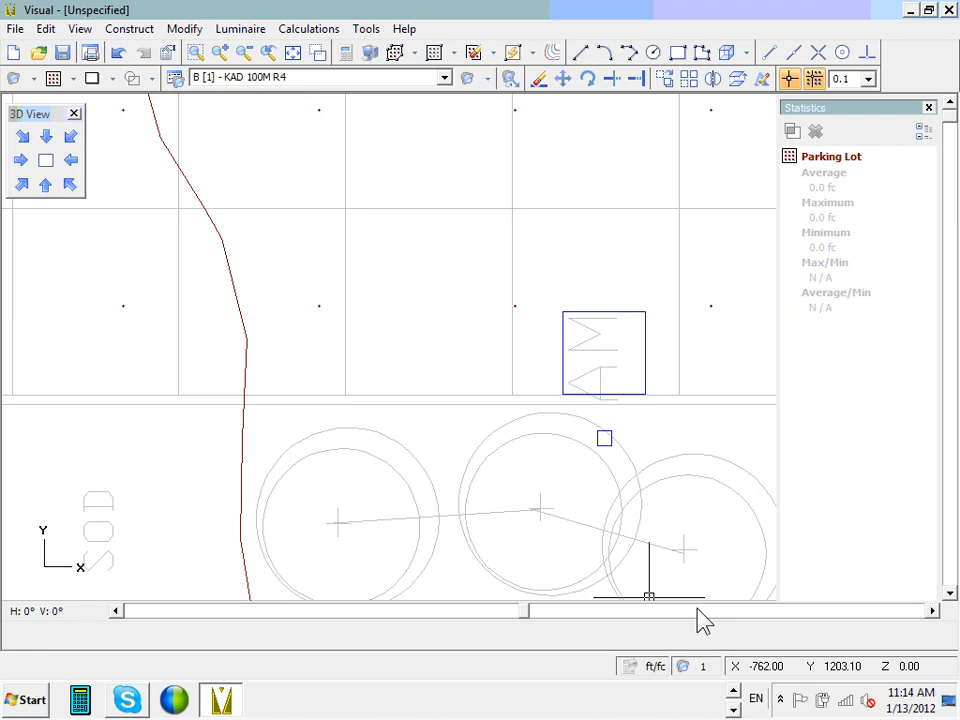
# - Erase the KAD 100M R4 luminaire at the south edge of the parking lot
pyautogui.scroll(-3, 559, 533)
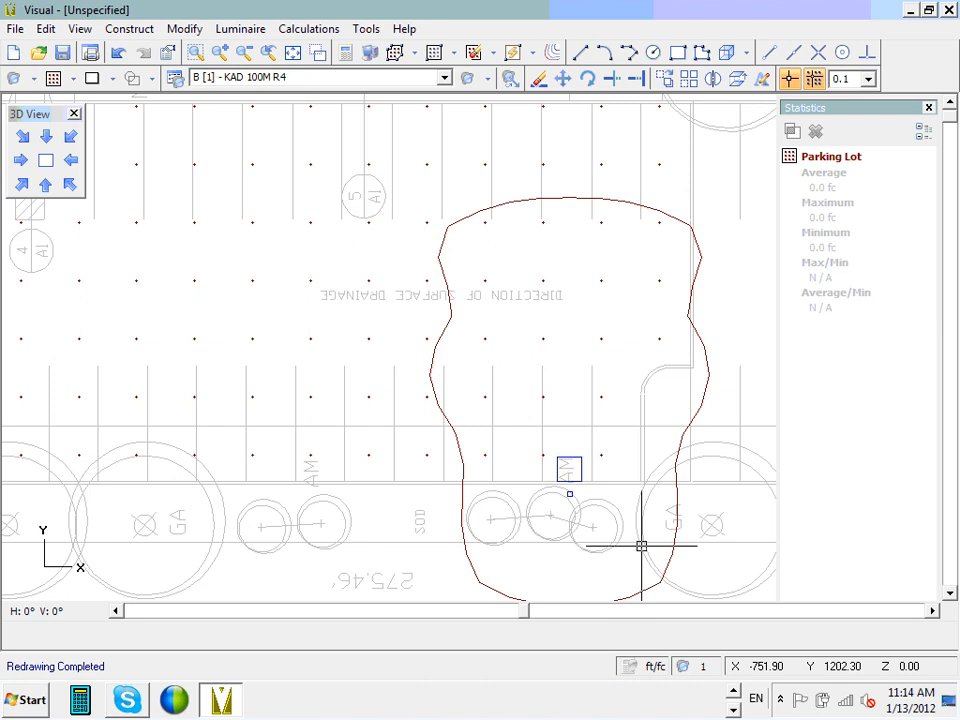
pyautogui.click(540, 79)
pyautogui.click(525, 380)
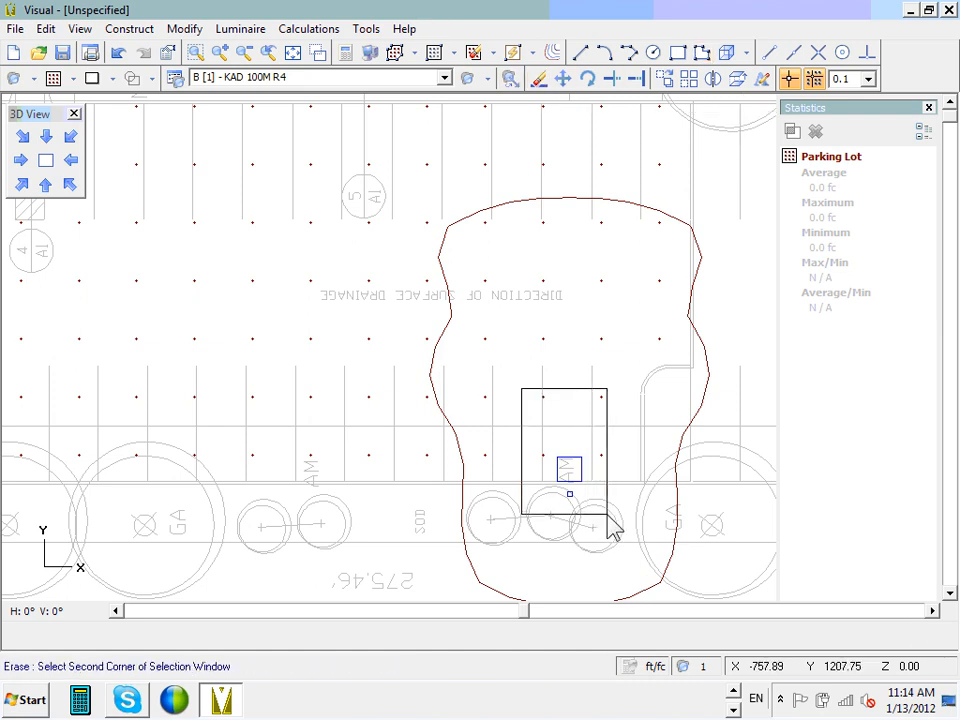
pyautogui.click(608, 520)
pyautogui.press('Return')
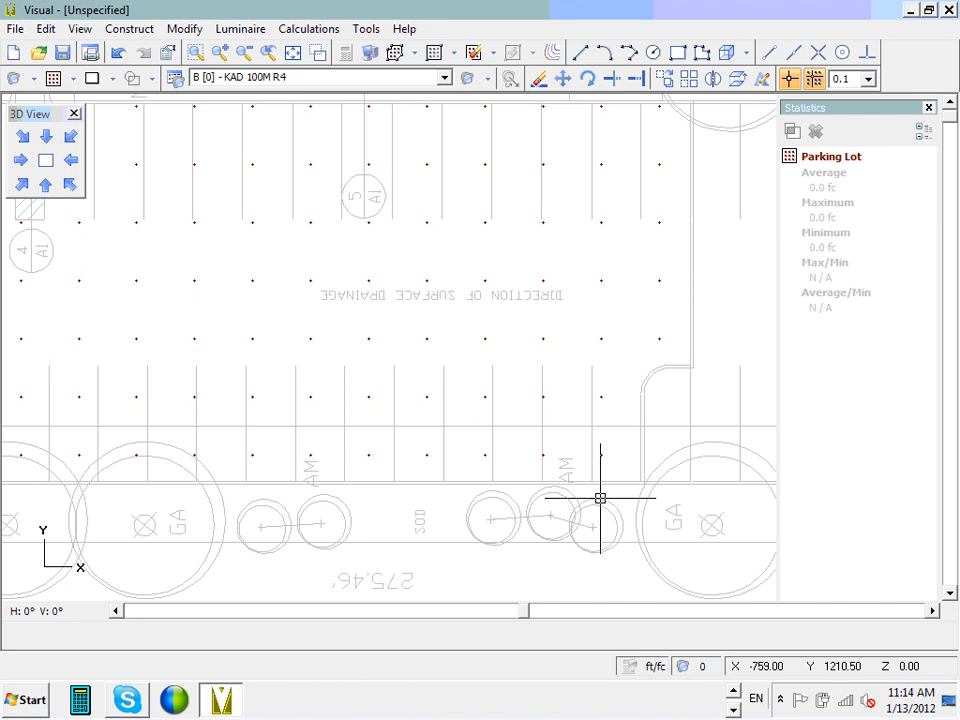
# - Place a KAD 100M R4 luminaire at 30 ft mounting height on the lot's south edge, at about X -764.7, Y 1213.0
pyautogui.scroll(-5, 437, 403)
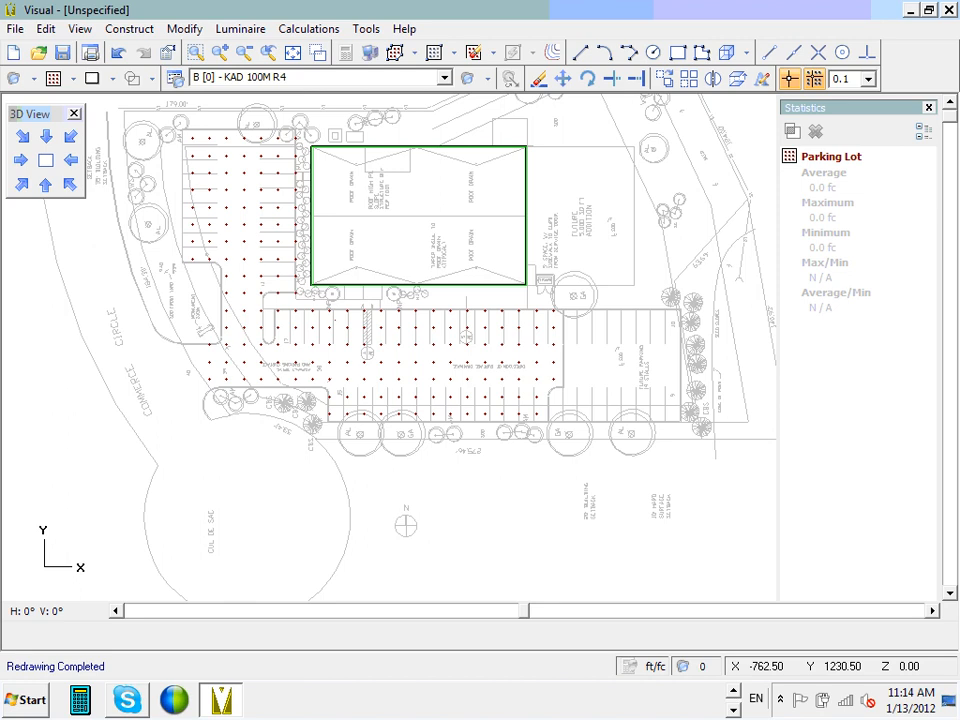
pyautogui.click(469, 80)
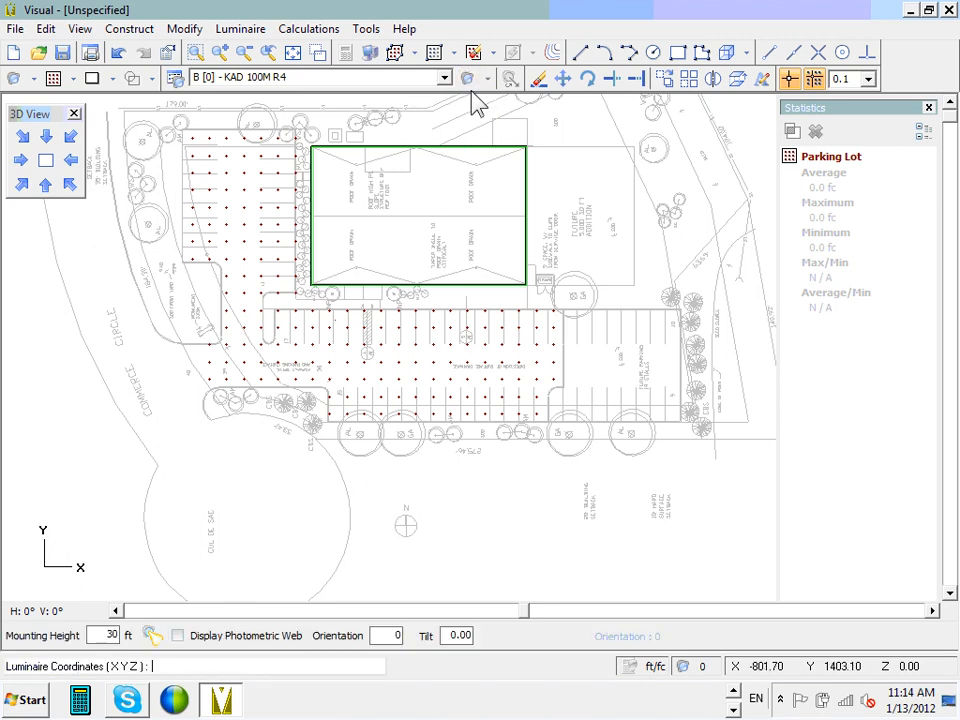
pyautogui.scroll(5, 514, 514)
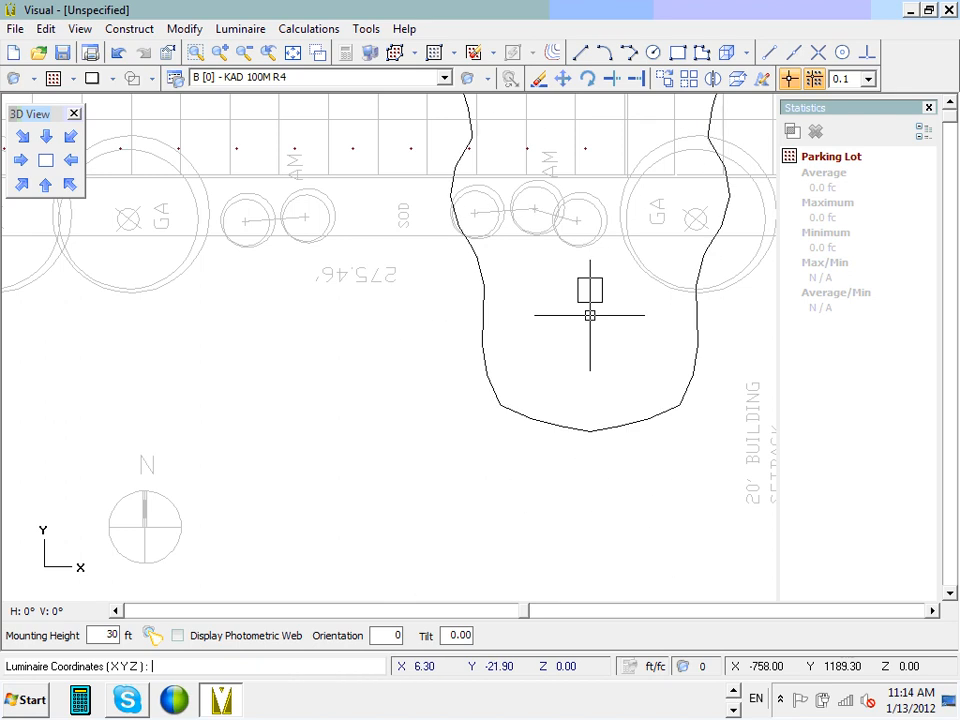
pyautogui.scroll(-3, 501, 222)
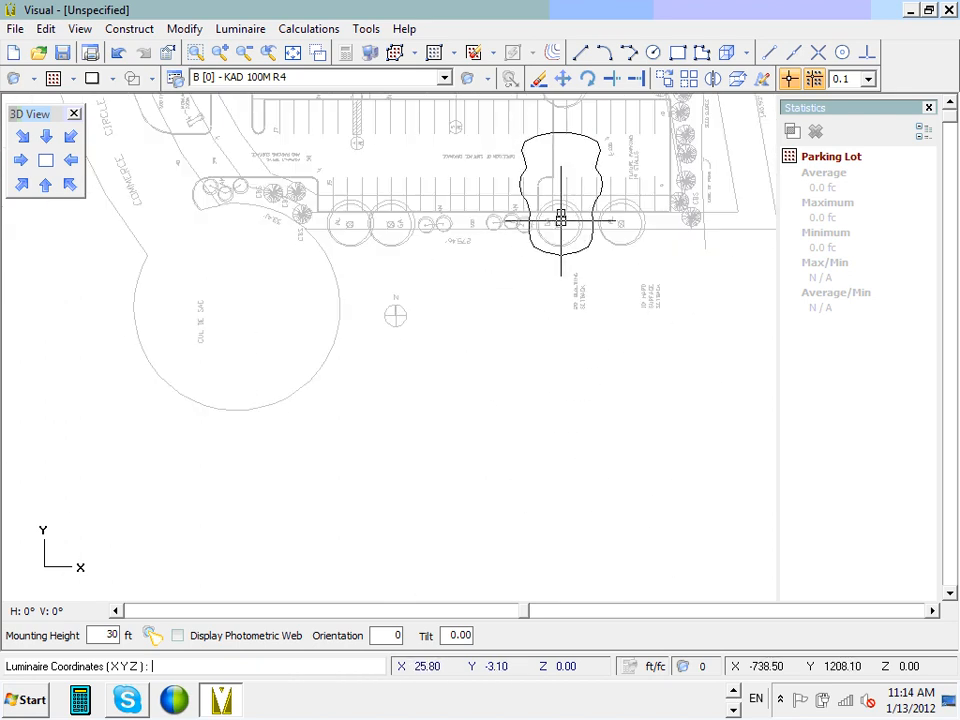
pyautogui.scroll(3, 525, 206)
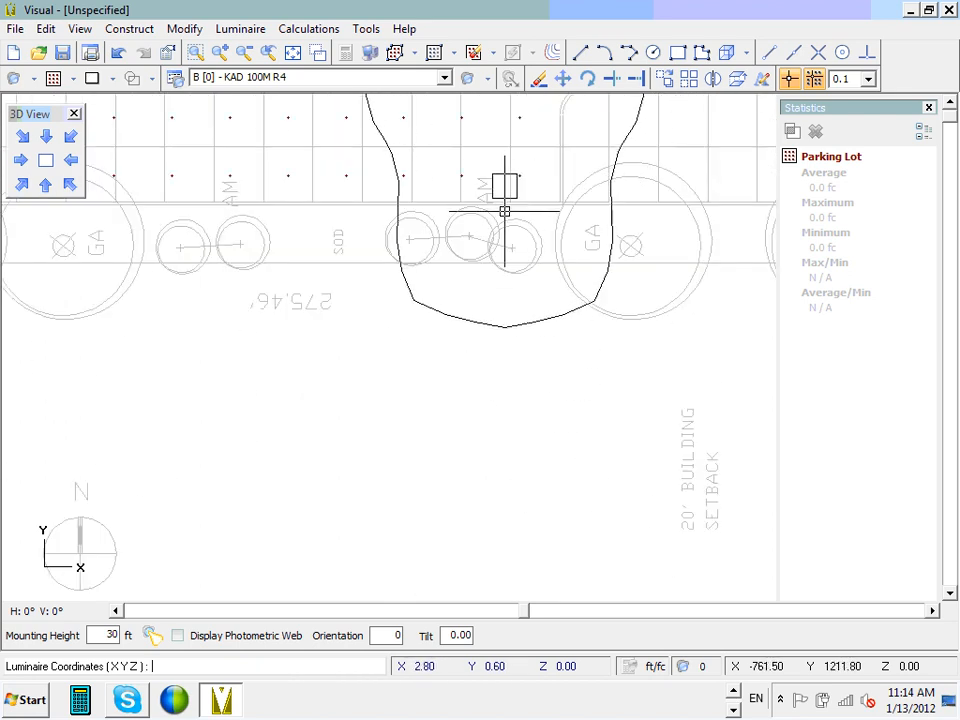
pyautogui.scroll(-4, 472, 210)
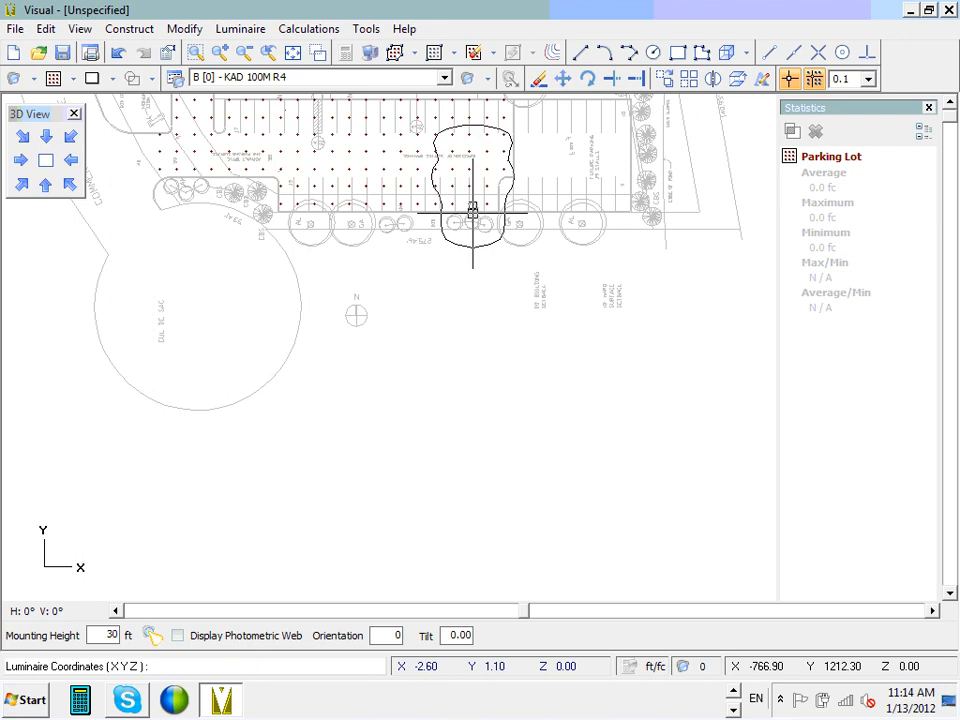
pyautogui.scroll(2, 472, 210)
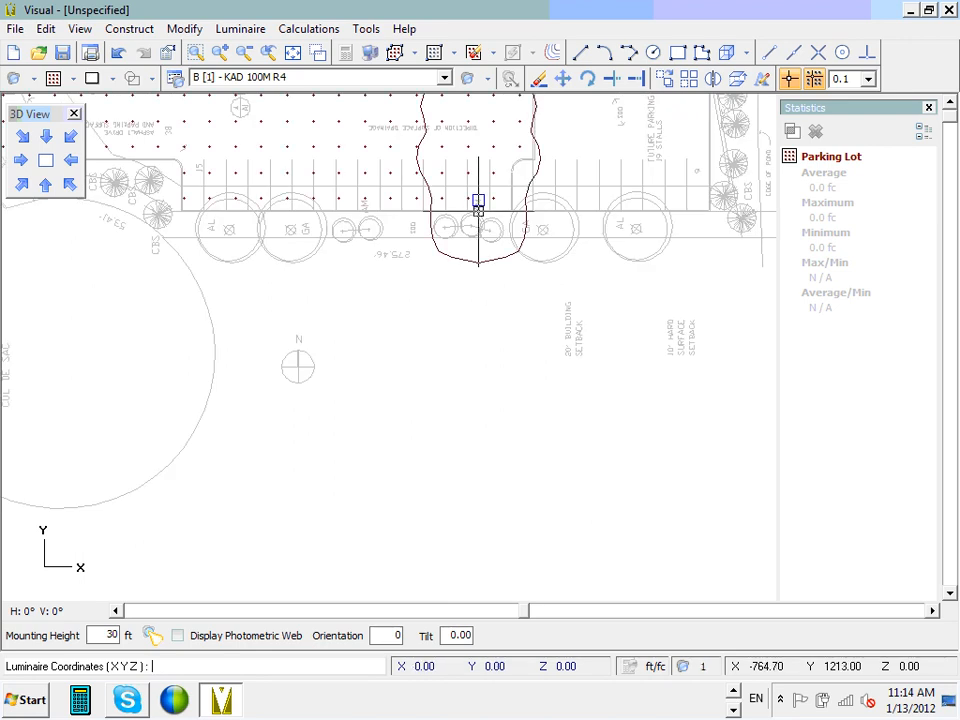
pyautogui.rightClick(480, 244)
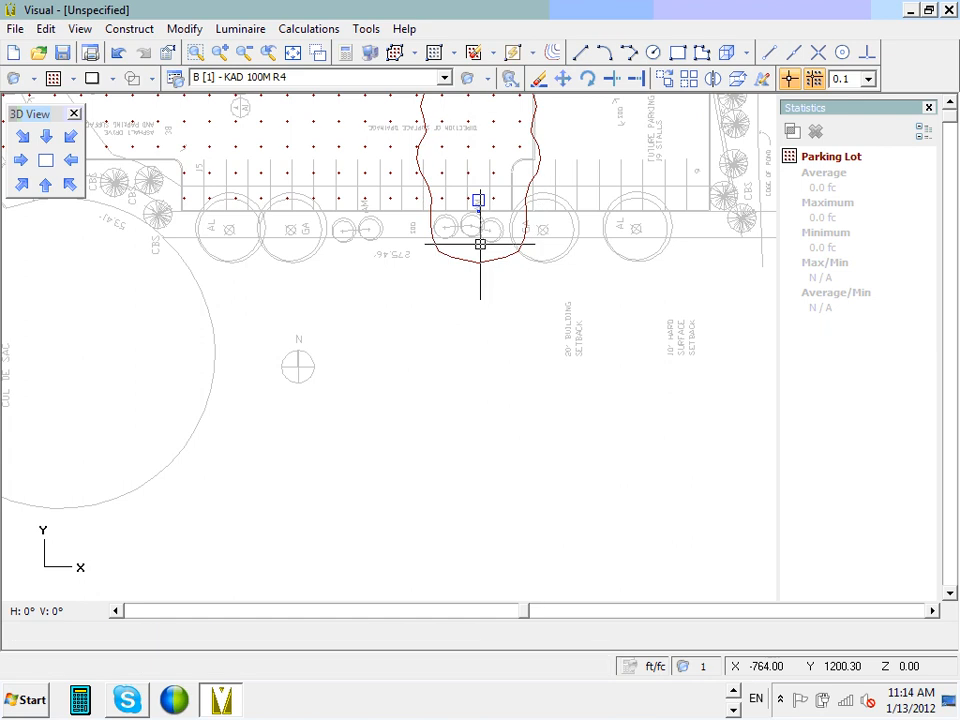
# - Move the new luminaire about 1.7 ft straight south so its pole clears the parking stalls
pyautogui.scroll(-2, 480, 244)
pyautogui.scroll(3, 489, 228)
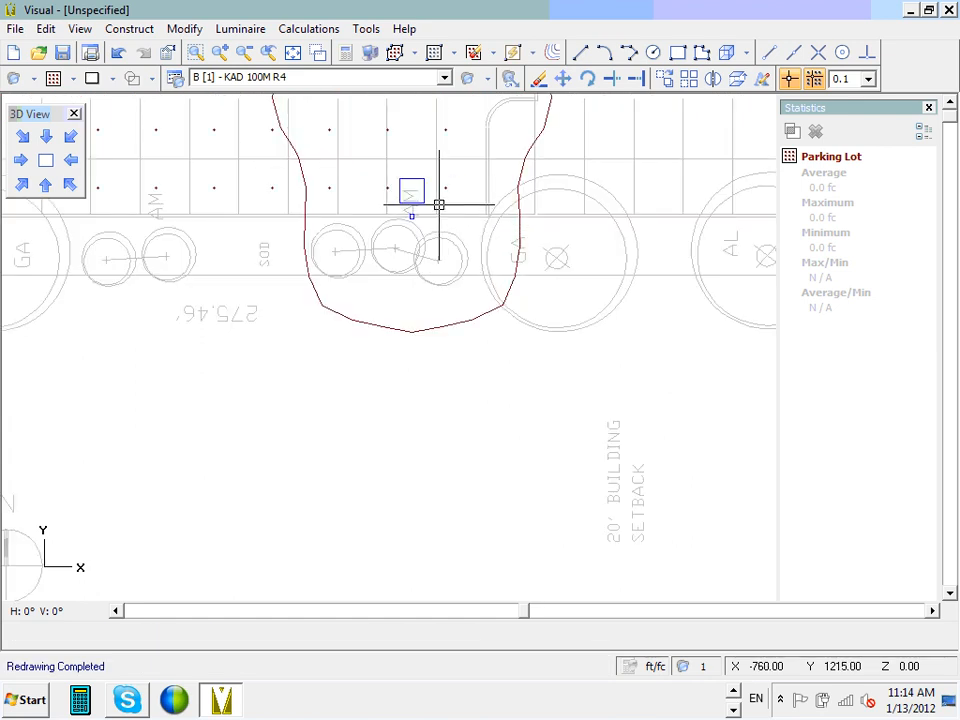
pyautogui.scroll(2, 439, 204)
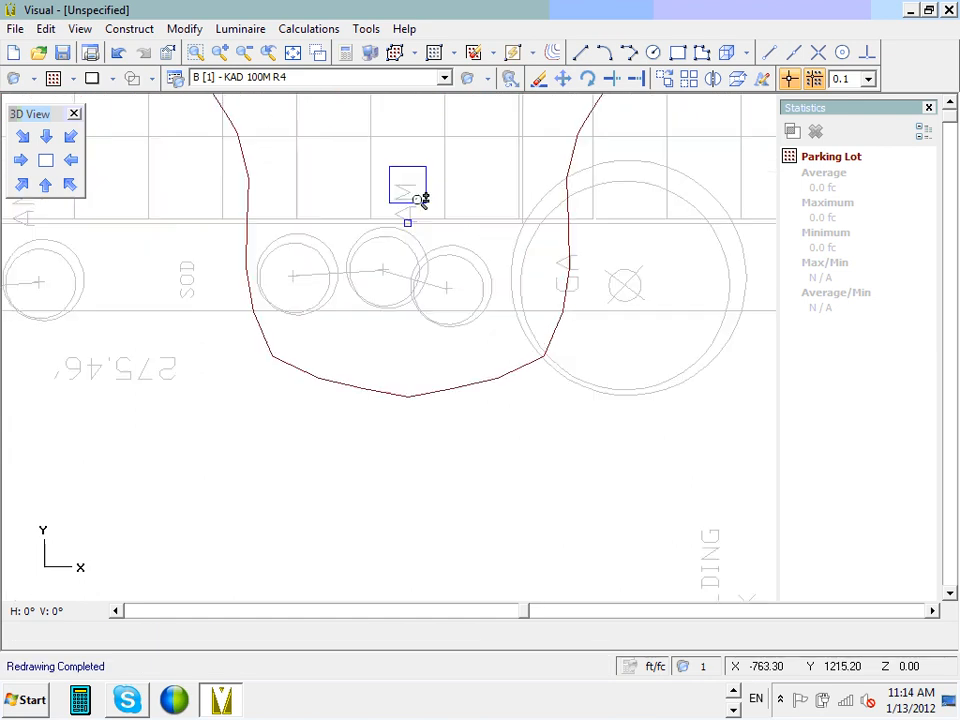
pyautogui.click(561, 81)
pyautogui.click(384, 154)
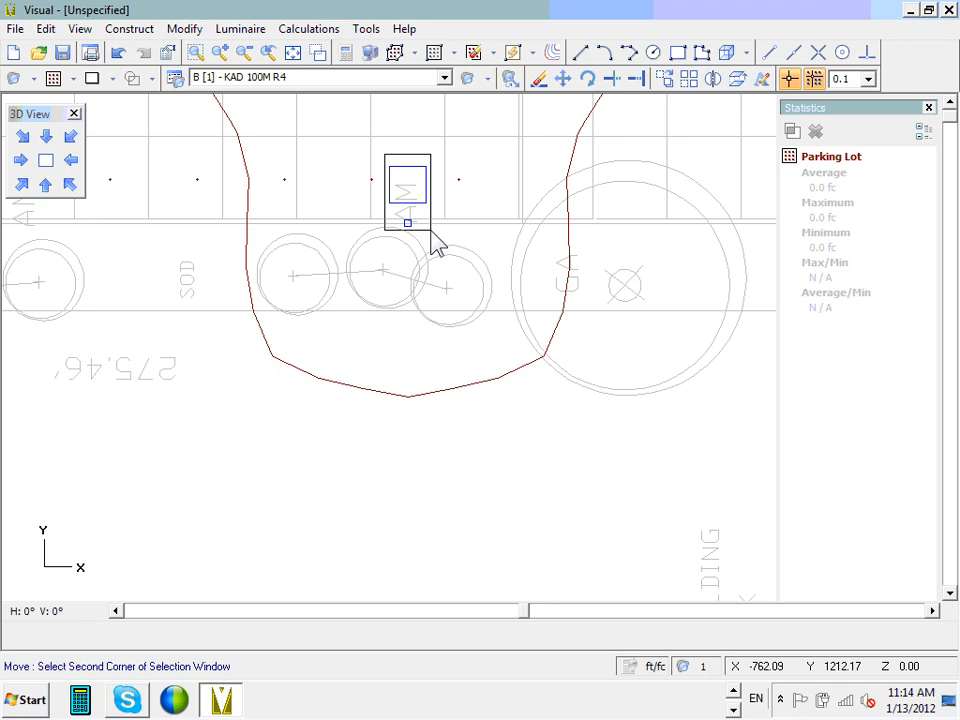
pyautogui.click(428, 232)
pyautogui.rightClick(420, 208)
pyautogui.click(422, 205)
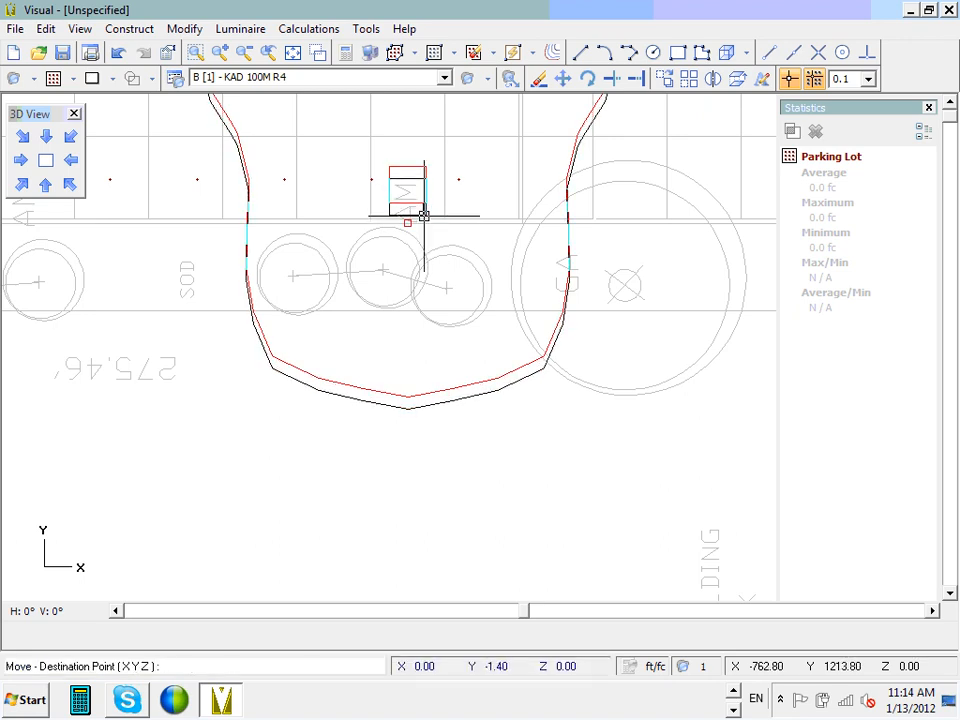
pyautogui.click(421, 216)
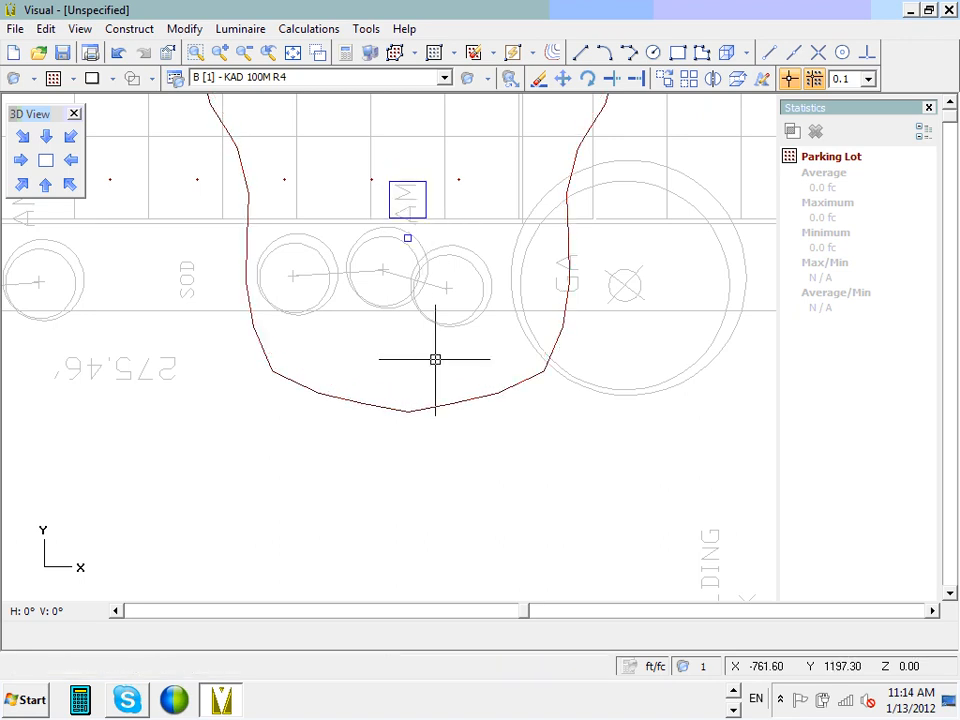
# - Place a second KAD 100M R4 luminaire on the lot's south edge, about 35 ft west of the first and in line with it
pyautogui.scroll(-3, 435, 358)
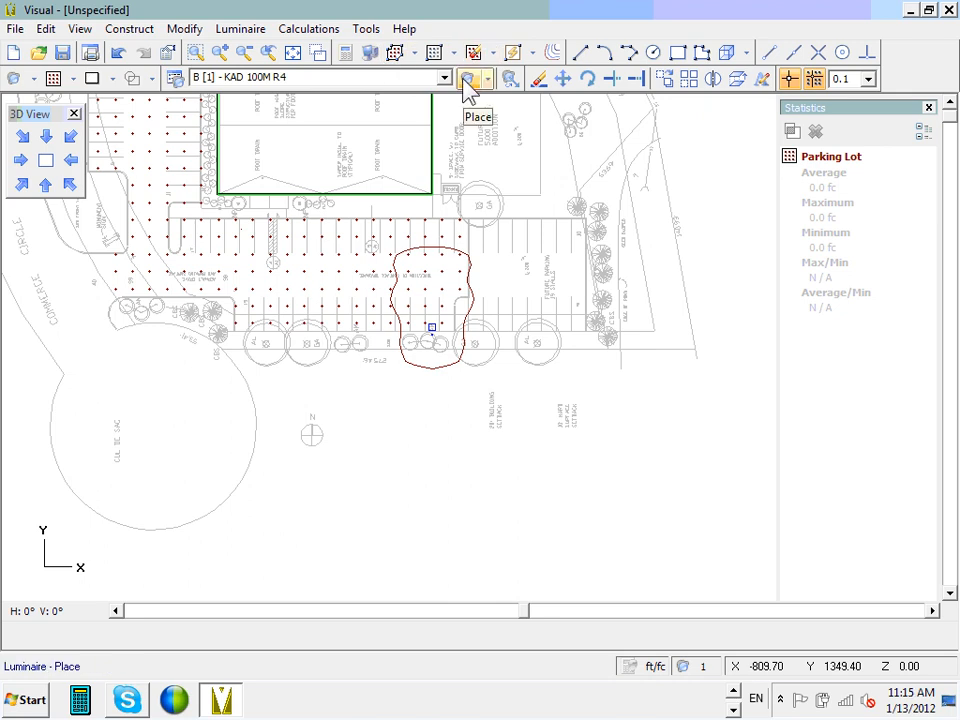
pyautogui.click(510, 78)
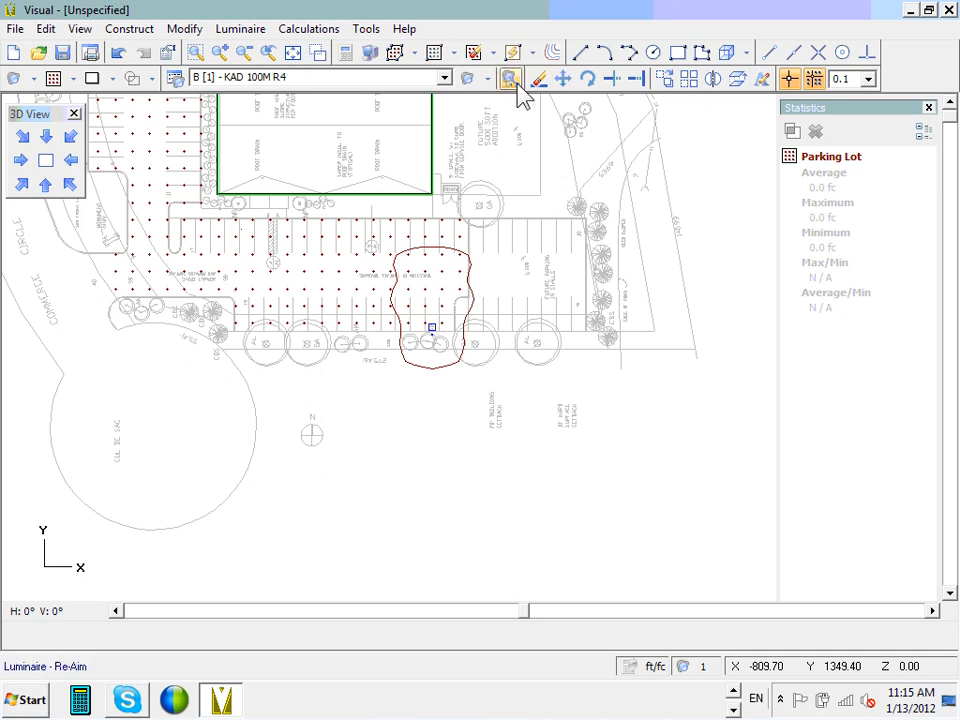
pyautogui.click(476, 82)
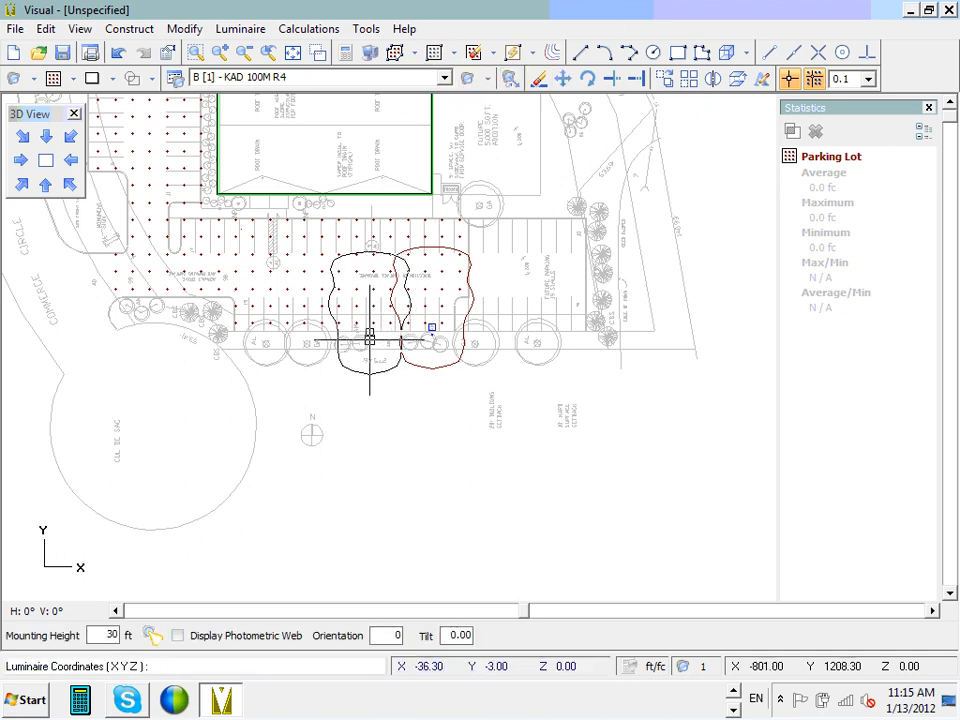
pyautogui.scroll(2, 370, 330)
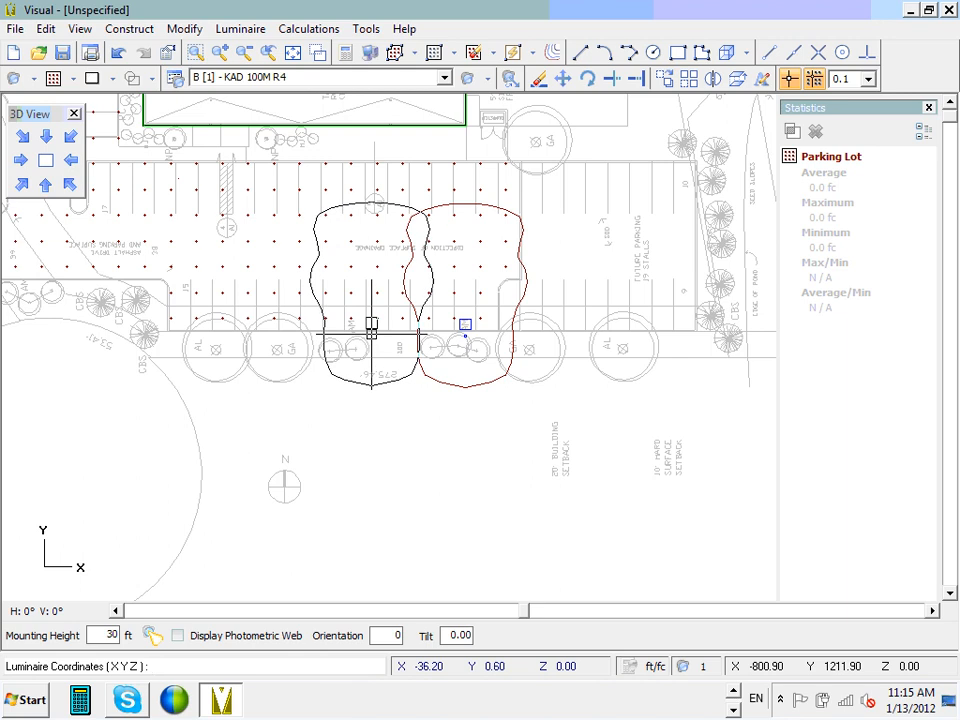
pyautogui.scroll(2, 371, 328)
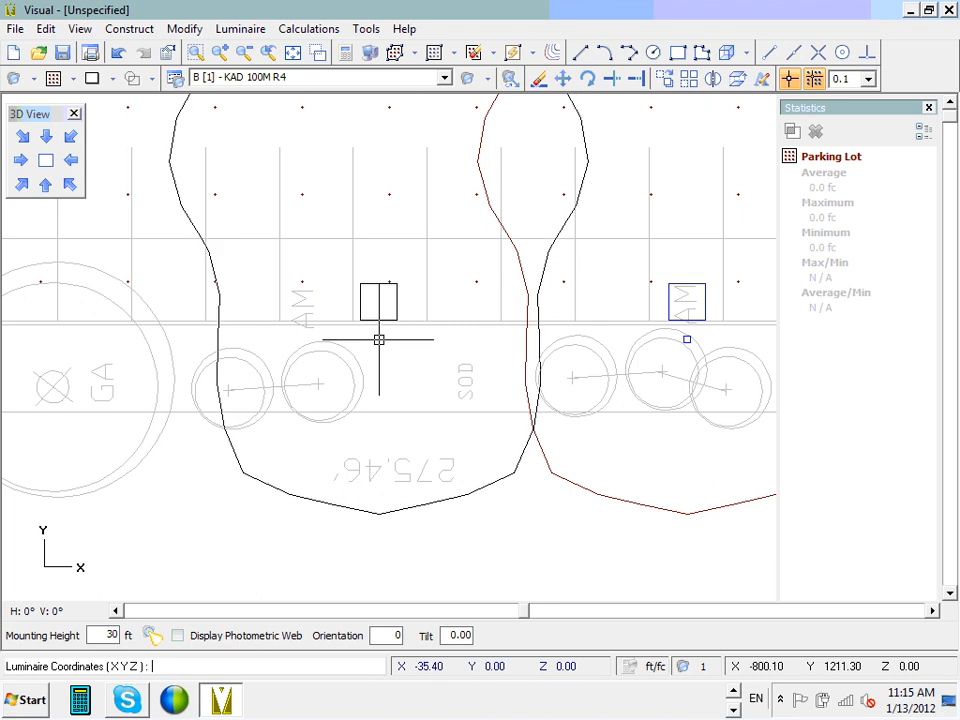
pyautogui.click(378, 340)
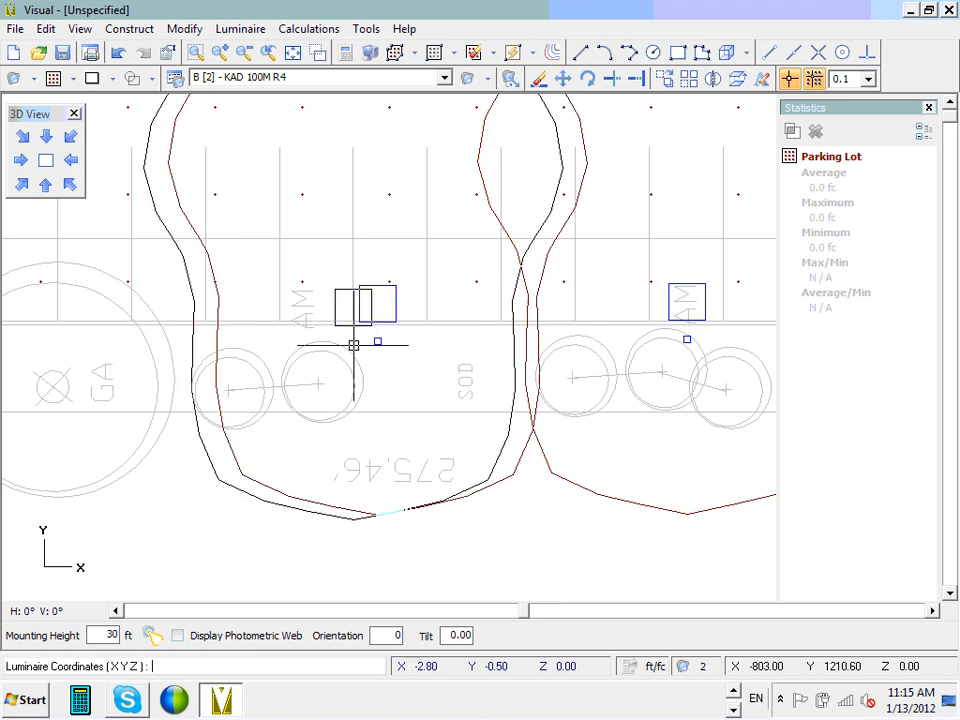
# - Place a third KAD 100M R4 luminaire on the south edge, about 40 ft west of the second
pyautogui.scroll(-4, 315, 350)
pyautogui.scroll(2, 315, 350)
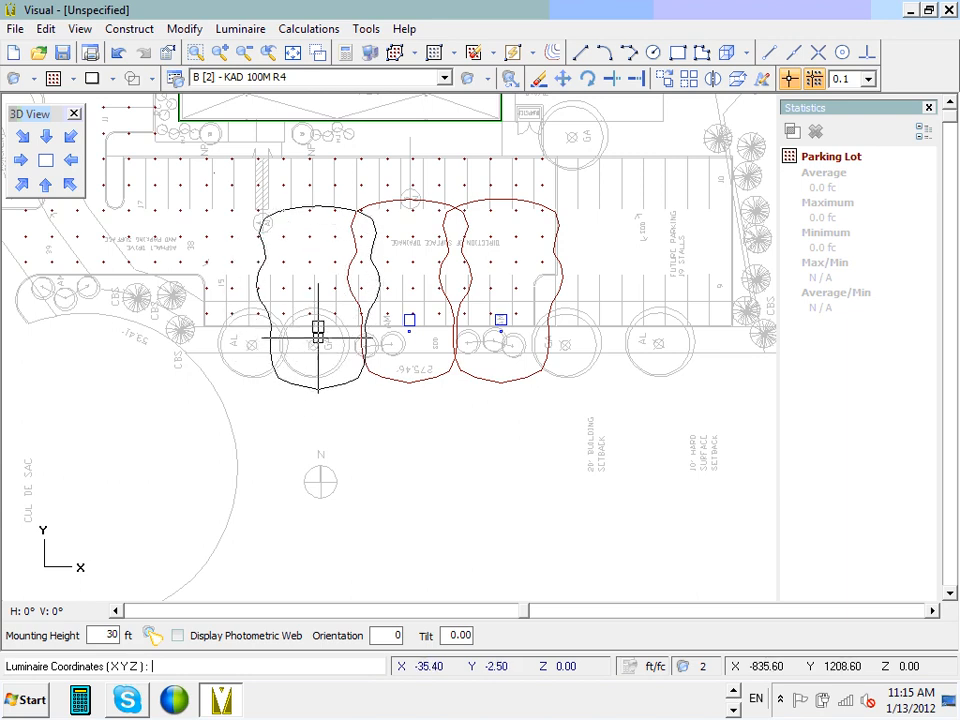
pyautogui.scroll(2, 314, 325)
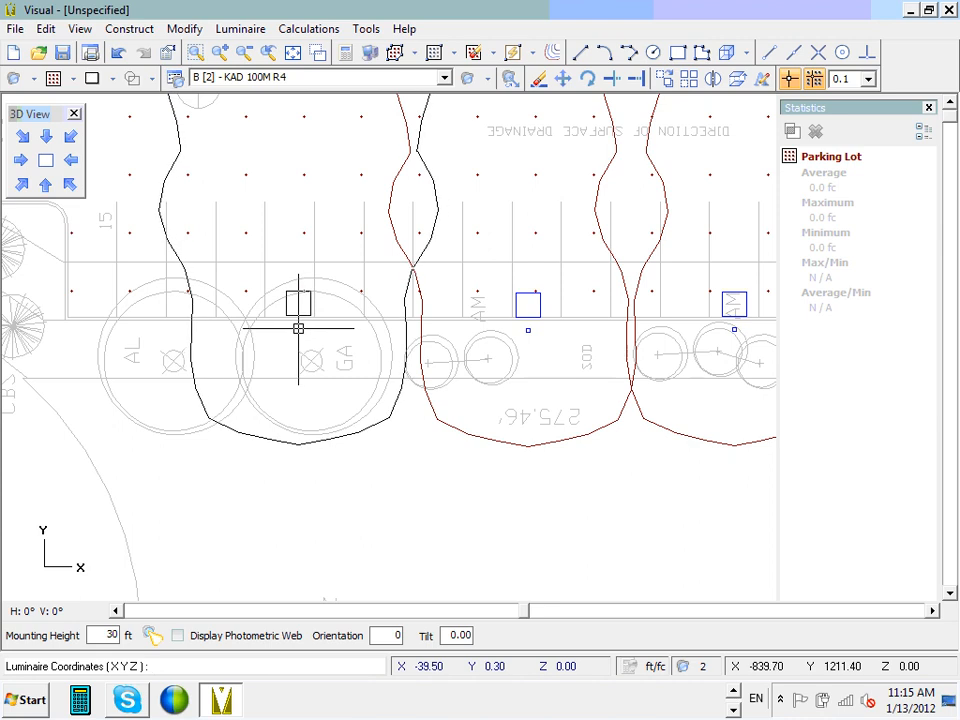
pyautogui.click(294, 332)
# - Place a fourth KAD 100M R4 luminaire about 43 ft west of the third, at the southwest corner of the stall row
pyautogui.scroll(-4, 294, 332)
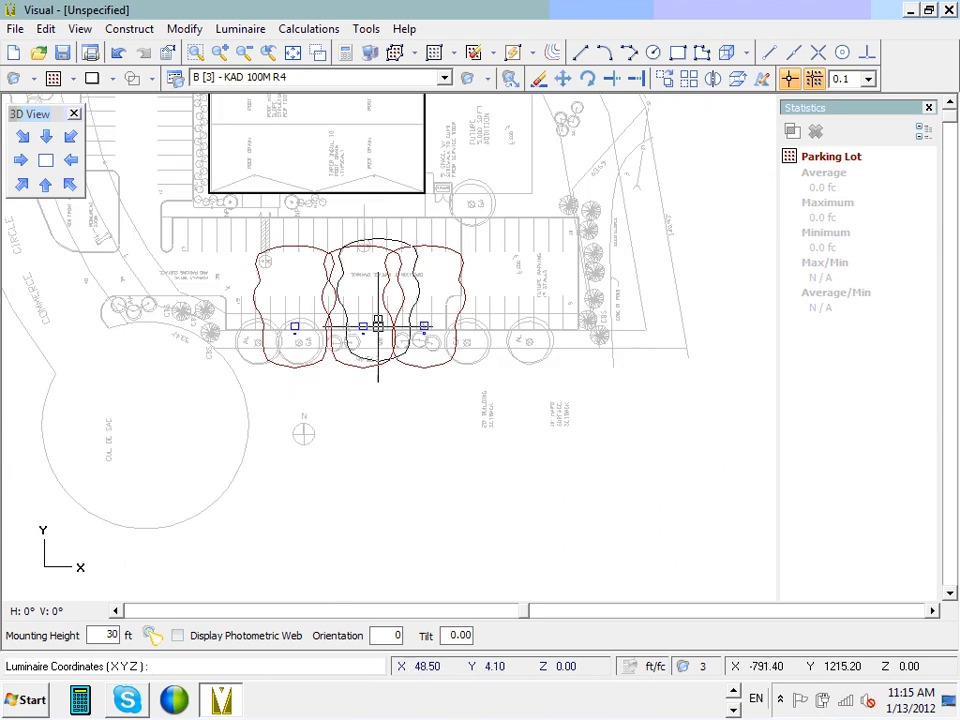
pyautogui.scroll(3, 194, 310)
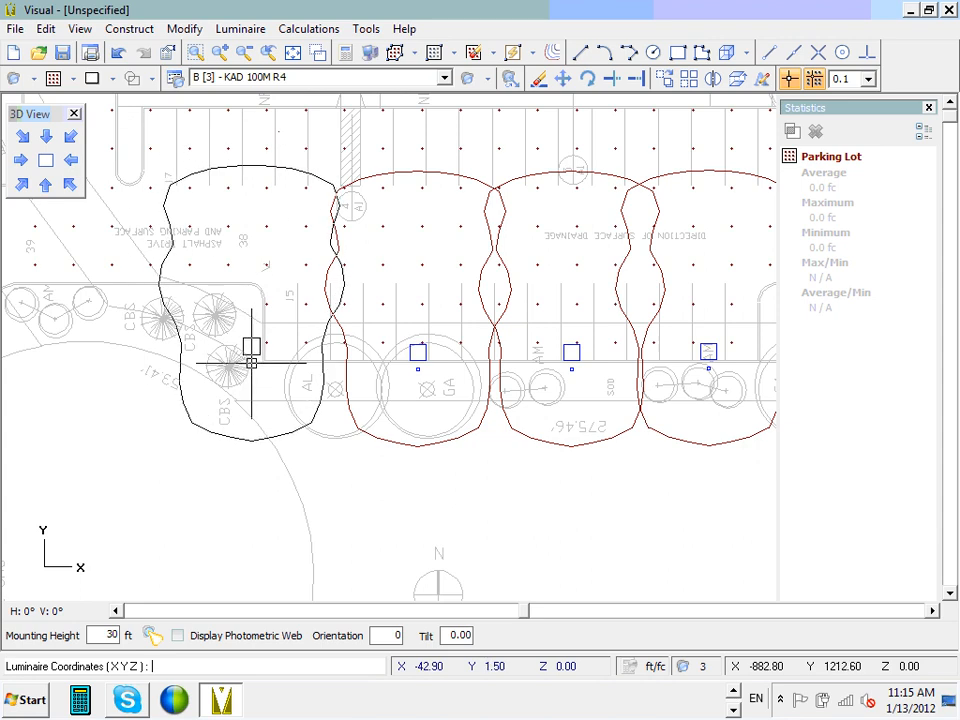
pyautogui.click(251, 361)
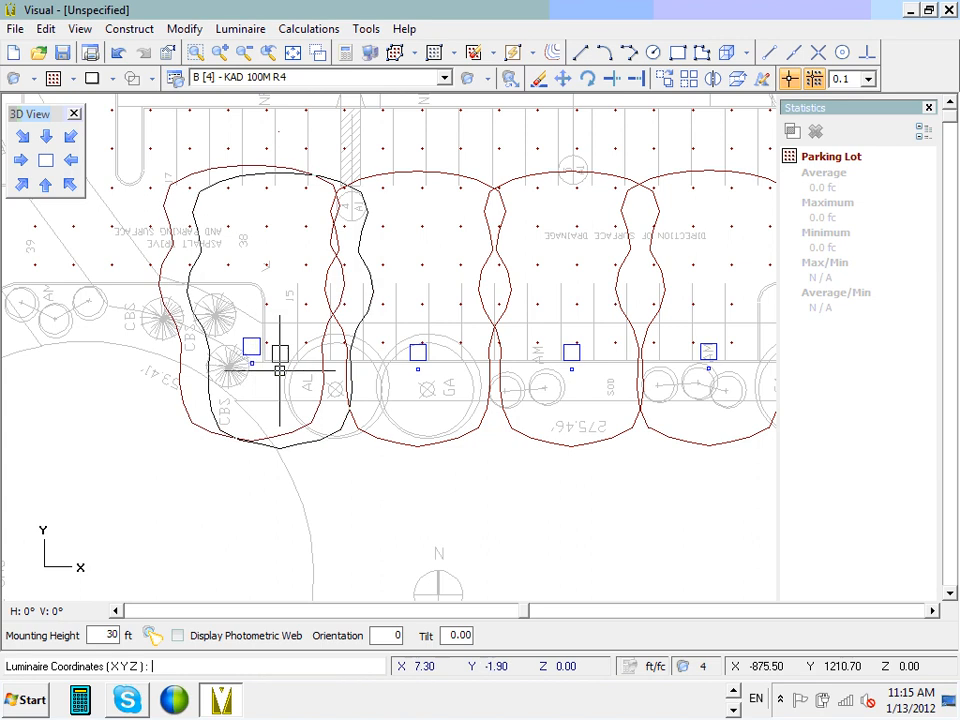
pyautogui.scroll(-4, 267, 363)
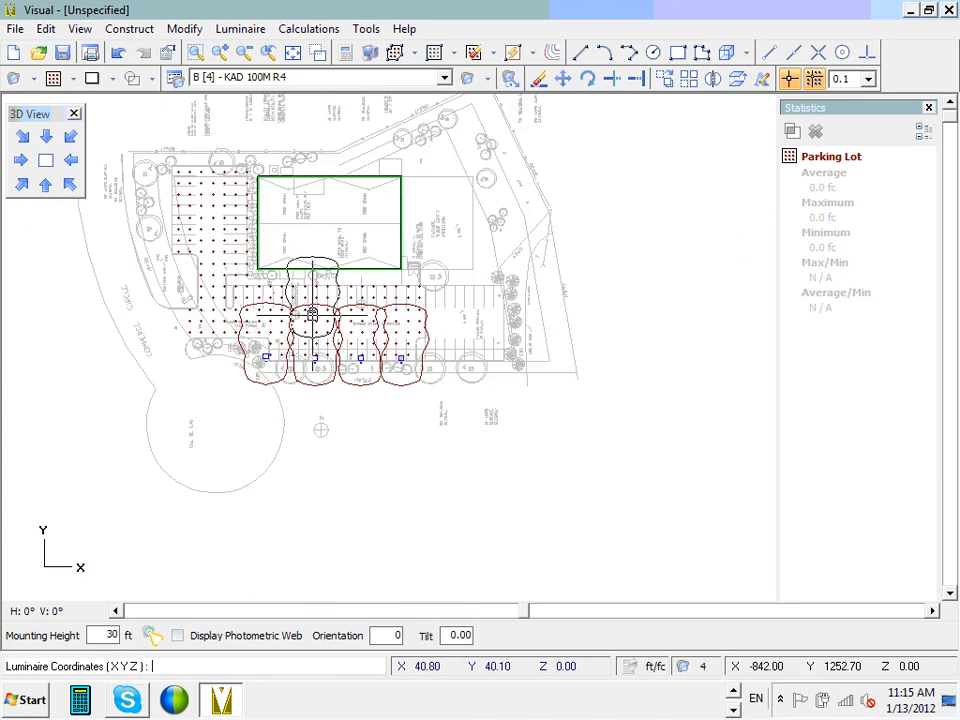
# - Examine the four south-edge luminaires, checking their spacing, pole setback from the stalls and coverage of the parking lot
pyautogui.scroll(4, 390, 305)
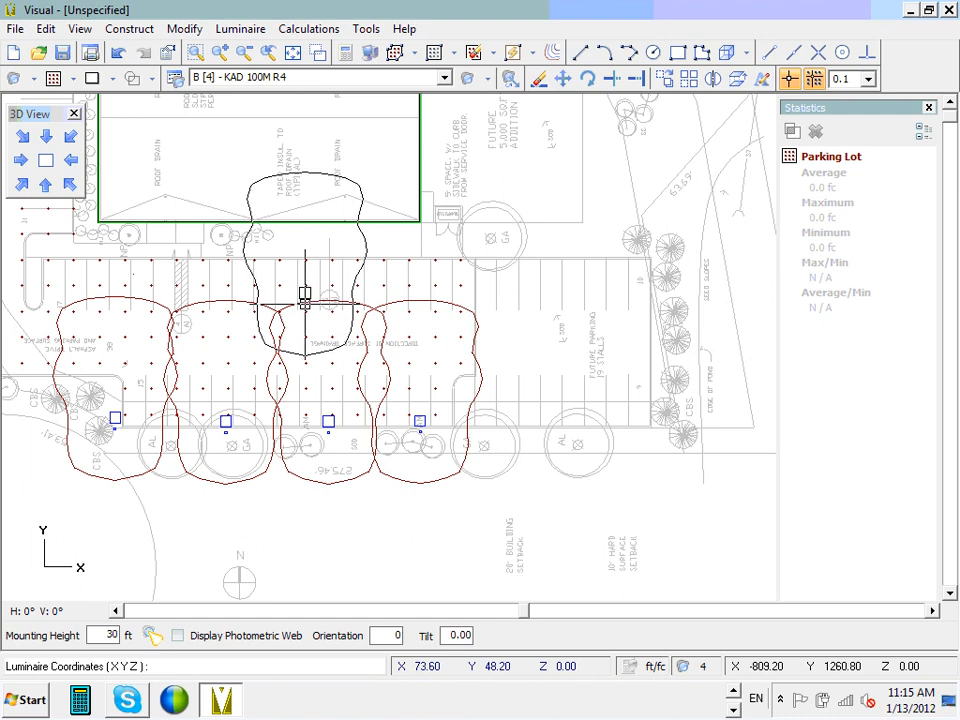
pyautogui.scroll(-4, 311, 300)
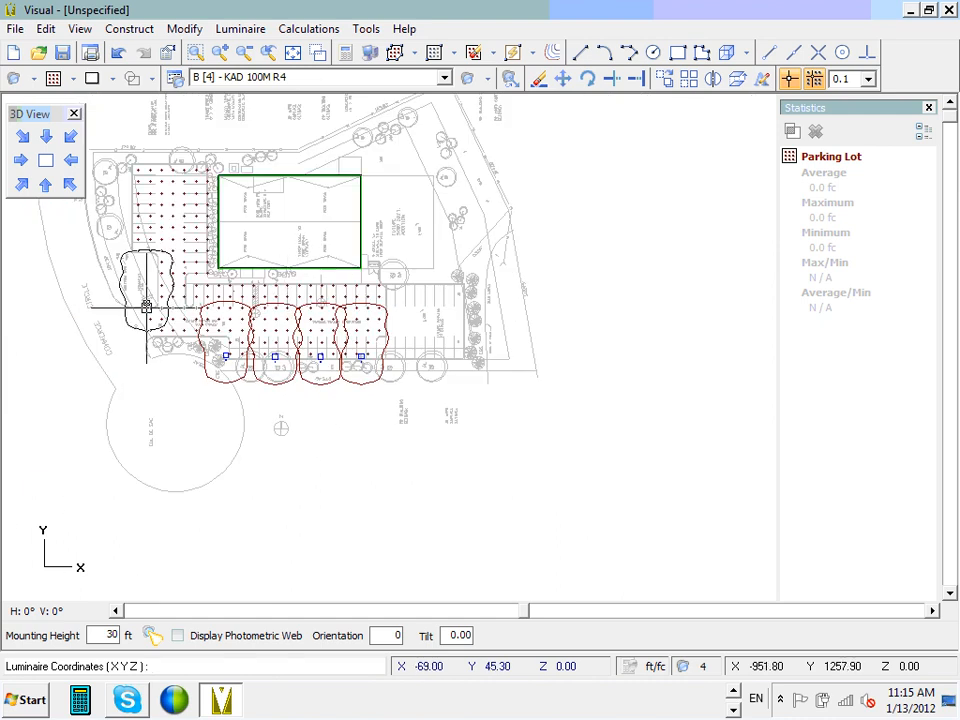
pyautogui.scroll(6, 241, 388)
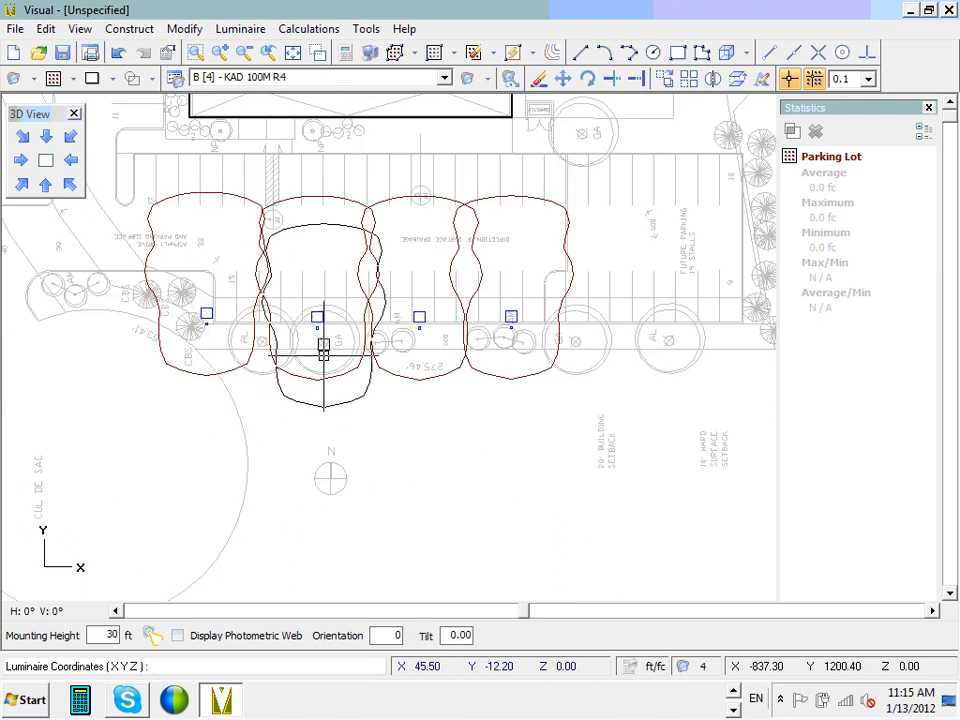
pyautogui.scroll(2, 291, 291)
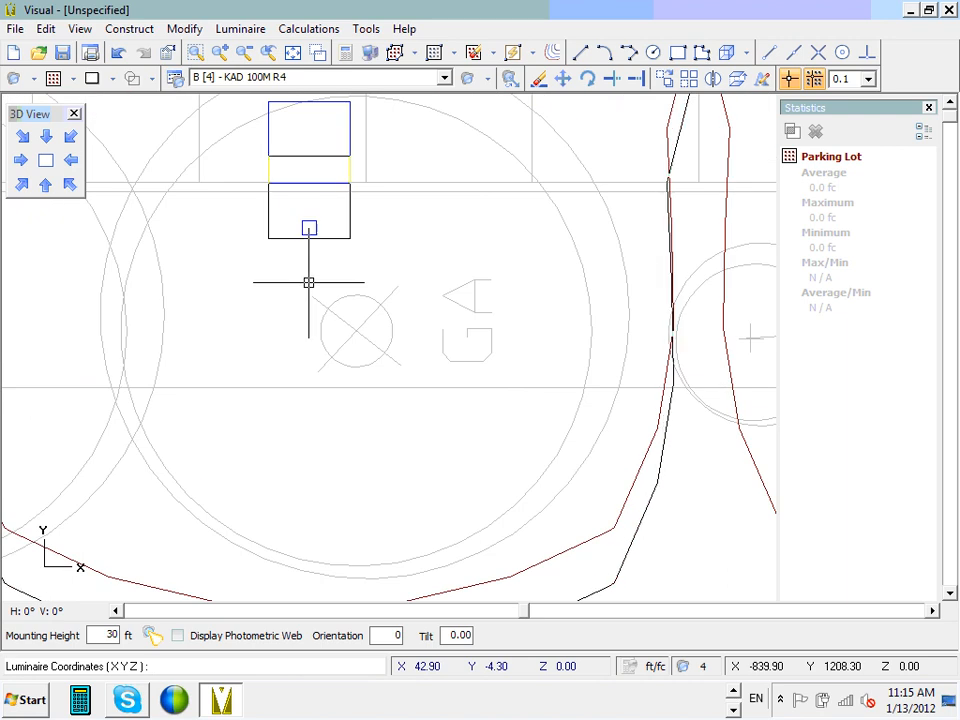
pyautogui.scroll(-4, 303, 277)
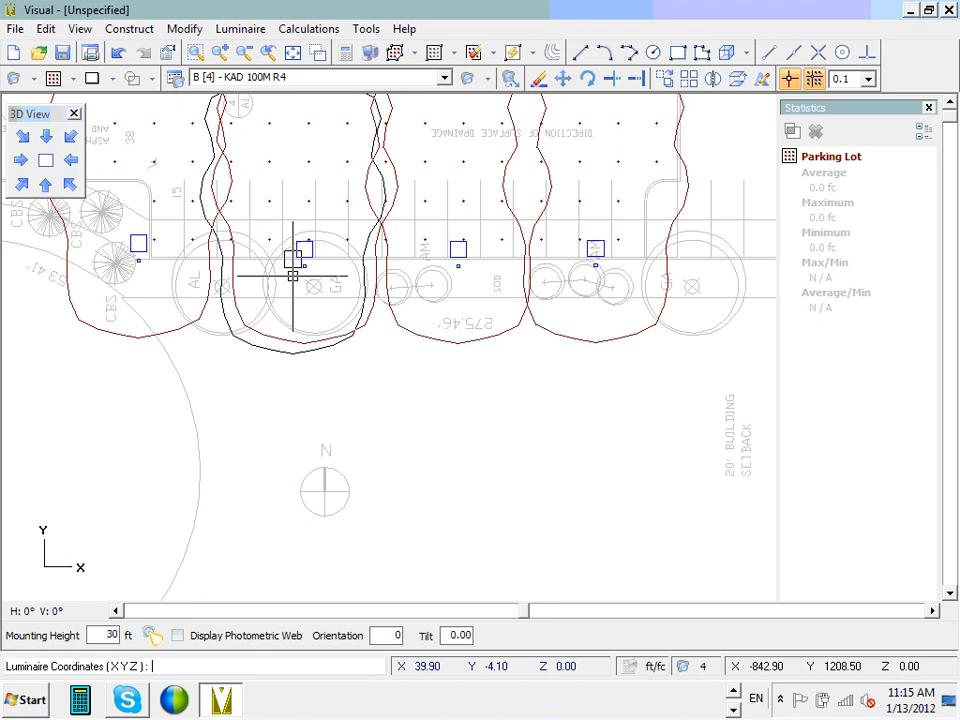
pyautogui.scroll(-2, 289, 268)
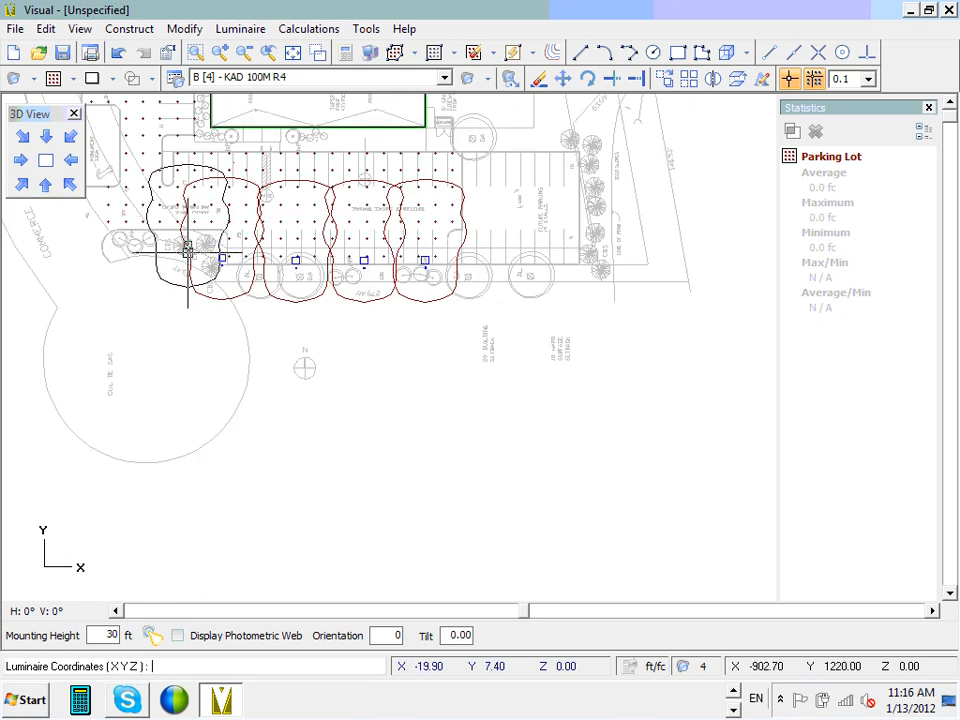
pyautogui.scroll(3, 371, 238)
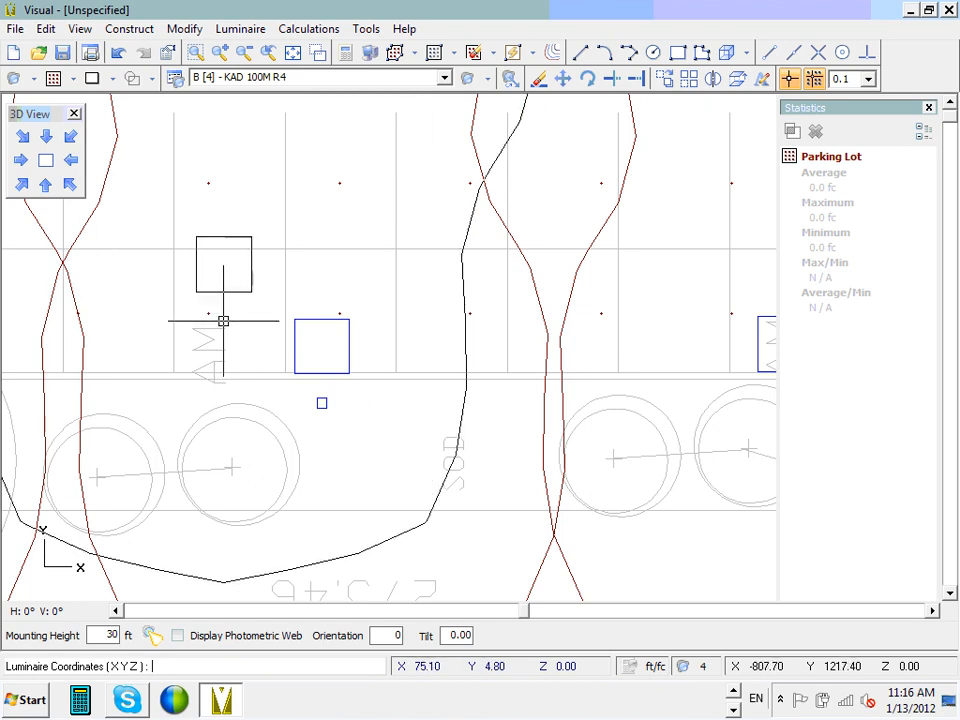
pyautogui.scroll(-1, 128, 513)
pyautogui.scroll(-3, 128, 513)
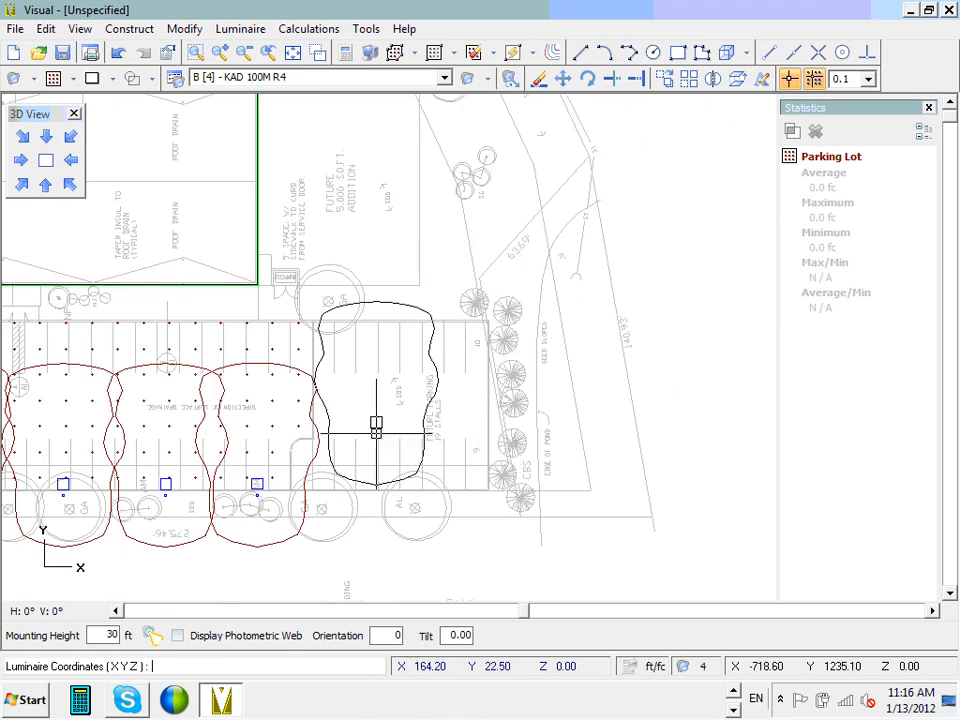
# - Place a fifth KAD 100M R4 luminaire in the southwest planting island, about 41 ft west and 17 ft north of the fourth
pyautogui.scroll(-3, 150, 413)
pyautogui.scroll(5, 150, 413)
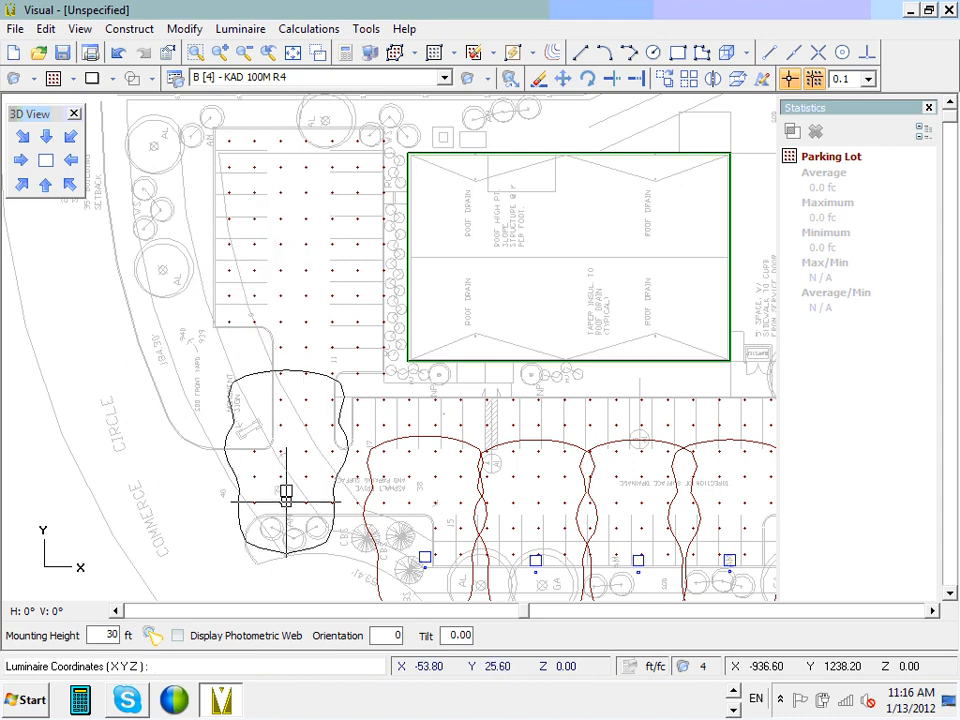
pyautogui.scroll(3, 300, 510)
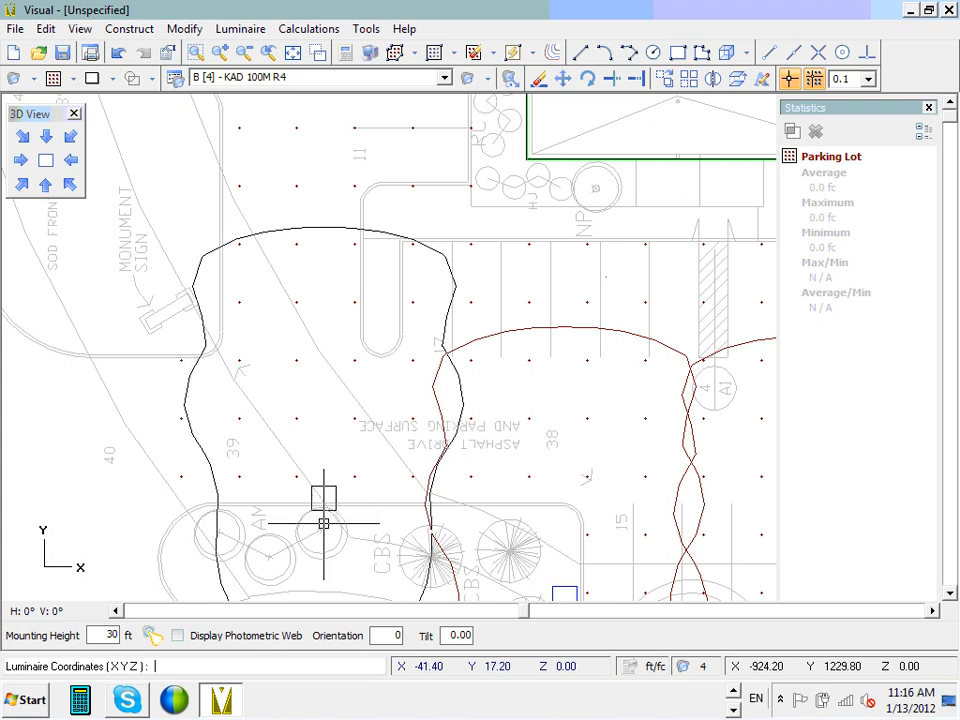
pyautogui.scroll(-2, 257, 497)
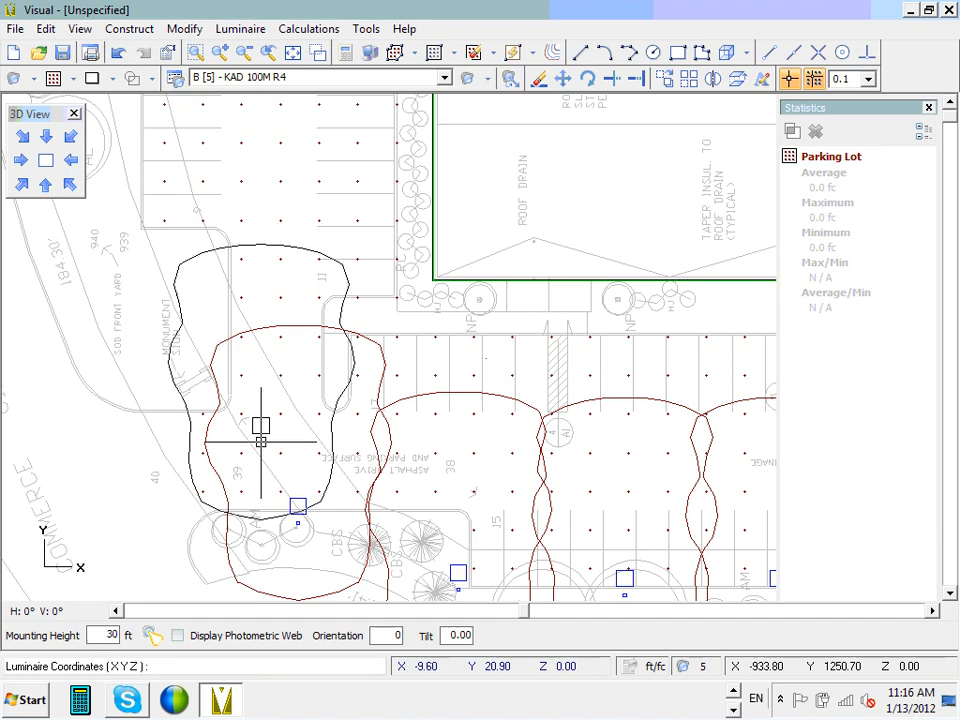
# - Set the luminaire orientation to 270 and place a KAD 100M R4 in the planting strip beside the building's west wall, near its north end
pyautogui.scroll(-2, 258, 430)
pyautogui.scroll(2, 249, 350)
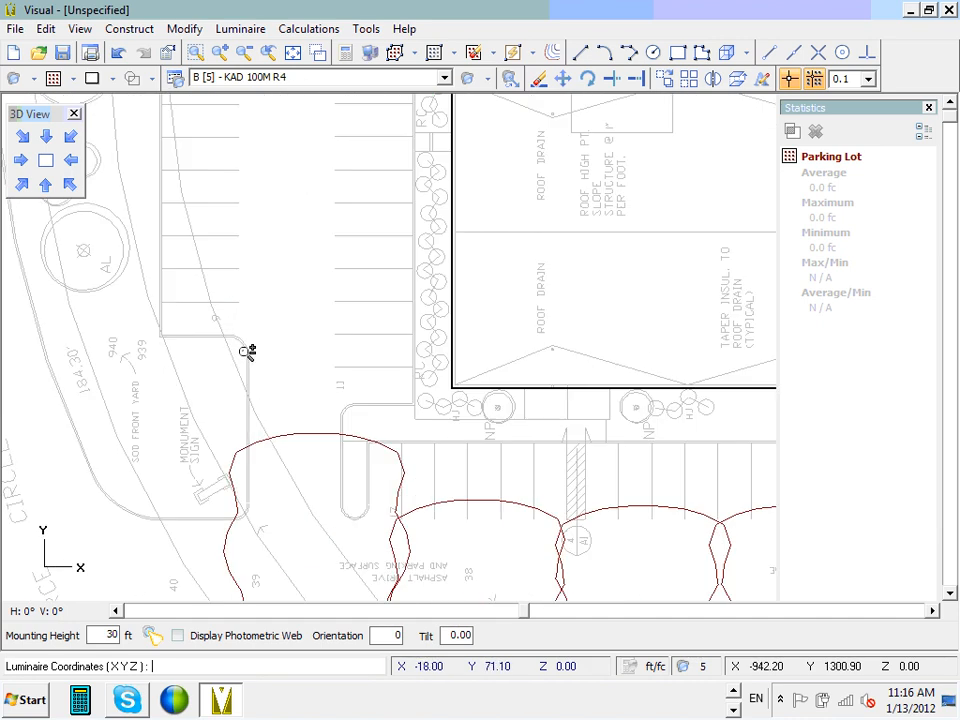
pyautogui.scroll(-1, 255, 375)
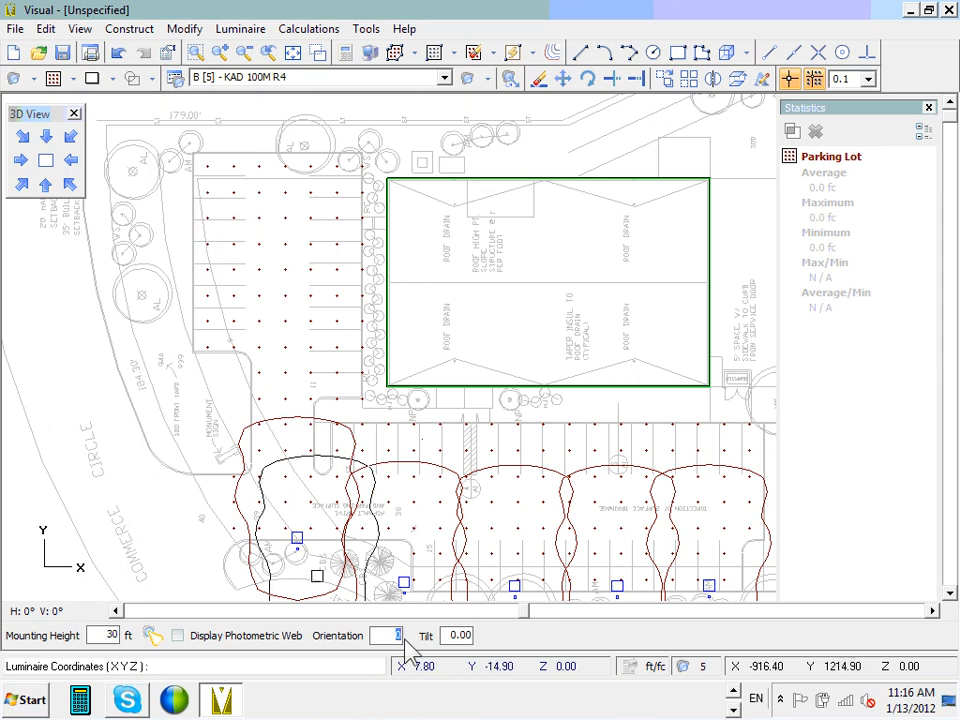
pyautogui.write('1')
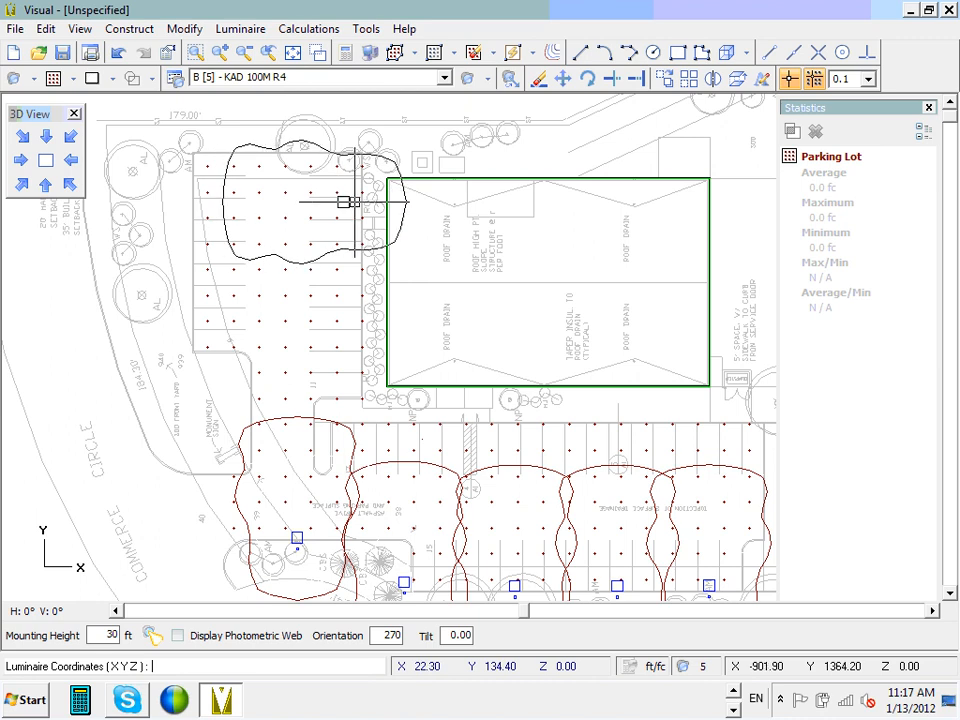
pyautogui.scroll(3, 360, 202)
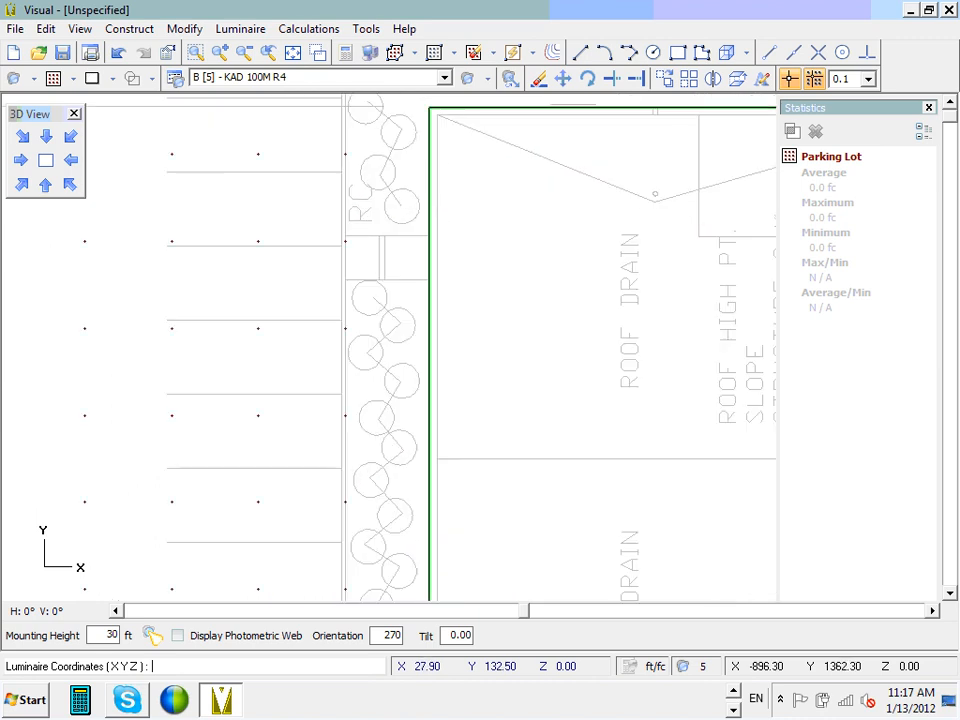
pyautogui.scroll(-2, 379, 216)
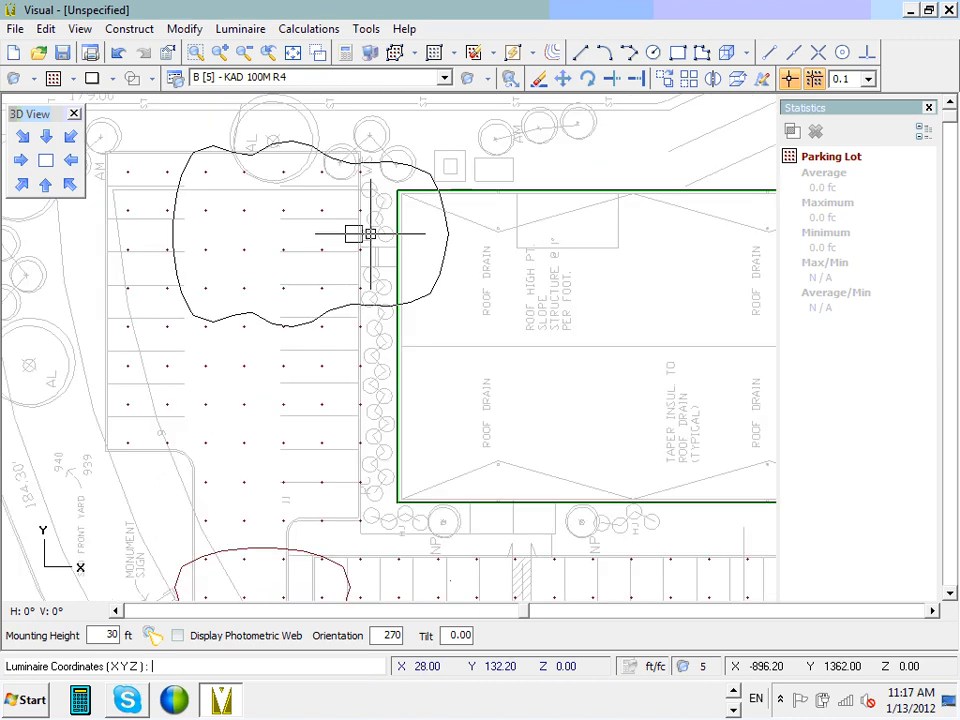
pyautogui.scroll(2, 373, 228)
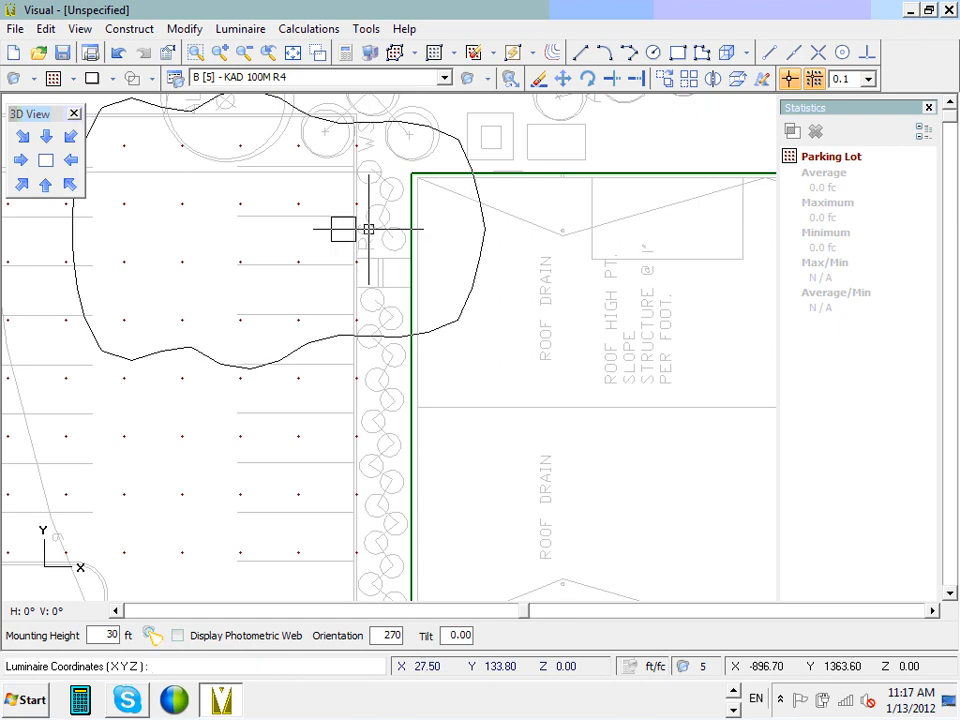
pyautogui.scroll(-5, 368, 230)
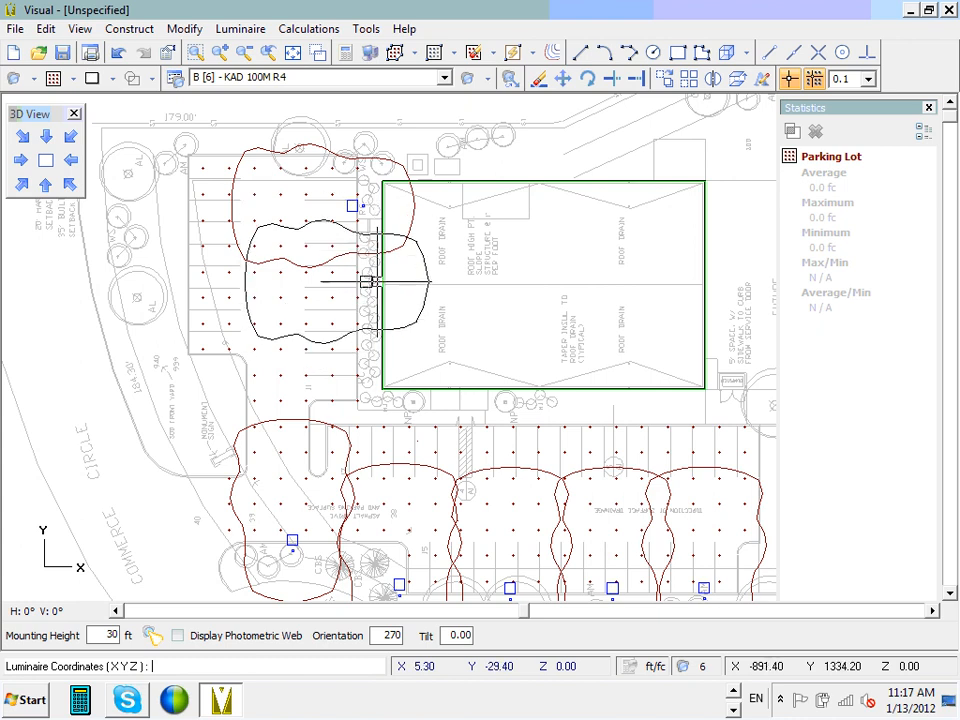
# - Place two more KAD 100M R4 luminaires southward along the strip west of the building, at intervals of about 38 ft and 35 ft
pyautogui.scroll(2, 365, 304)
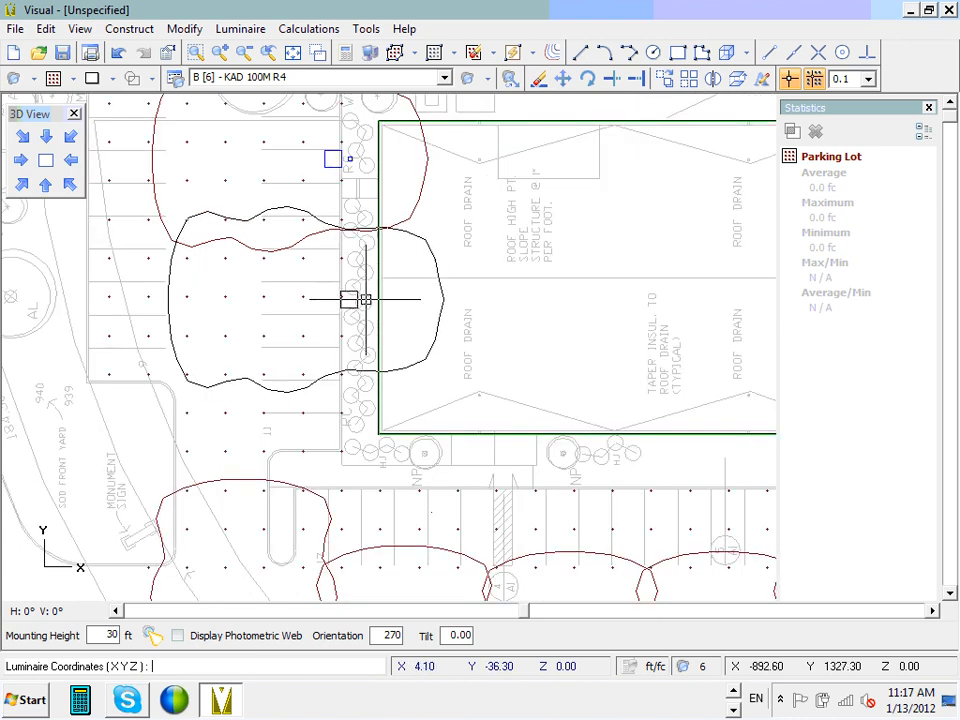
pyautogui.scroll(4, 350, 304)
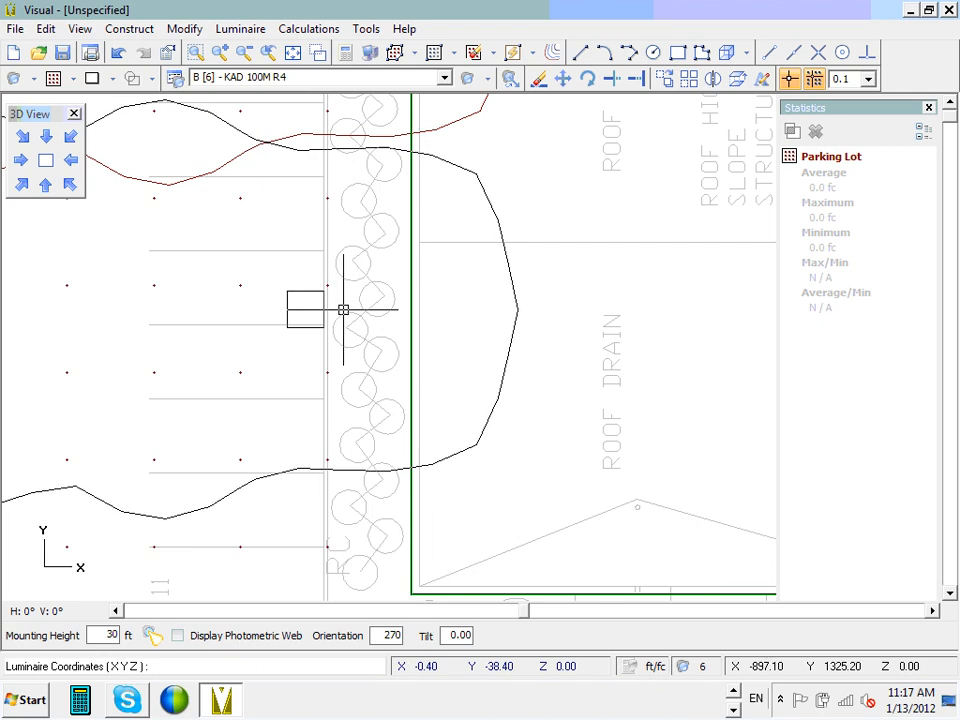
pyautogui.click(342, 309)
pyautogui.scroll(-4, 345, 311)
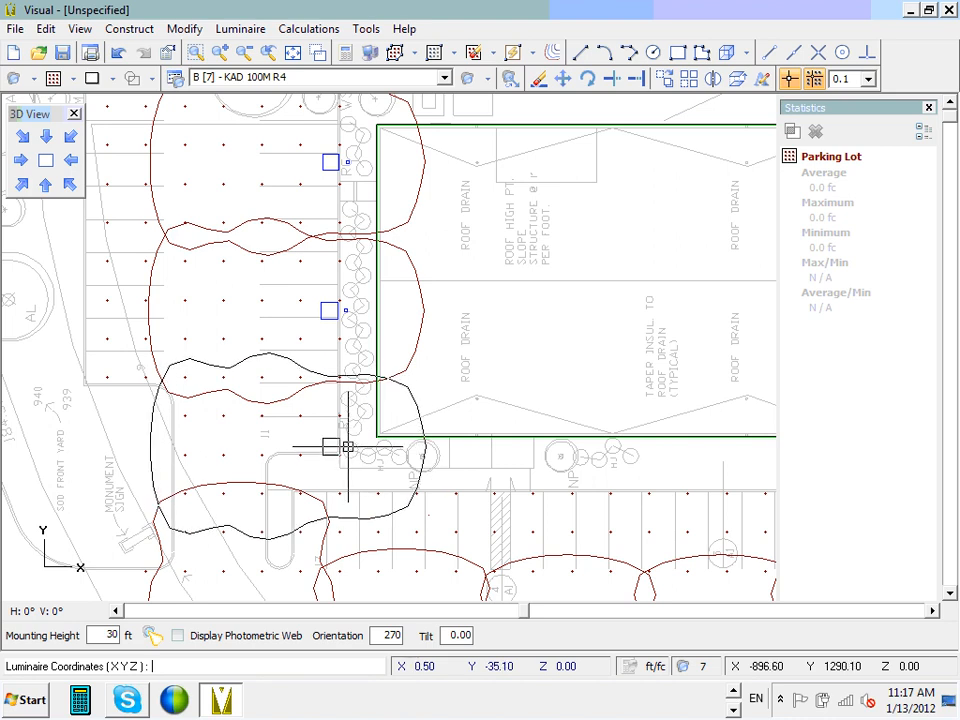
pyautogui.click(347, 447)
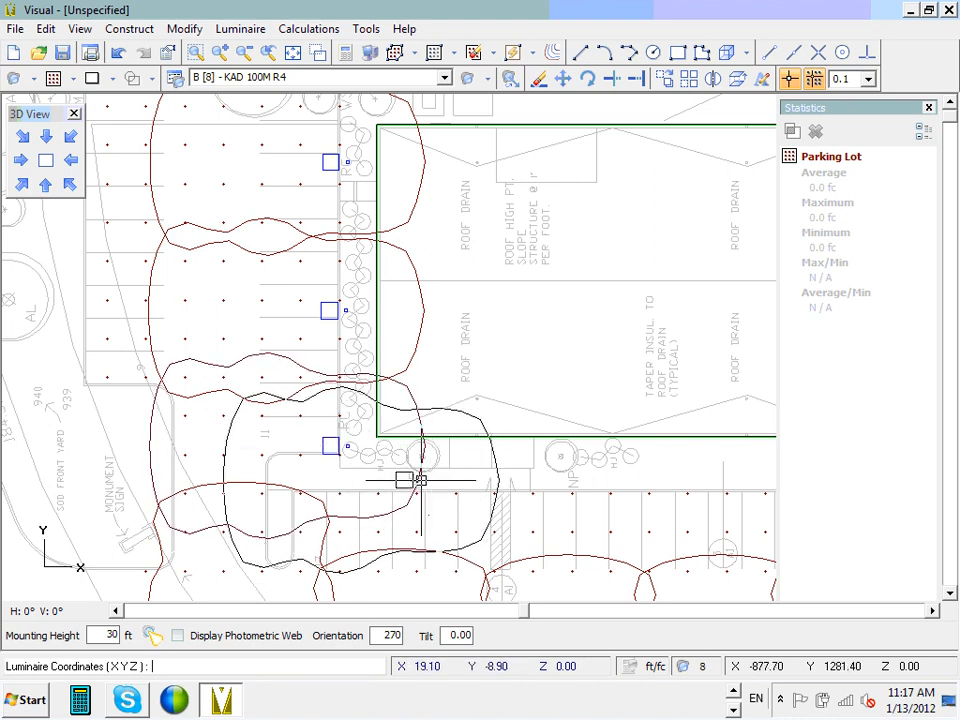
# - Set the orientation to 180 and place a luminaire on the south lot's north edge, about 17 ft east and 9 ft south of the previous one
pyautogui.doubleClick(388, 635)
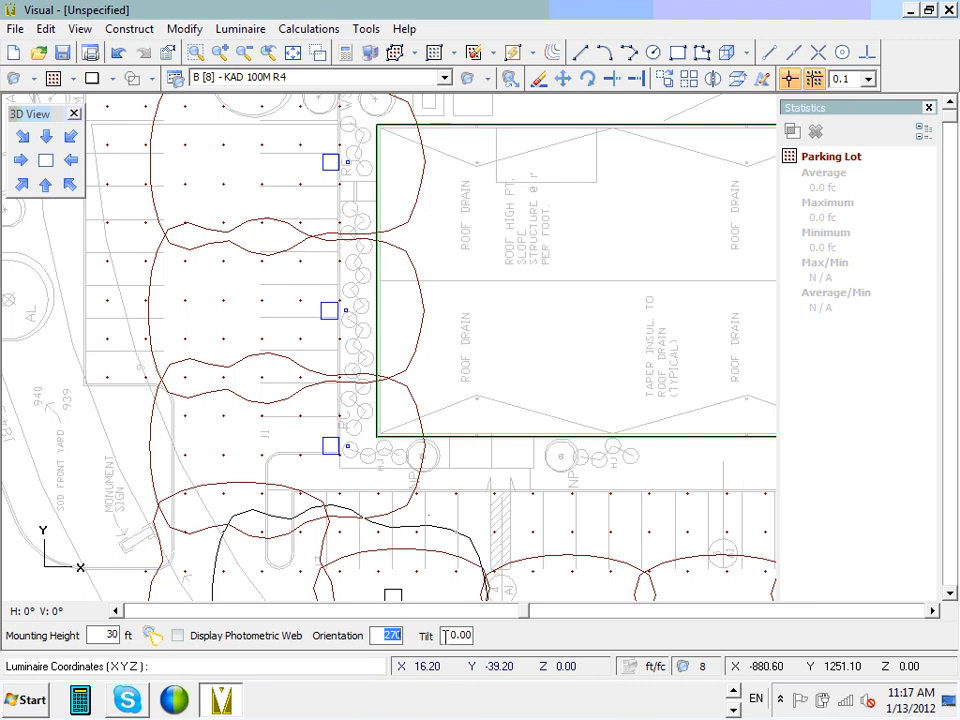
pyautogui.write('180')
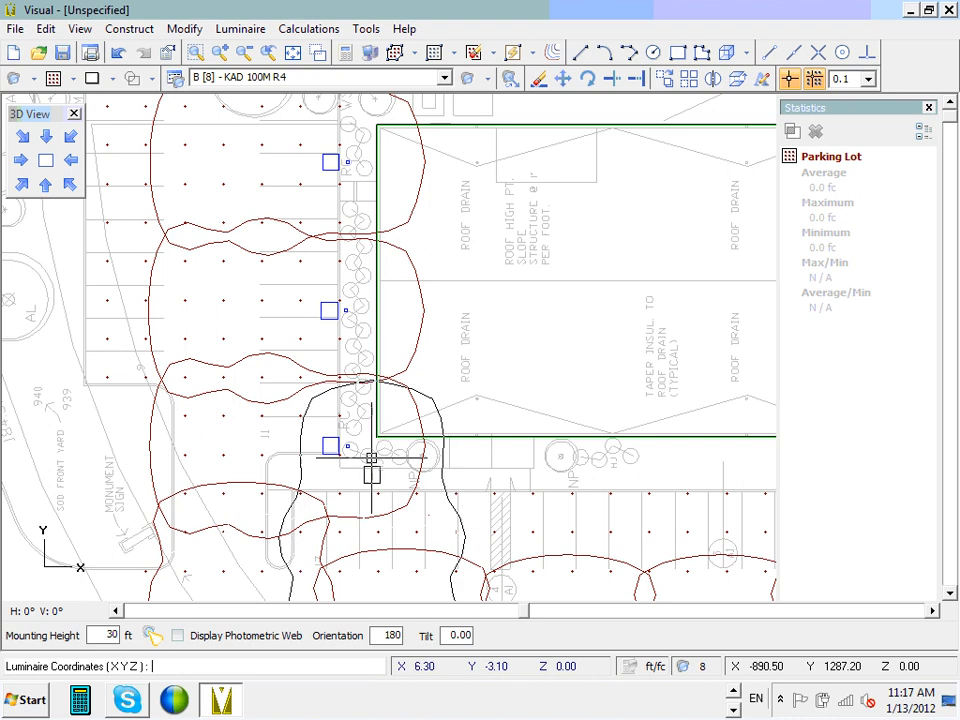
pyautogui.scroll(-5, 497, 450)
pyautogui.scroll(5, 497, 450)
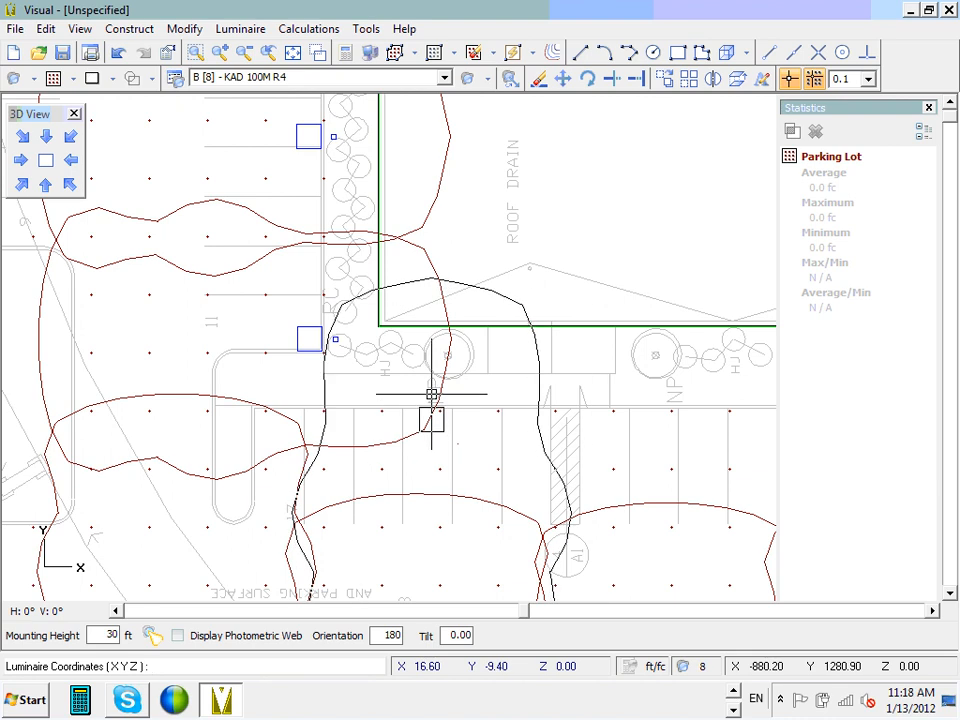
pyautogui.click(431, 396)
# - Place a second KAD 100M R4 luminaire on the south lot's north edge, about 39 ft east of the first one there
pyautogui.scroll(-3, 540, 400)
pyautogui.scroll(3, 566, 393)
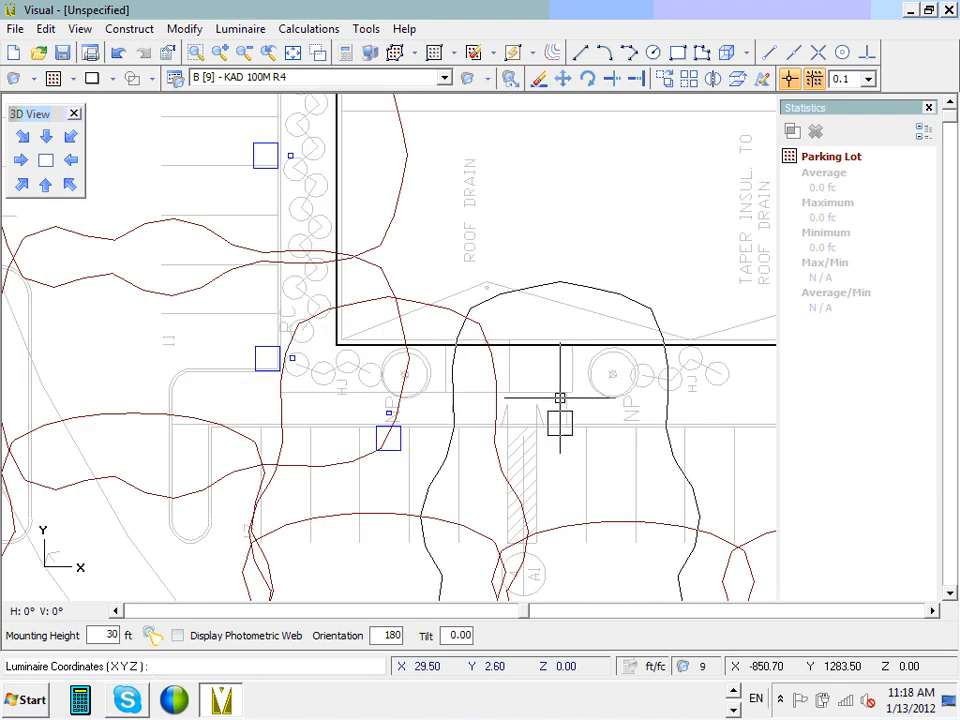
pyautogui.scroll(-1, 595, 415)
pyautogui.scroll(1, 634, 426)
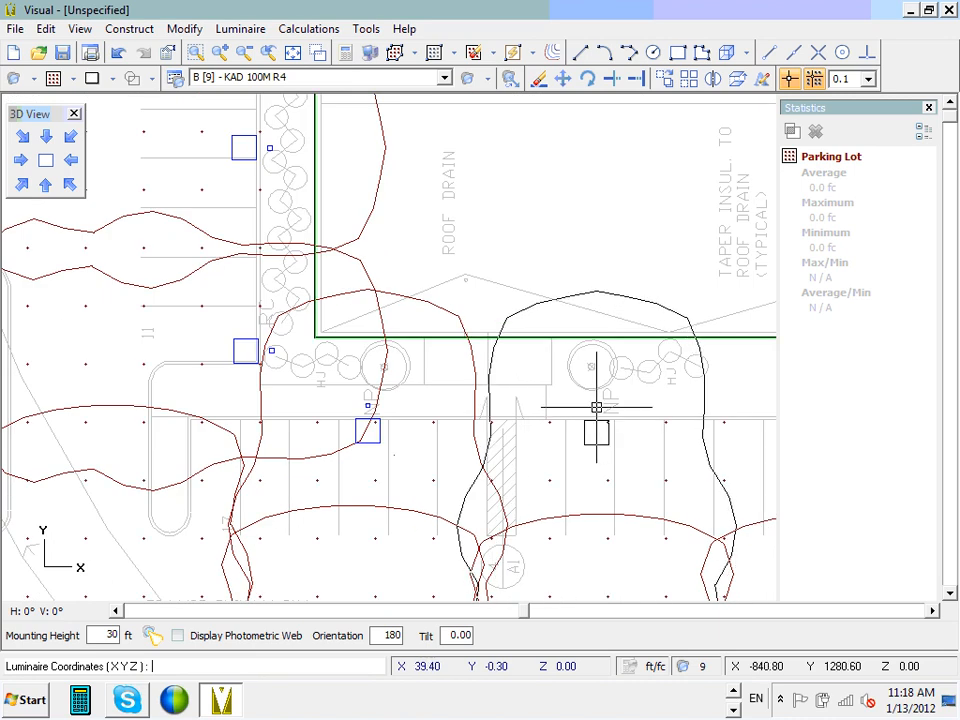
pyautogui.click(596, 408)
# - Place two more KAD 100M R4 luminaires eastward along the south lot's north edge, at intervals of about 41 ft and 40 ft
pyautogui.scroll(-4, 600, 410)
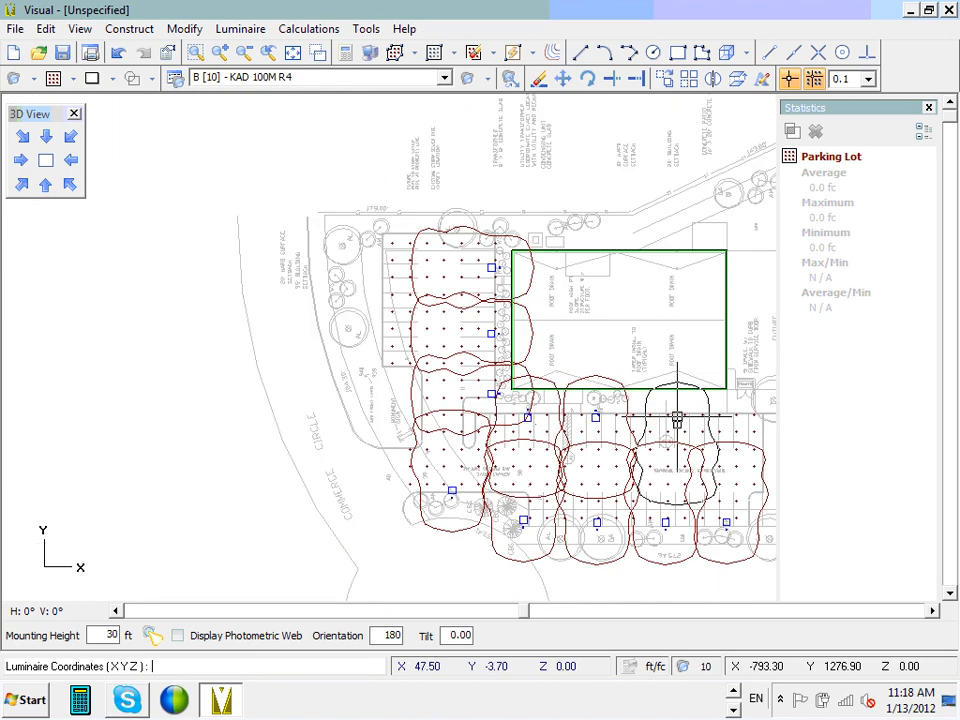
pyautogui.moveTo(677, 418); pyautogui.dragTo(572, 410, button='middle')
pyautogui.scroll(1, 564, 400)
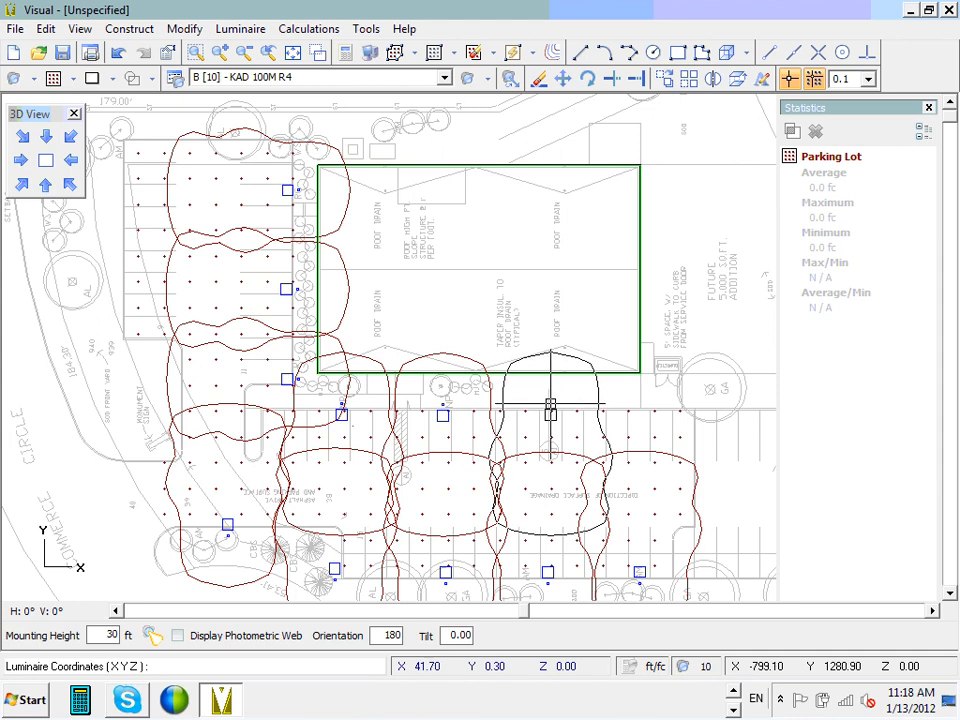
pyautogui.click(549, 408)
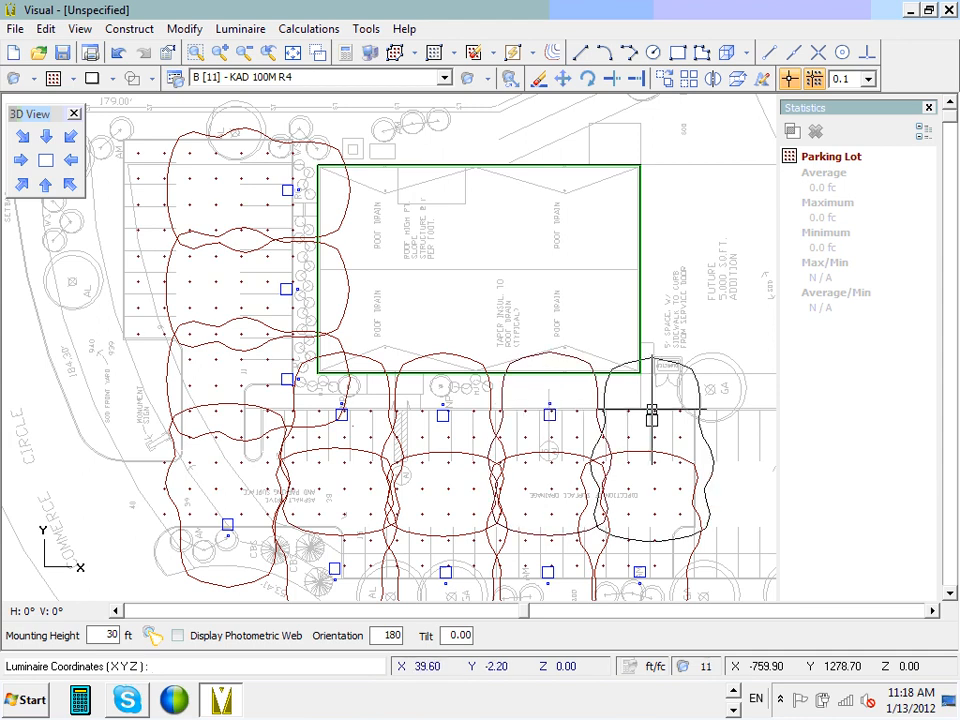
pyautogui.scroll(2, 650, 403)
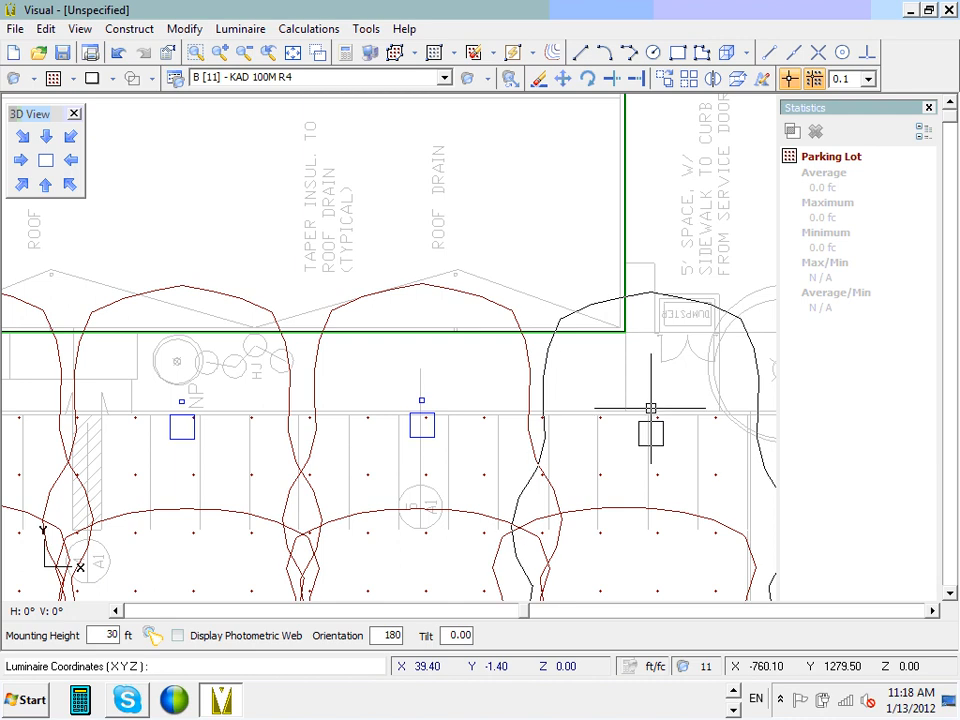
pyautogui.click(656, 403)
# - Try to place two KAD 100M R4 luminaires with orientation 270 along and just beyond the west lot's western edge
pyautogui.scroll(-6, 656, 403)
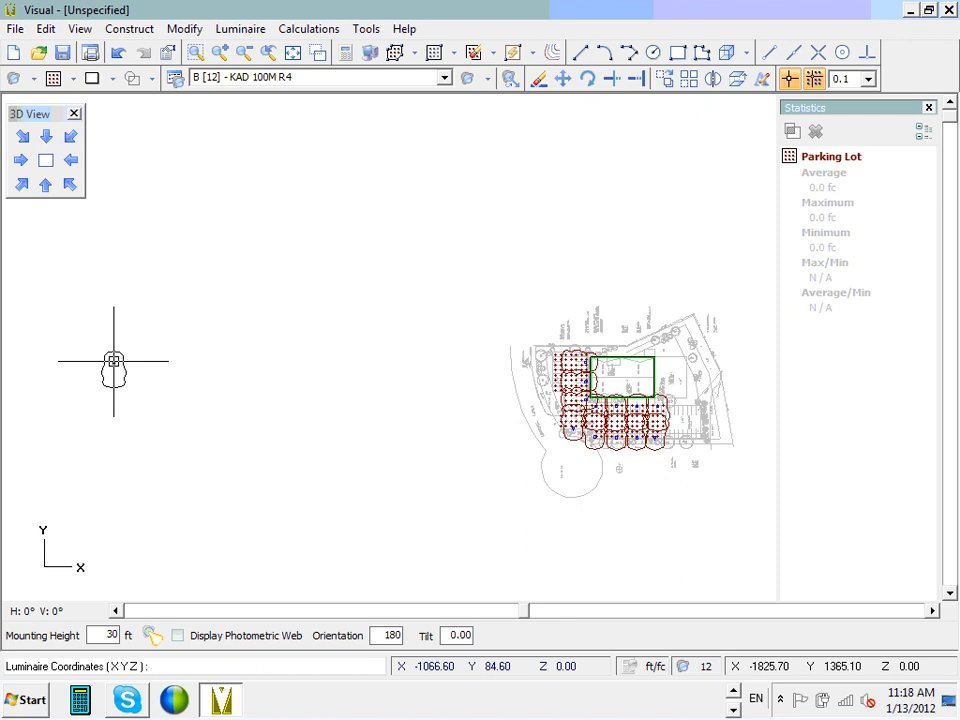
pyautogui.scroll(1, 110, 348)
pyautogui.scroll(-1, 115, 346)
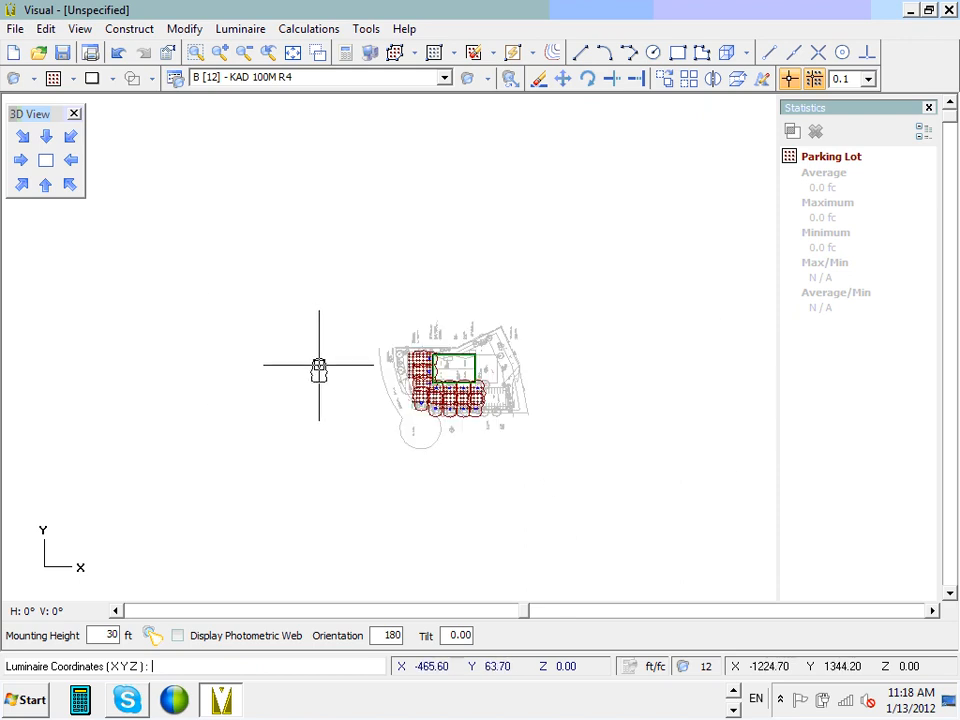
pyautogui.scroll(1, 410, 380)
pyautogui.scroll(2, 400, 378)
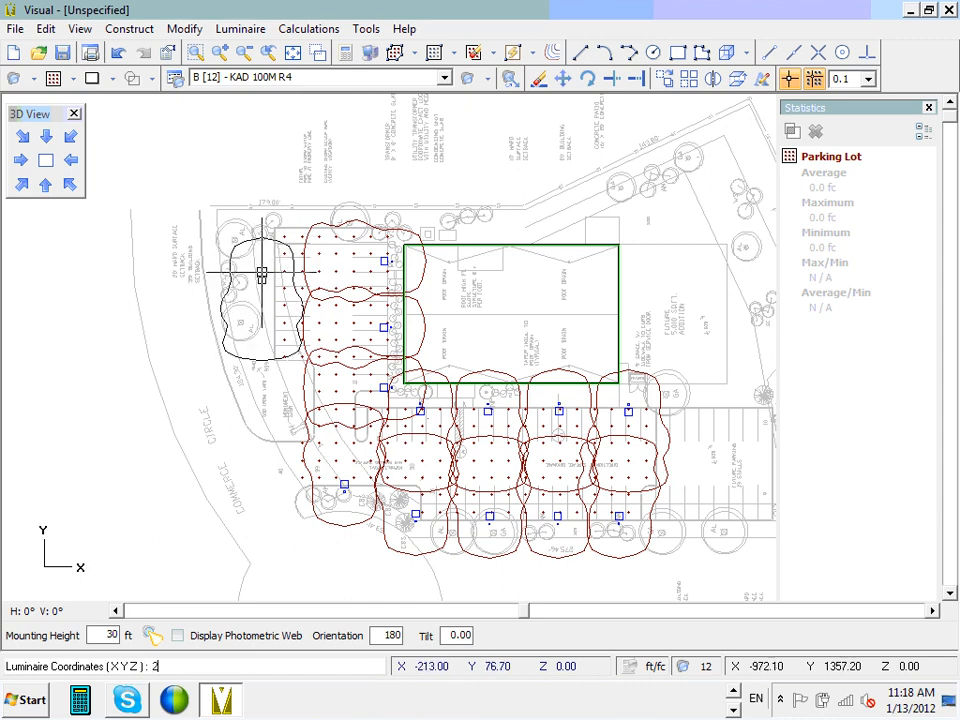
pyautogui.write('70')
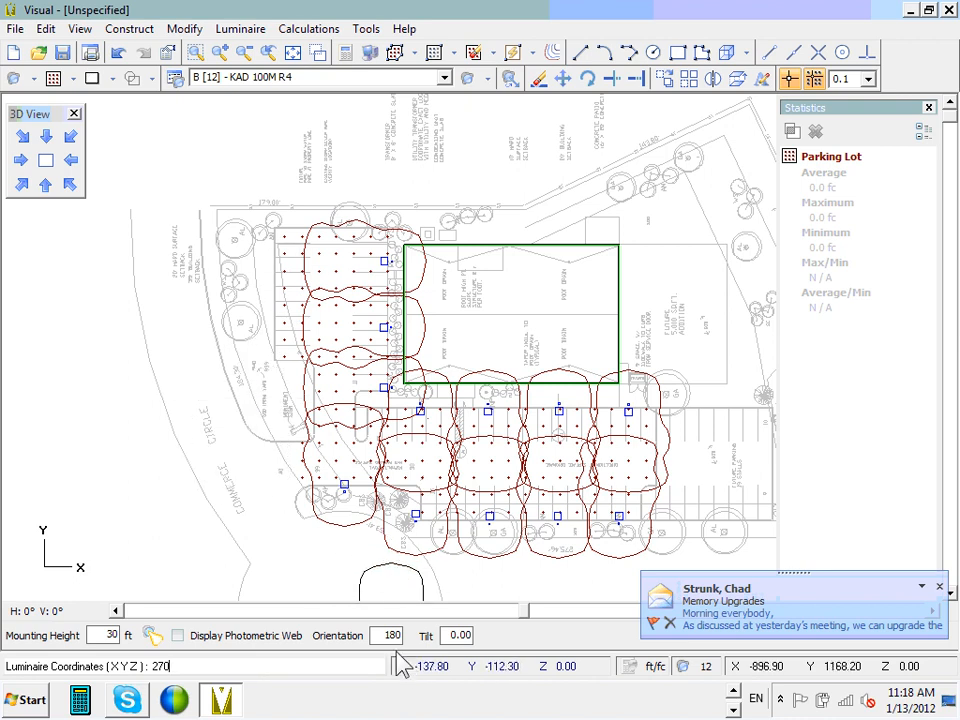
pyautogui.press('Tab')
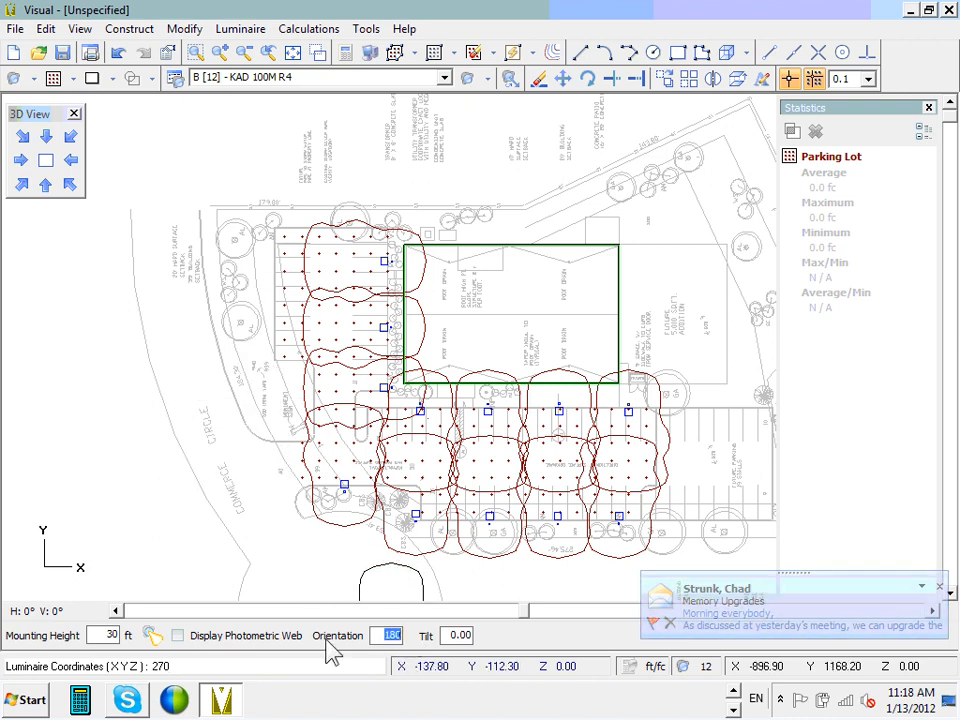
pyautogui.click(189, 667)
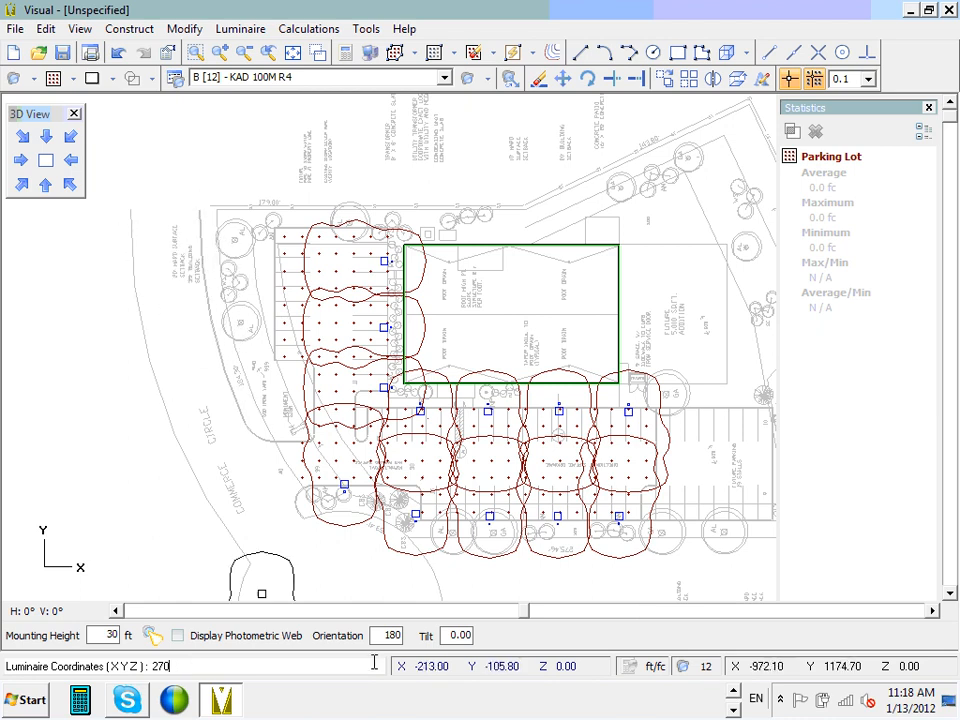
pyautogui.moveTo(380, 635); pyautogui.dragTo(425, 636)
pyautogui.write('270')
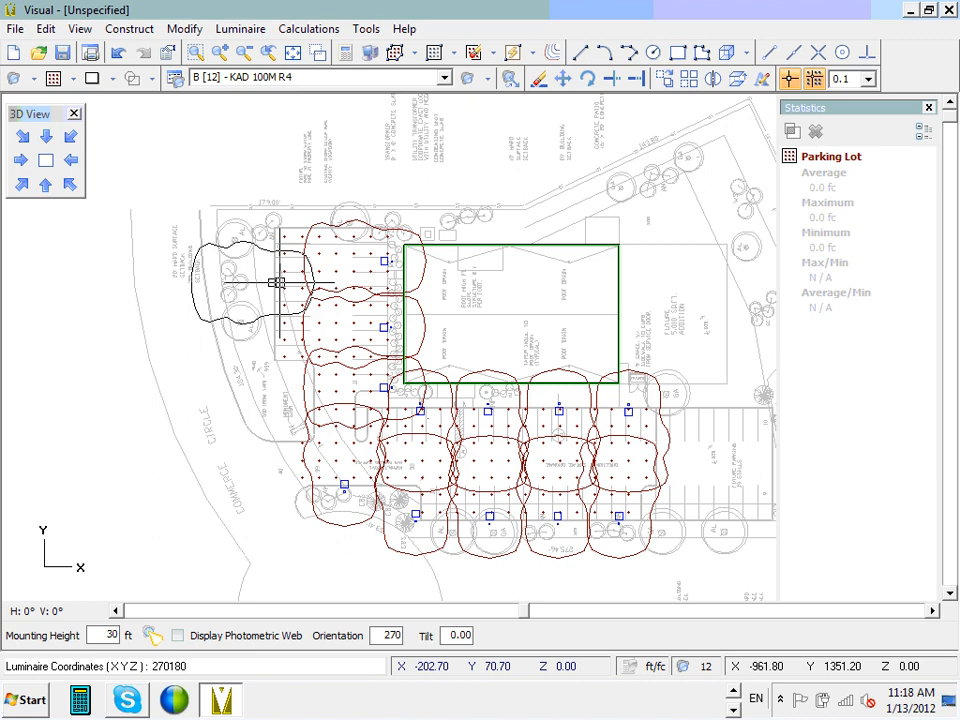
pyautogui.click(277, 295)
pyautogui.click(237, 266)
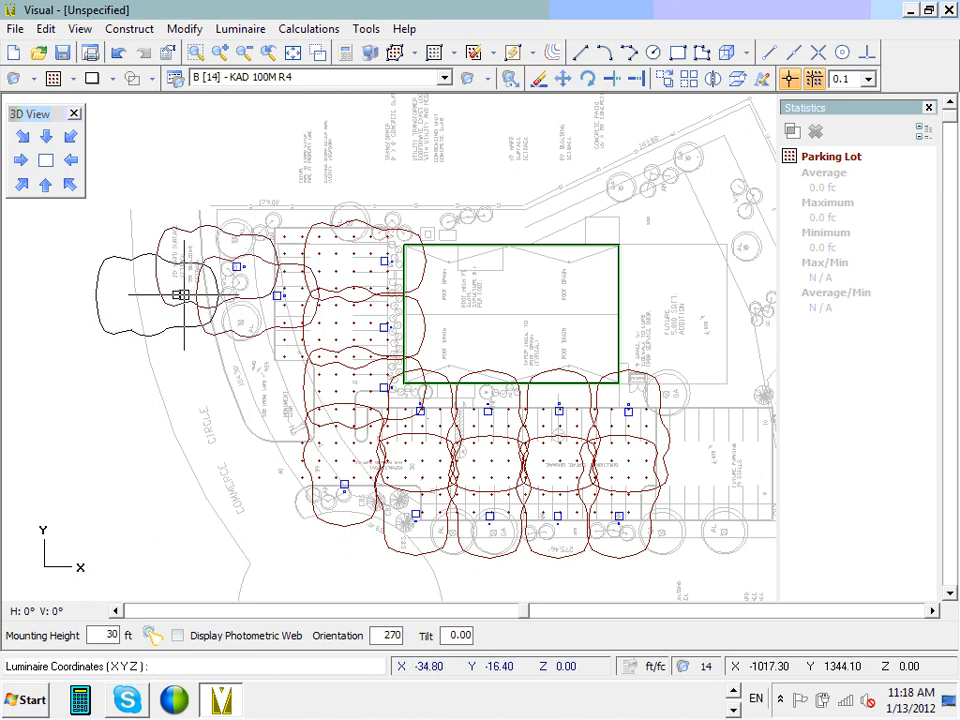
pyautogui.press('Escape')
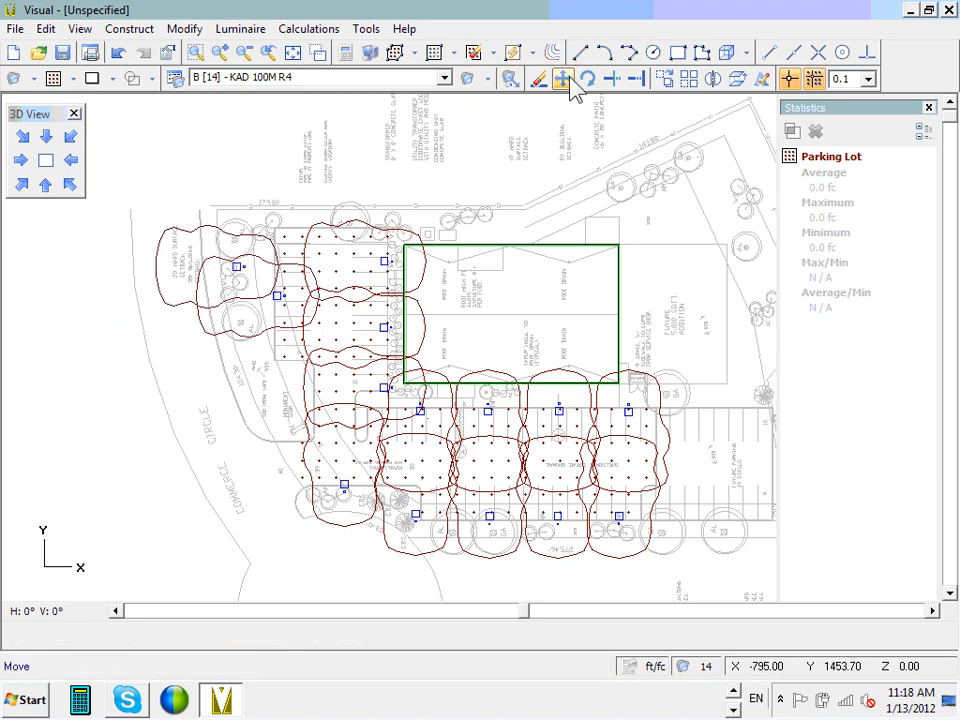
# - Erase the two wrongly oriented luminaires west of the lot and calculate the Parking Lot zone's light levels
pyautogui.click(538, 80)
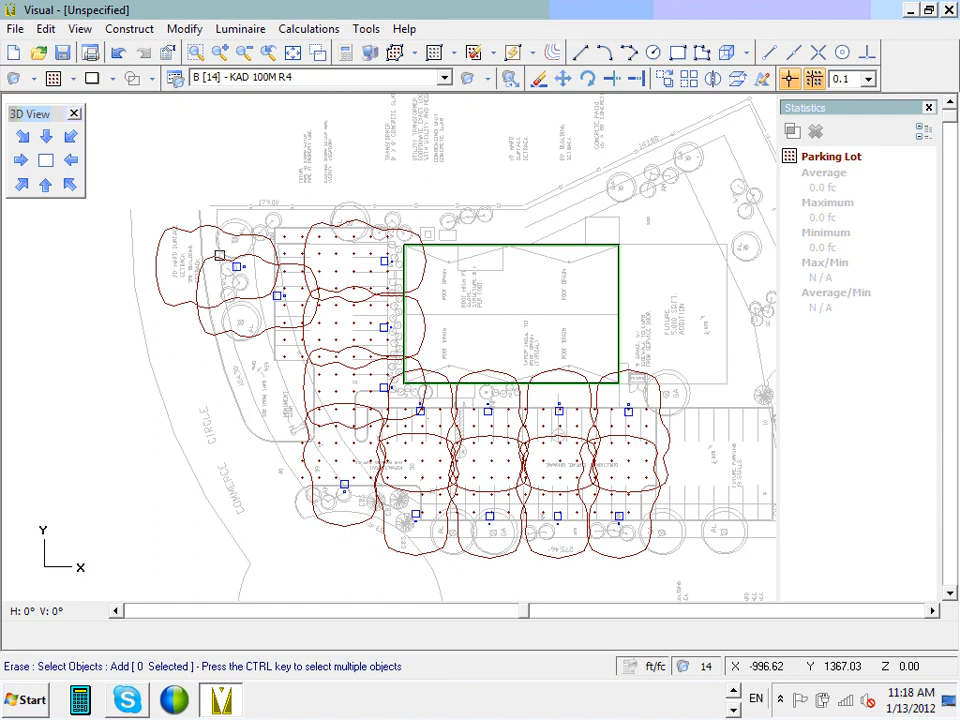
pyautogui.click(168, 186)
pyautogui.click(225, 254)
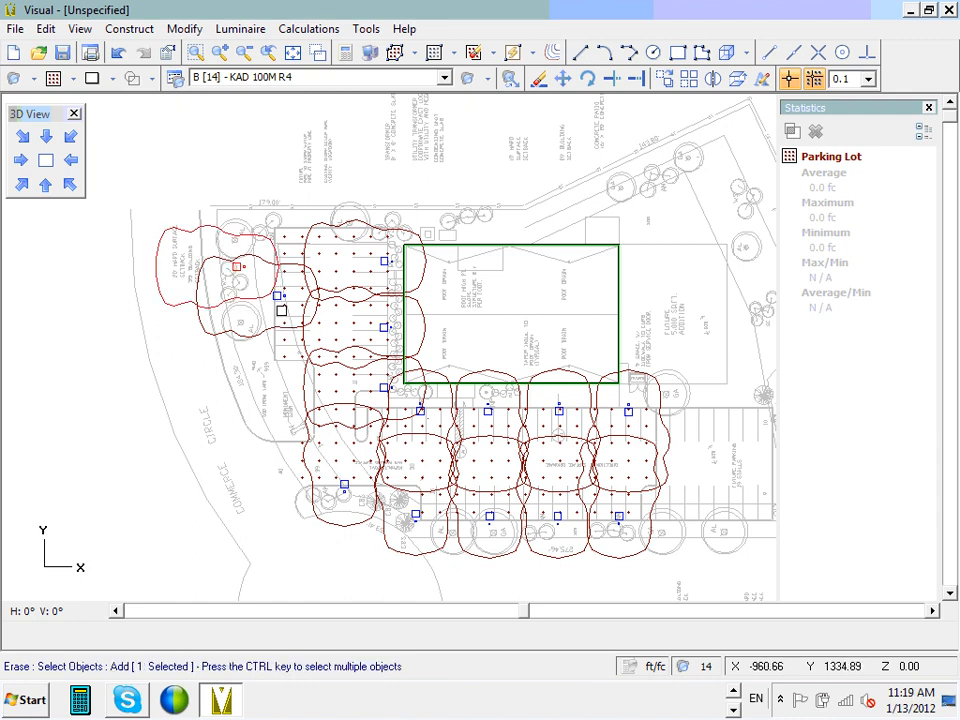
pyautogui.press('Return')
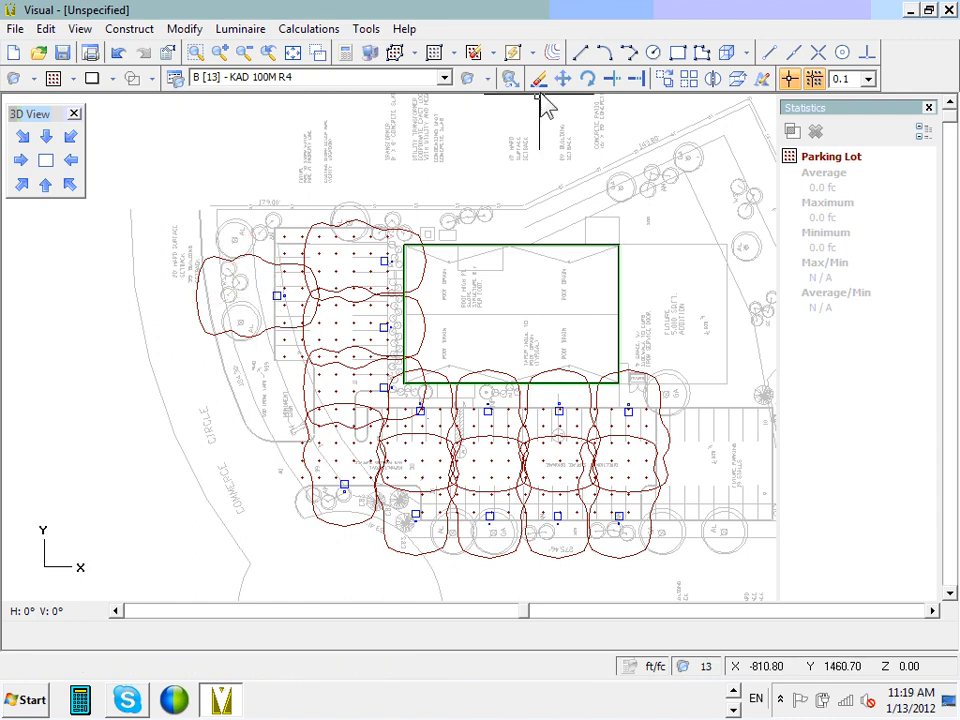
pyautogui.press('Return')
pyautogui.click(258, 283)
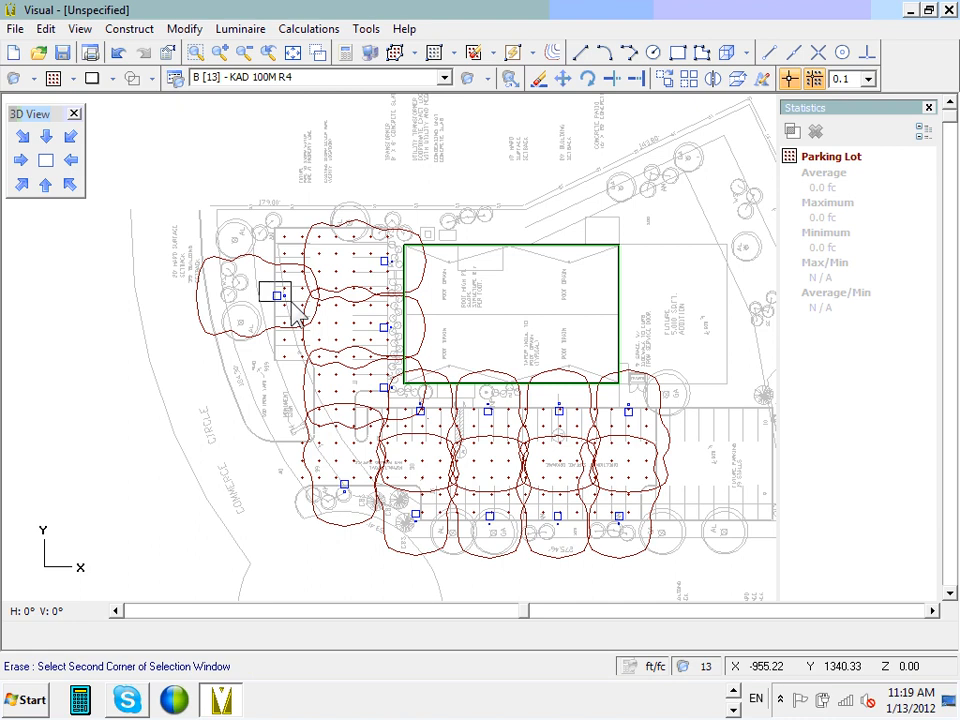
pyautogui.click(296, 312)
pyautogui.press('Return')
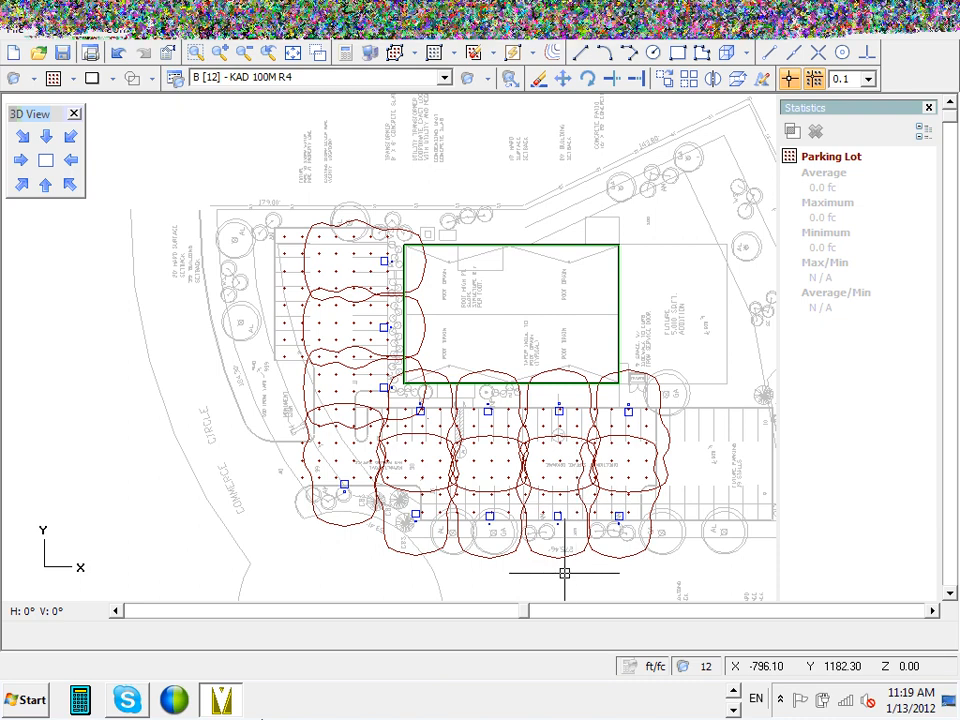
pyautogui.click(346, 54)
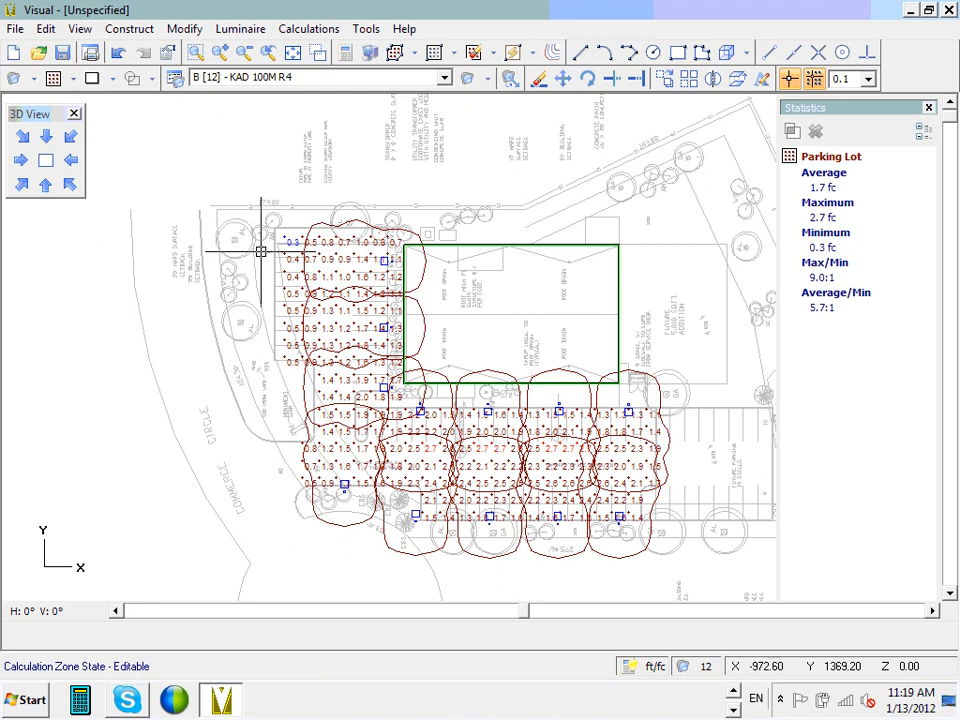
# - Start placing another KAD 100M R4 luminaire, try orientations of 180 and 270, and settle on an orientation of 90
pyautogui.click(466, 79)
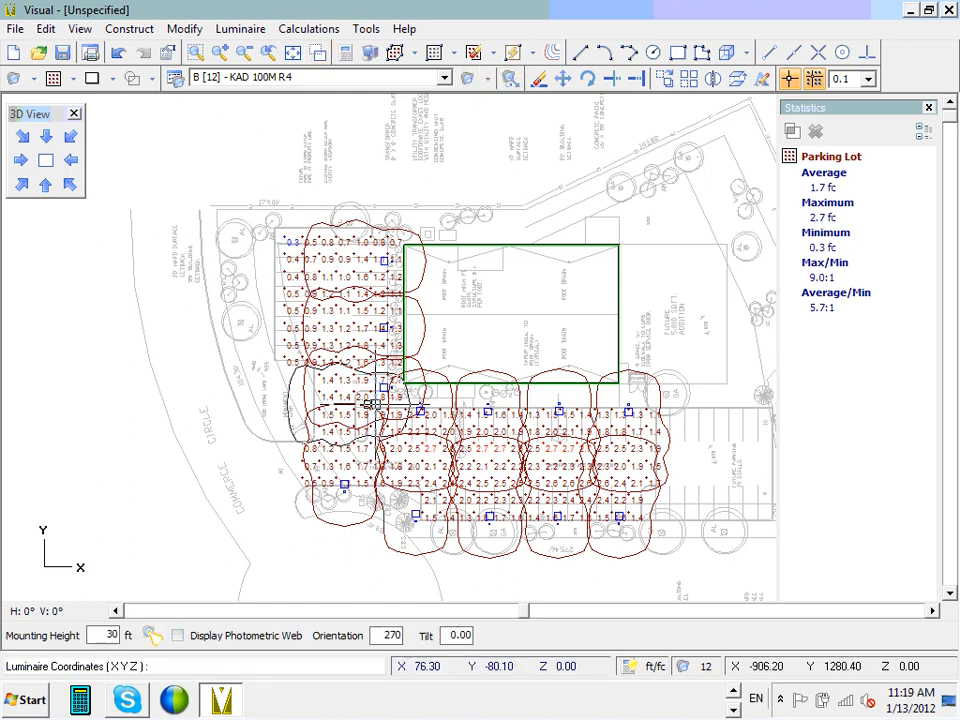
pyautogui.doubleClick(388, 635)
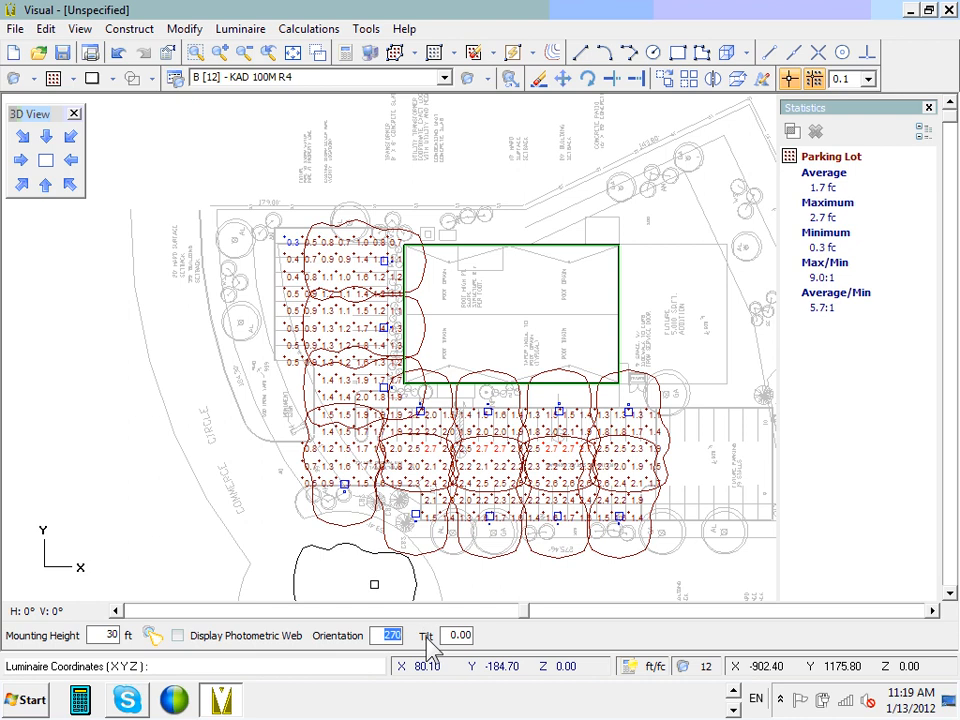
pyautogui.write('180')
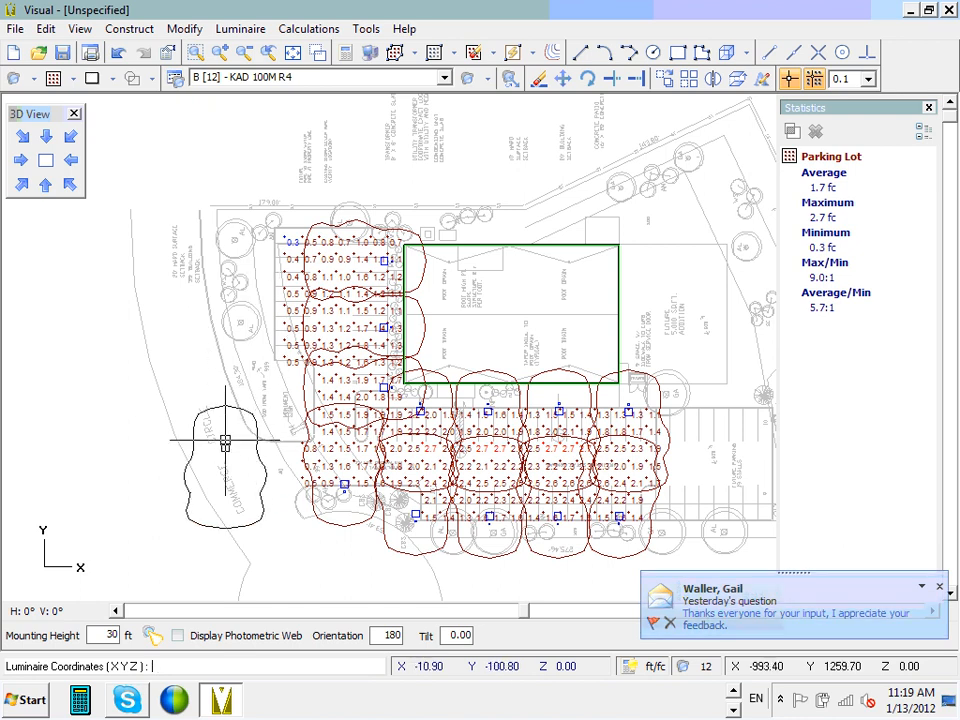
pyautogui.doubleClick(382, 635)
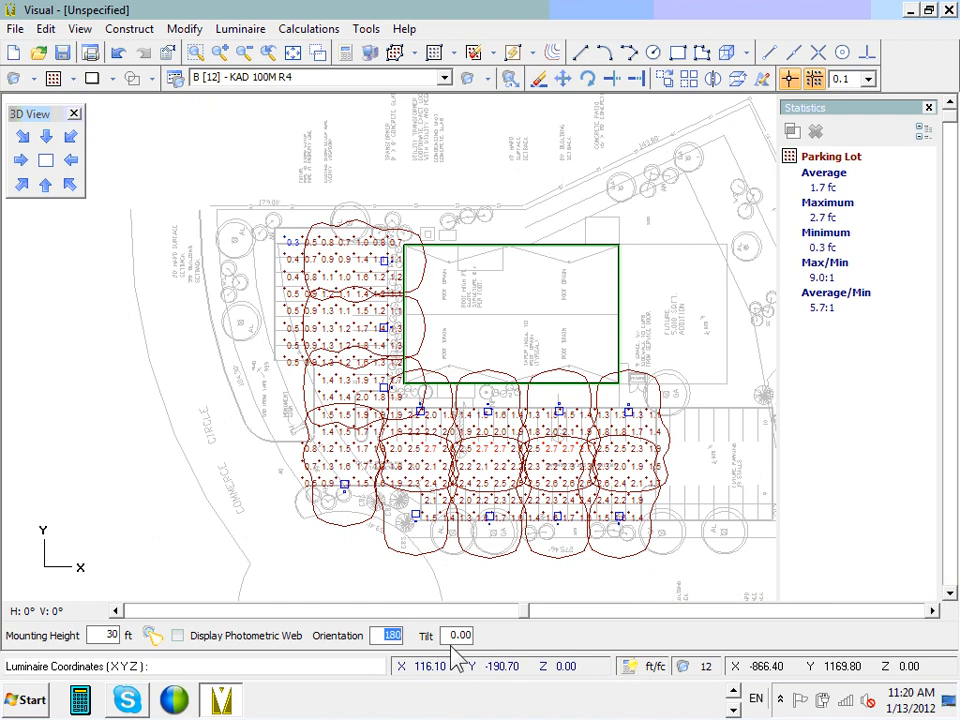
pyautogui.write('270')
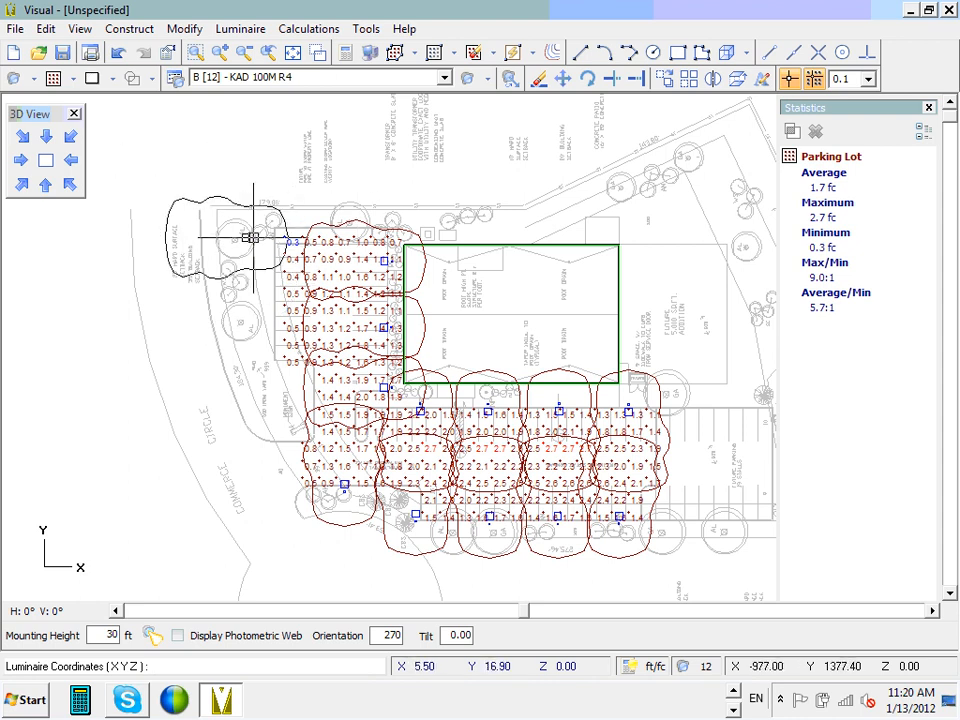
pyautogui.doubleClick(386, 635)
pyautogui.write('3')
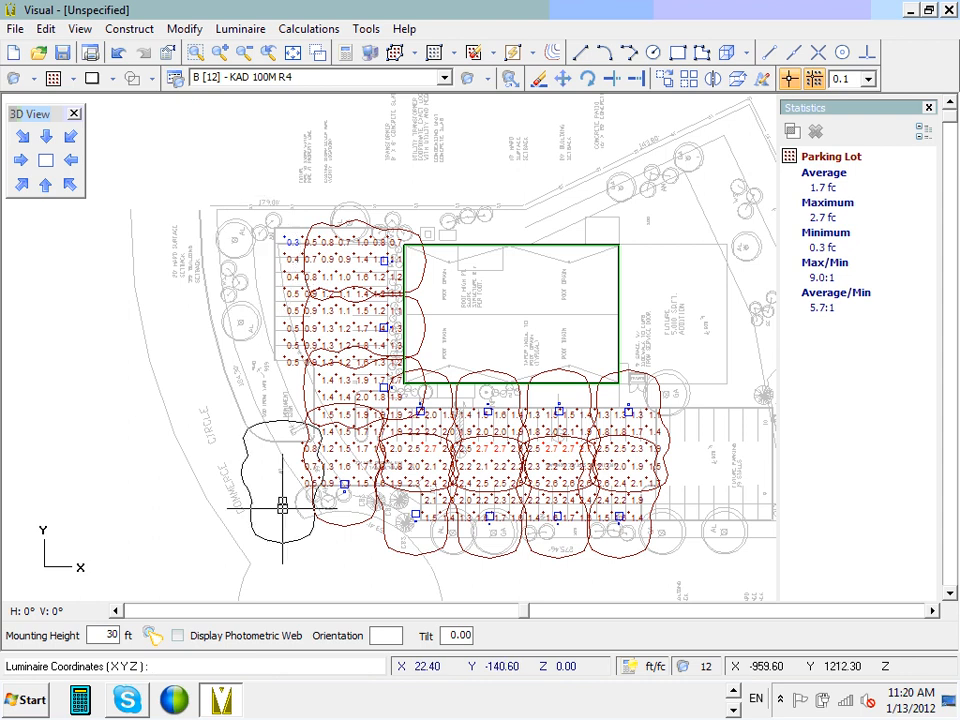
pyautogui.click(392, 636)
pyautogui.write('90')
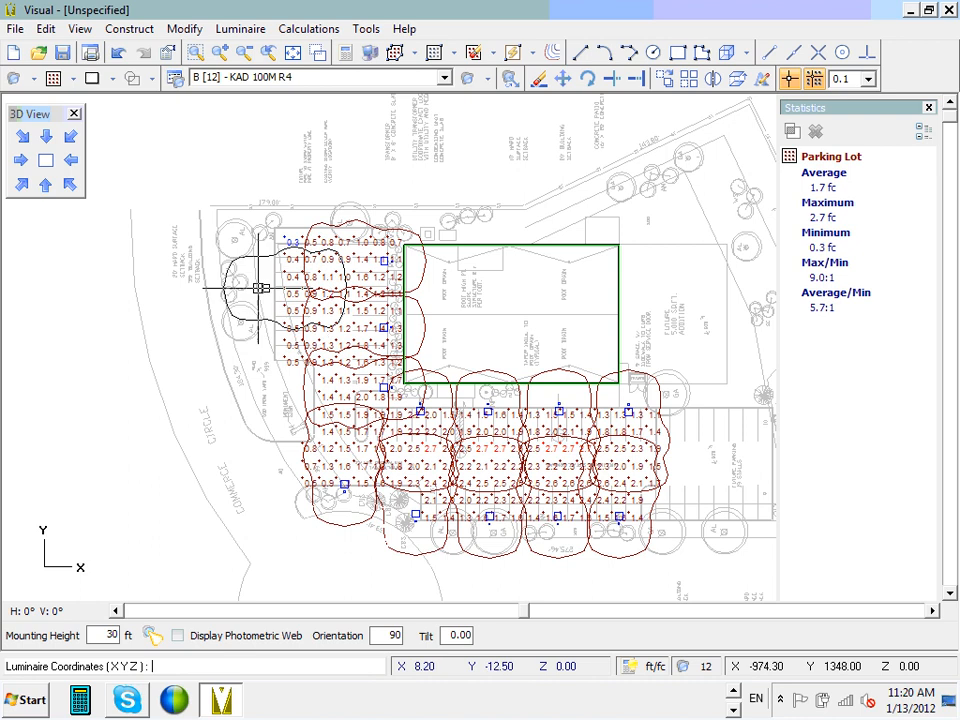
# - Place two KAD 100M R4 luminaires along the west lot's western edge, about 38 ft apart
pyautogui.scroll(2, 260, 256)
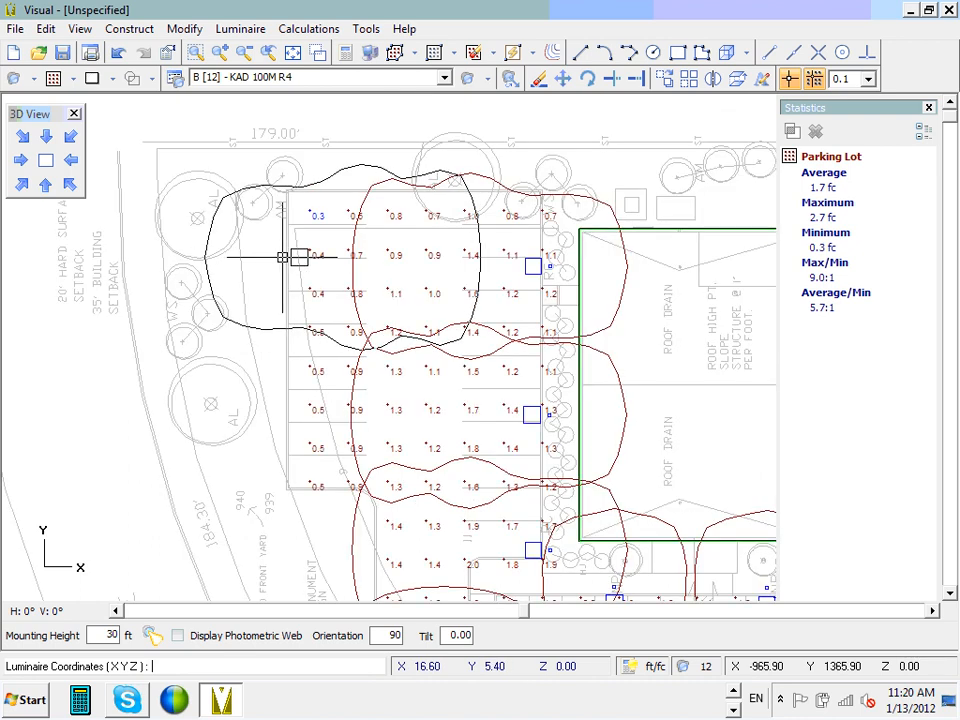
pyautogui.click(281, 405)
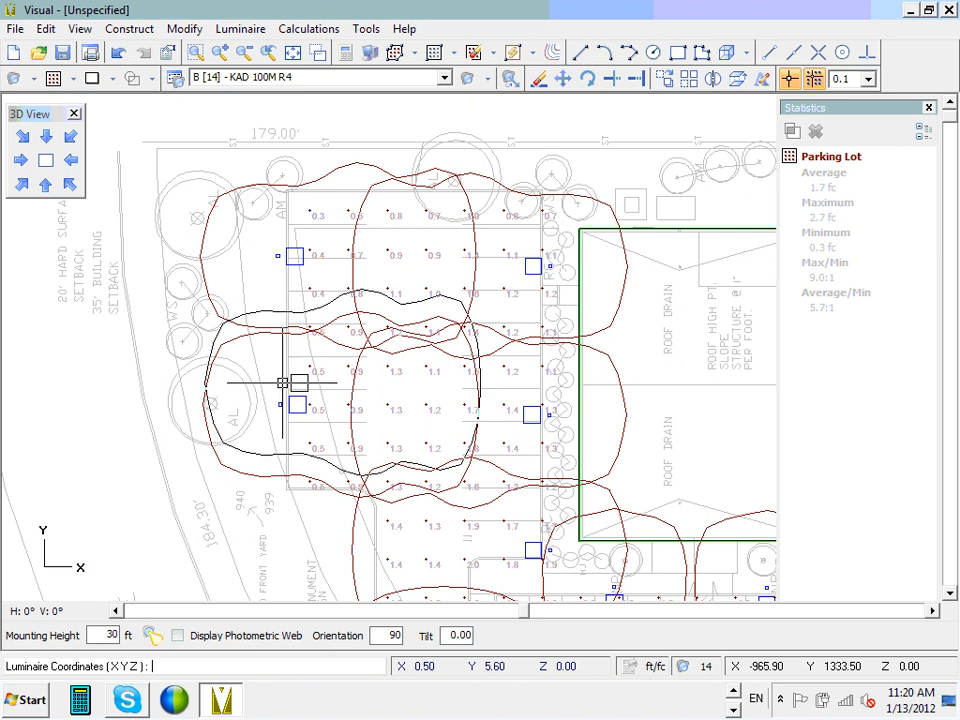
pyautogui.press('Escape')
# - Recalculate the light levels of the Parking Lot zone with the two added luminaires
pyautogui.scroll(-3, 278, 368)
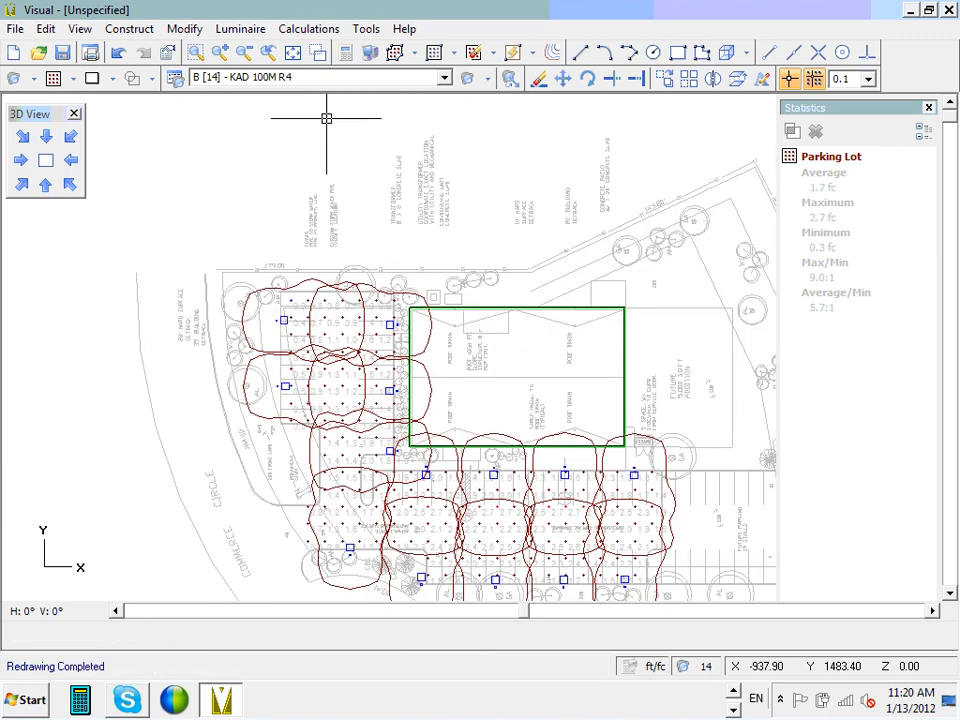
pyautogui.click(344, 52)
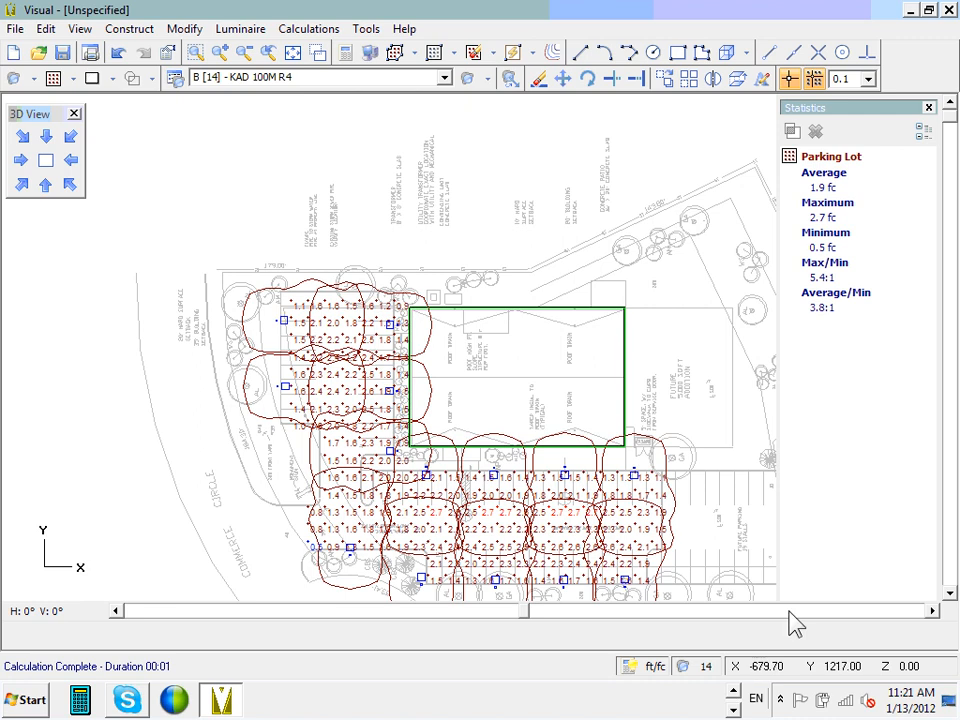
pyautogui.click(735, 708)
pyautogui.click(733, 708)
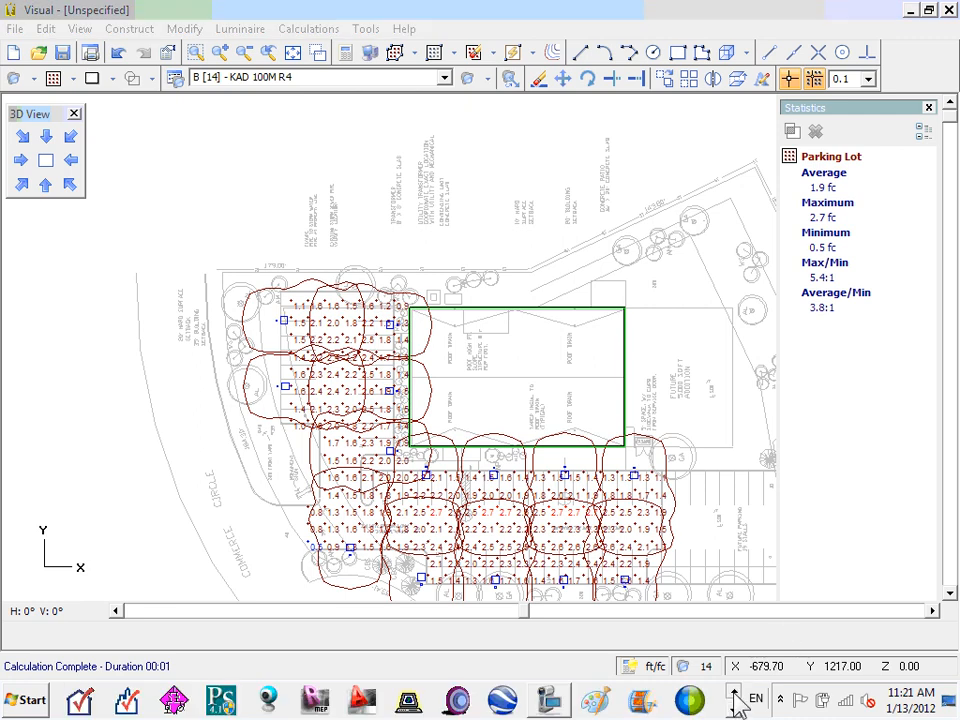